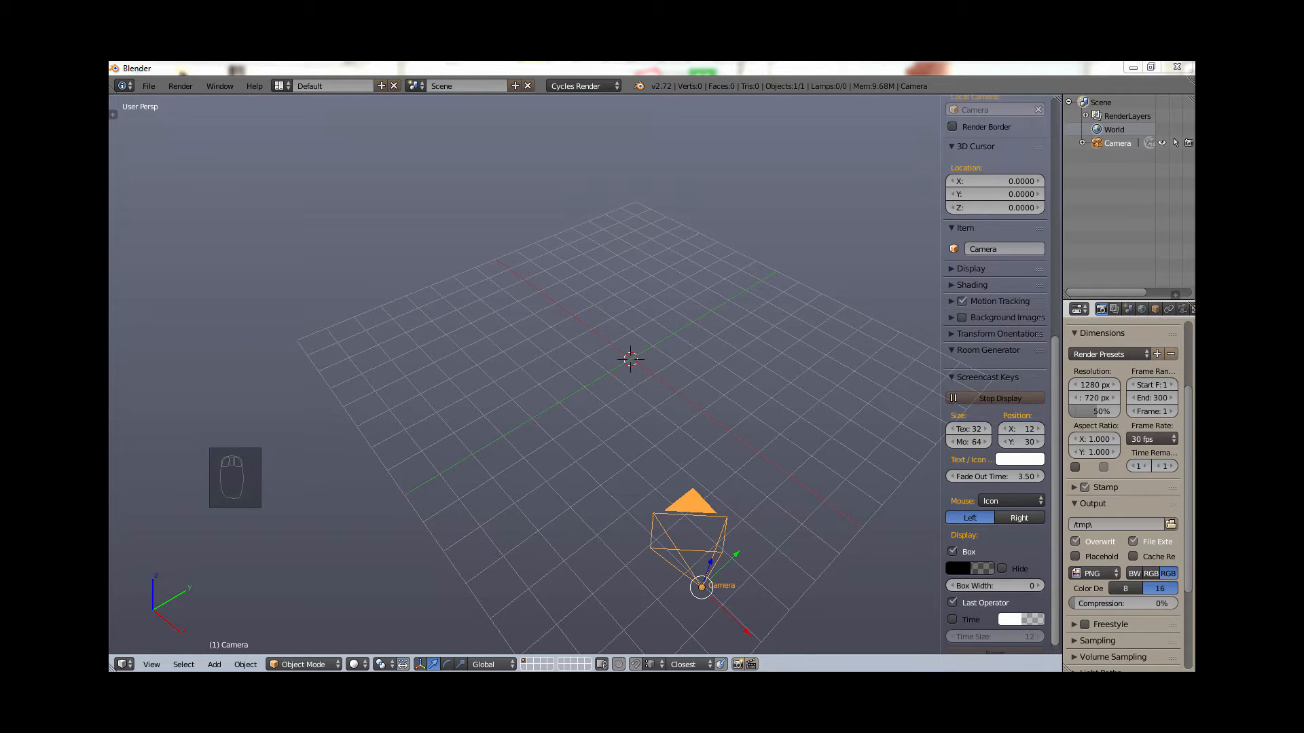
Step: Hide the camera in the viewport and snap the 3D cursor to the scene center
left_click(1162, 143)
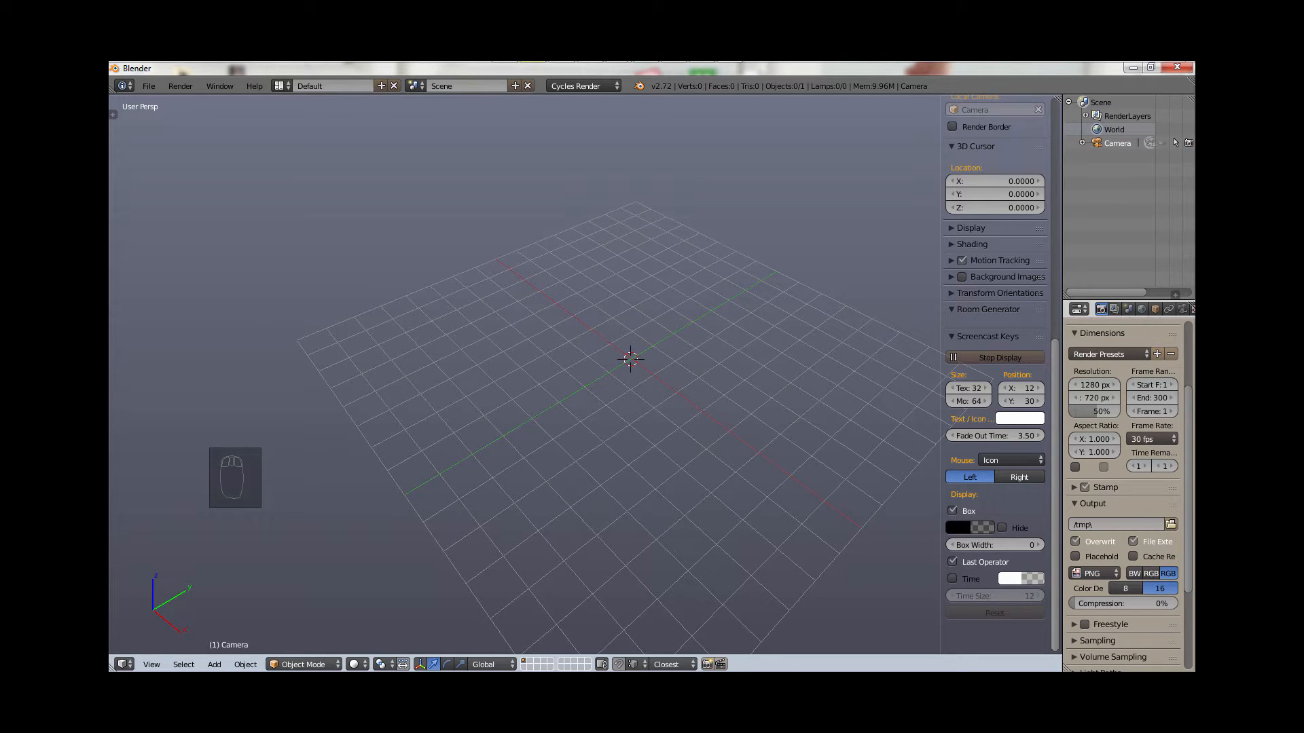
key("shift+s")
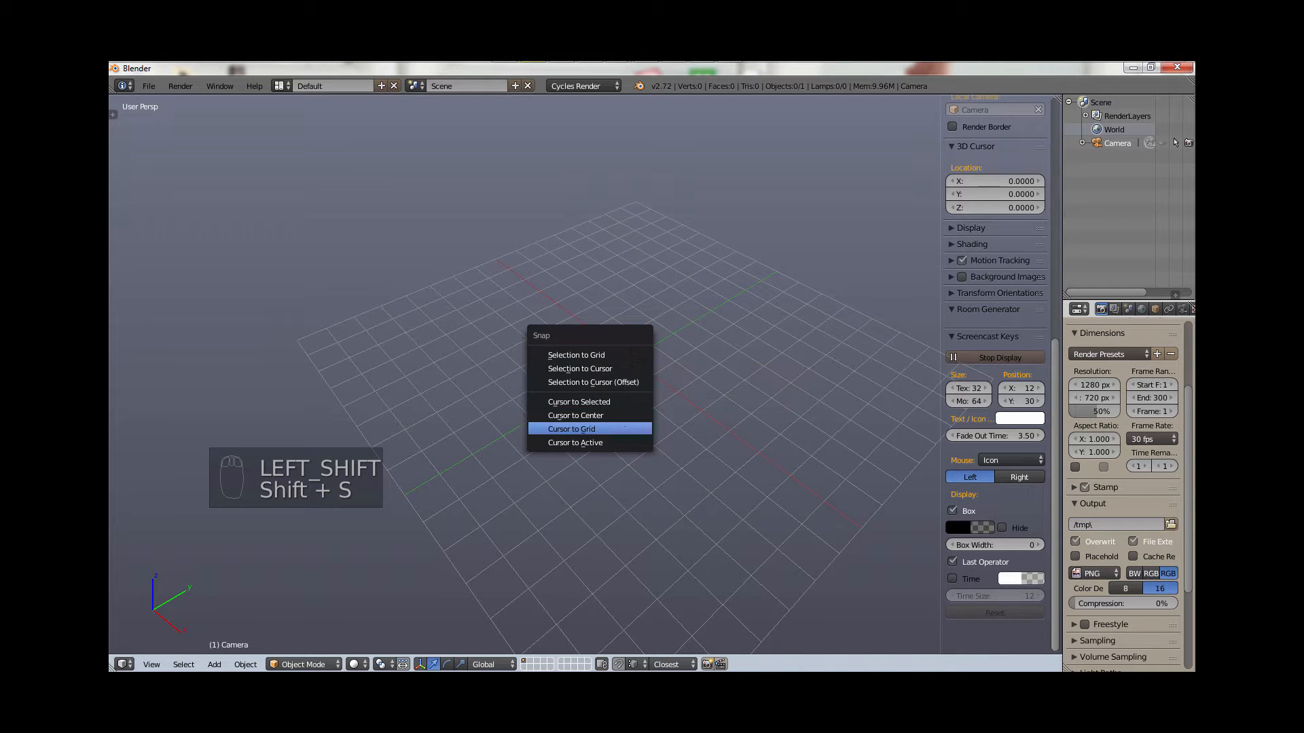
left_click(575, 415)
scroll(652, 337, "up", 6)
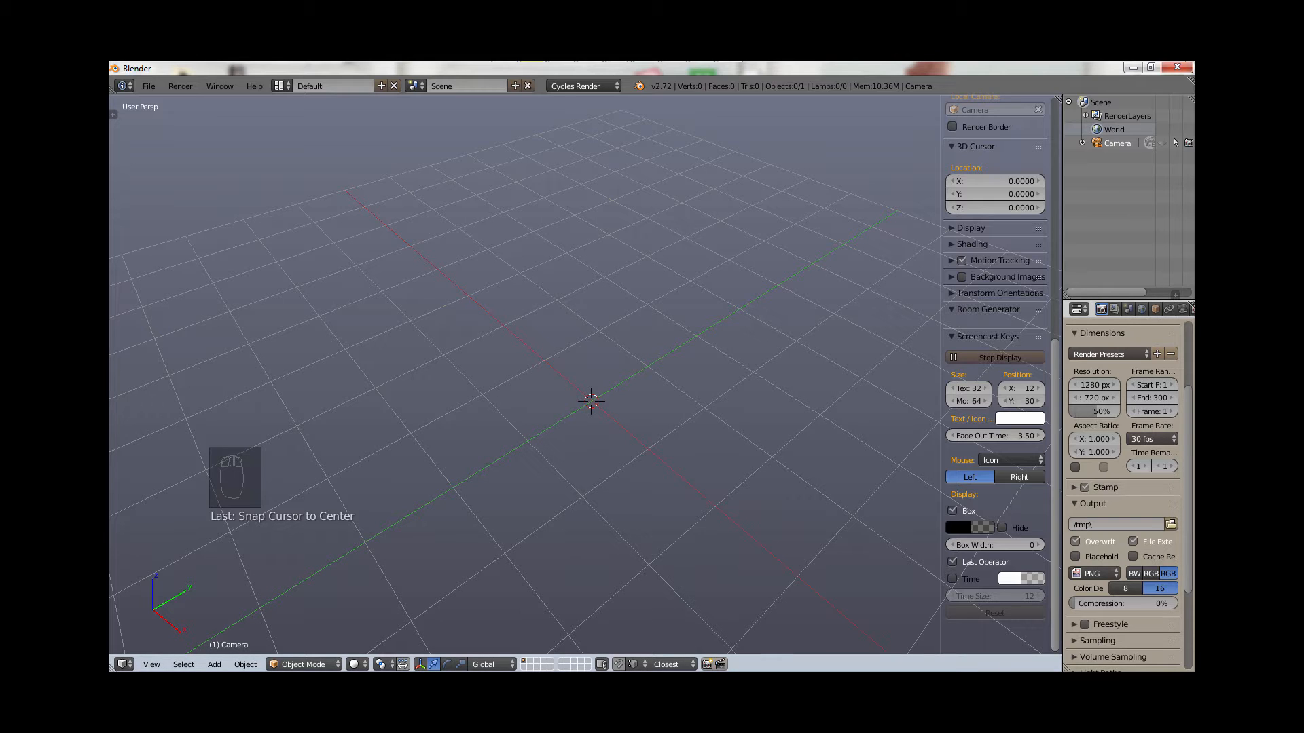
Step: Set the viewport to a top orthographic view with the 3D cursor near the middle
key("KP_7")
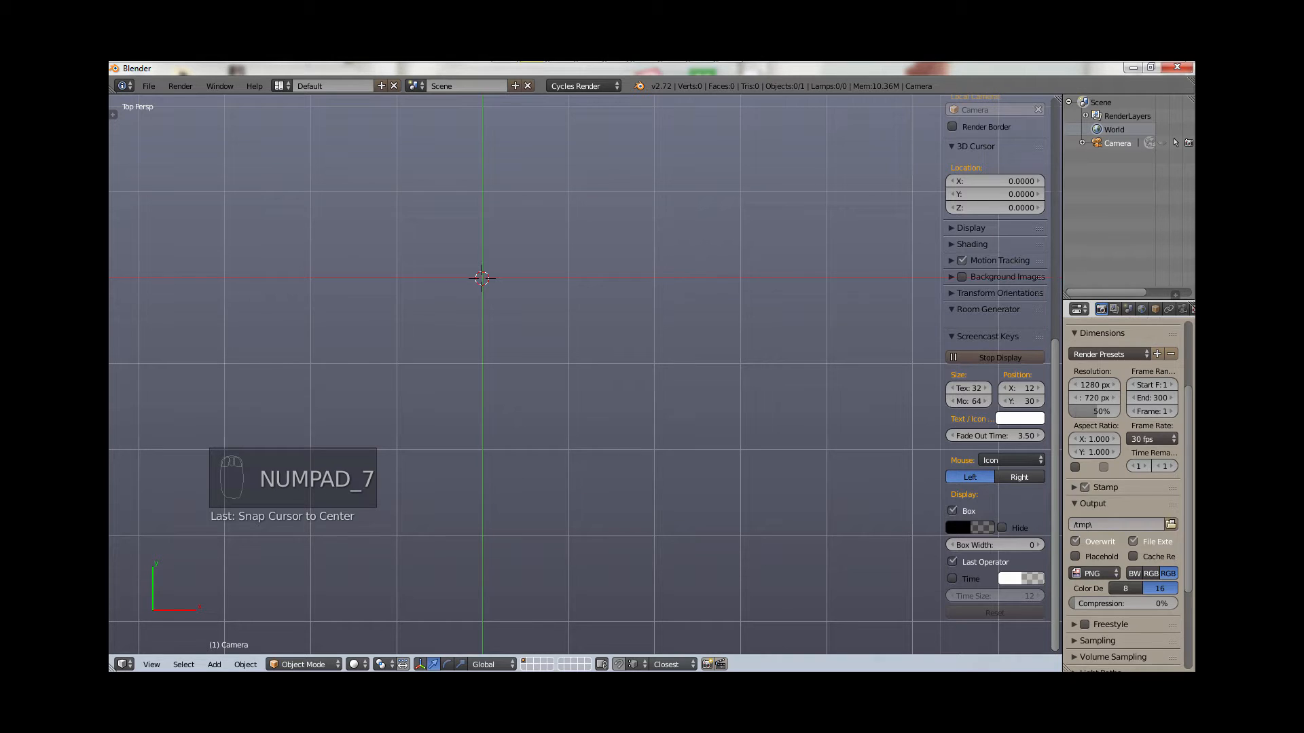
key("KP_5")
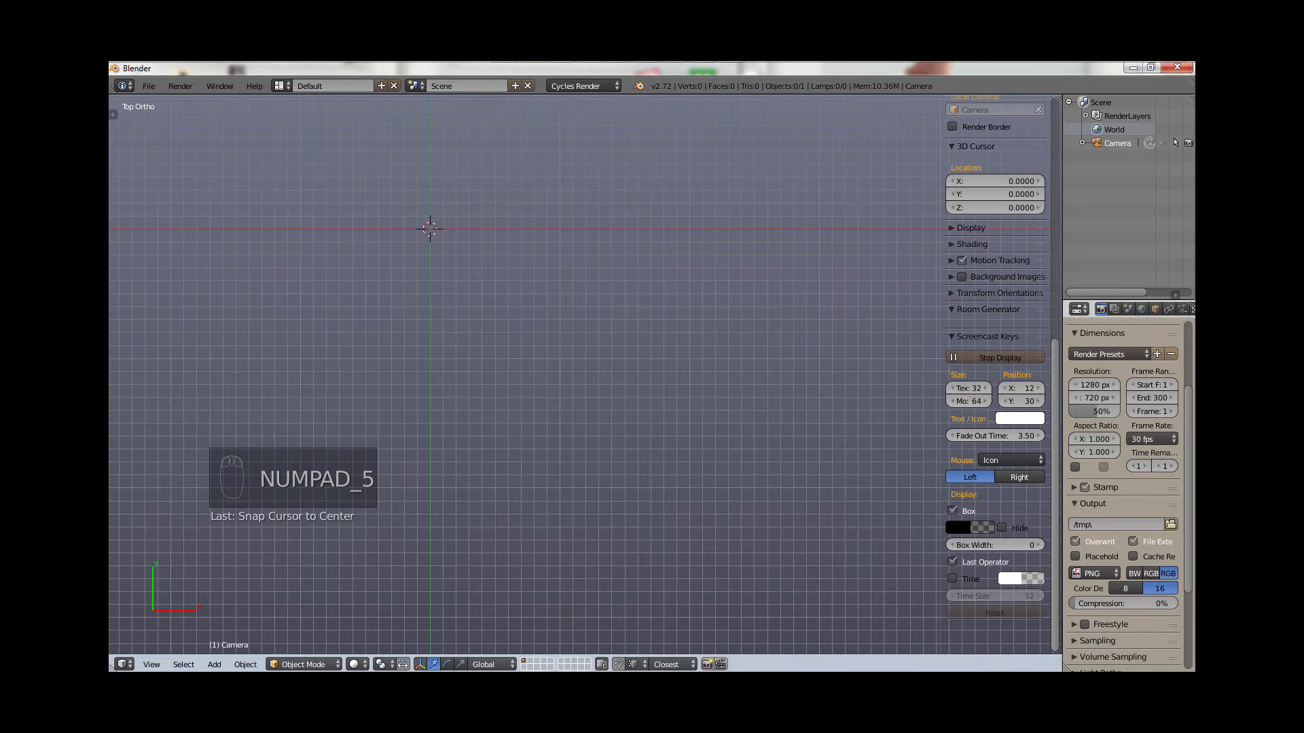
middle_click_drag(474, 278, 616, 421, "shift")
scroll(616, 420, "up", 4)
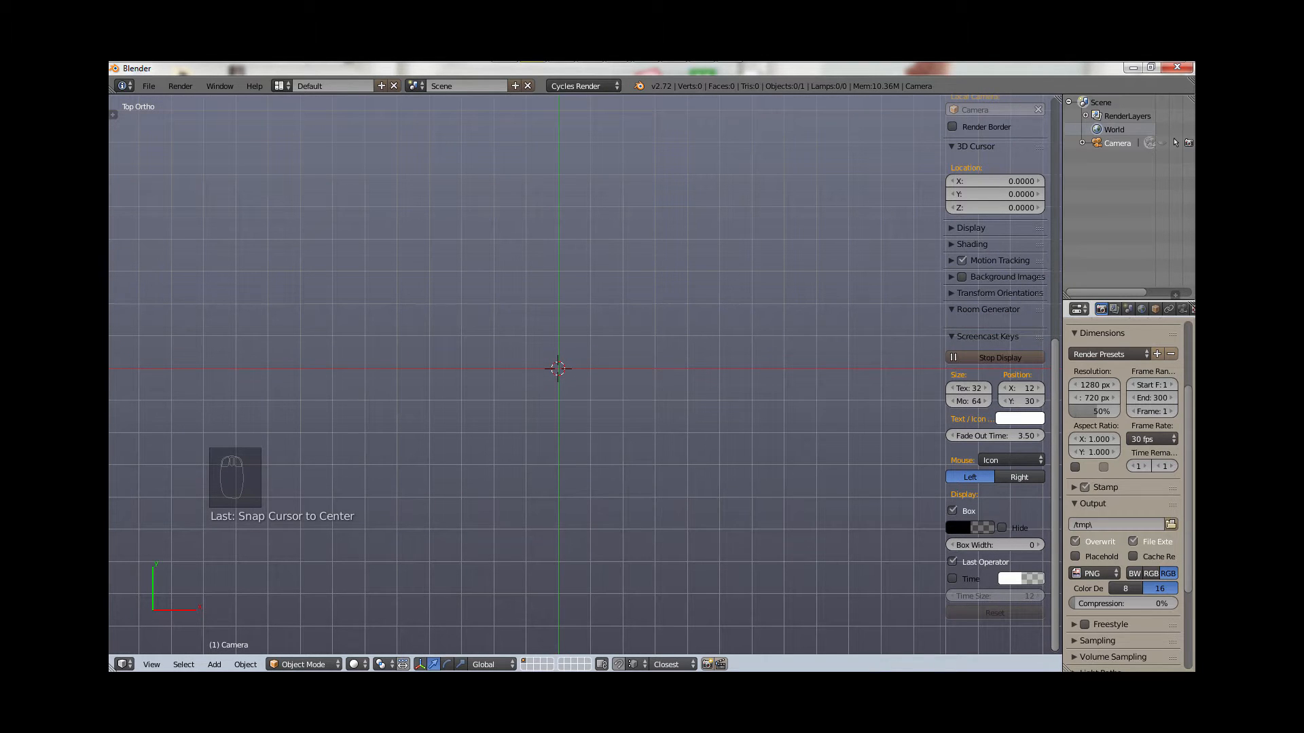
key("KP_5")
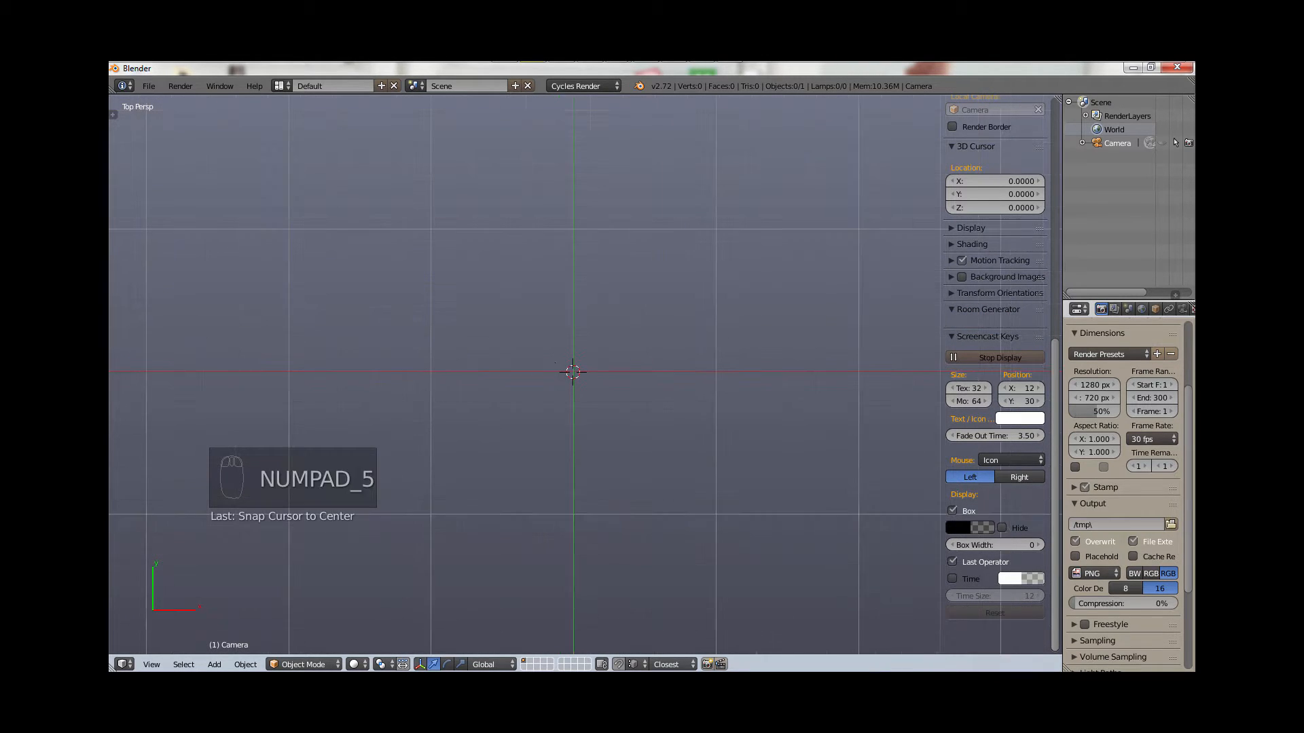
key("KP_5")
key("KP_5")
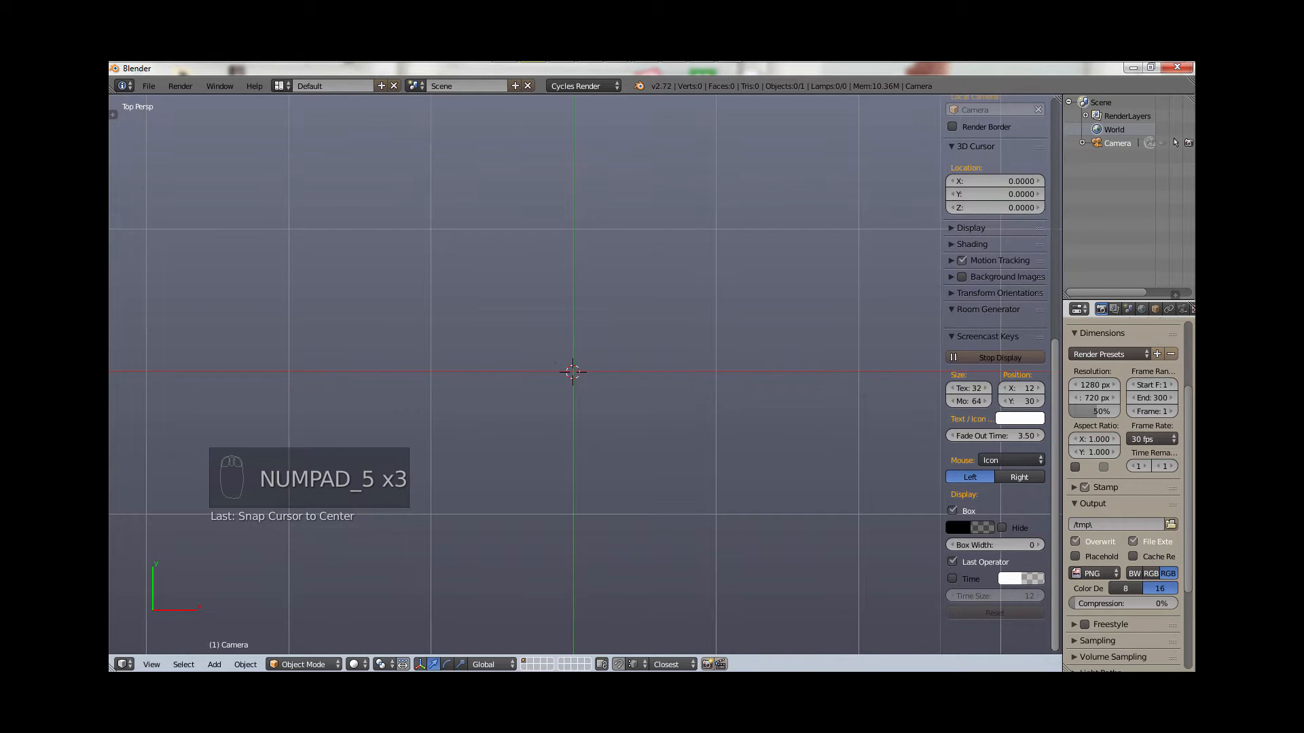
key("KP_5")
key("KP_6")
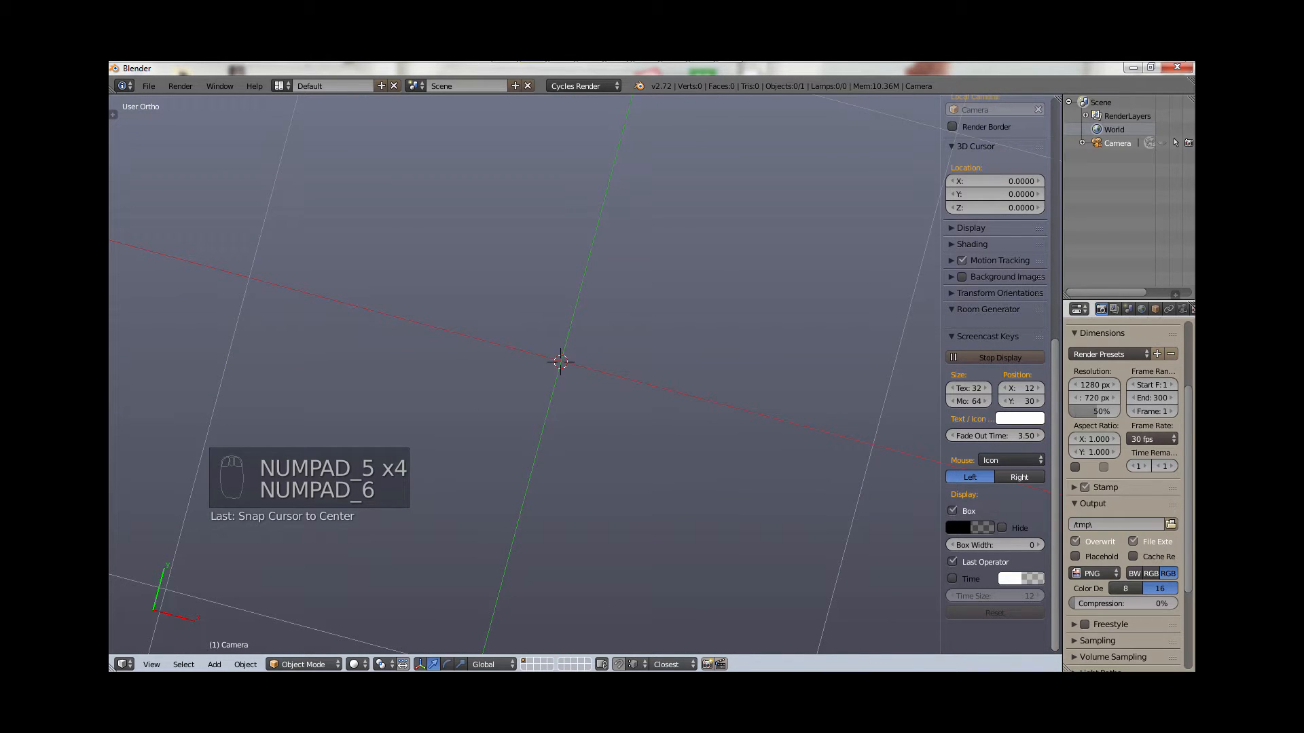
key("KP_7")
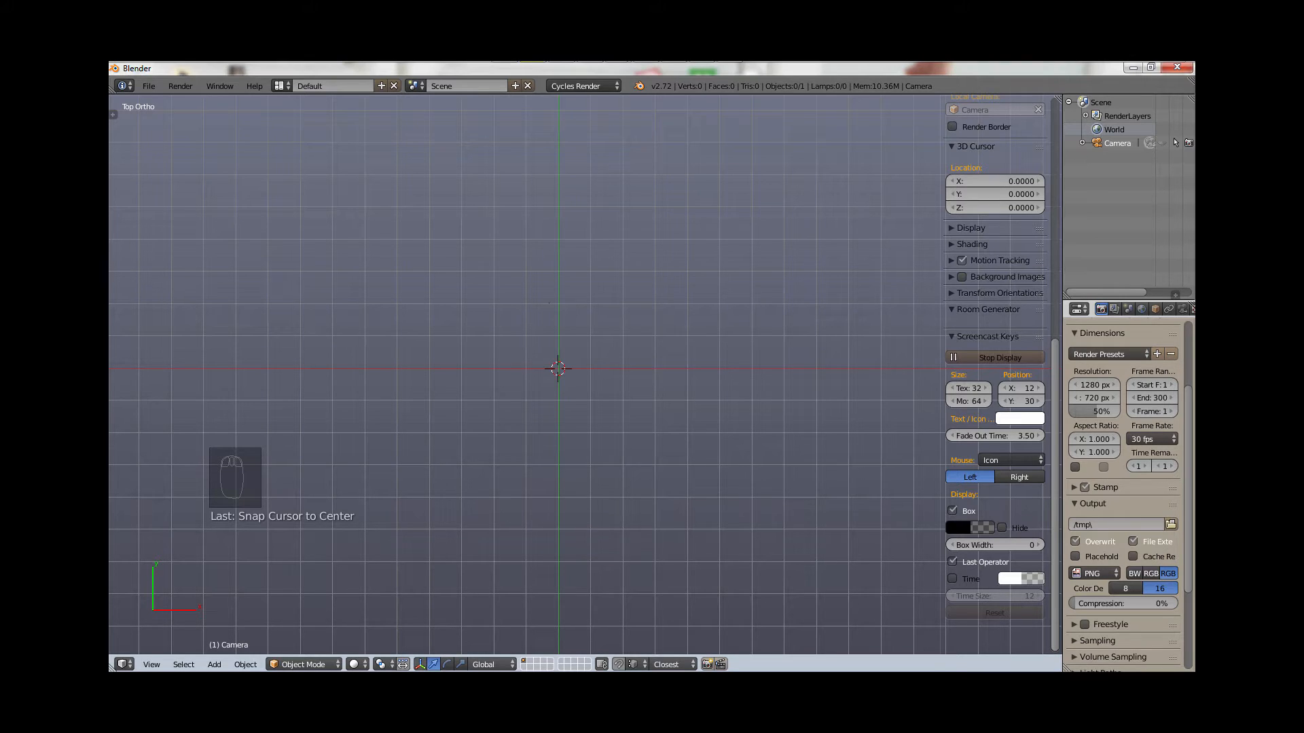
Step: Show the object tools alongside the viewport and snap the 3D cursor back to the scene center
key("t")
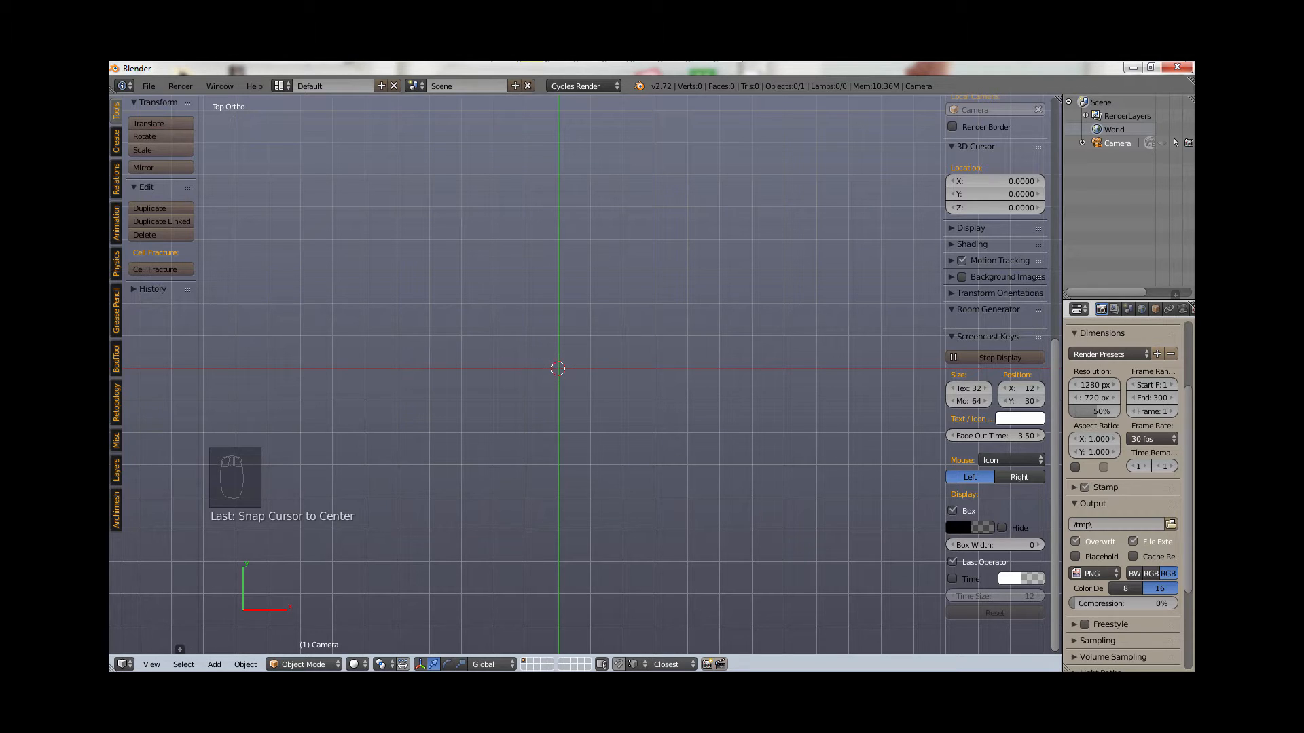
left_click(163, 581)
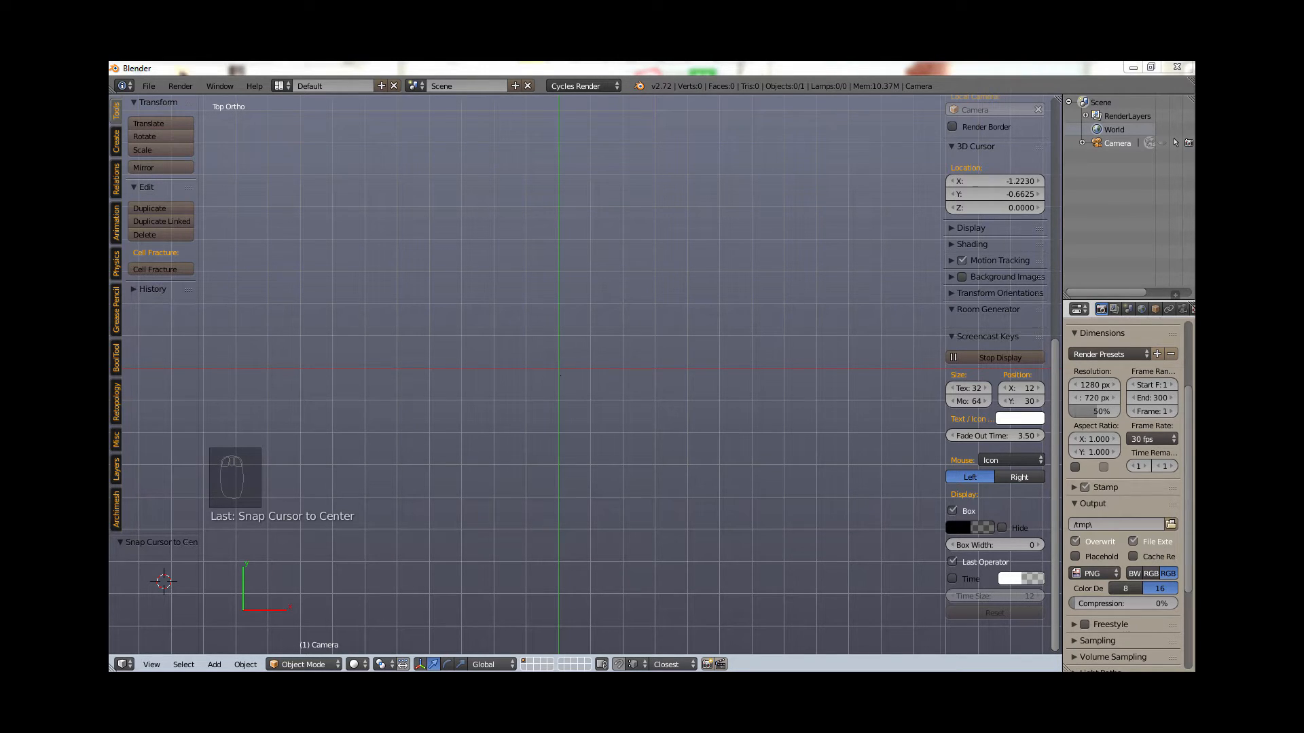
left_click(614, 66)
key("shift+s")
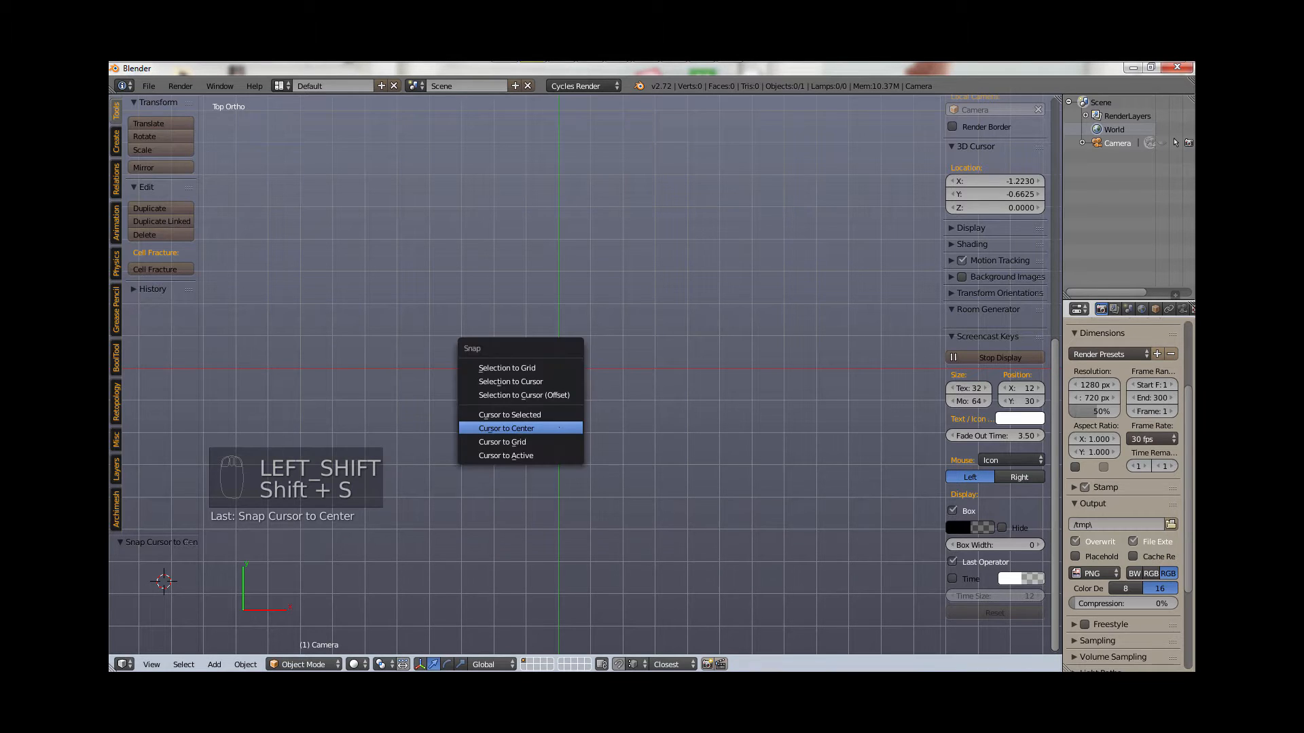
left_click(540, 429)
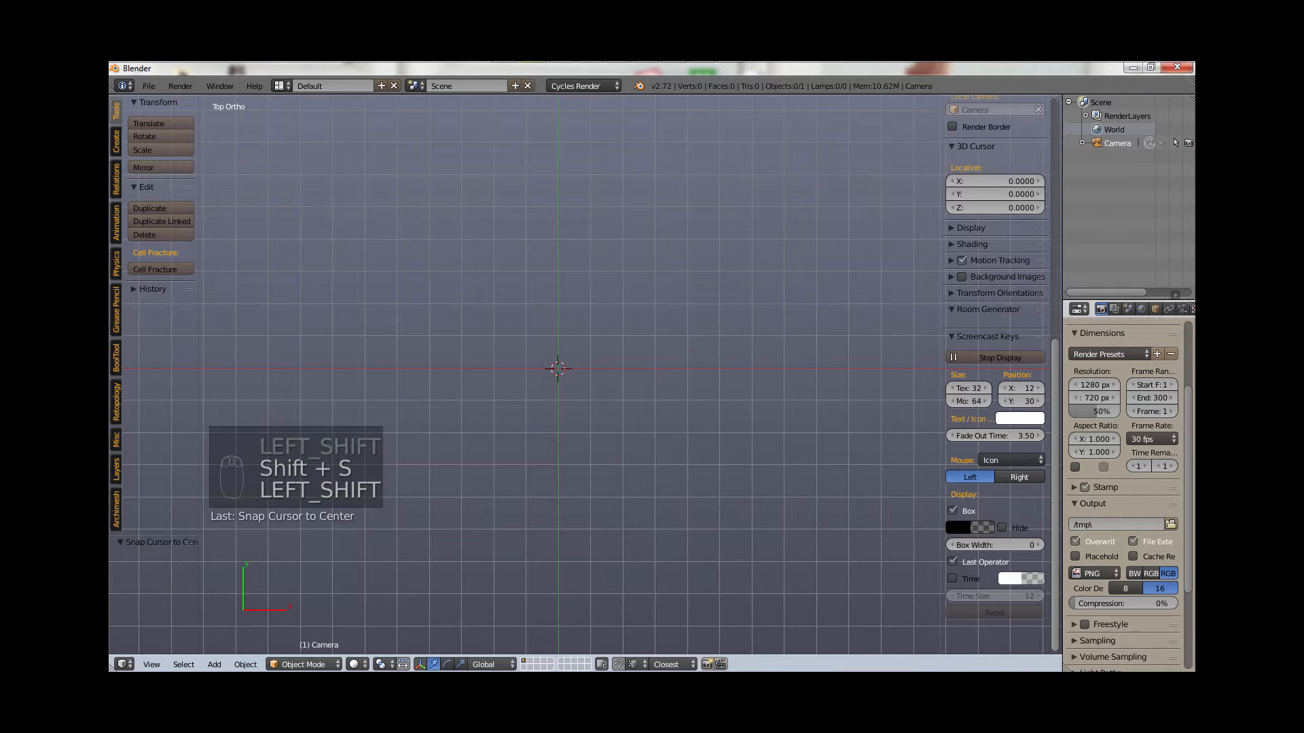
Step: Add a UV sphere at the 3D cursor with 12 segments and 12 rings
key("shift+a")
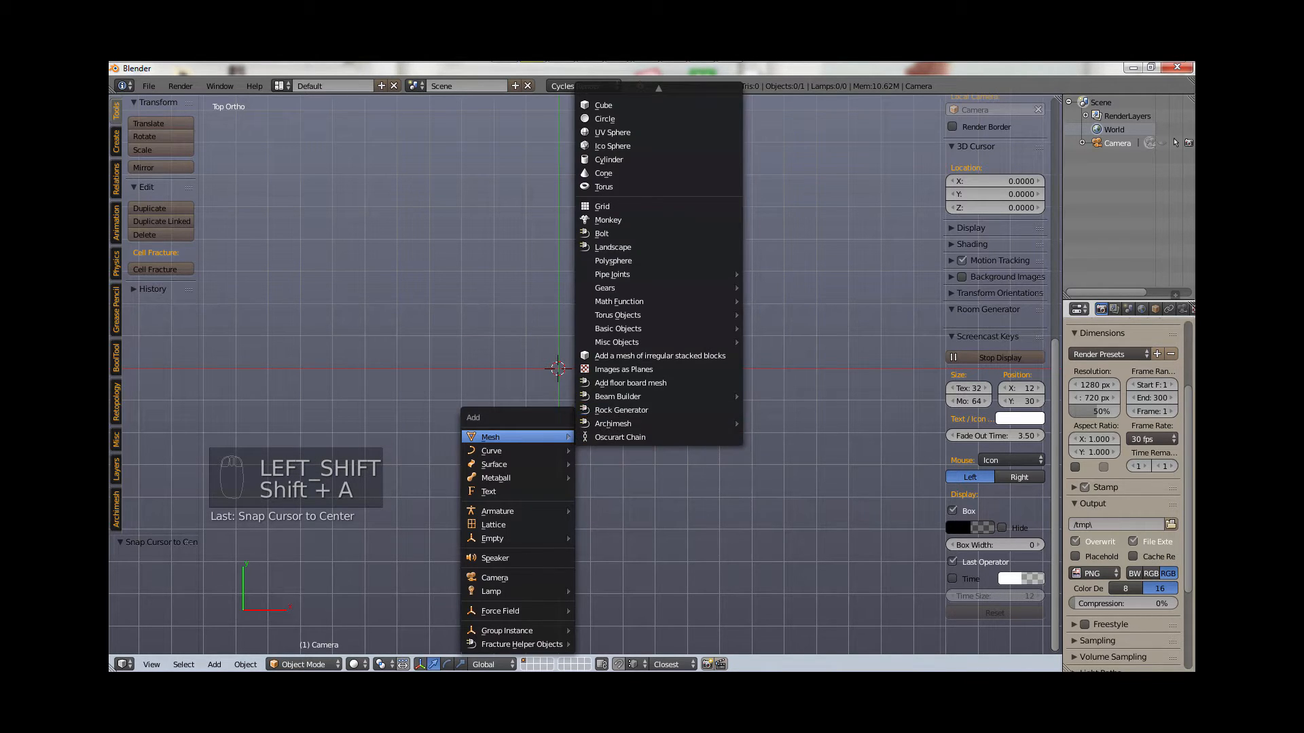
left_click(613, 133)
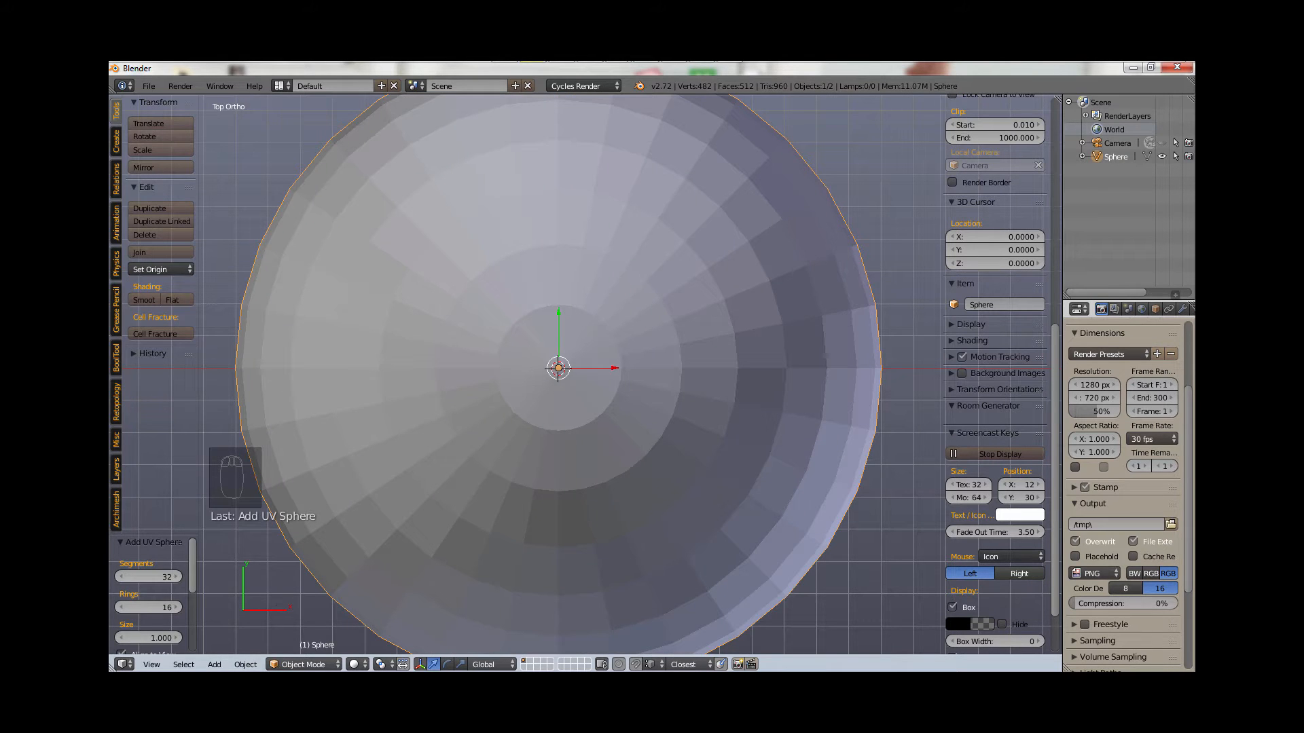
left_click(148, 577)
type("12")
key("Return")
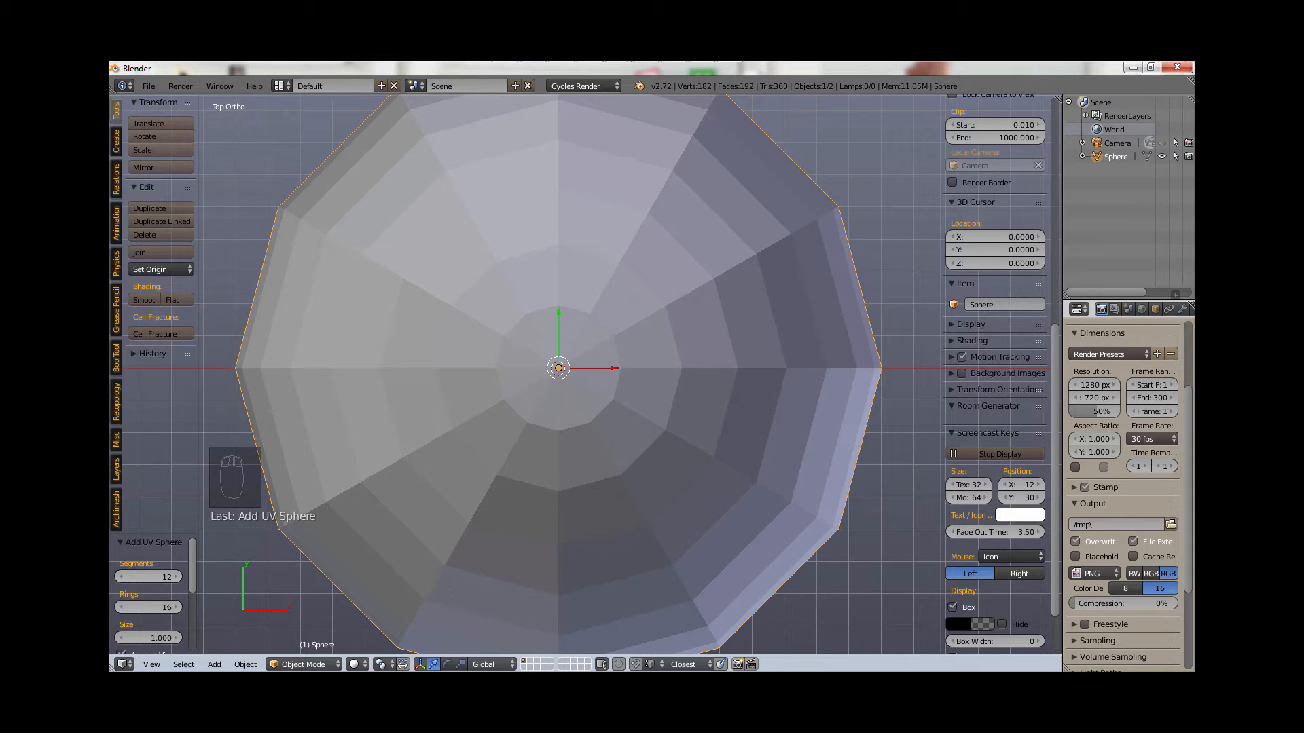
left_click(163, 609)
type("12")
key("Return")
scroll(537, 467, "down", 4)
middle_click_drag(655, 571, 660, 227)
mouse_move(646, 476)
middle_mouse_down()
mouse_move(648, 448)
mouse_move(650, 489)
middle_mouse_up()
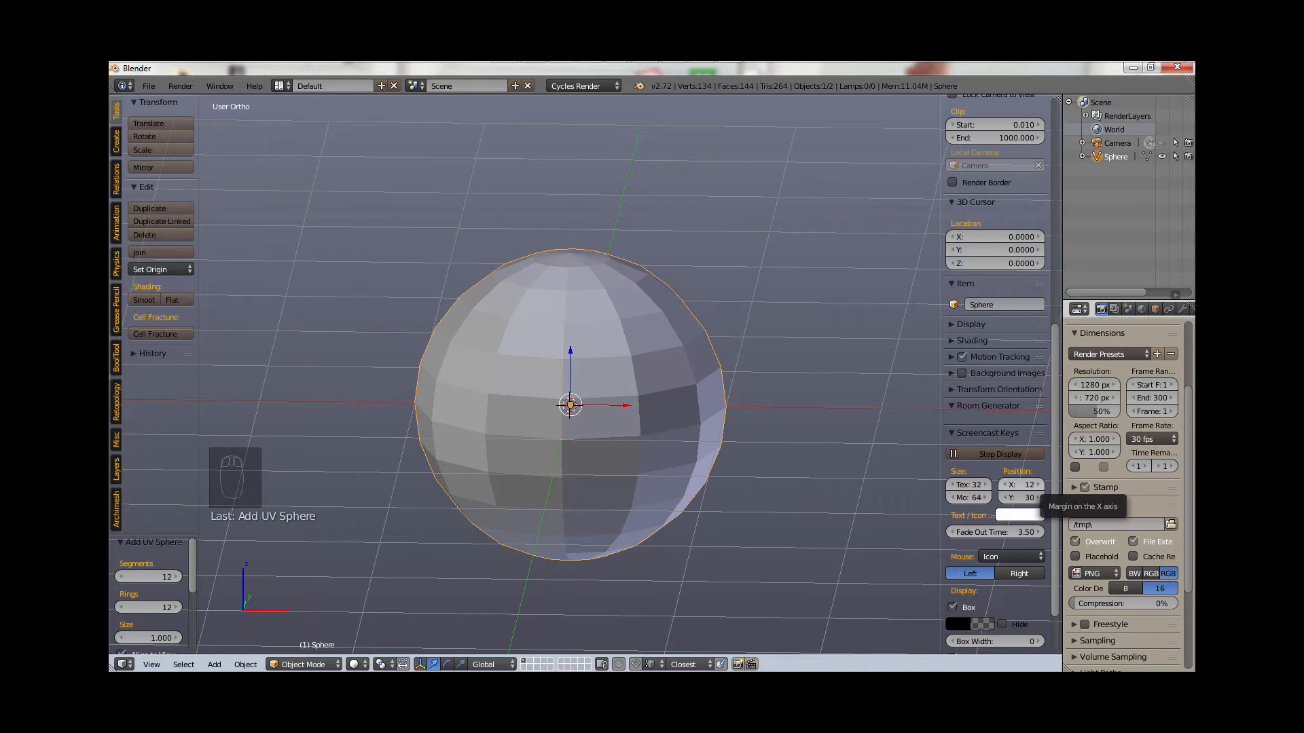
Step: Enter Edit Mode on the sphere in top orthographic view and deselect all of its vertices
key("KP_7")
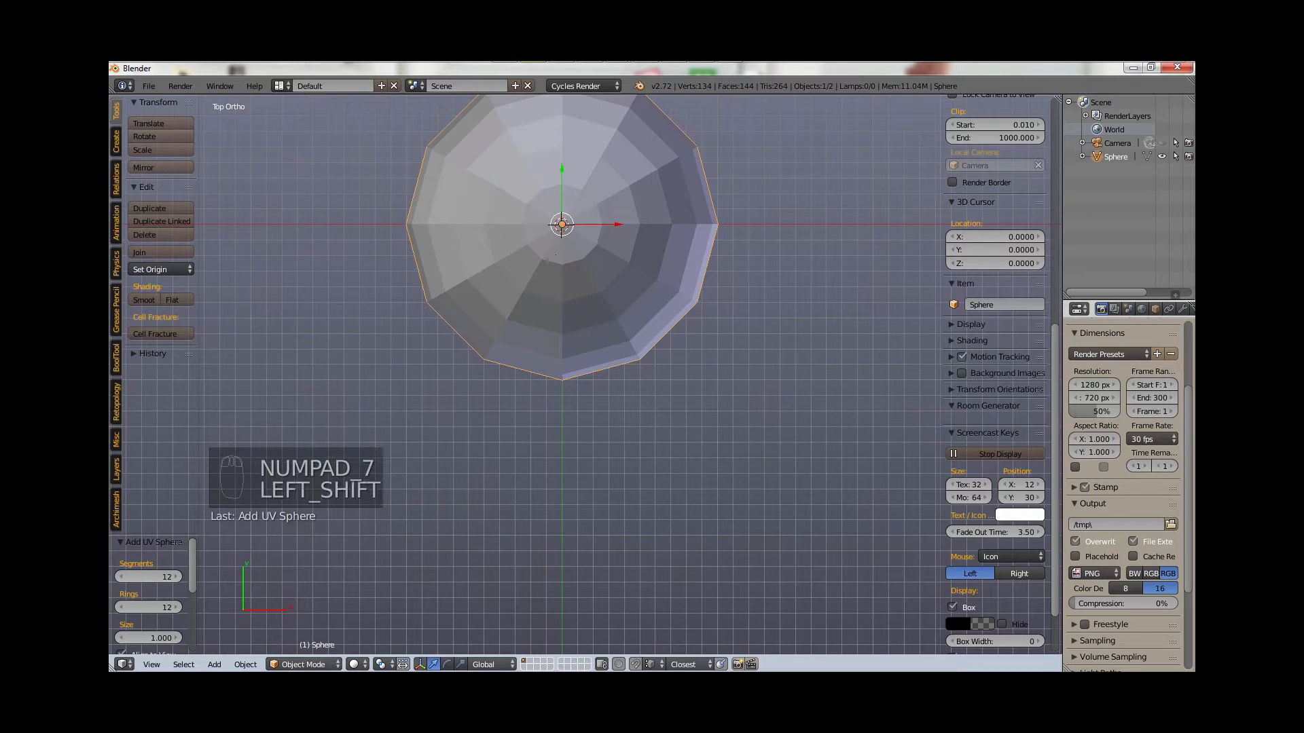
middle_click_drag(387, 351, 450, 472, "shift")
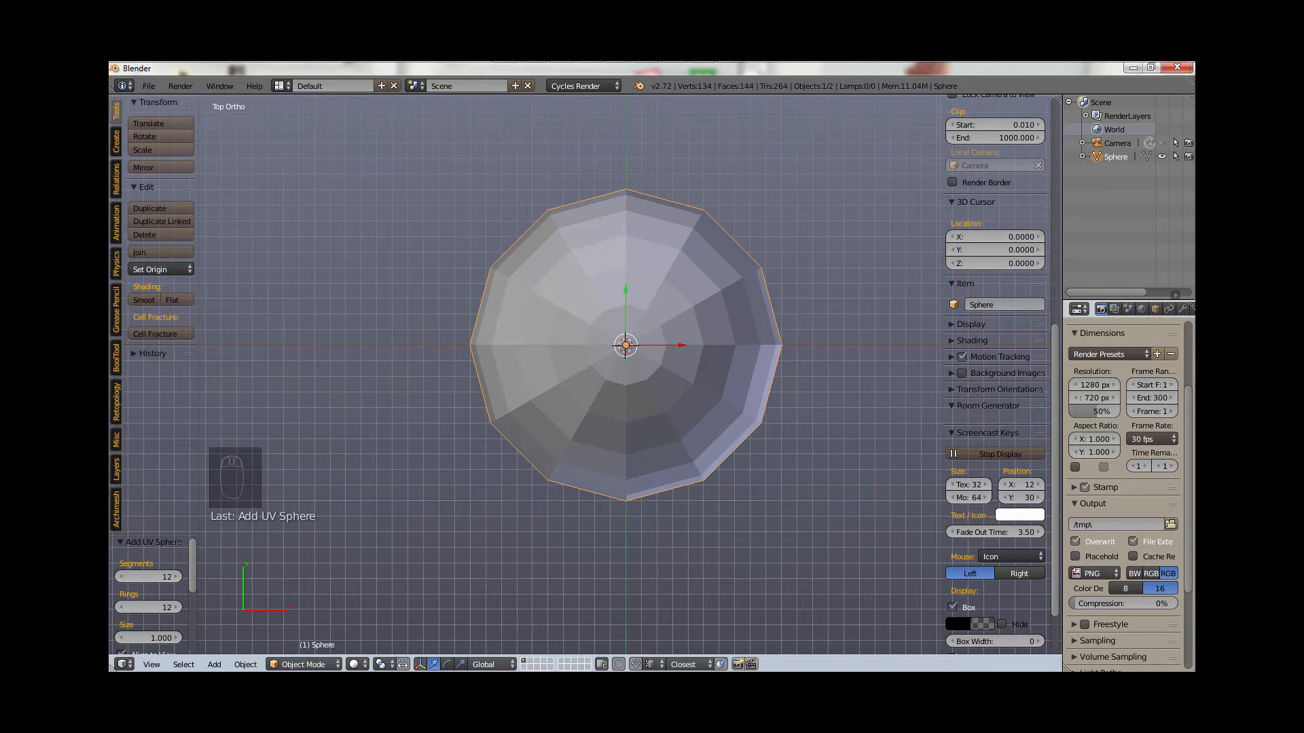
key("Tab")
left_click(559, 473)
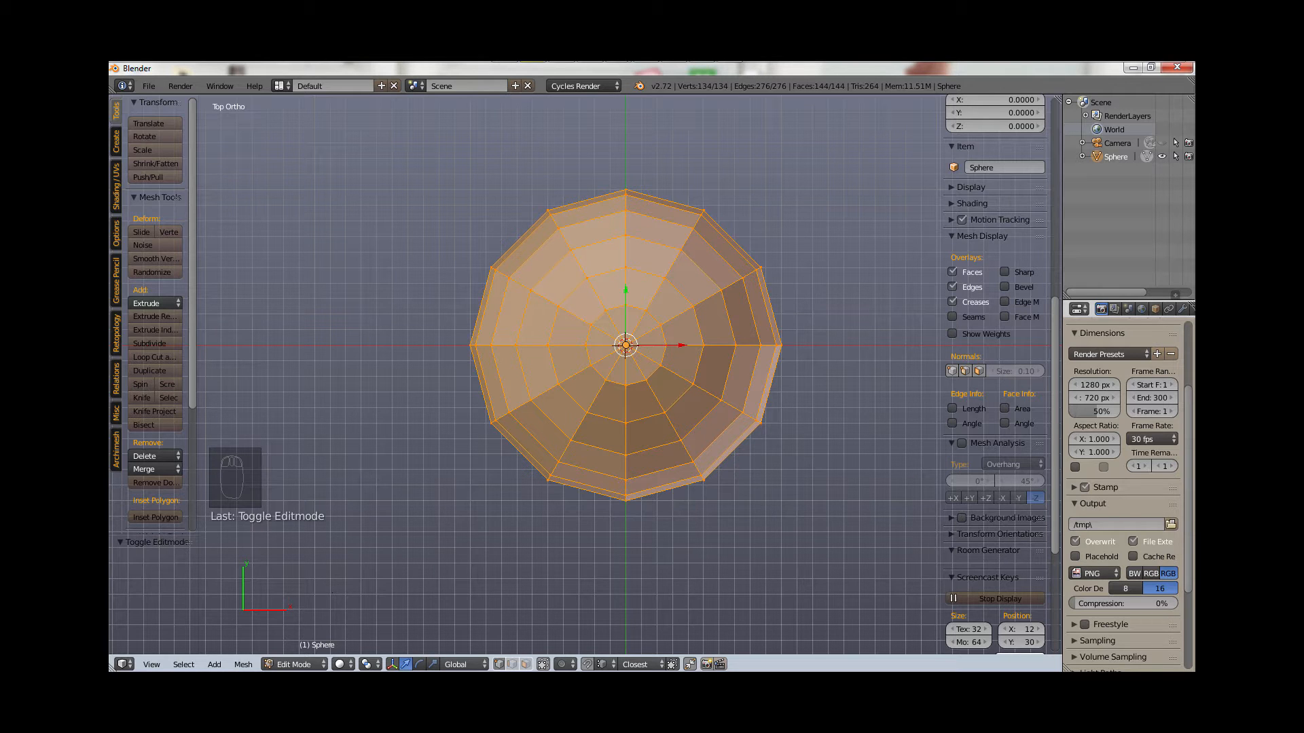
left_click(293, 665)
left_click(544, 665)
key("a")
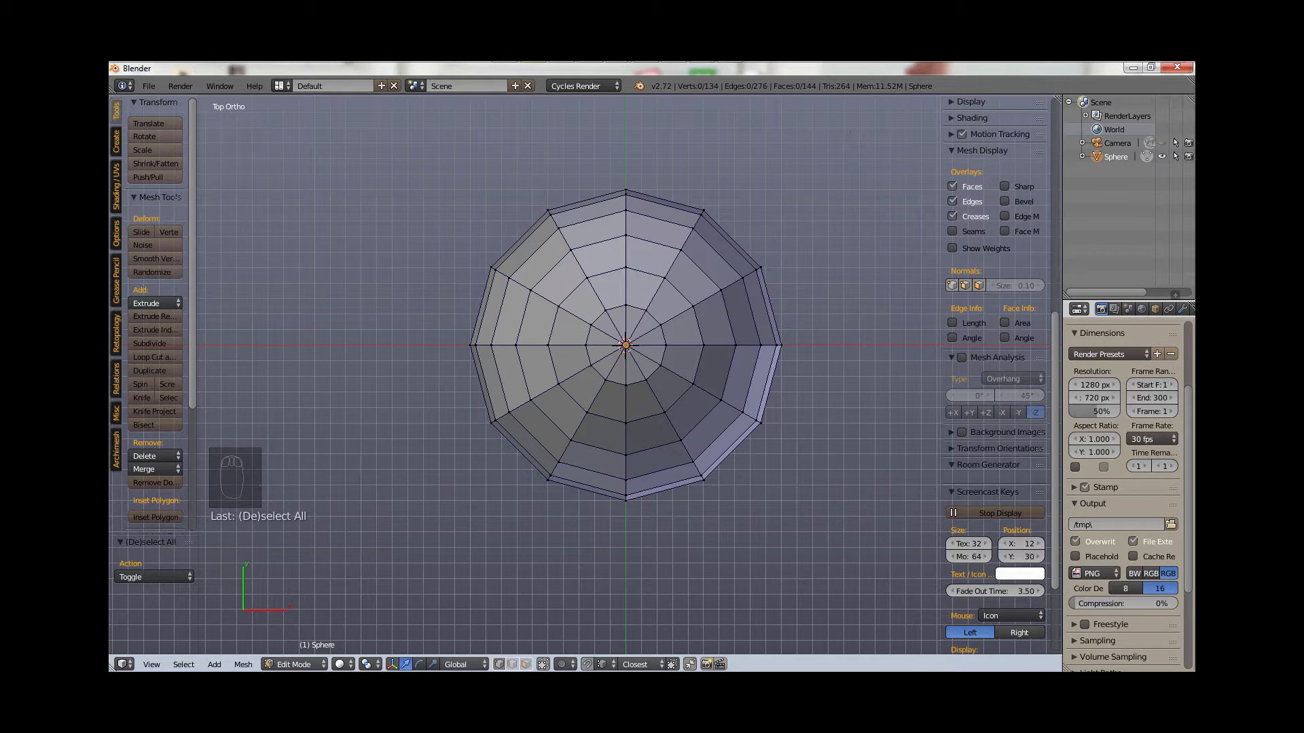
Step: Box-select the vertices on the sphere's positive Y side and delete them, keeping the center row
key("b")
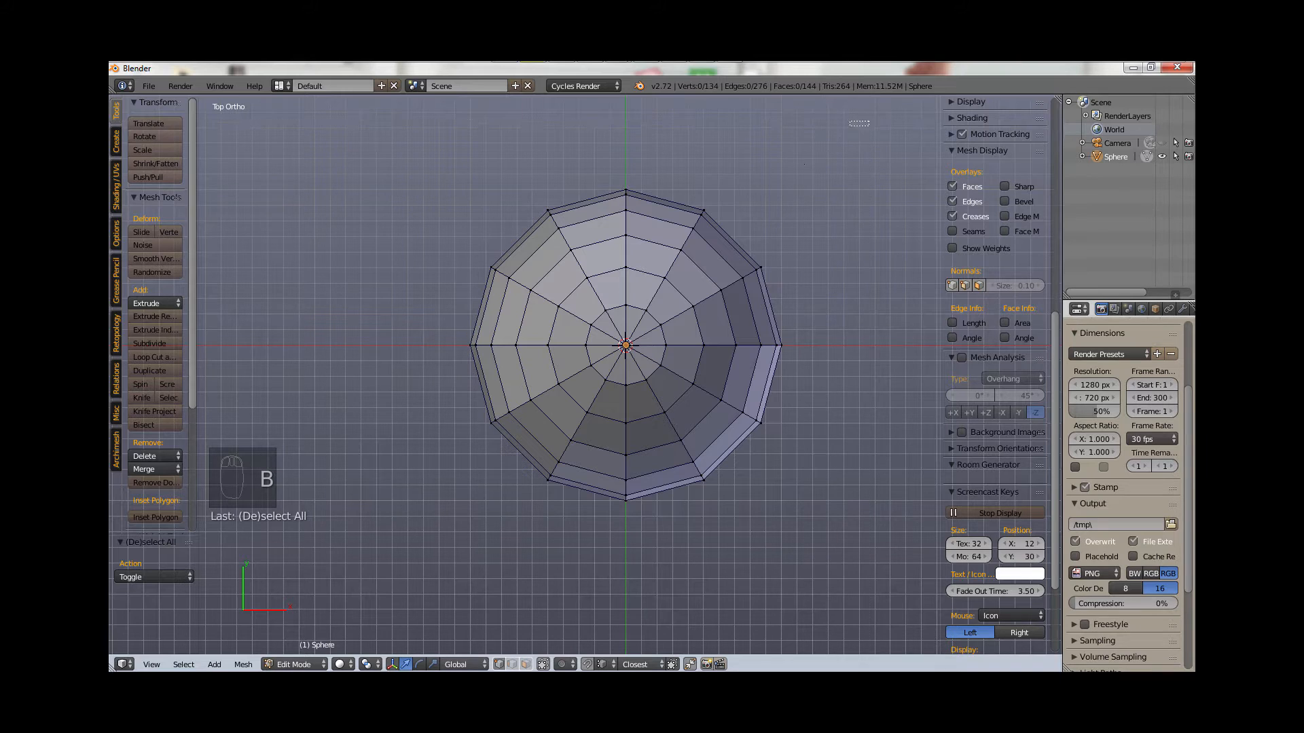
left_click_drag(869, 121, 422, 335)
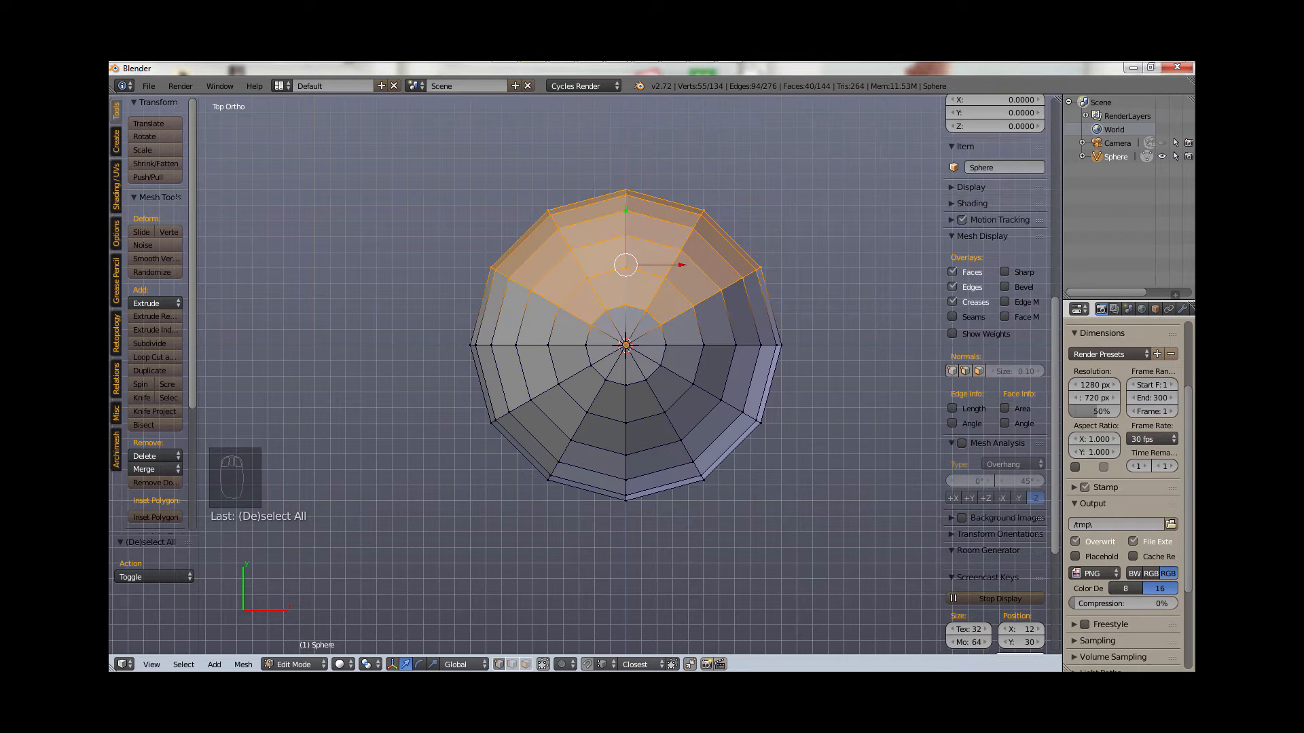
key("x")
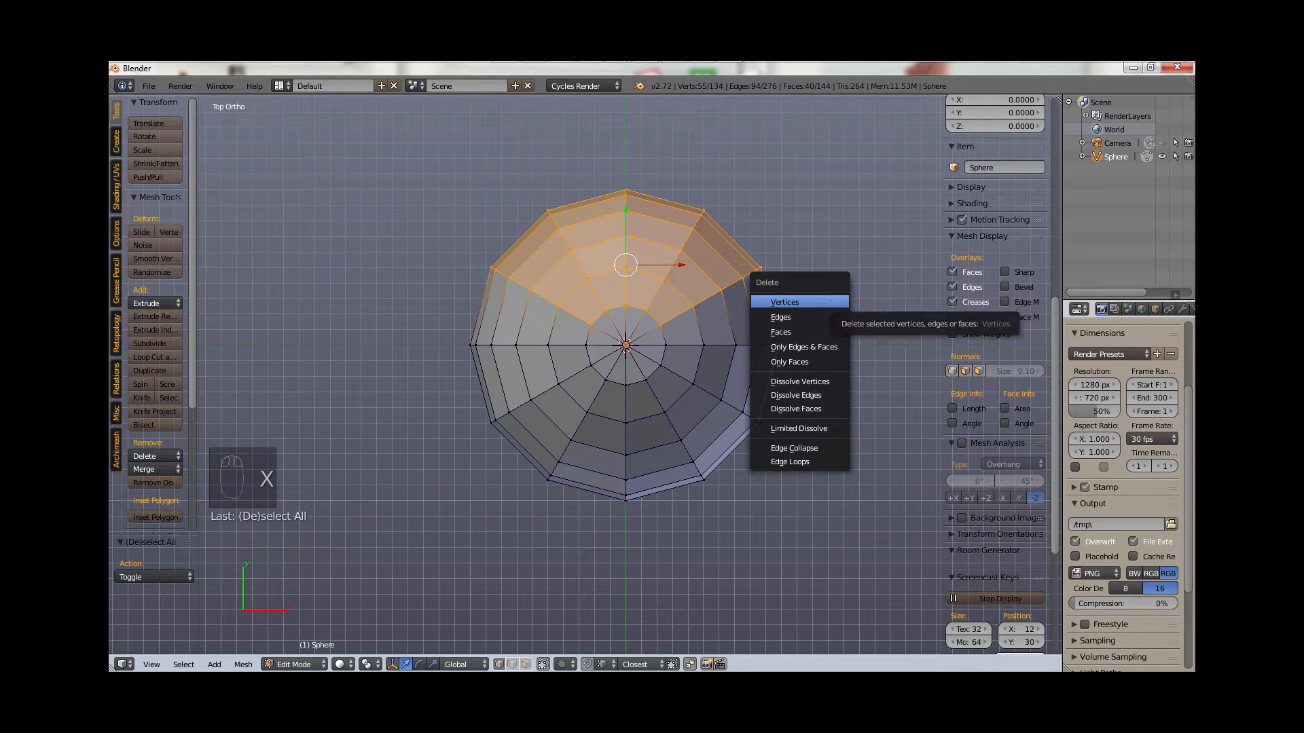
left_click(830, 301)
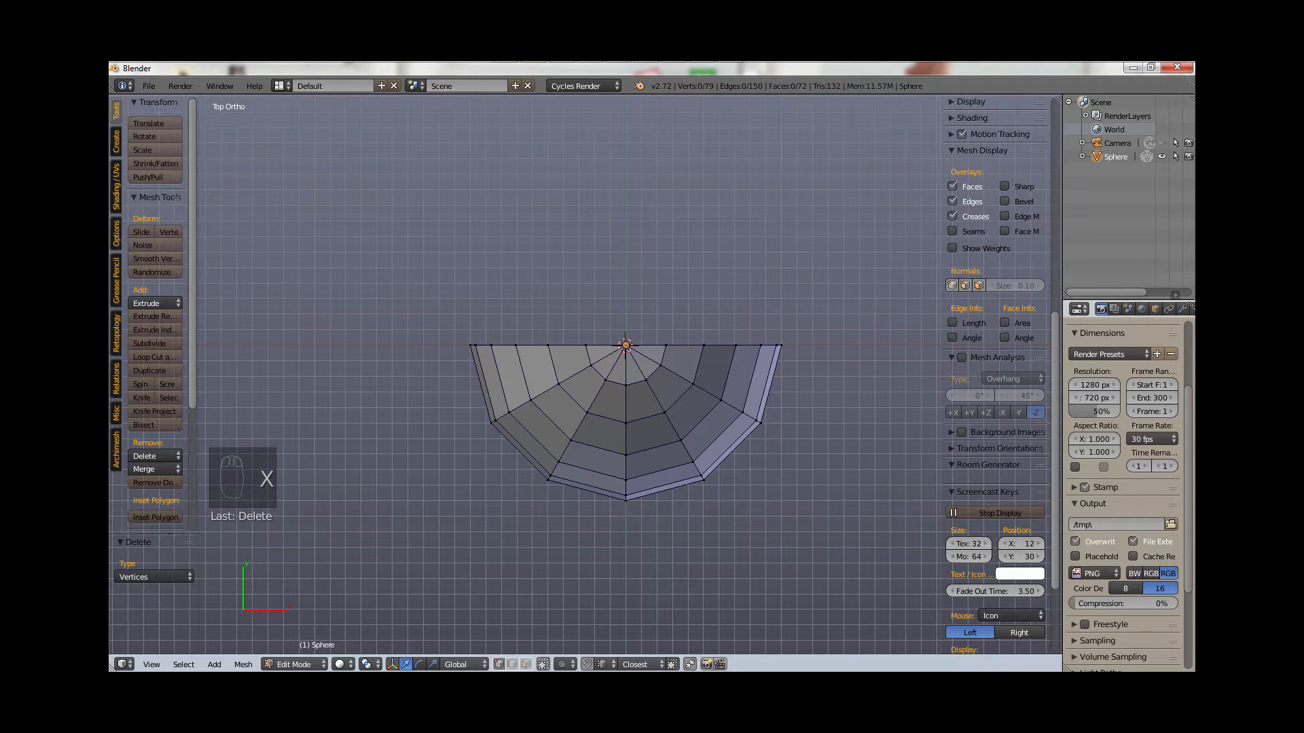
Step: Box-select the half-sphere's vertices on the negative X side and delete them, keeping the center column
key("b")
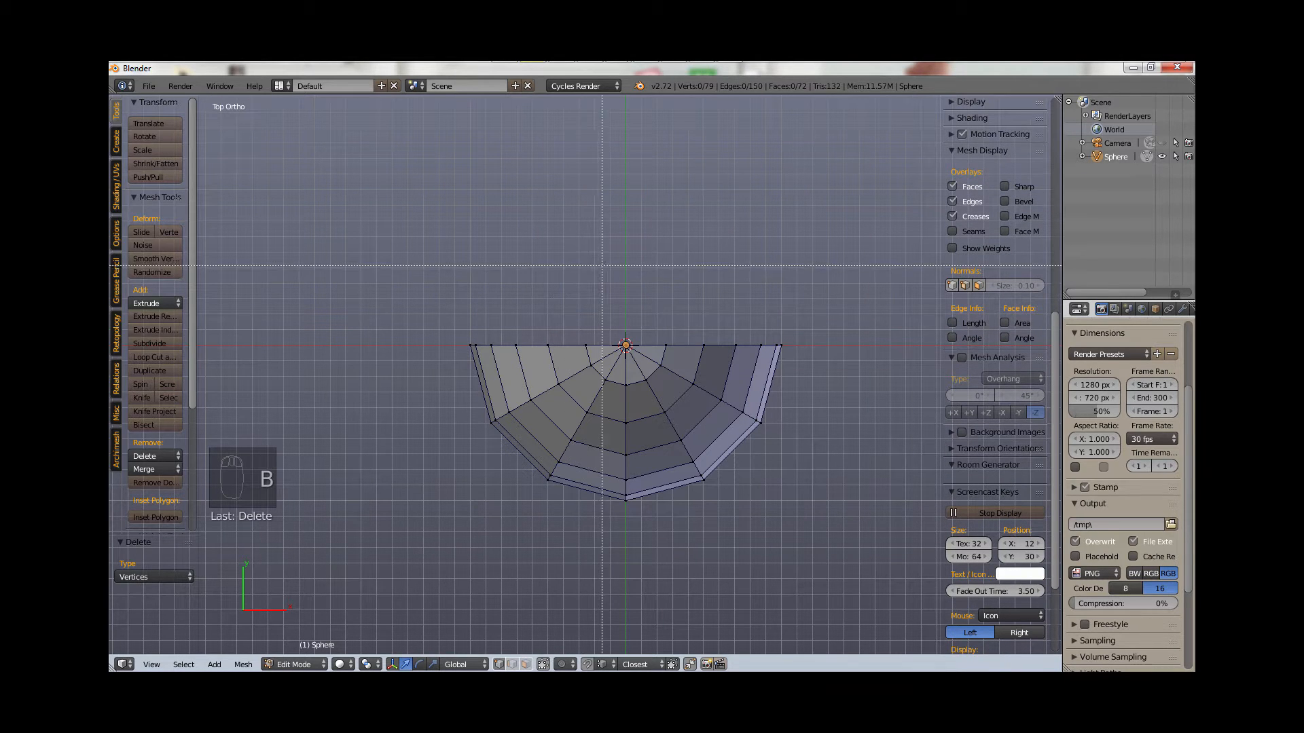
left_click_drag(609, 260, 360, 611)
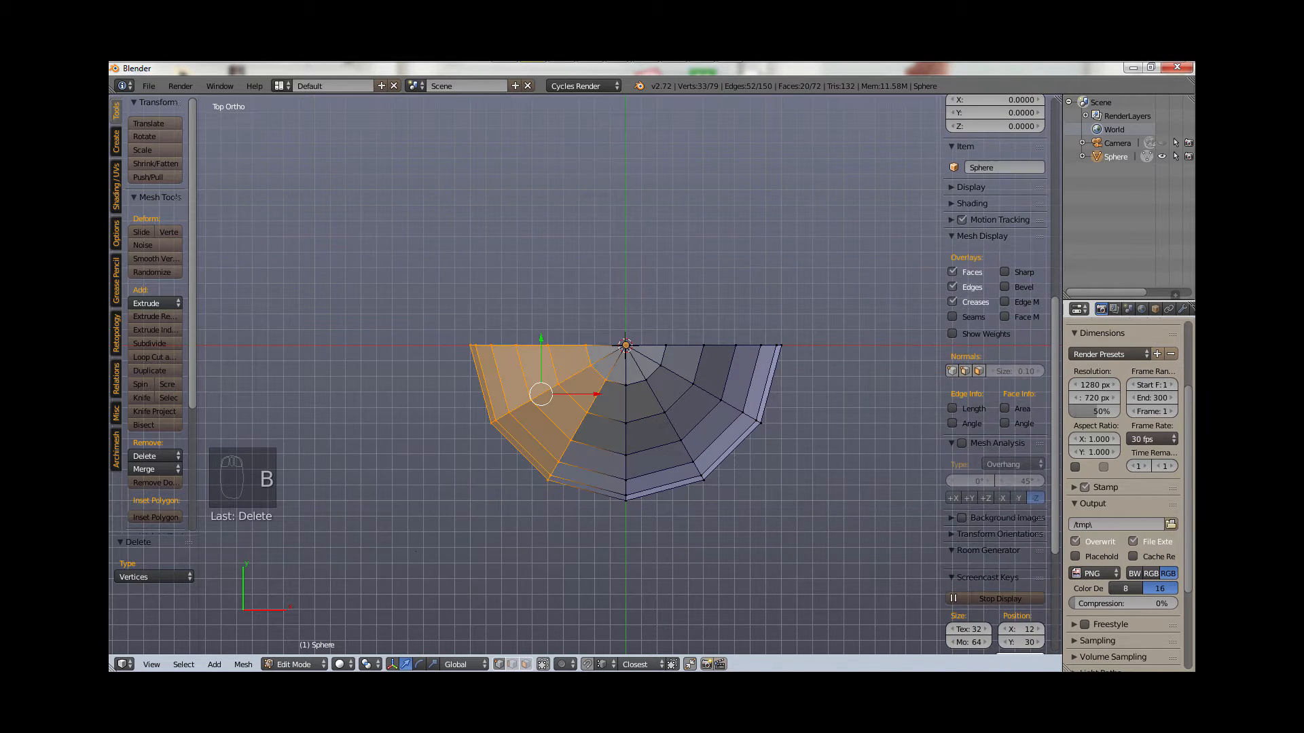
key("x")
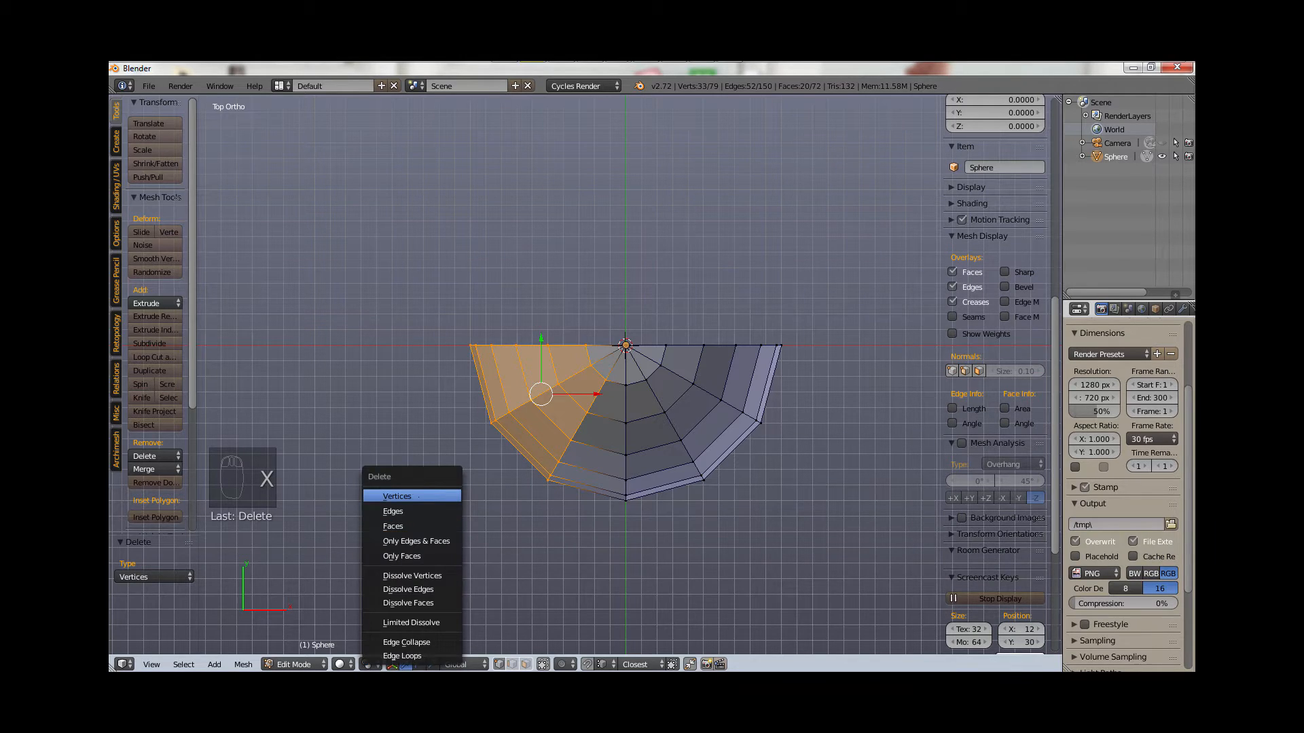
left_click(412, 497)
middle_click_drag(424, 482, 463, 431)
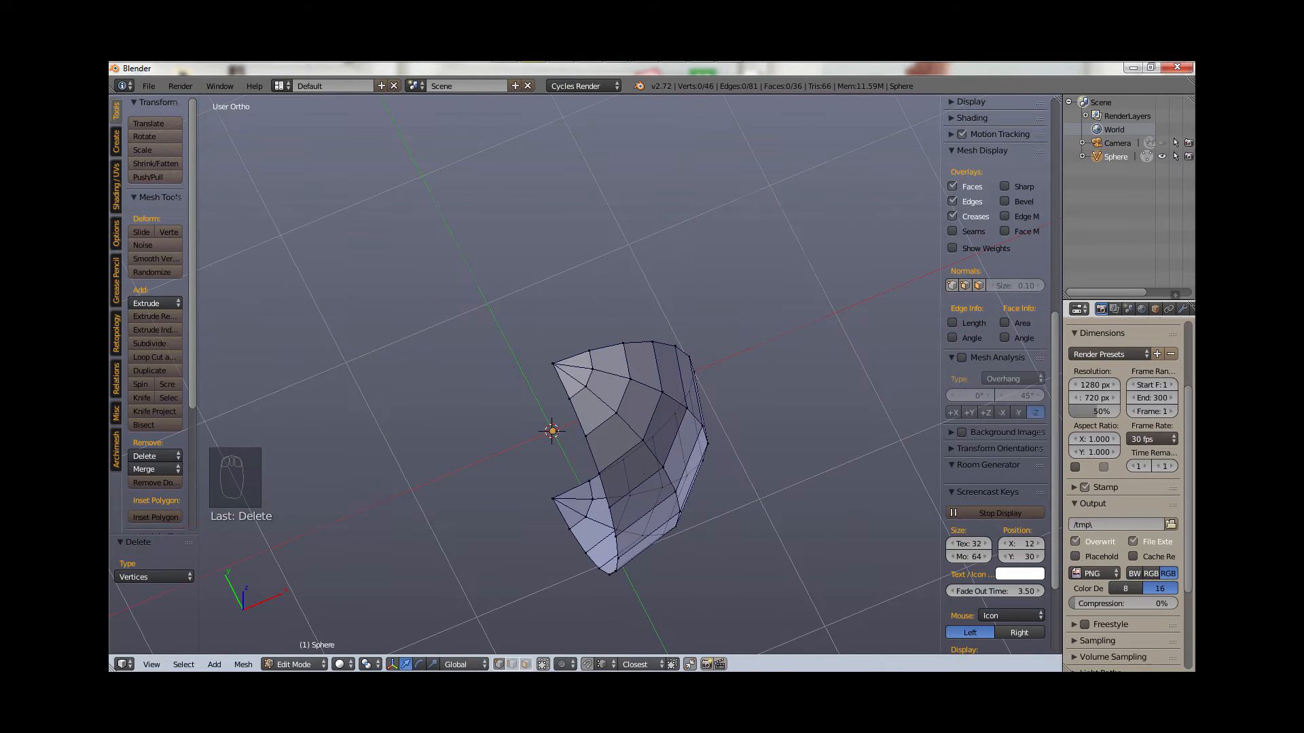
key("KP_7")
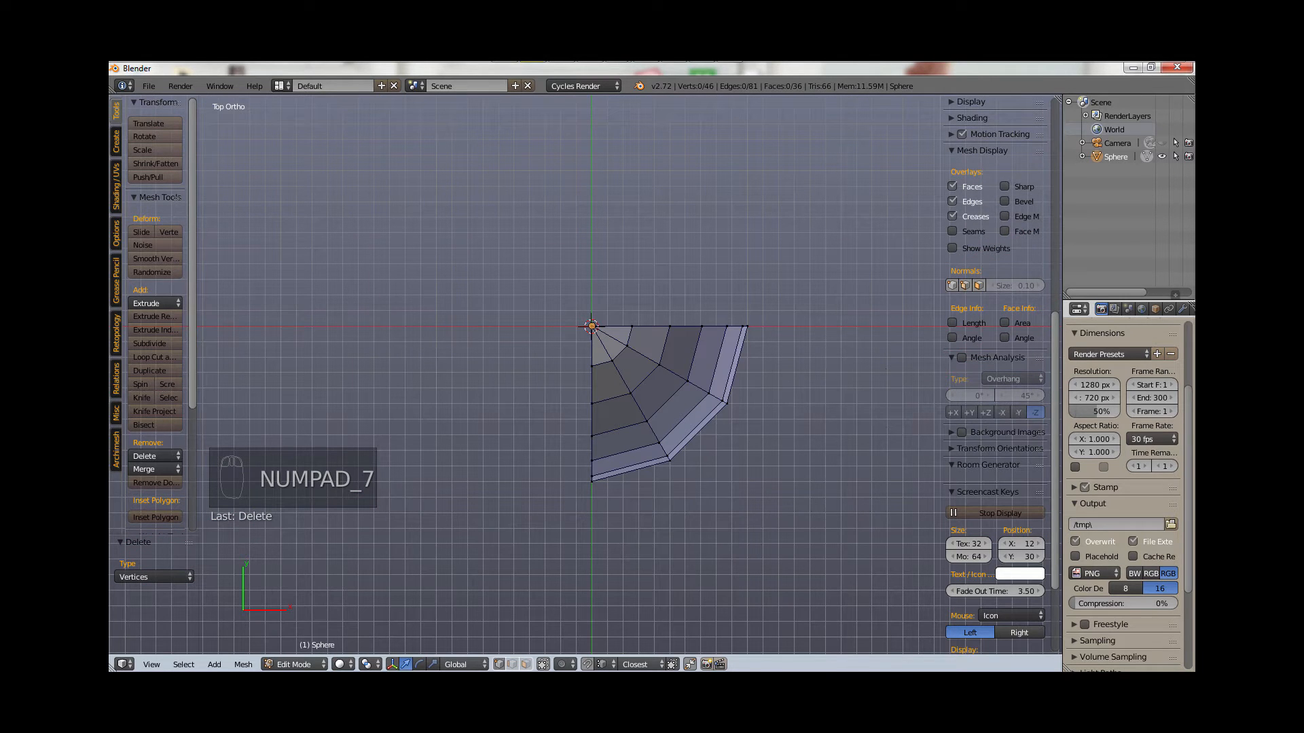
scroll(1155, 309, "down", 1)
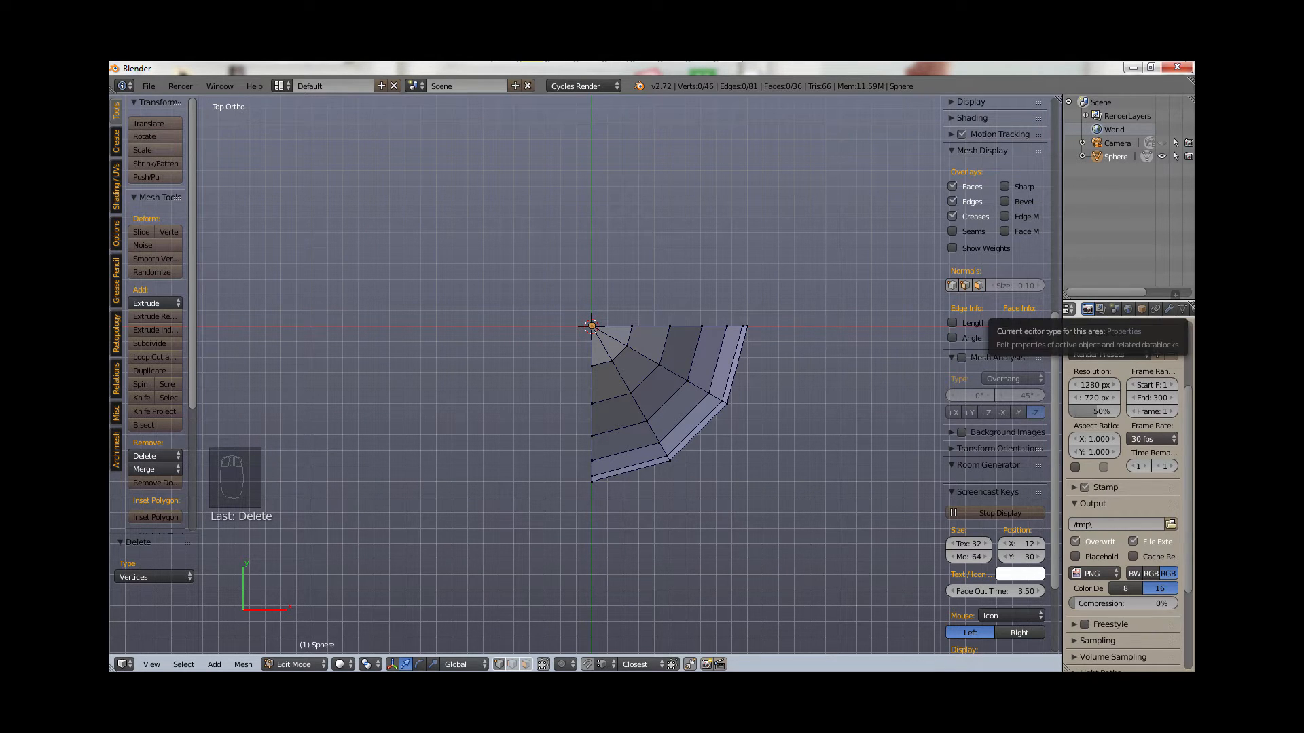
Step: Add a Mirror modifier to the quarter sphere, mirroring it across the X axis
left_click(1169, 309)
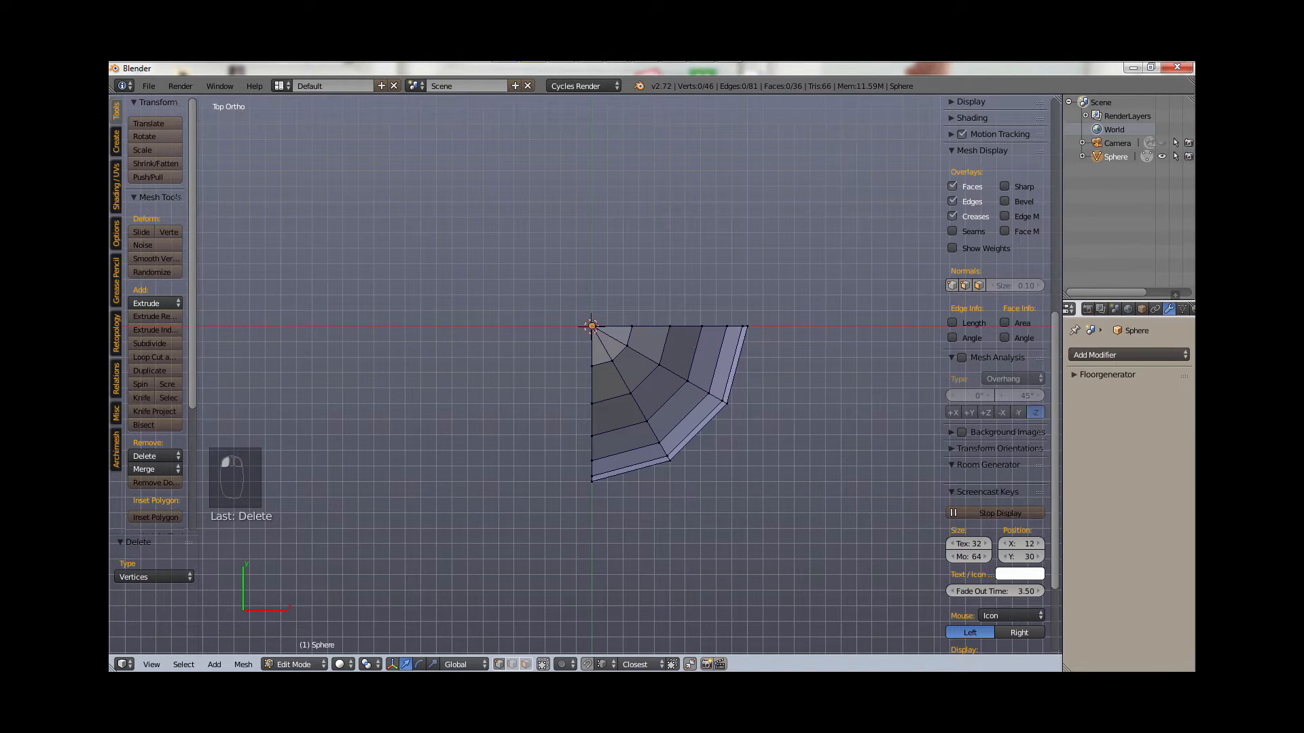
left_click(1128, 355)
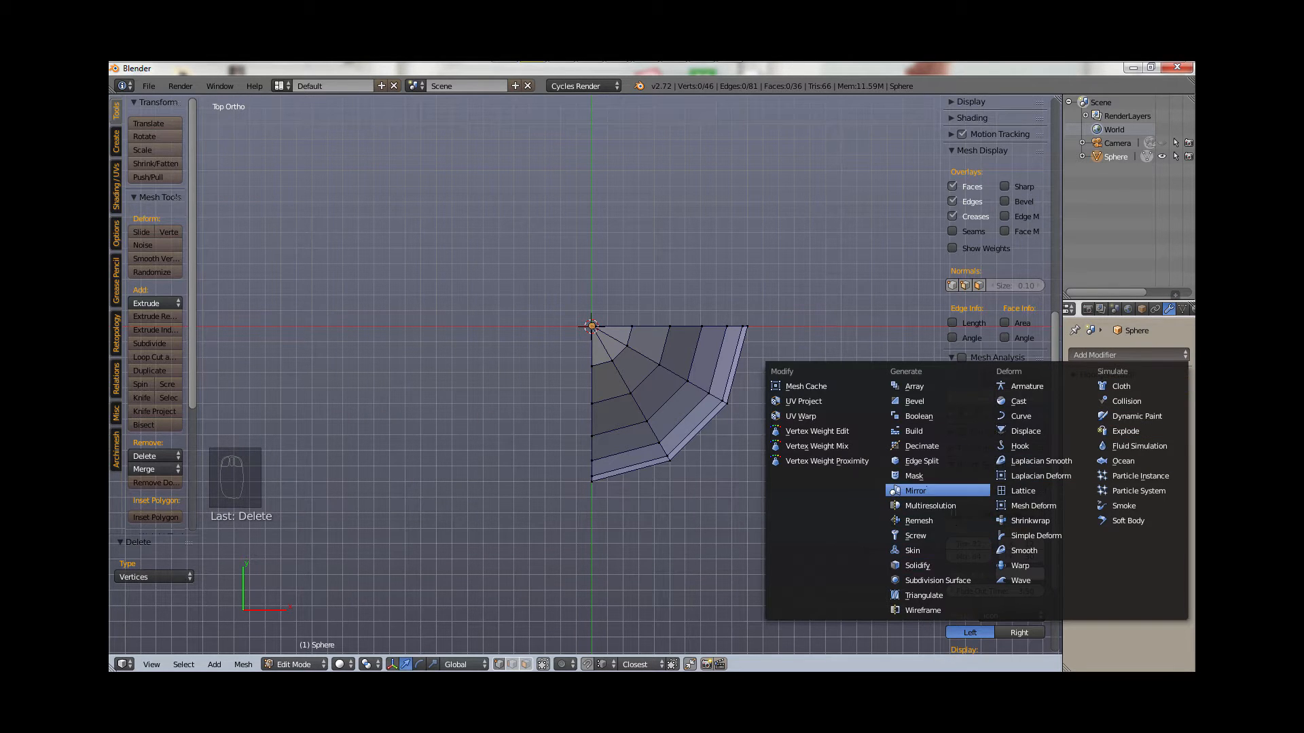
left_click(915, 491)
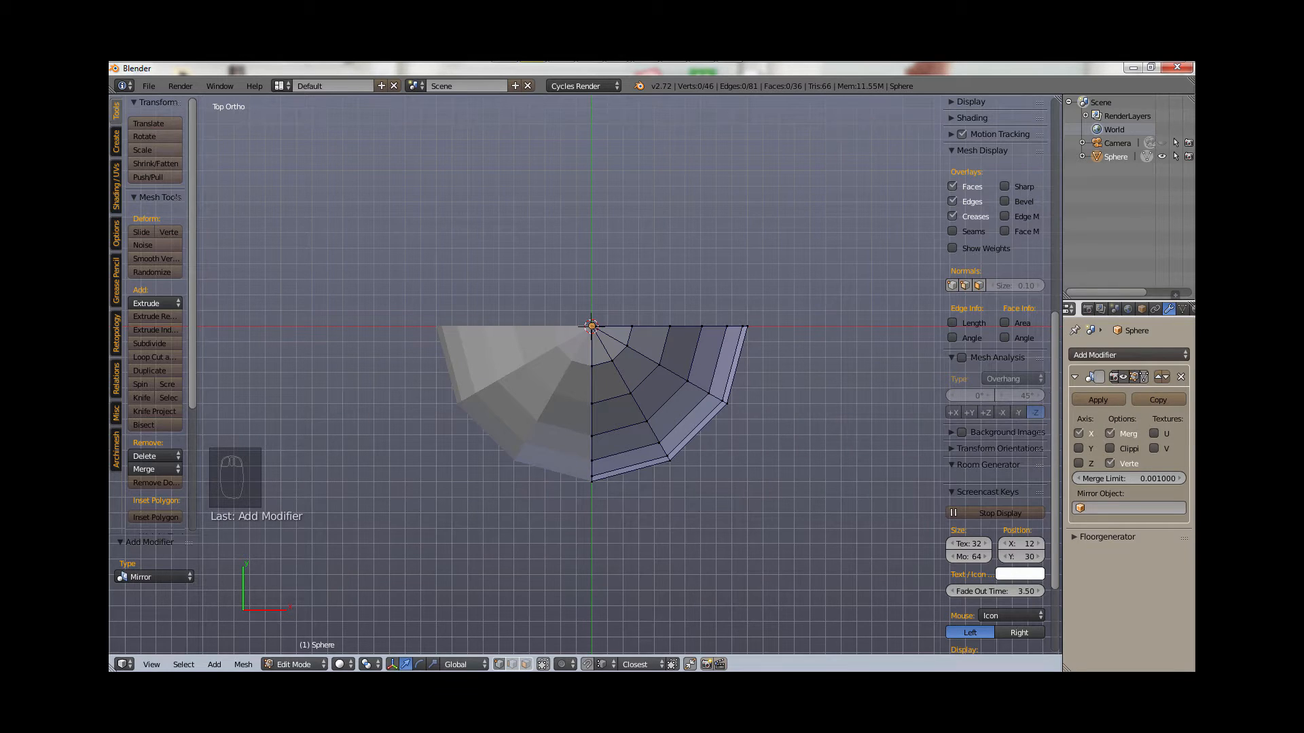
Step: Extend the Mirror modifier to the Y axis as well and turn on its Clipping option
key("n")
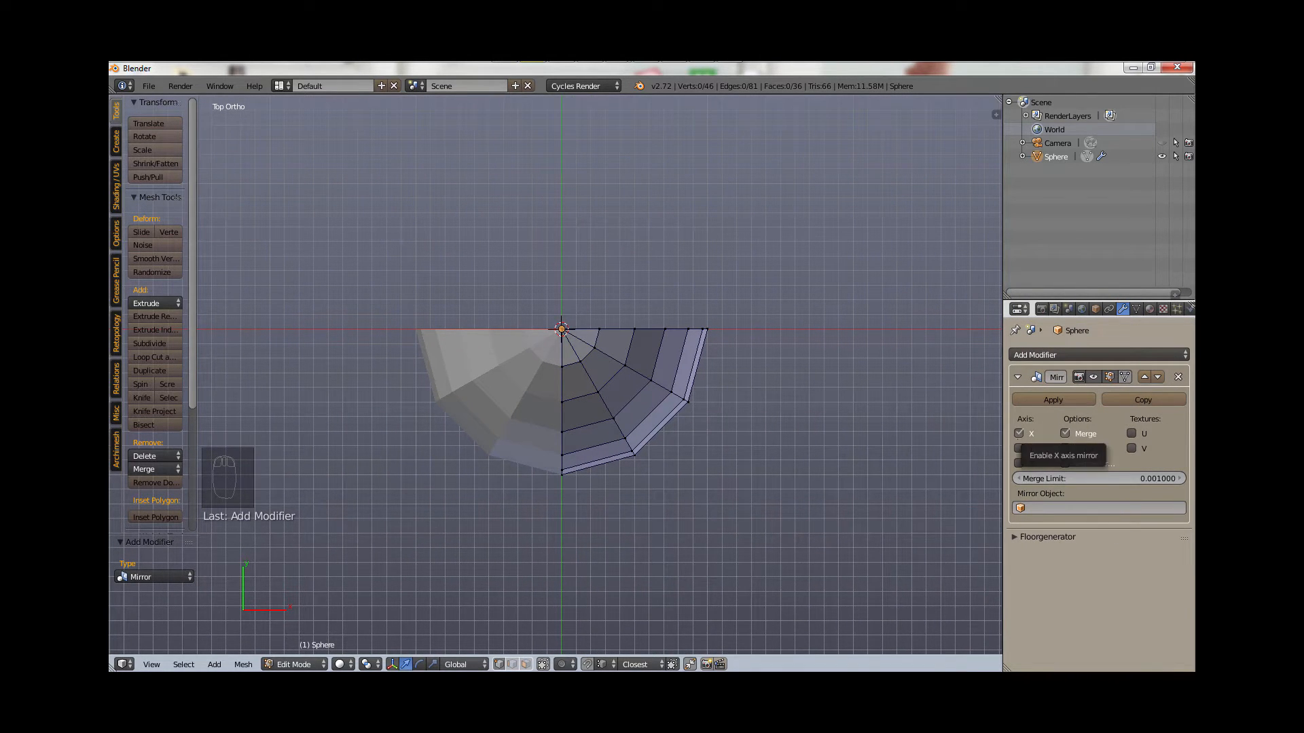
left_click(1018, 448)
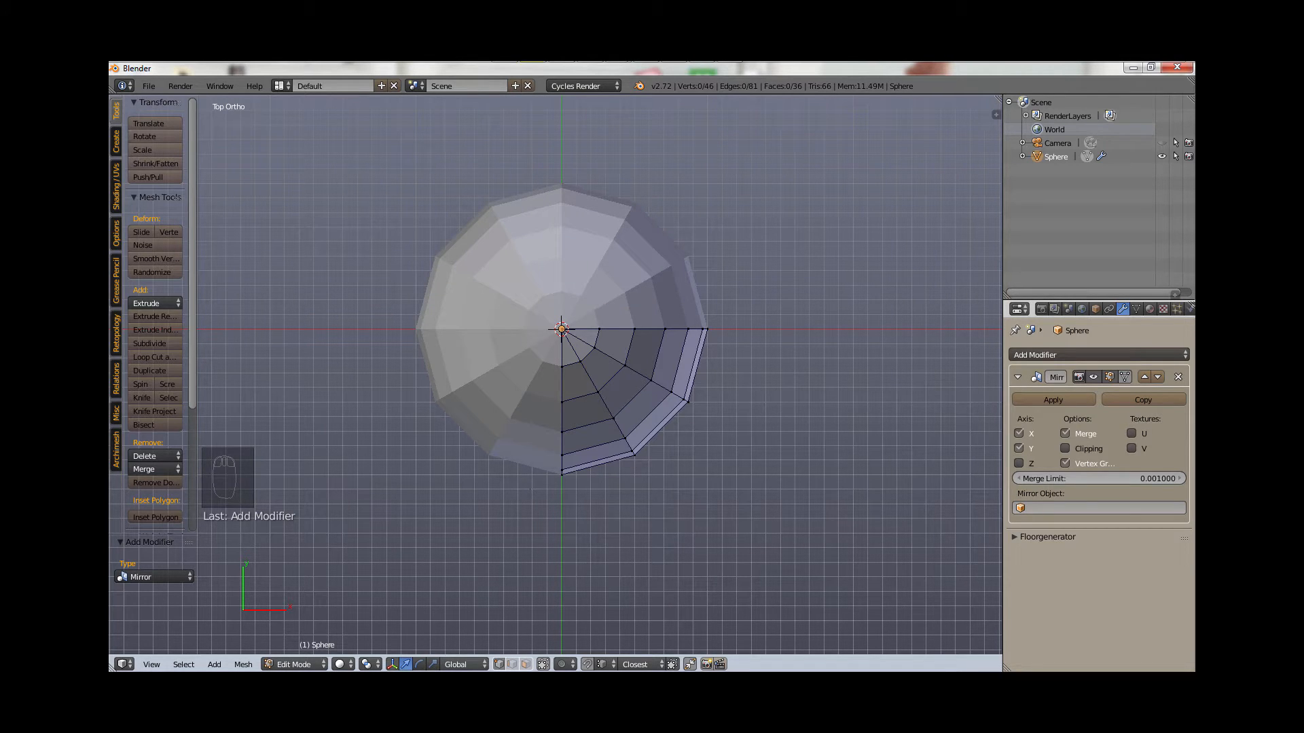
middle_click_drag(626, 490, 628, 187)
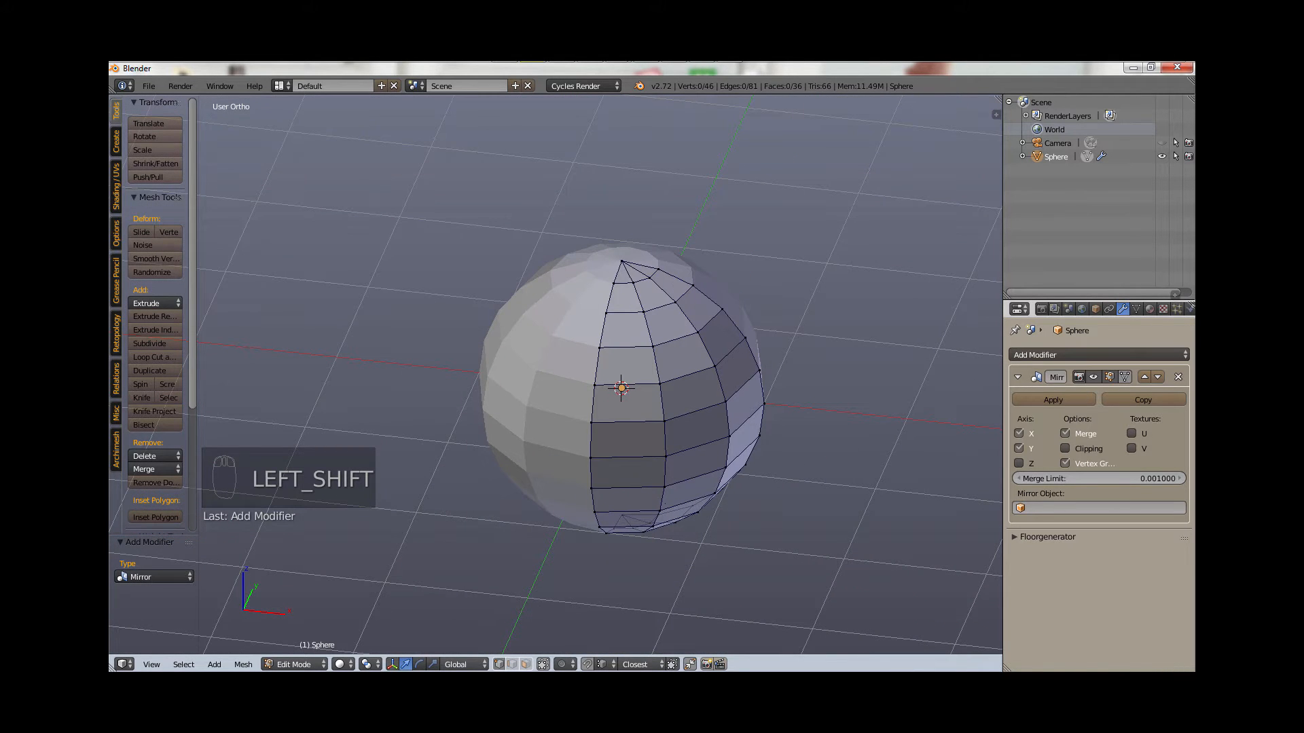
middle_click_drag(627, 187, 749, 269)
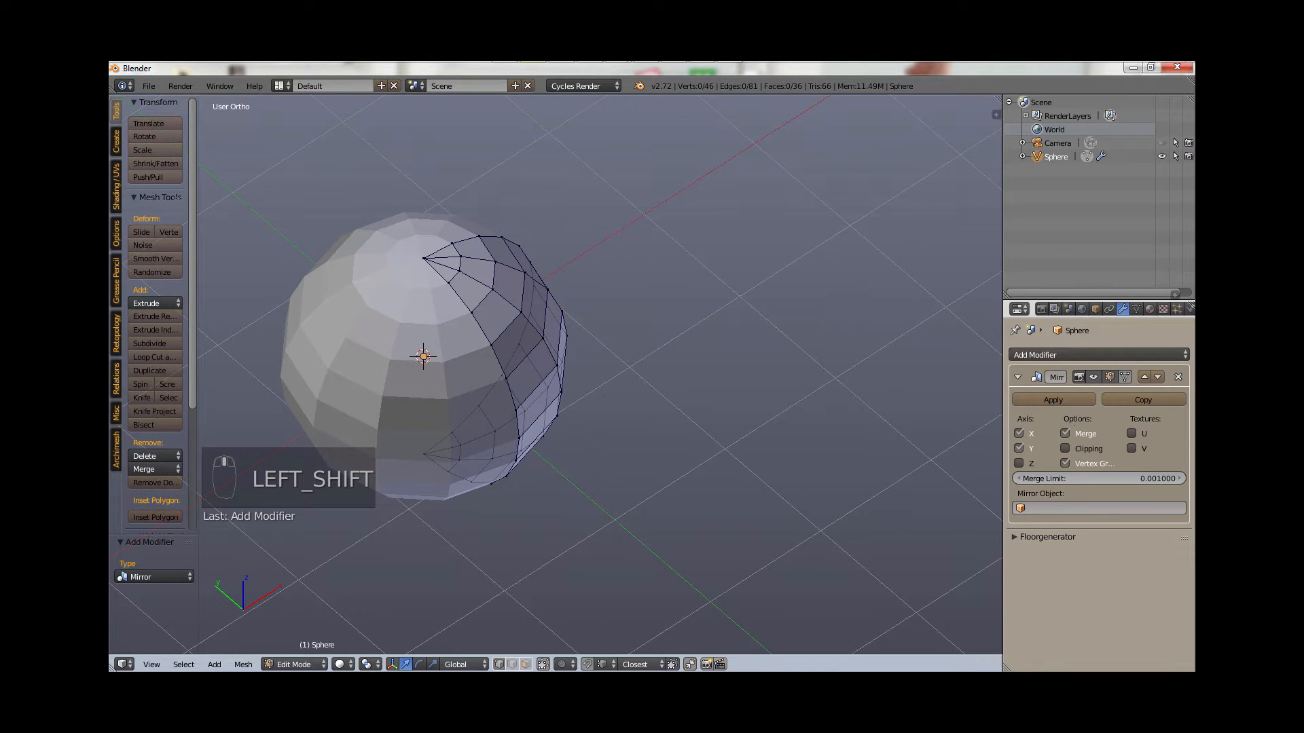
left_click(1068, 449)
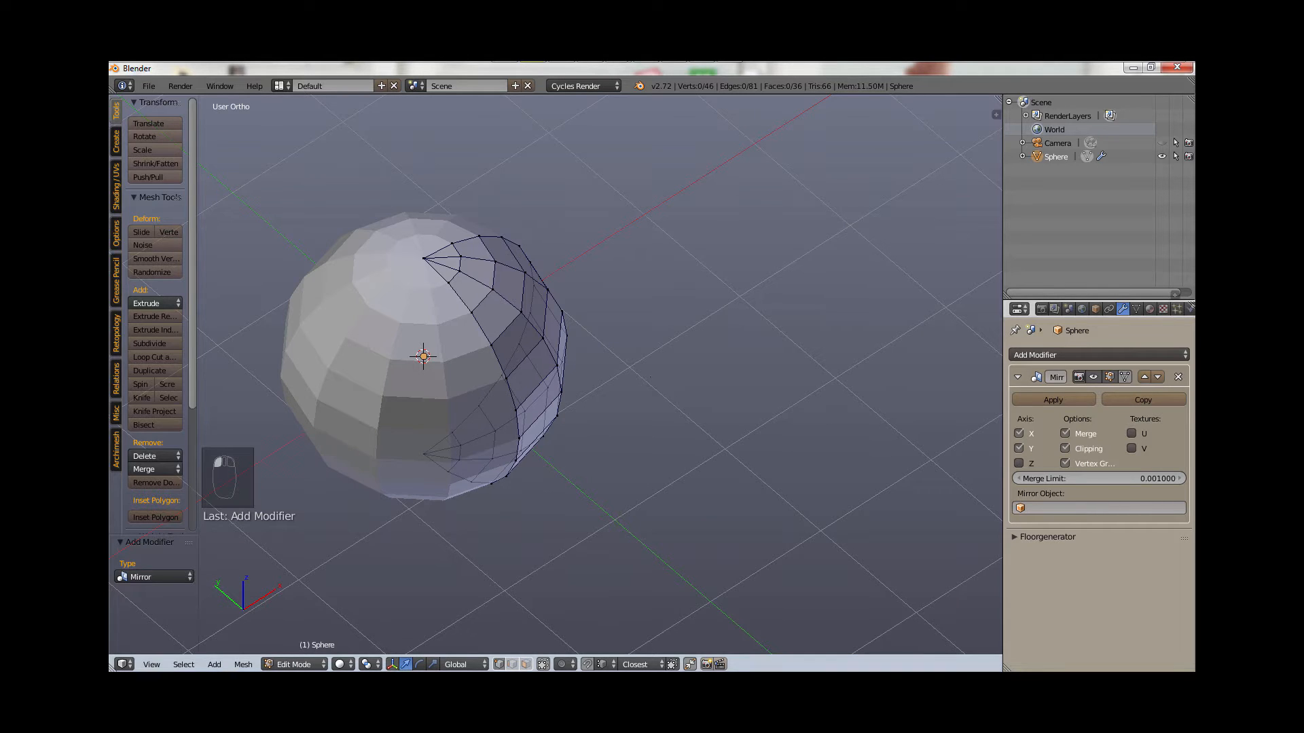
Step: Try pulling a seam vertex off the mirror plane, cancel the move, and turn the modifier's Merge and Clipping options back on
middle_click_drag(605, 411, 520, 399)
middle_click_drag(502, 225, 456, 347, "shift")
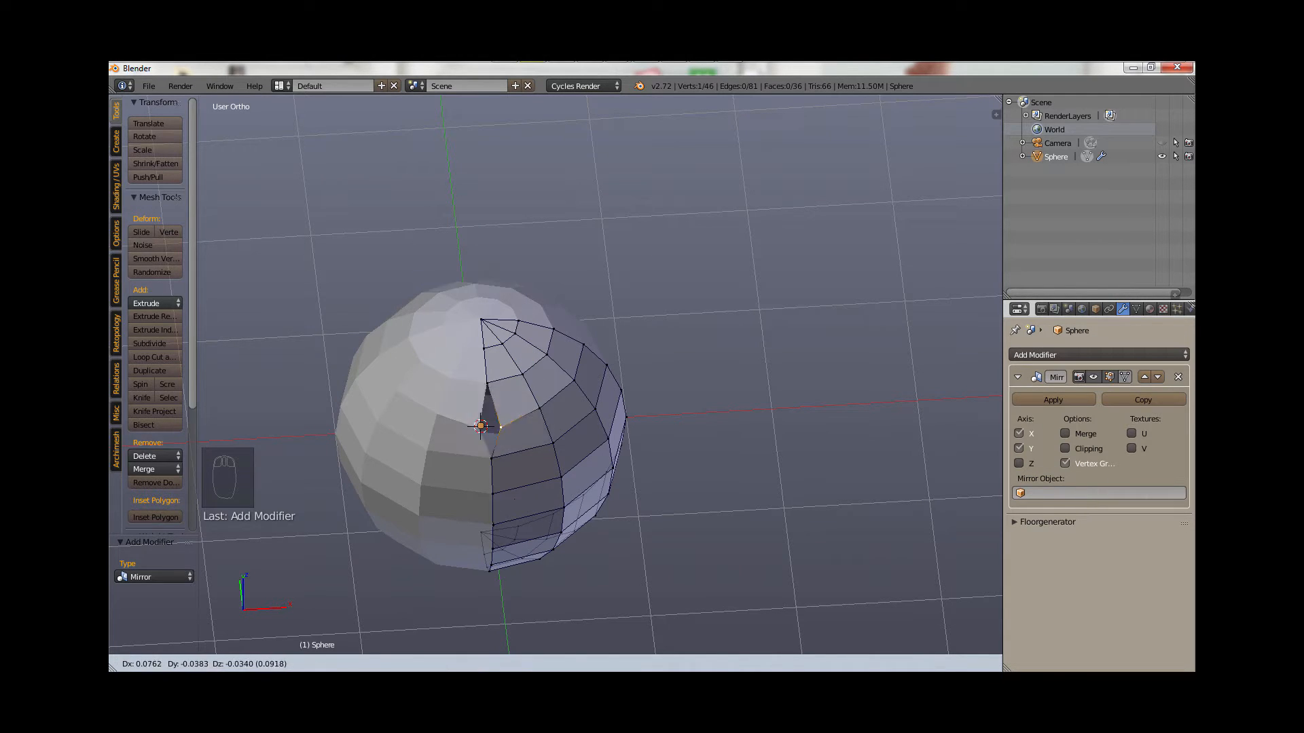
right_click(483, 422)
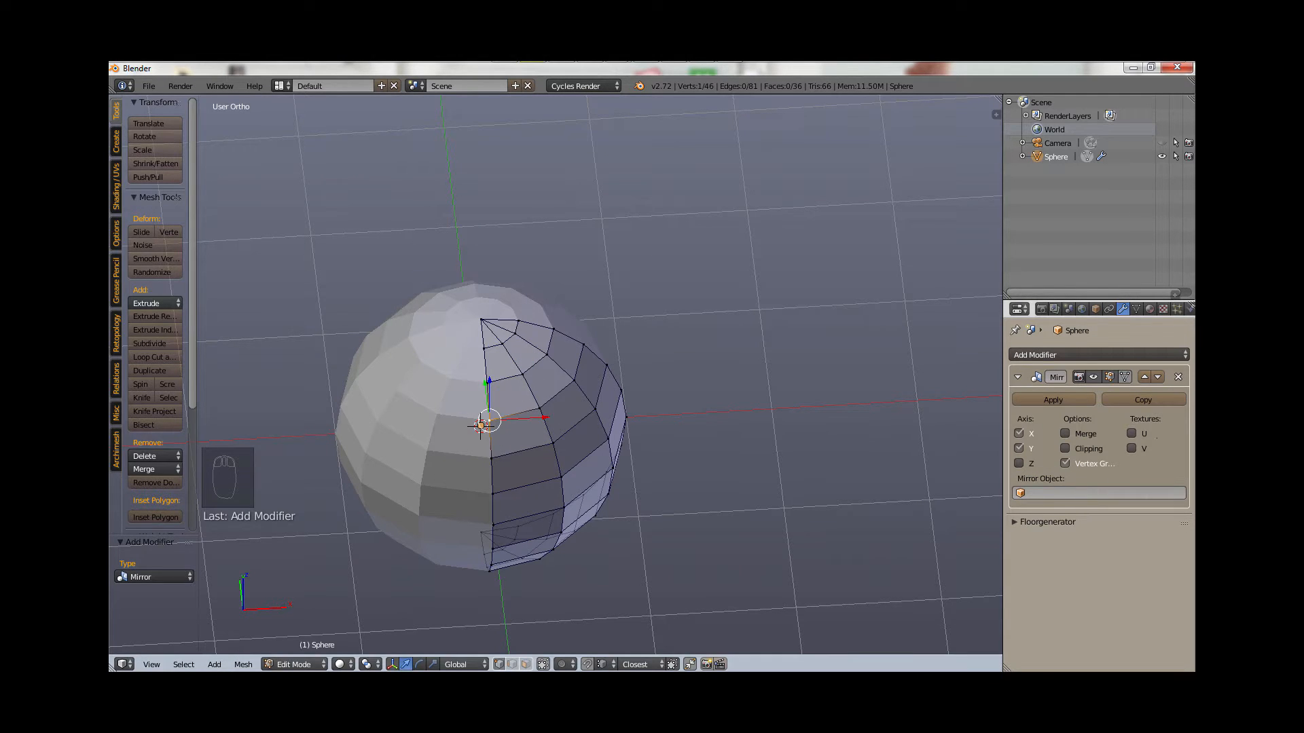
left_click(1085, 434)
left_click(1086, 449)
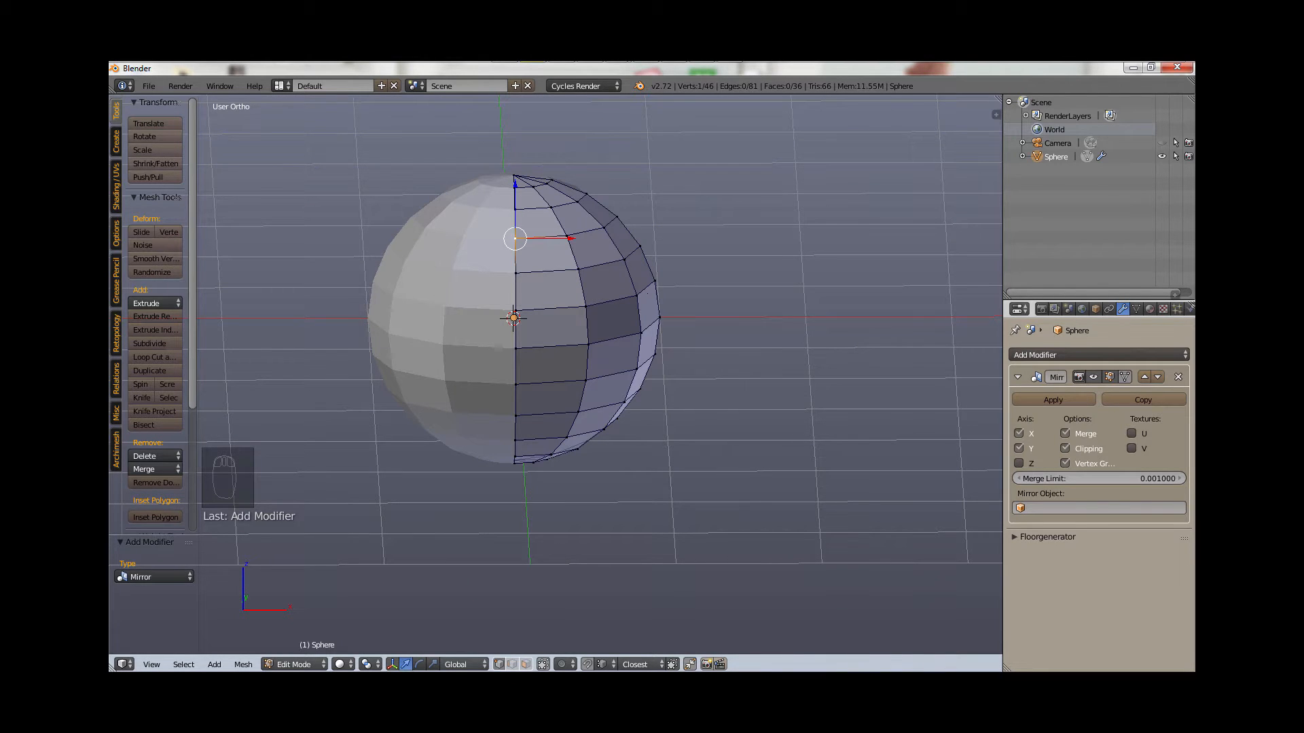
Step: In front orthographic view, select all of the sphere's vertices and scale them by about 0.72 along the Z axis
key("KP_1")
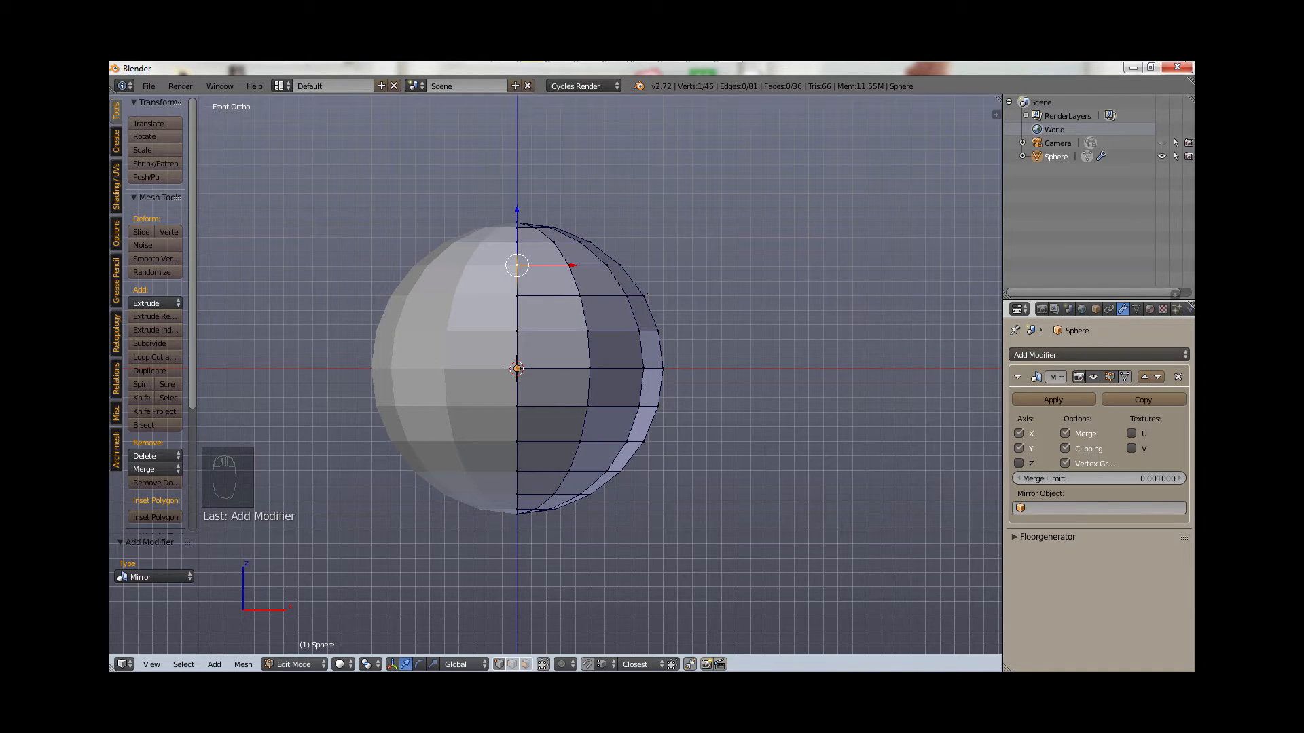
key("a")
key("a")
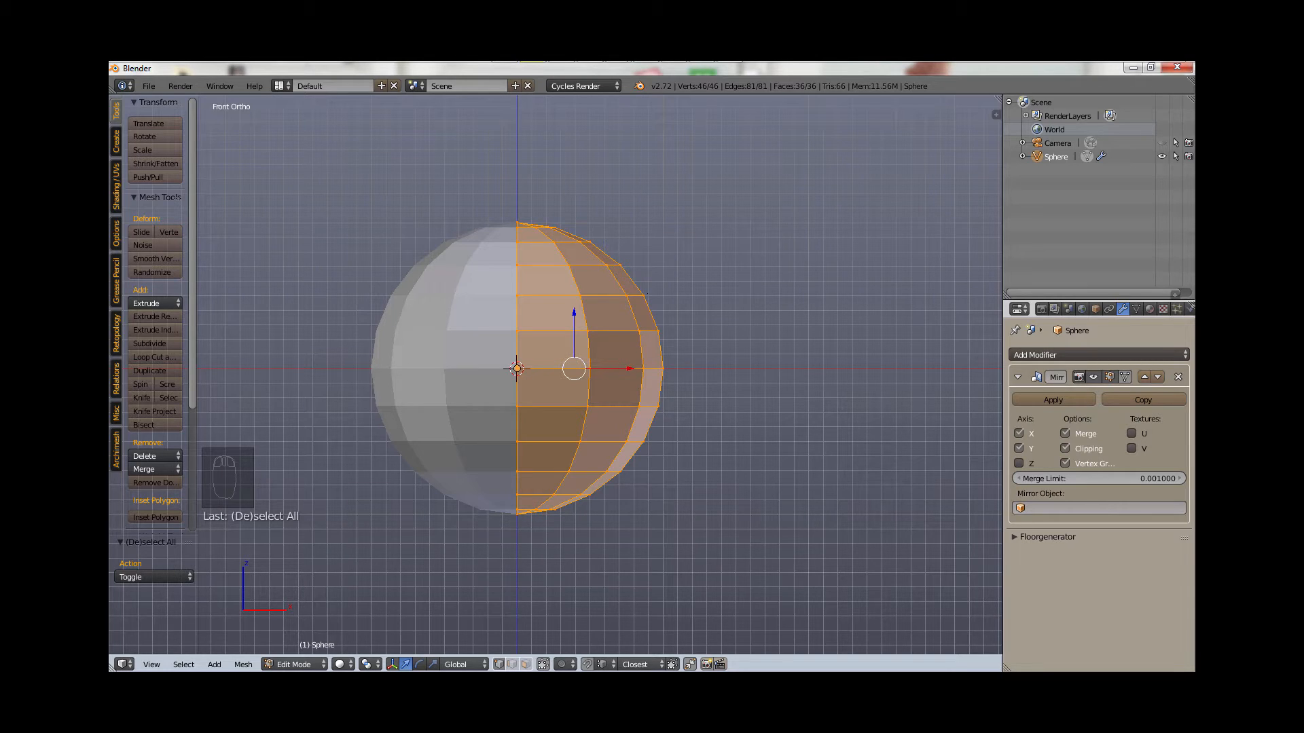
key("s")
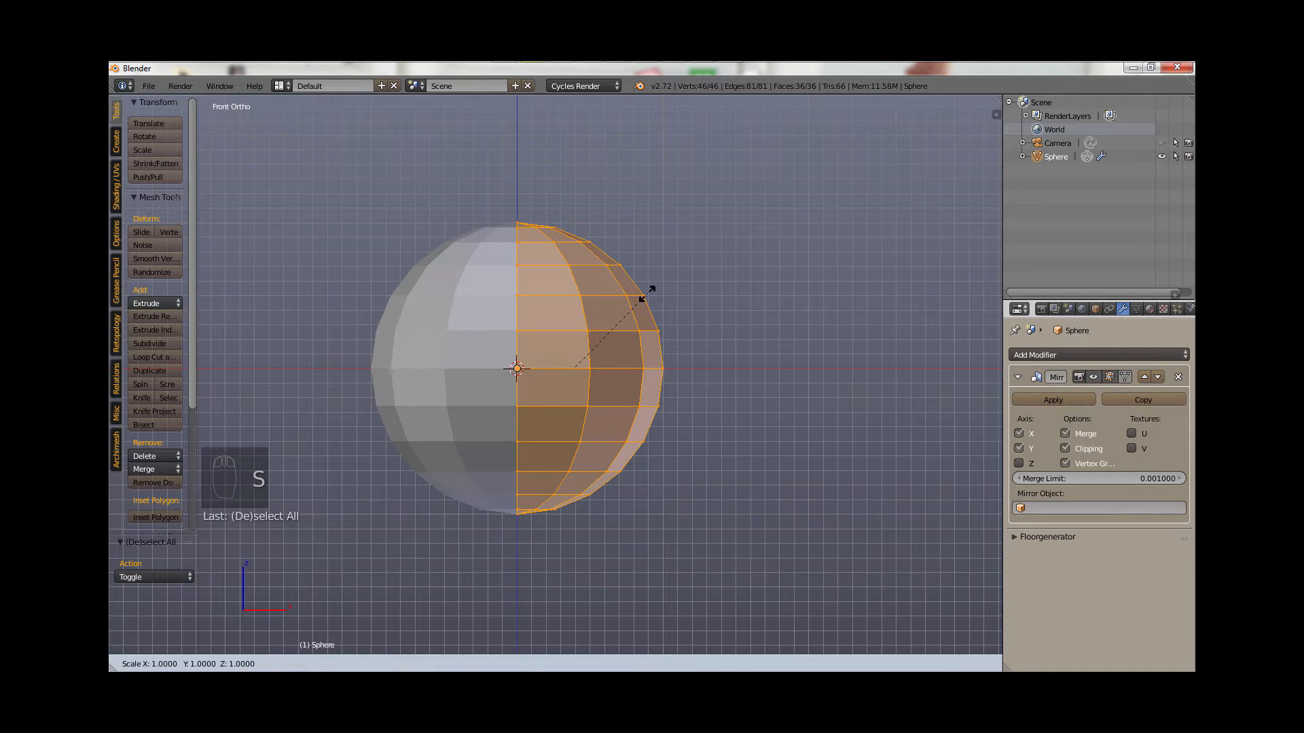
key("z")
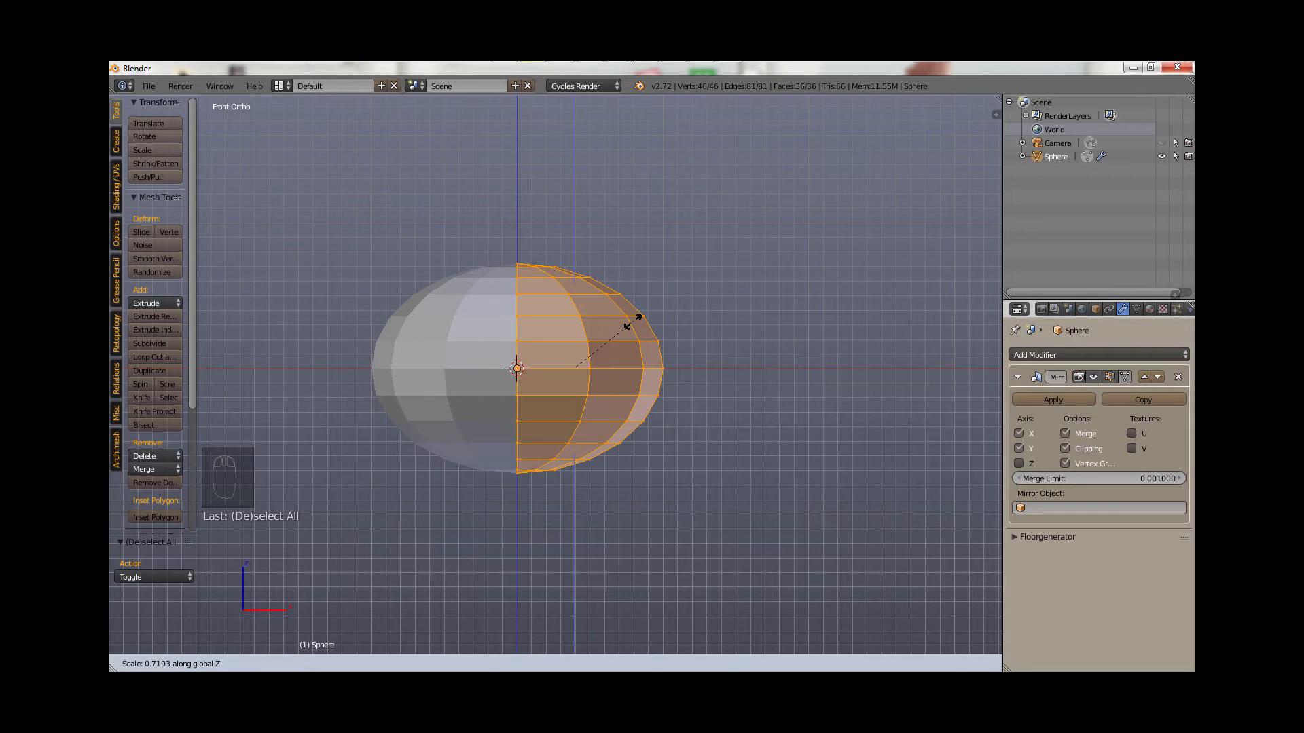
left_click(632, 322)
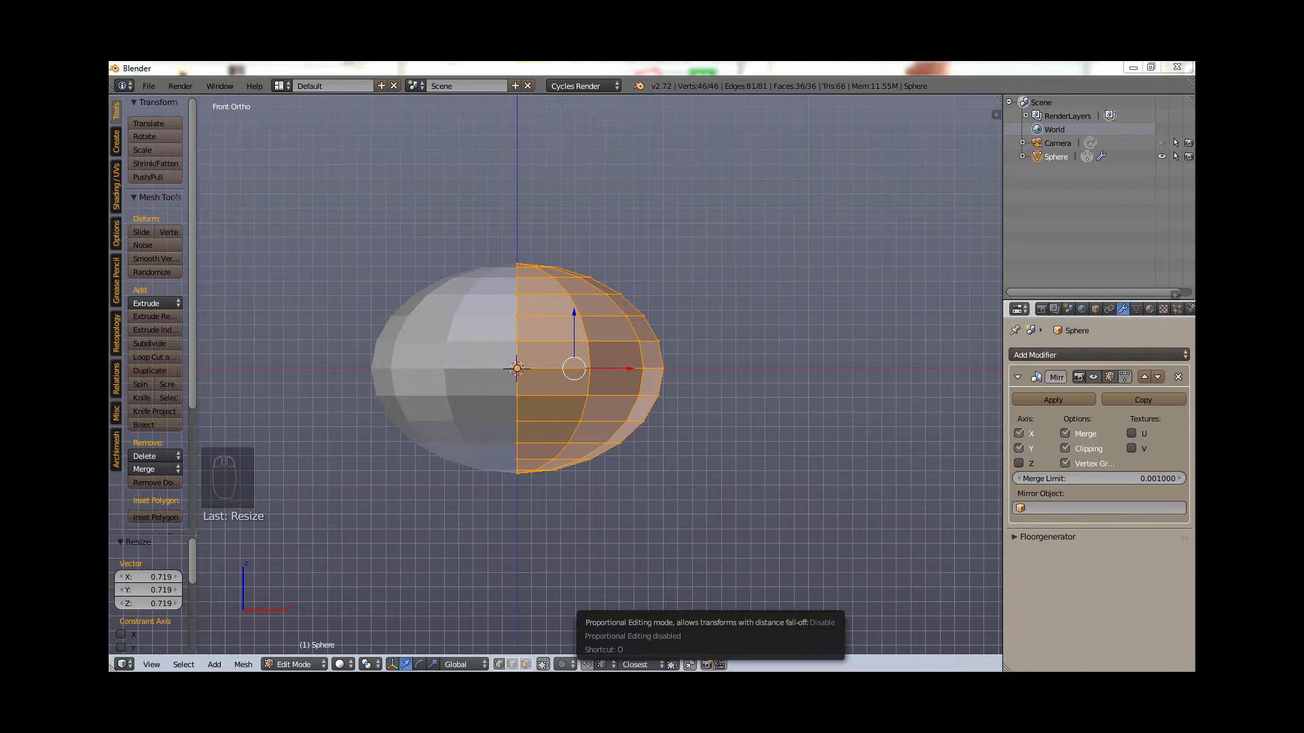
Step: Enable proportional editing for the mesh
left_click(564, 664)
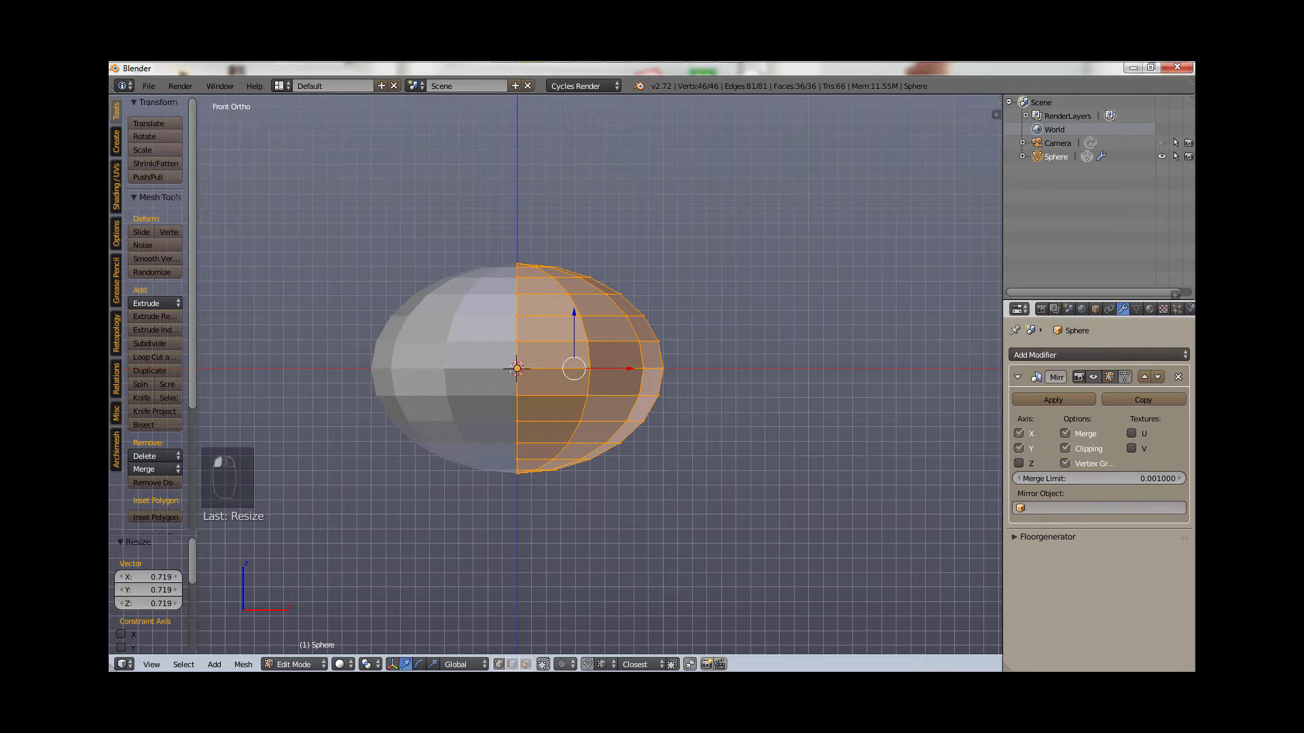
left_click(564, 664)
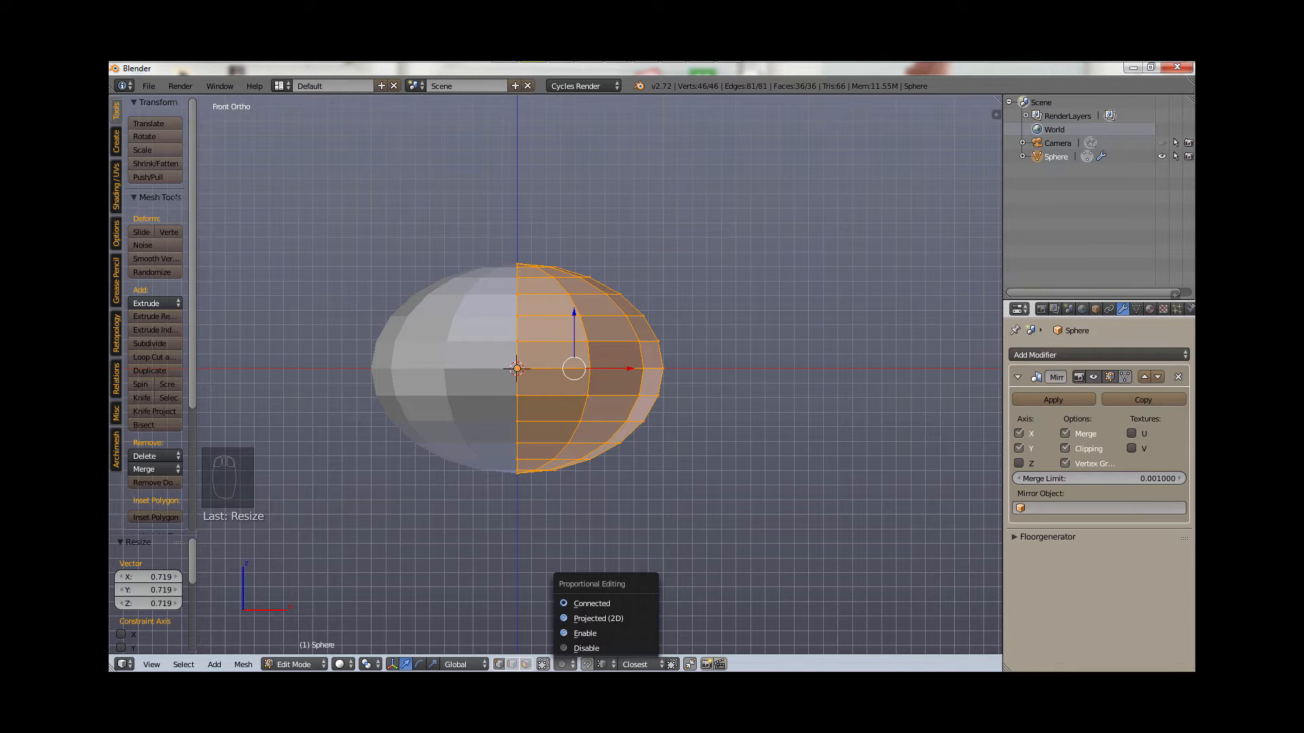
left_click(585, 633)
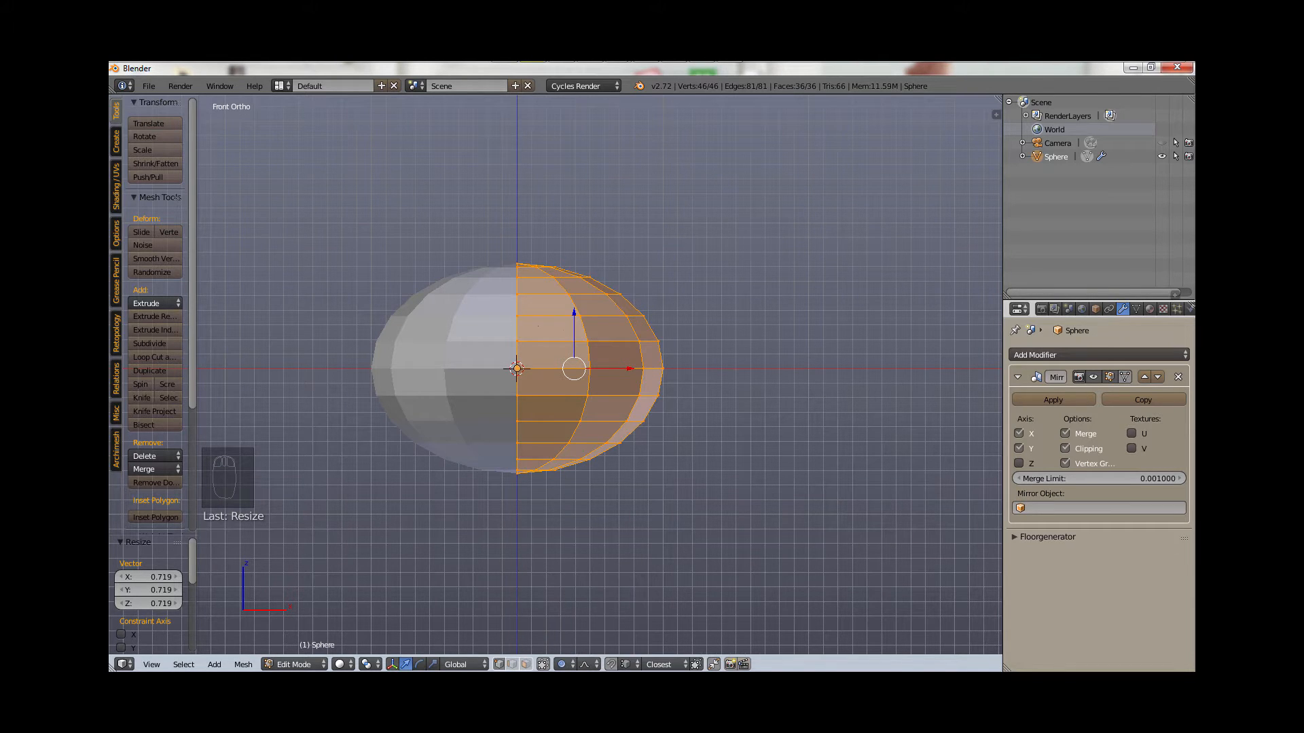
Step: Box-select only the three vertex rows around the equator and scale them by about 1.31 along Z with smooth proportional falloff
key("a")
key("b")
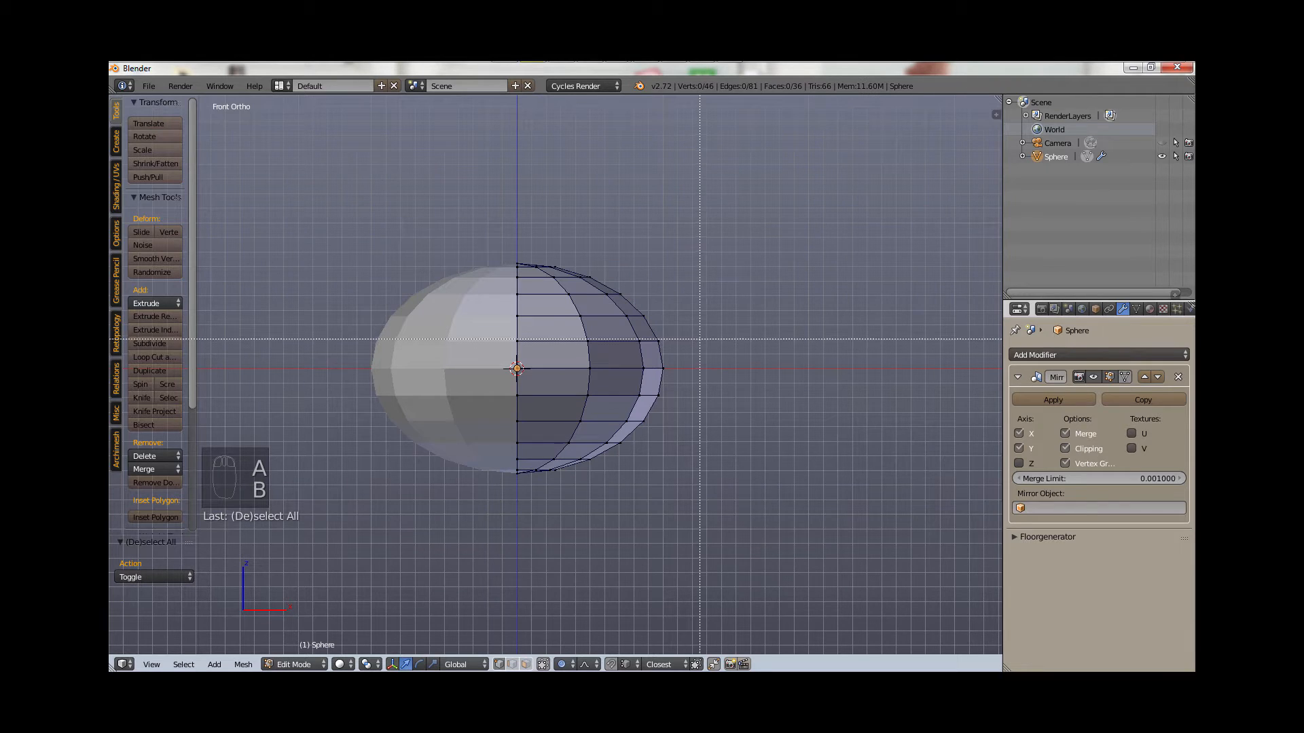
left_click_drag(701, 329, 571, 408)
right_click(703, 328)
key("a")
key("b")
left_click_drag(711, 322, 449, 407)
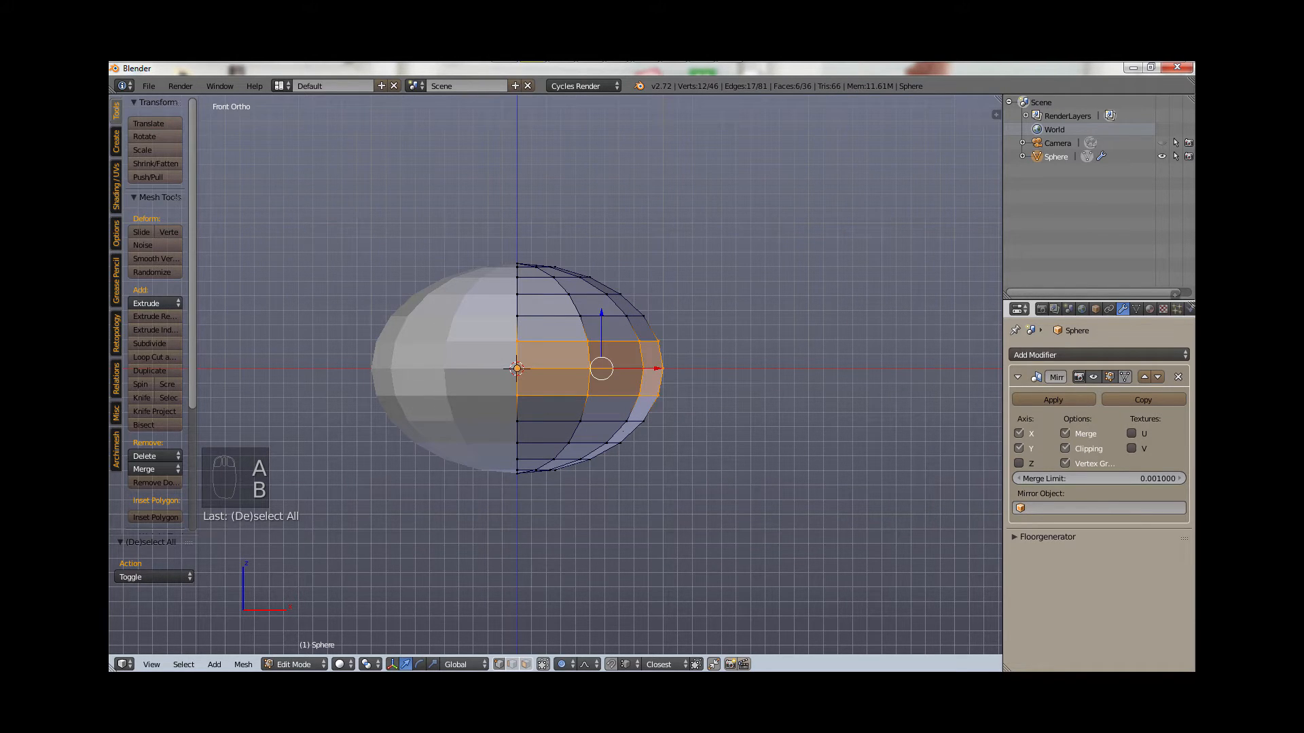
key("s")
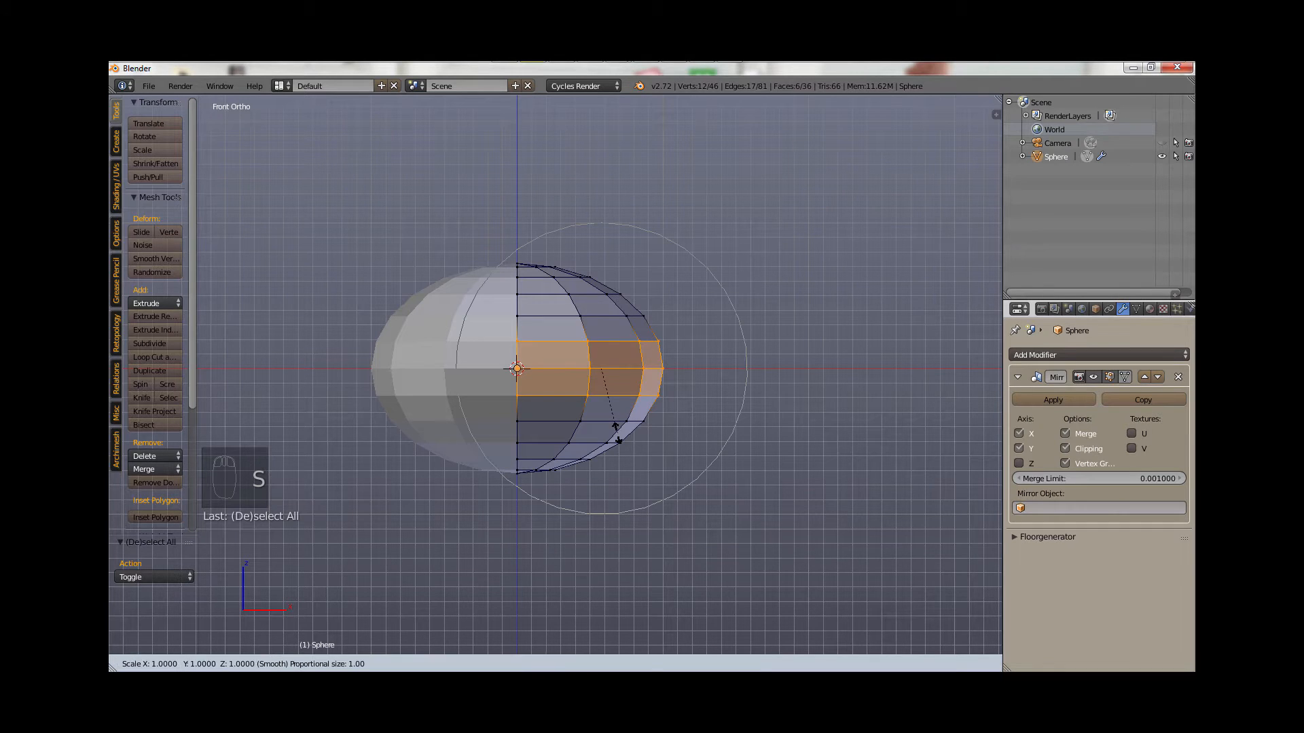
key("z")
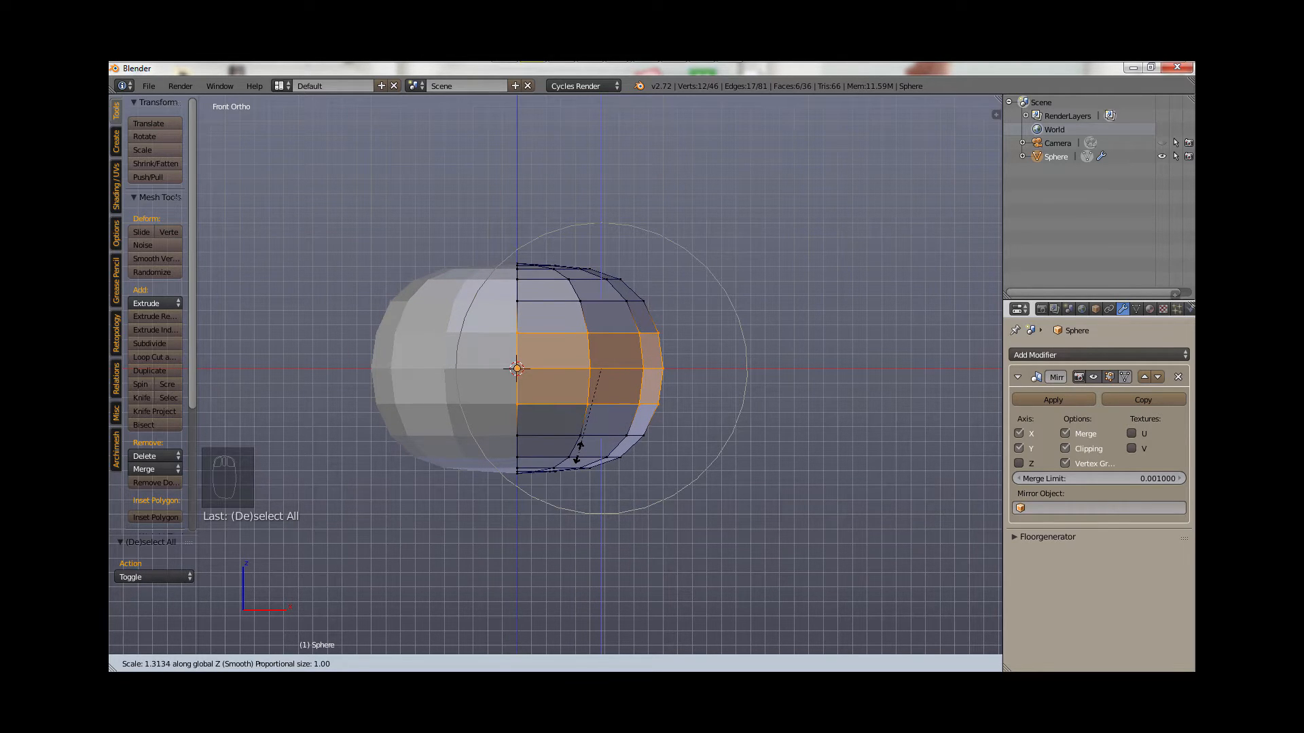
left_click(577, 453)
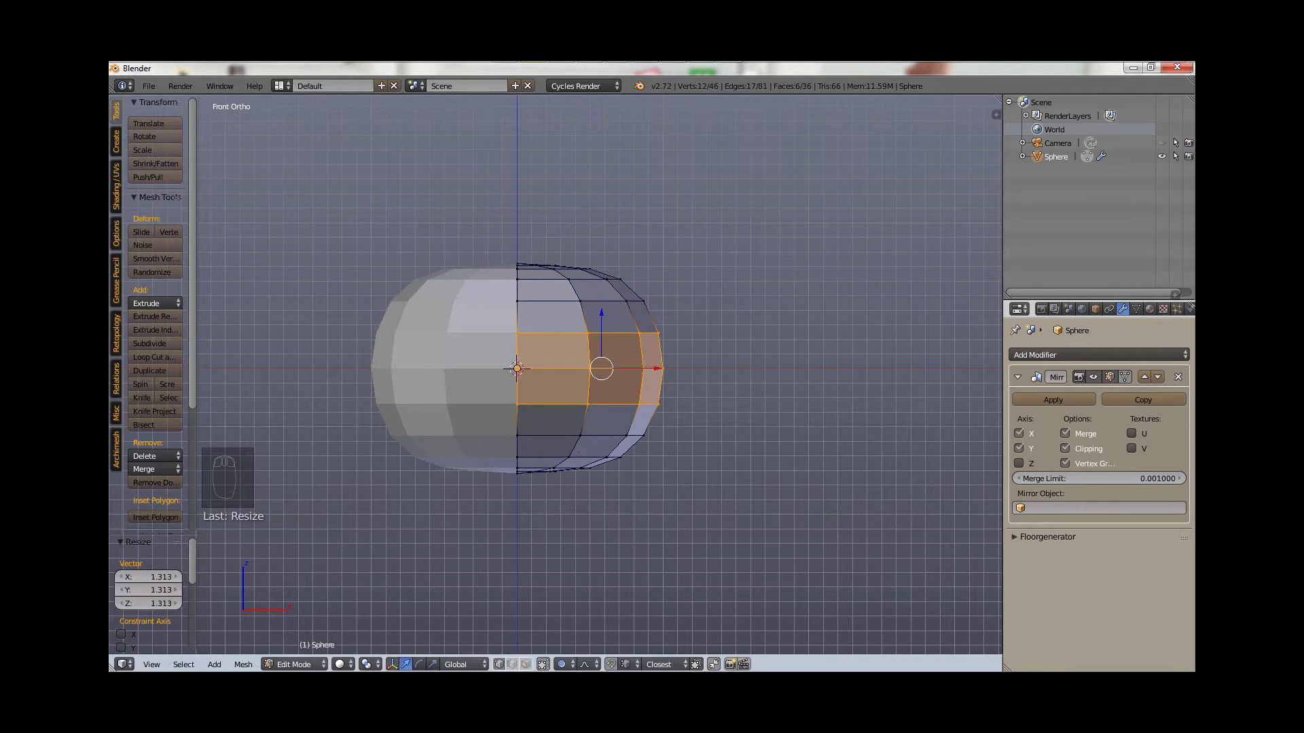
Step: Add a Subdivision Surface modifier to the mesh, collapse the Mirror modifier's settings and widen the properties area
middle_click_drag(578, 453, 604, 499)
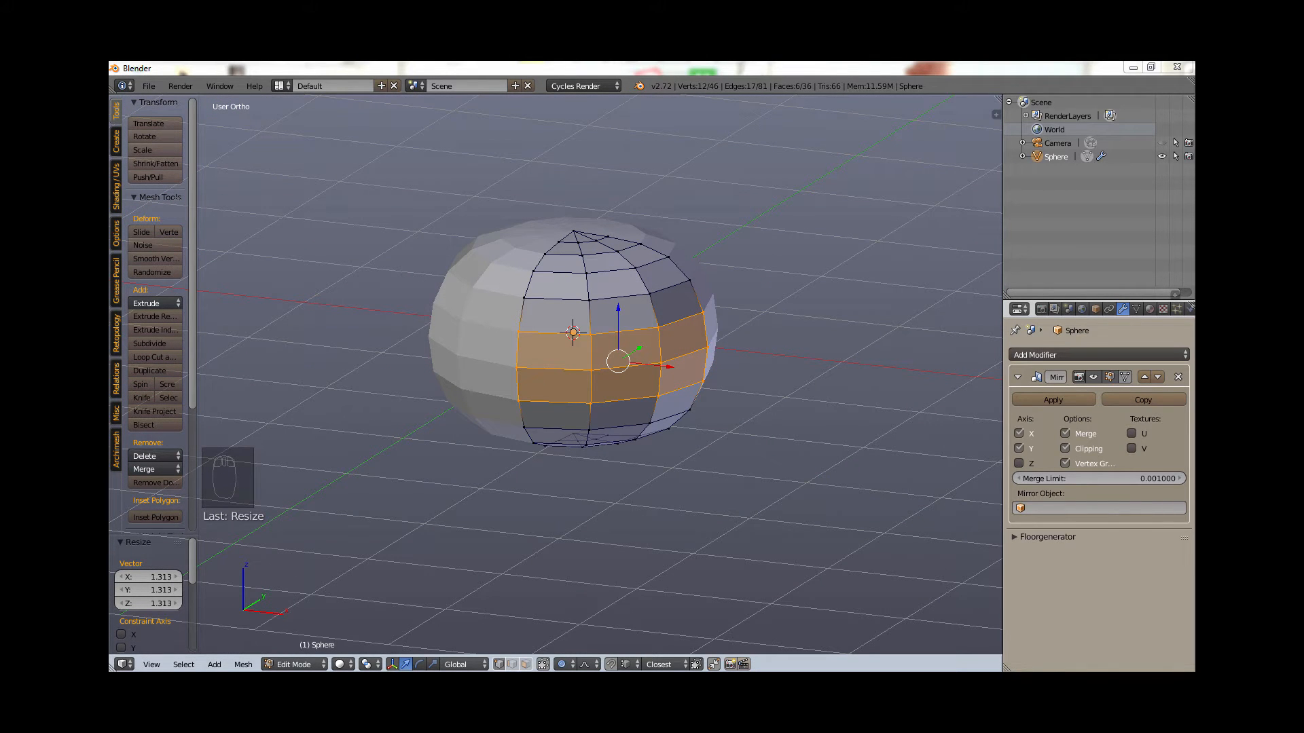
left_click(1098, 355)
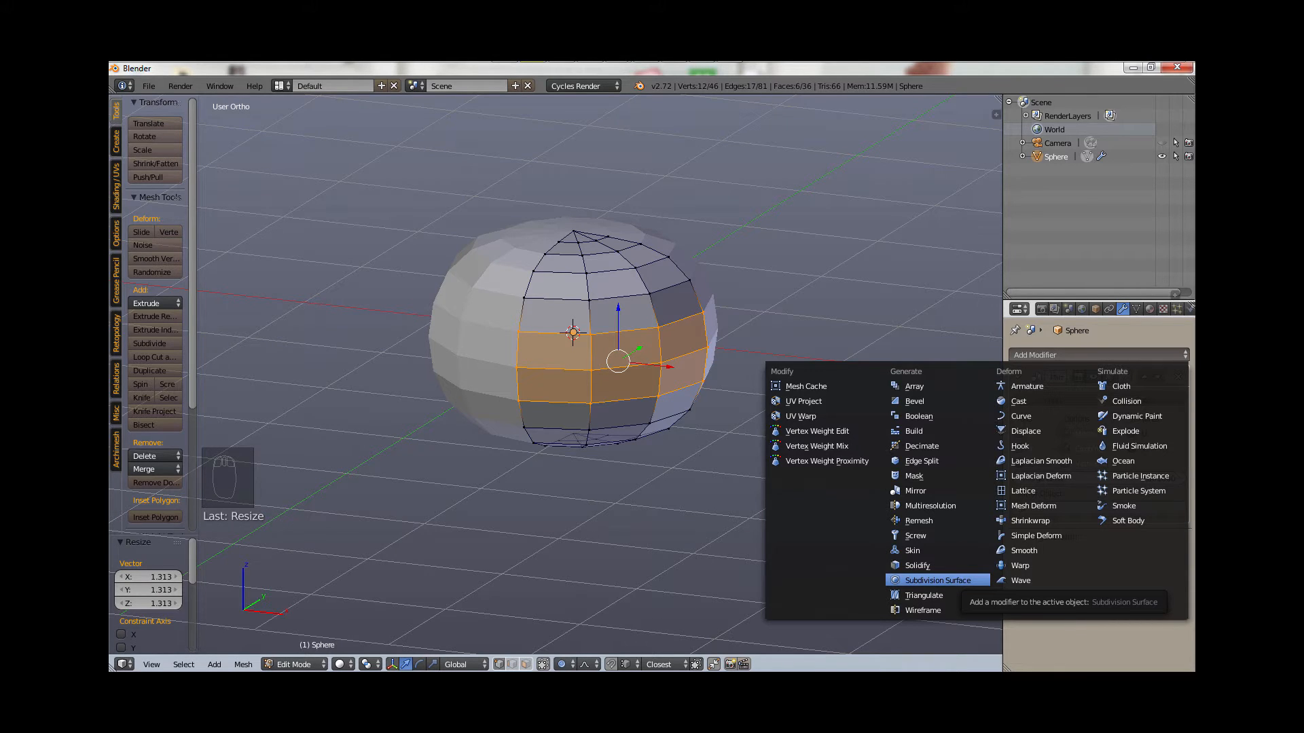
left_click(938, 581)
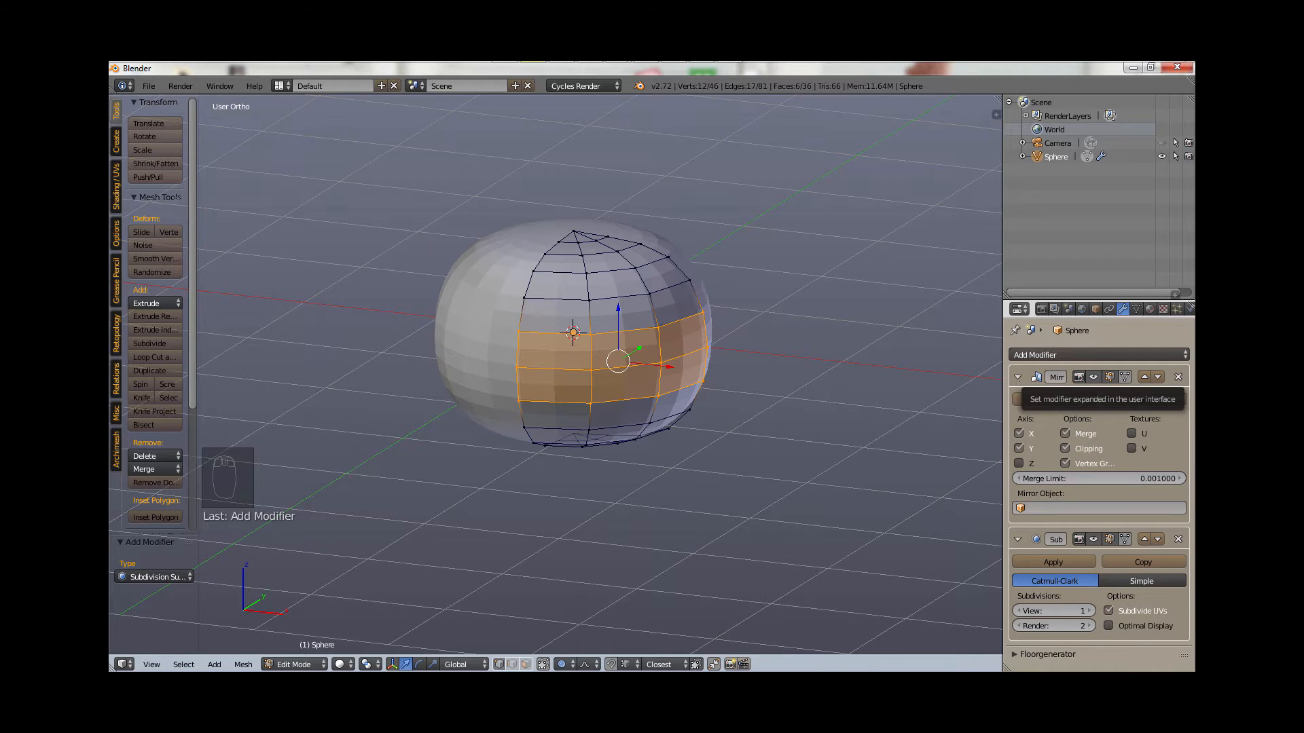
left_click(1017, 377)
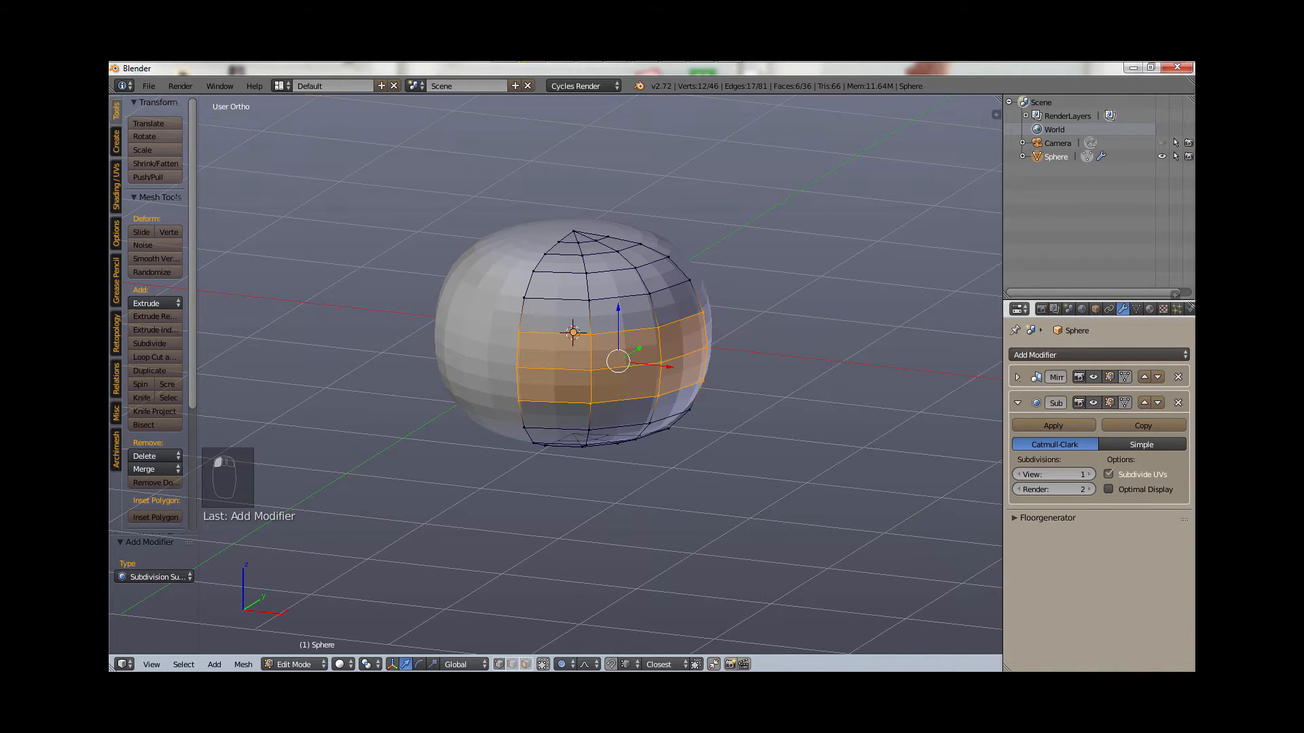
left_click_drag(1003, 383, 944, 384)
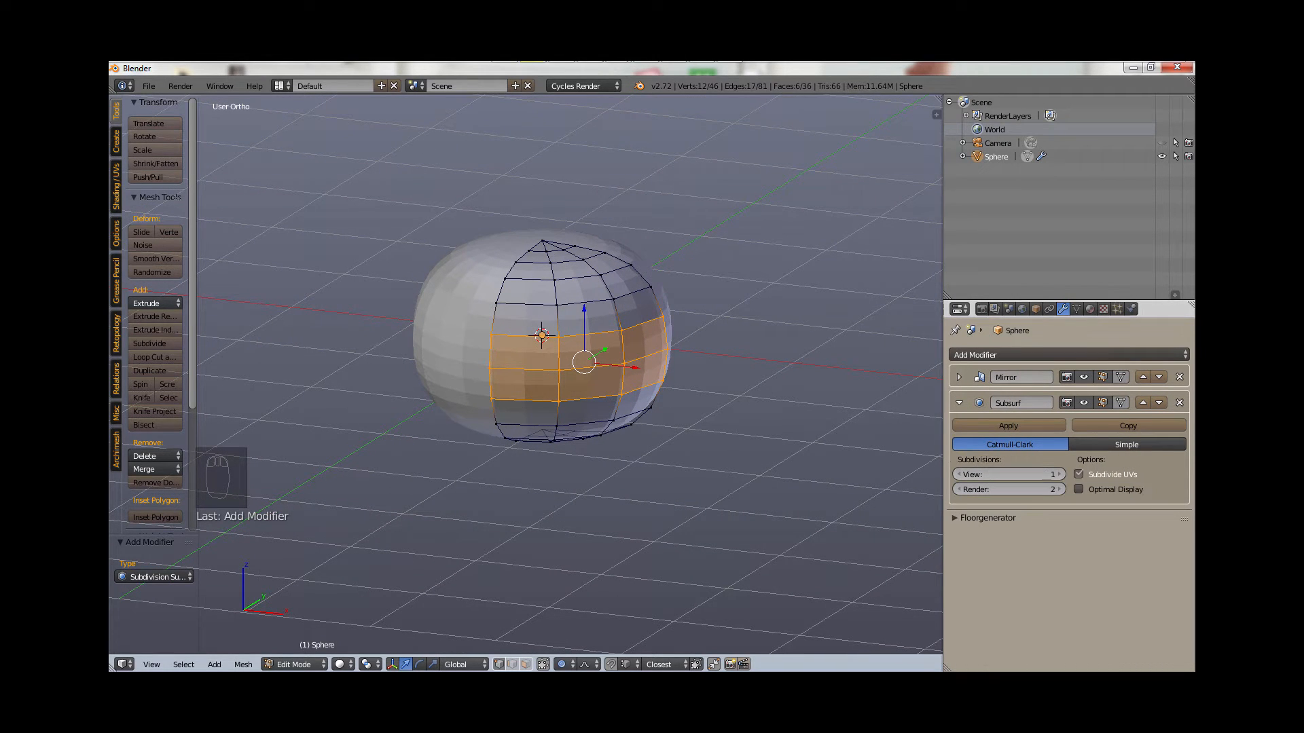
Step: Try several view subdivision levels on the Subsurf modifier and settle on 2
left_click(959, 474)
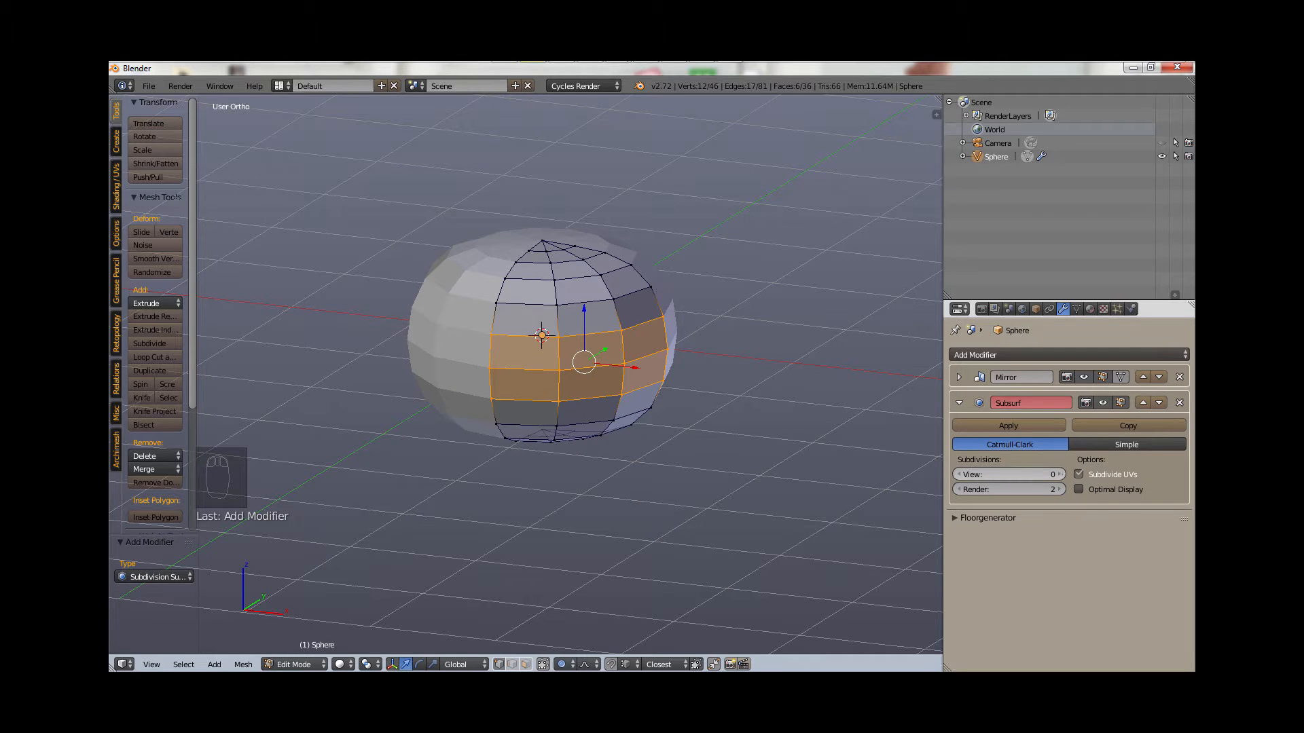
left_click(1058, 474)
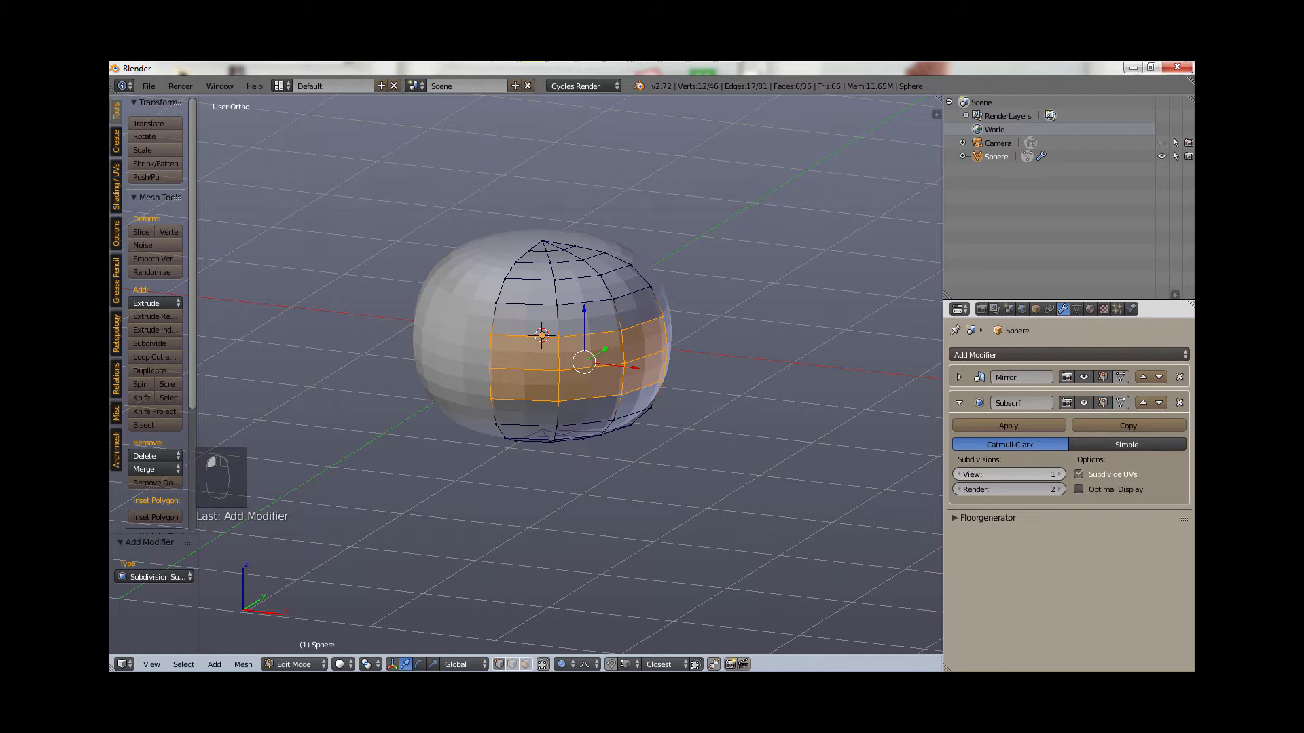
left_click(1061, 474)
left_click(1062, 474)
left_click(1062, 474)
left_click(1061, 474)
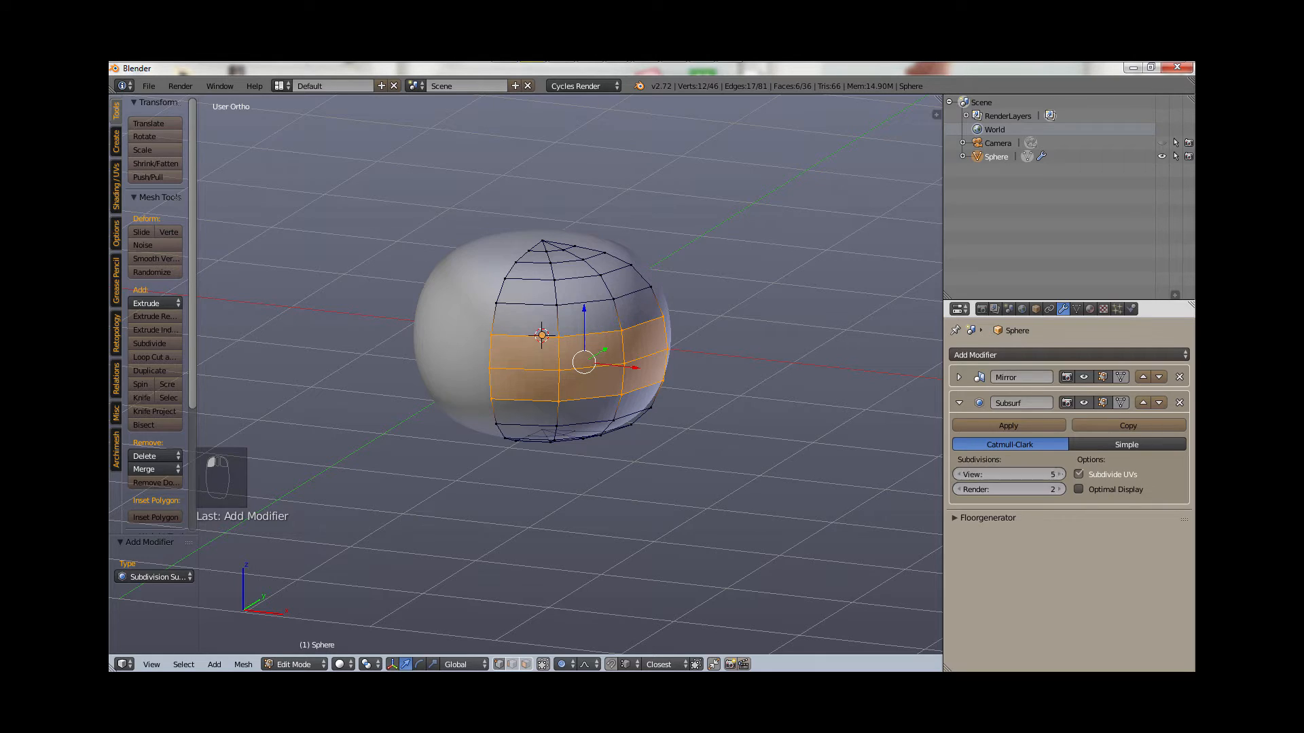
left_click(1062, 474)
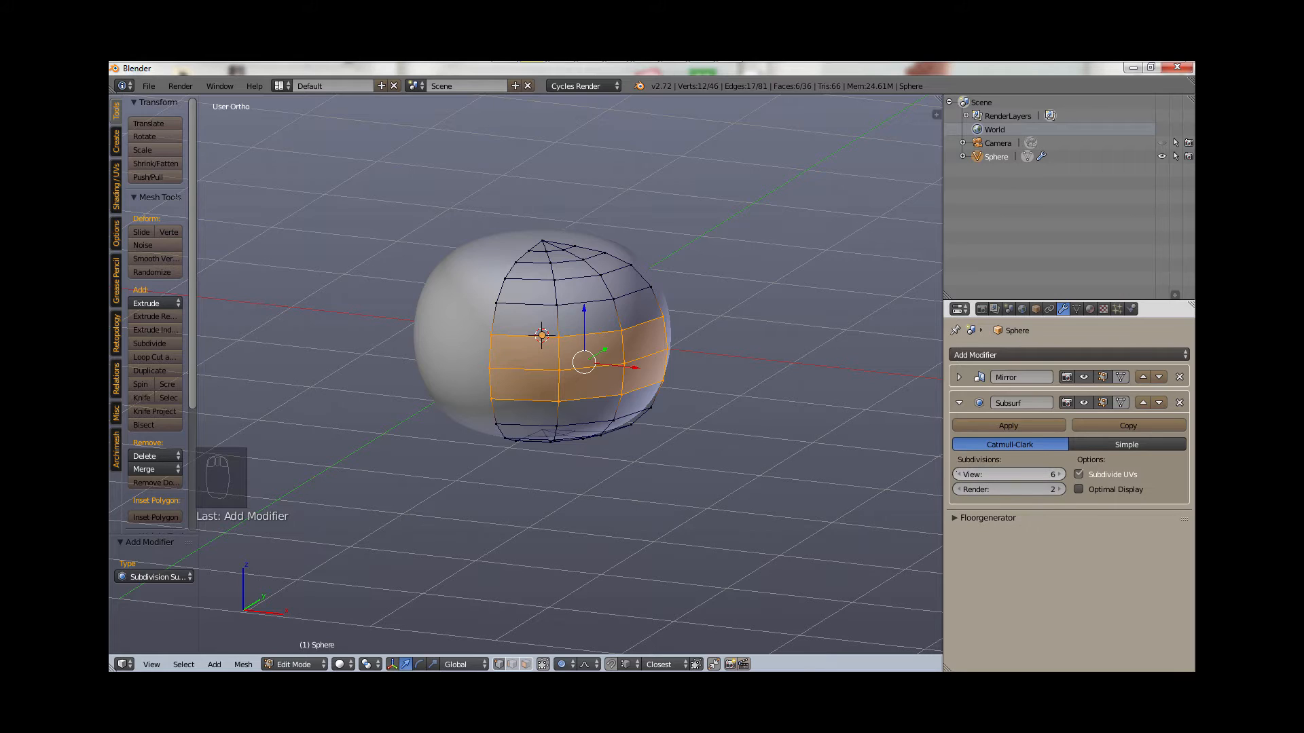
left_click(957, 473)
left_click(957, 473)
left_click(956, 473)
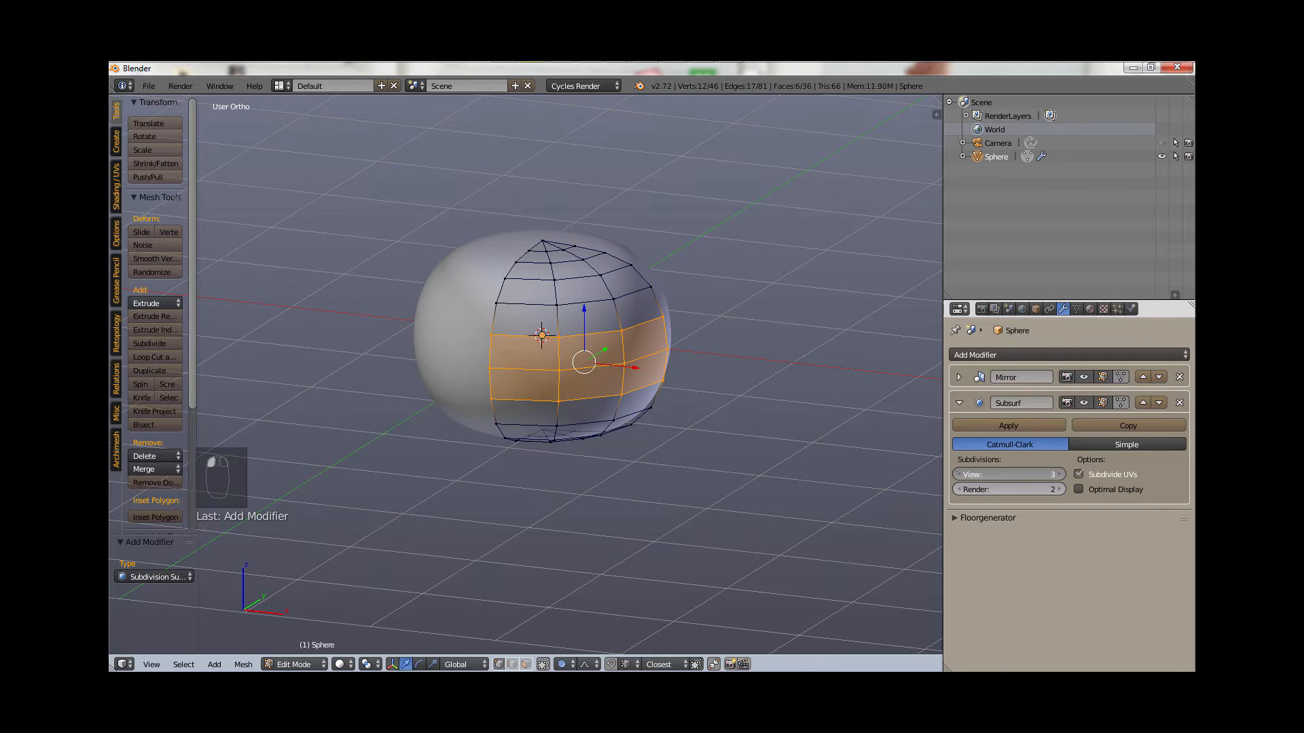
left_click(957, 474)
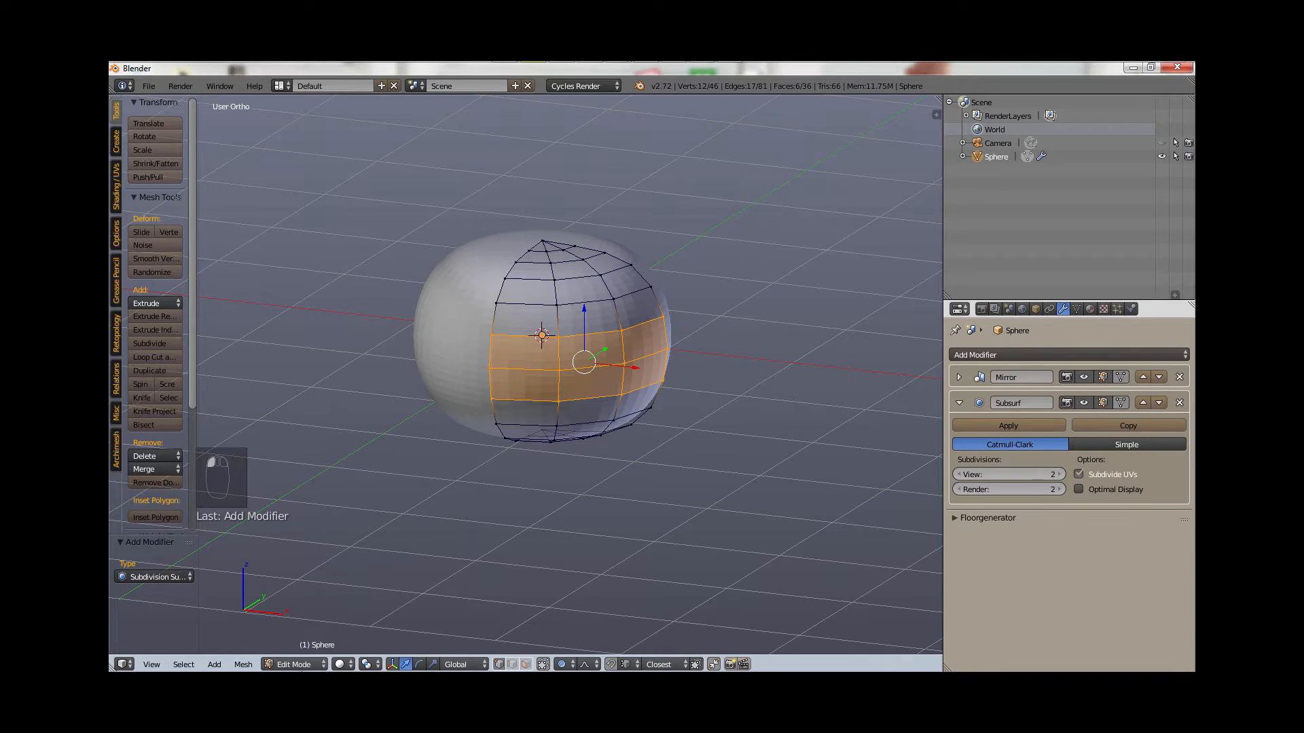
Step: Return the sphere to Object Mode and apply smooth shading to it
key("Tab")
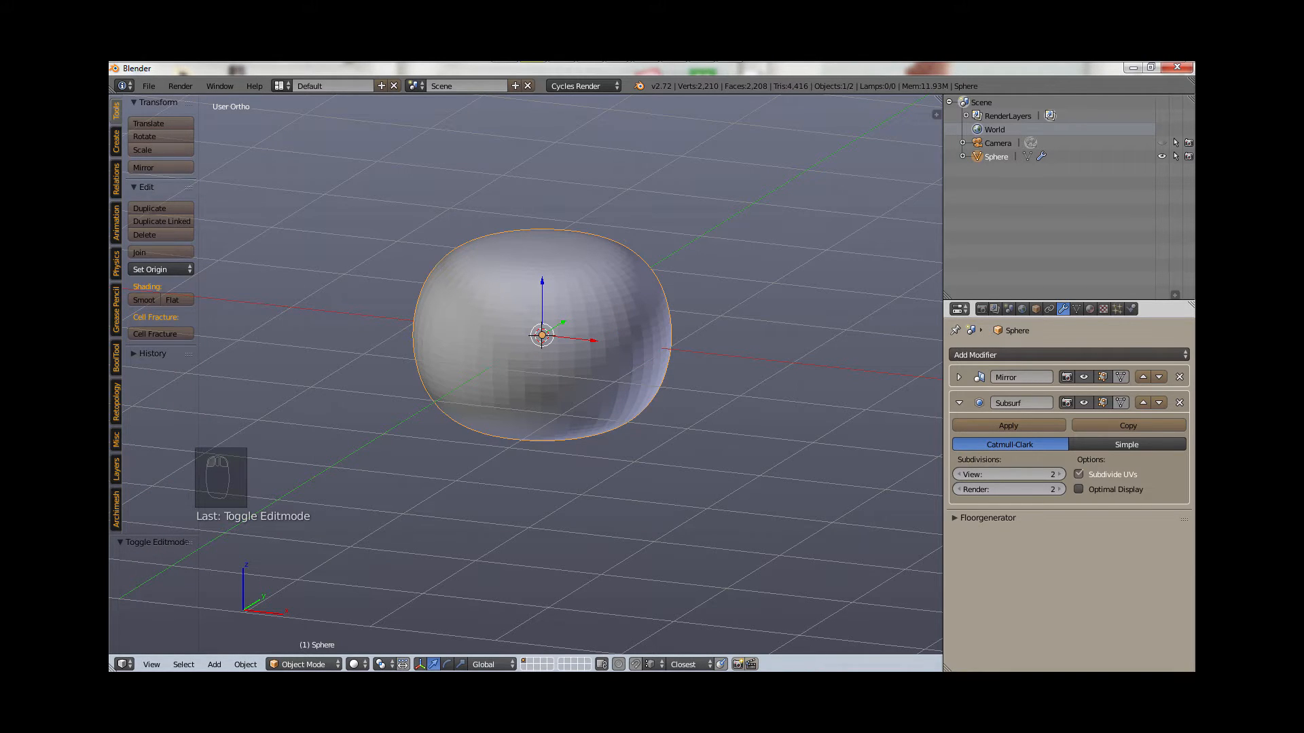
left_click(143, 299)
scroll(494, 317, "up", 2)
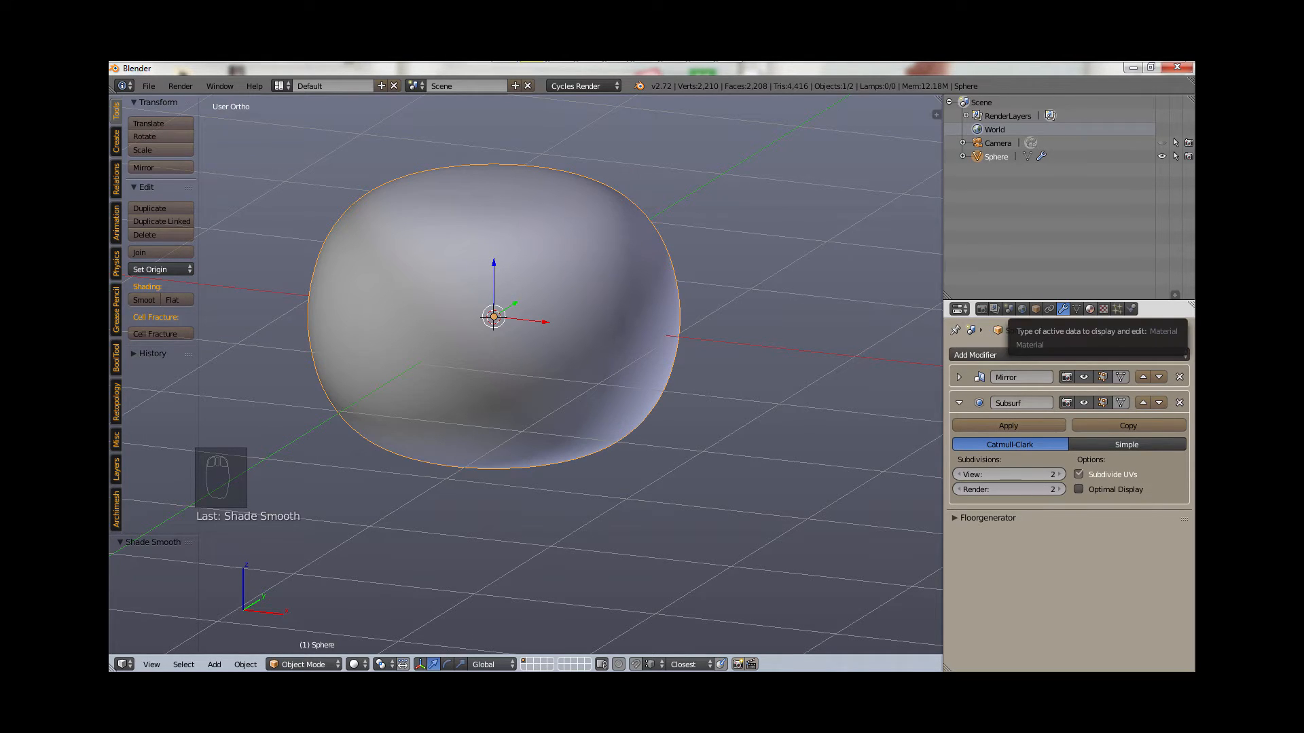
Step: Create a new material for the sphere, name it Orange.mat and expand its preview
left_click(1090, 309)
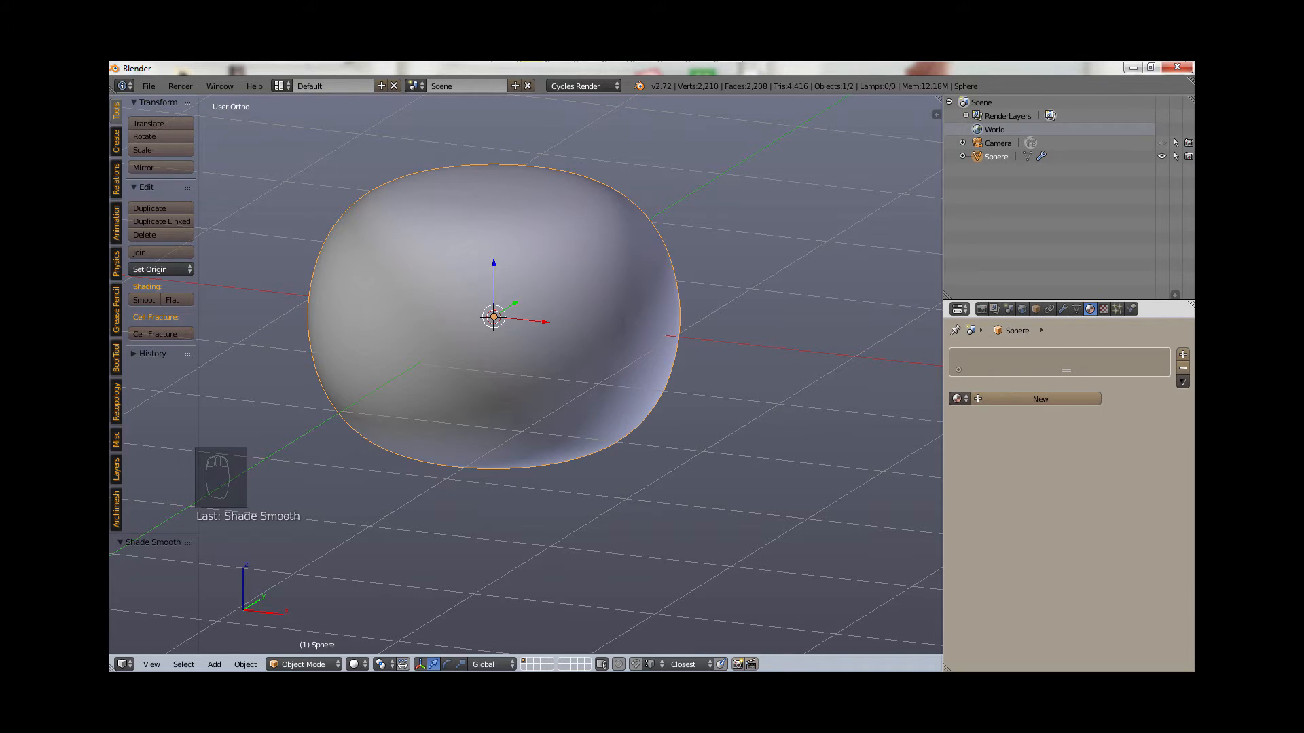
left_click(1000, 399)
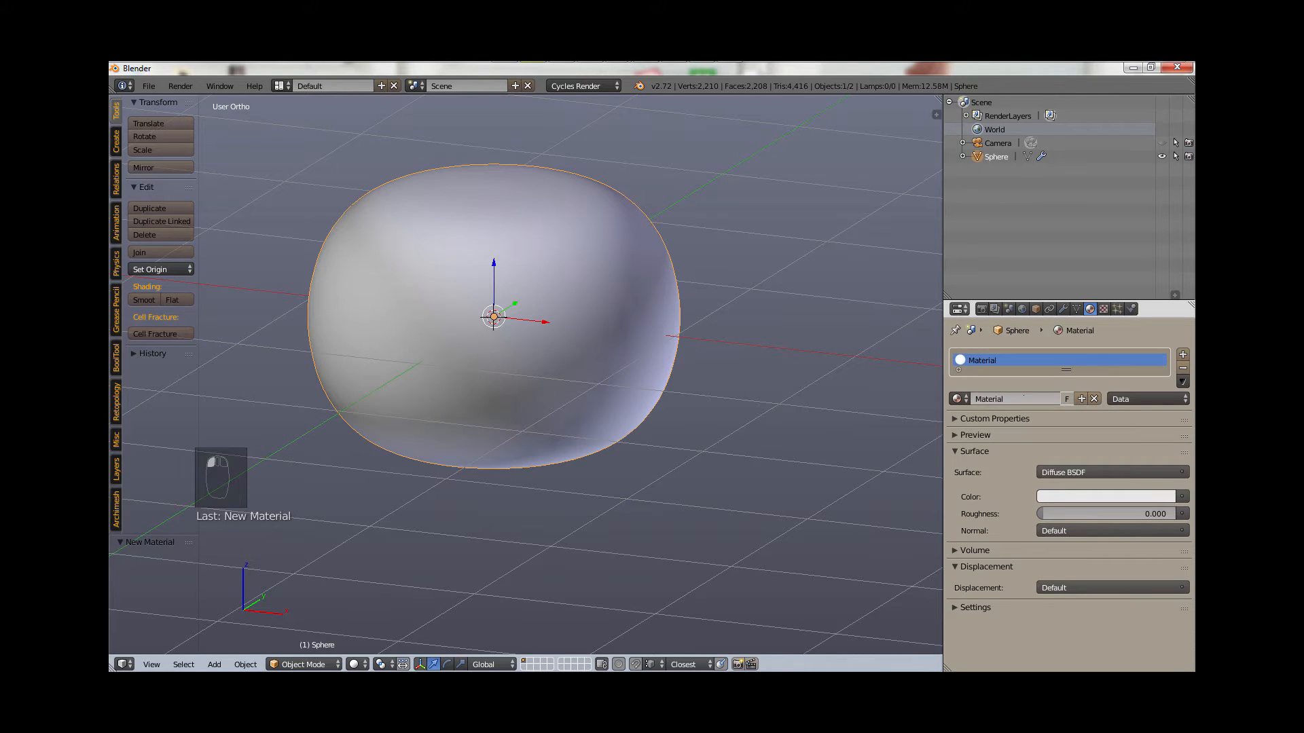
type("O")
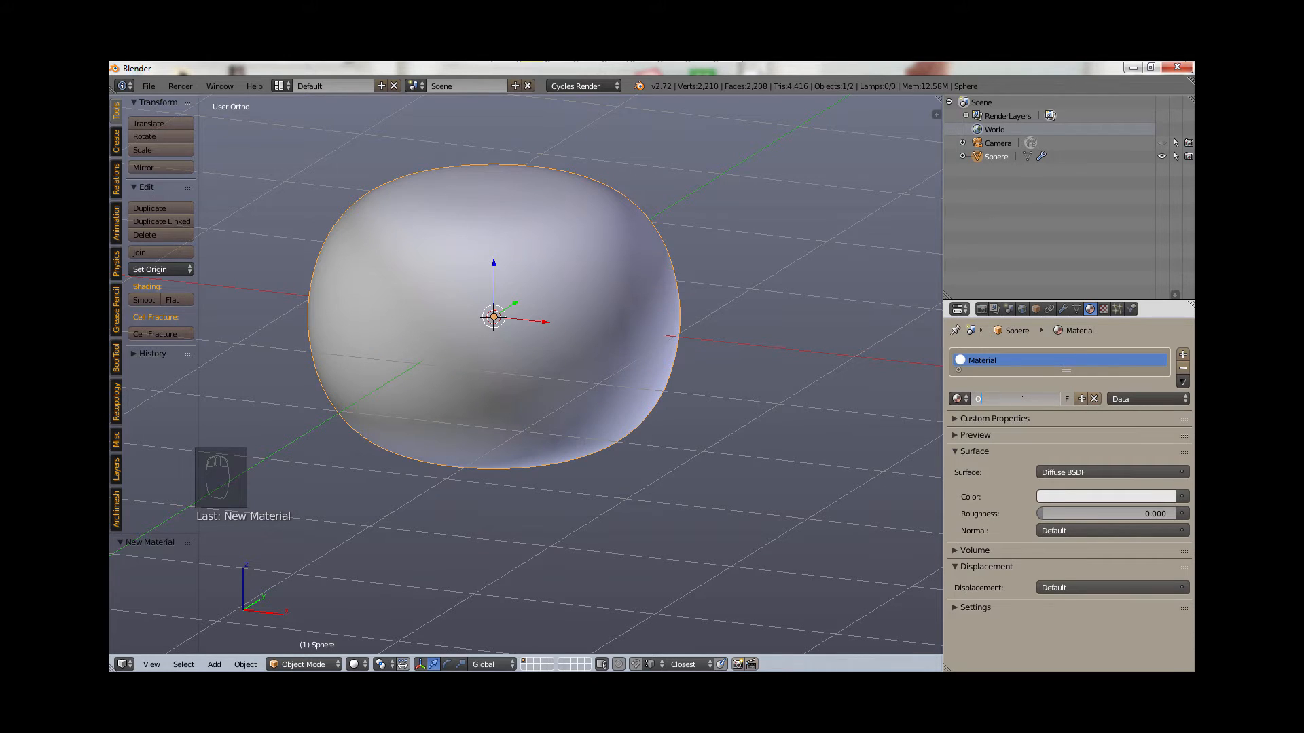
type("range.mat")
key("Return")
left_click(1042, 438)
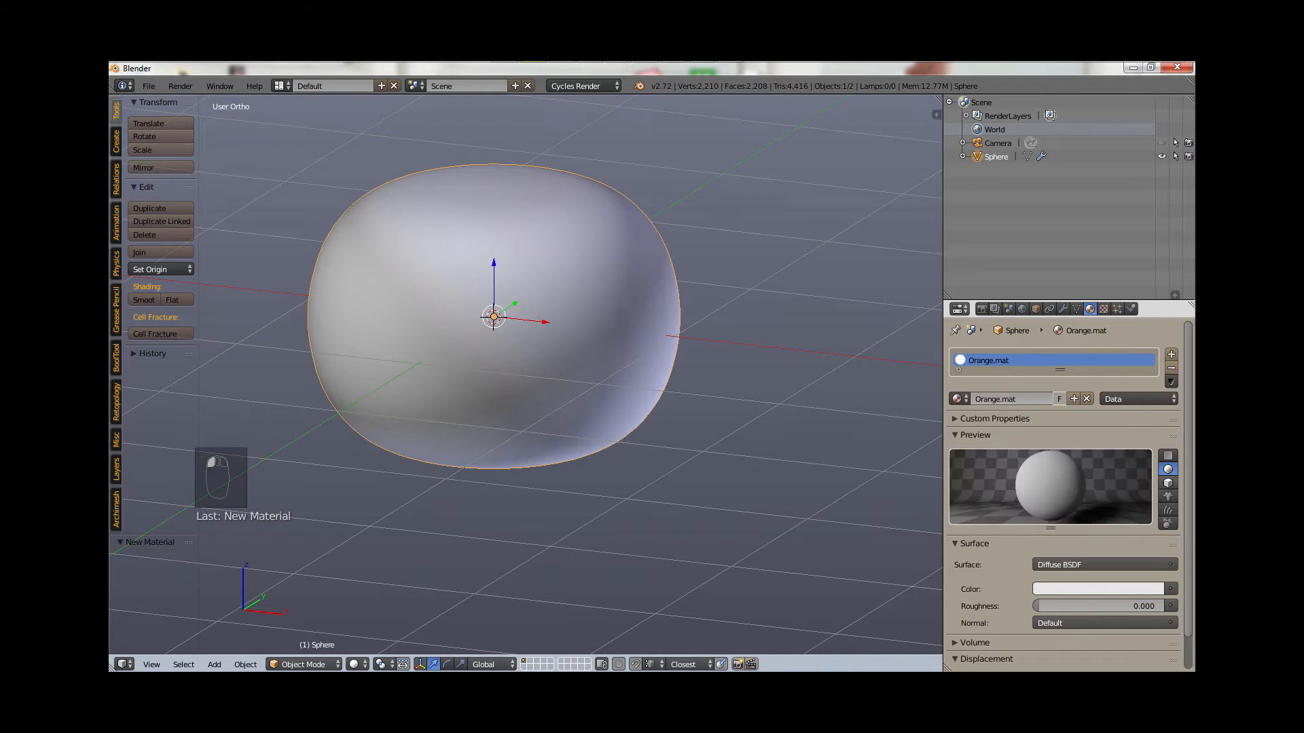
Step: Set the Diffuse BSDF color of Orange.mat to a saturated orange
scroll(1063, 495, "down", 2)
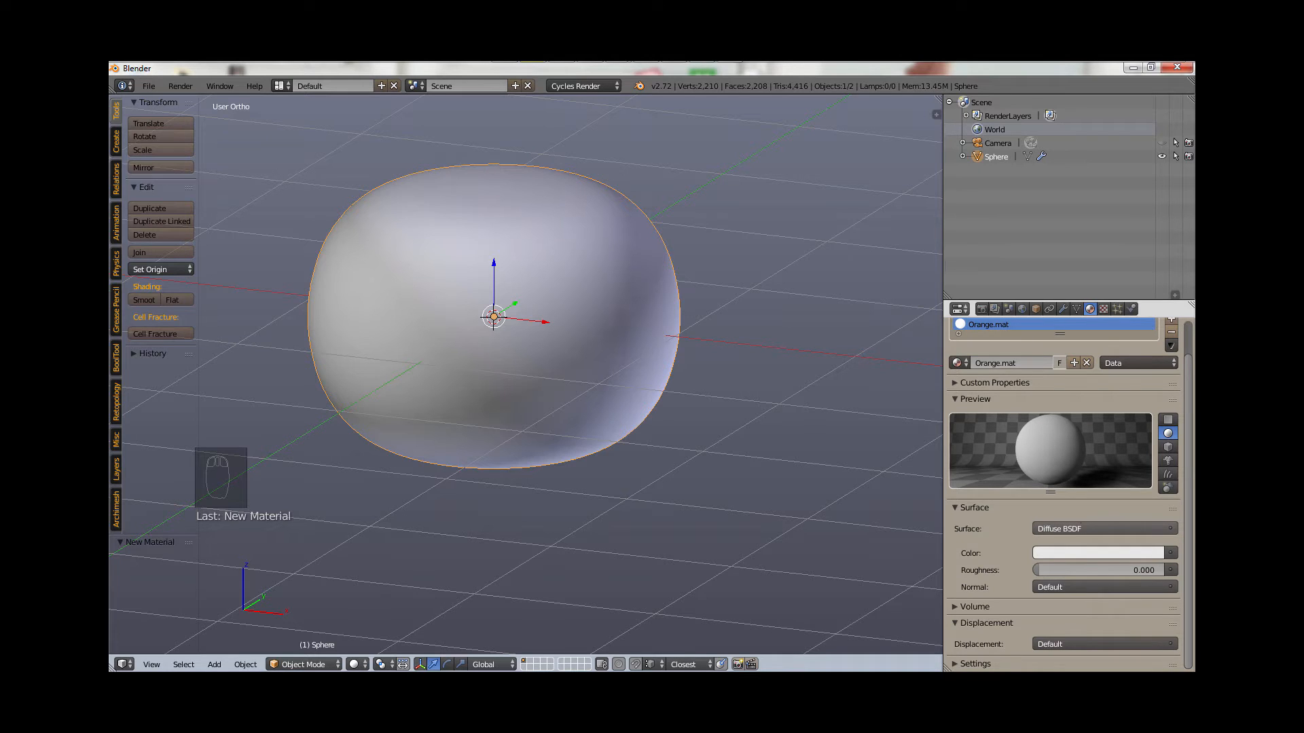
left_click(1098, 553)
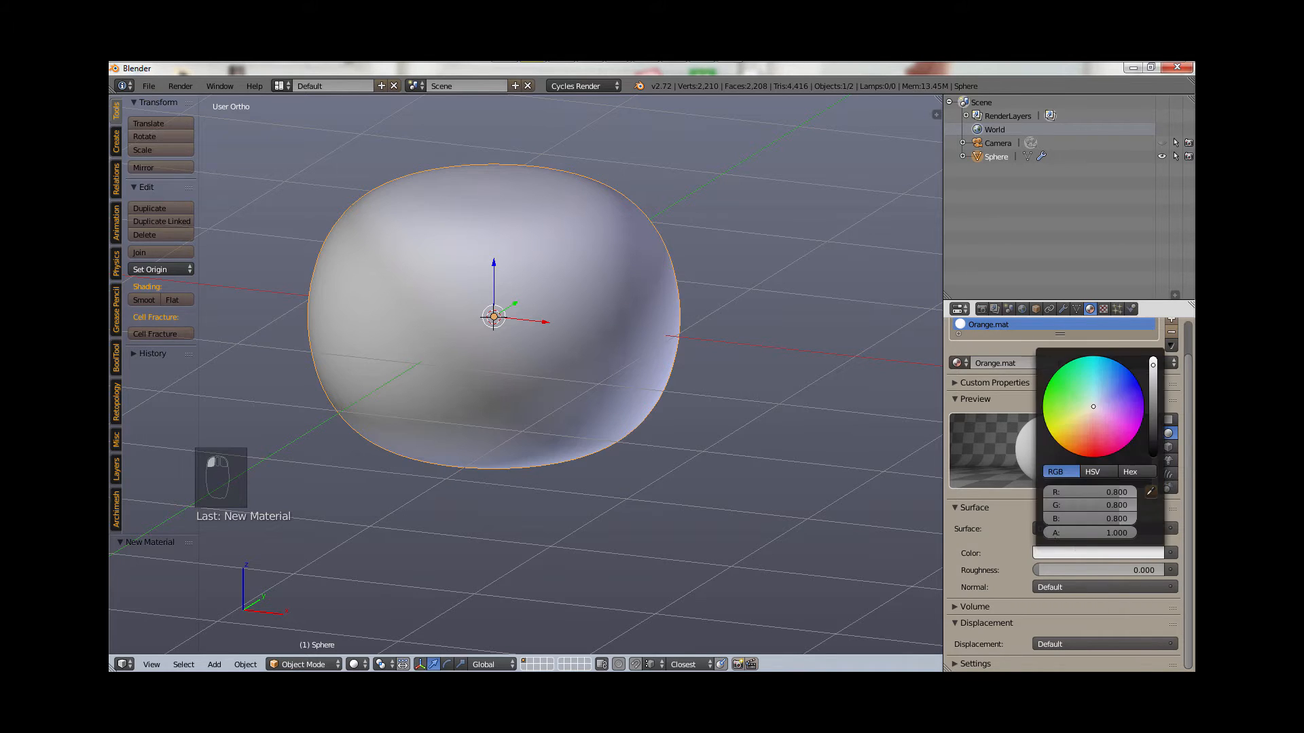
mouse_move(1092, 406)
left_mouse_down()
mouse_move(1052, 434)
mouse_move(1064, 449)
left_mouse_up()
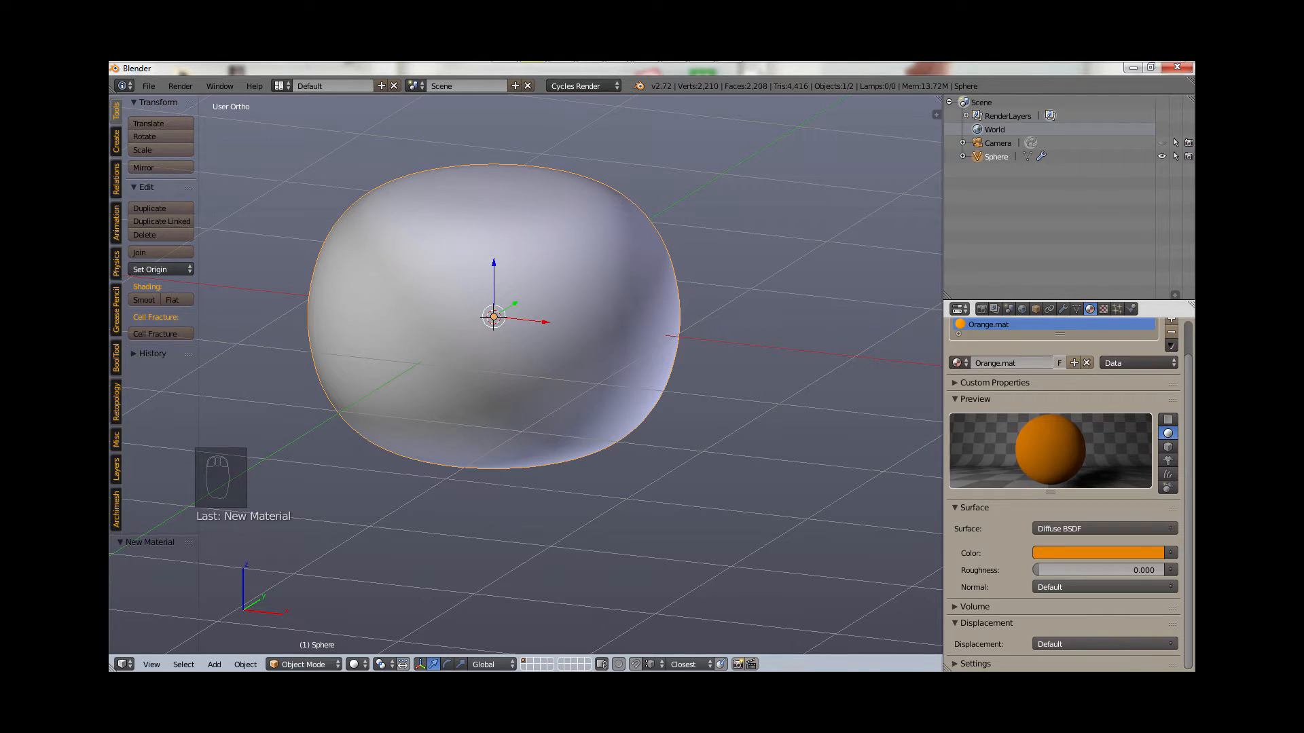
Step: Expand the material's settings and copy the orange diffuse color to its viewport color
left_click(973, 664)
scroll(974, 658, "down", 4)
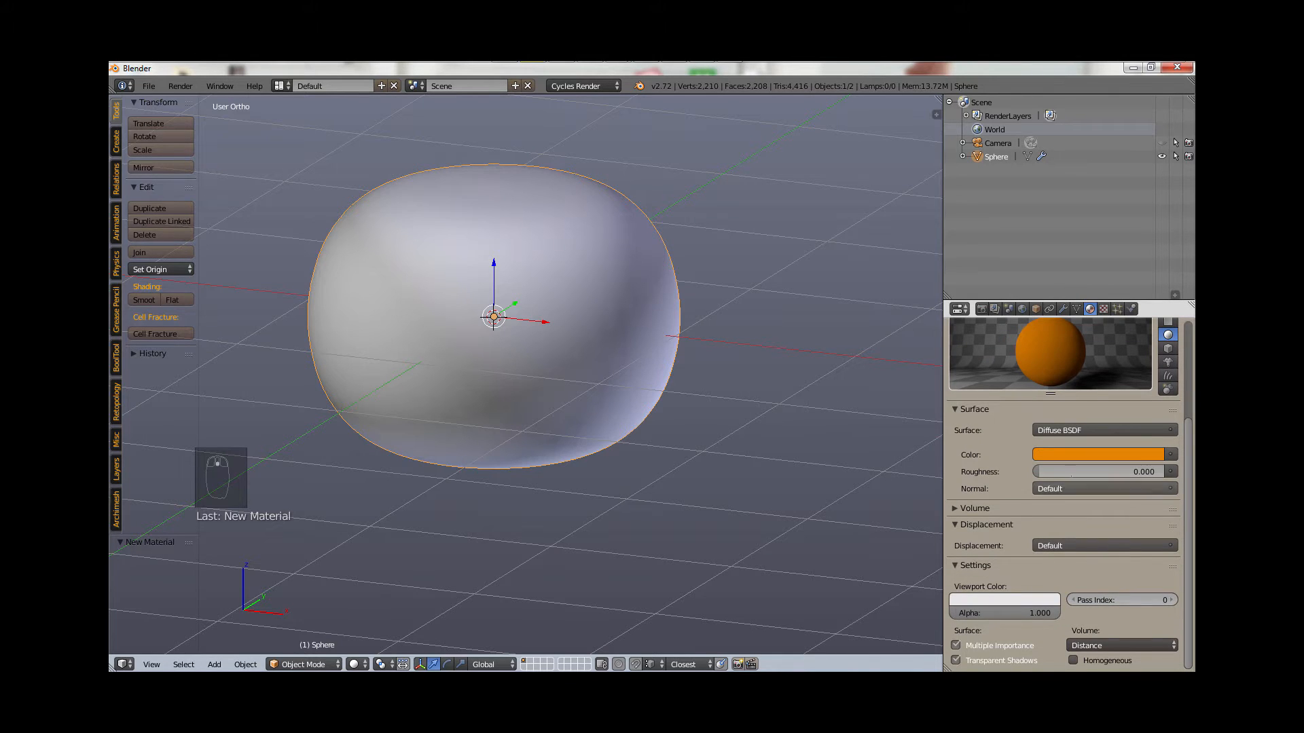
left_click_drag(1070, 453, 1043, 453)
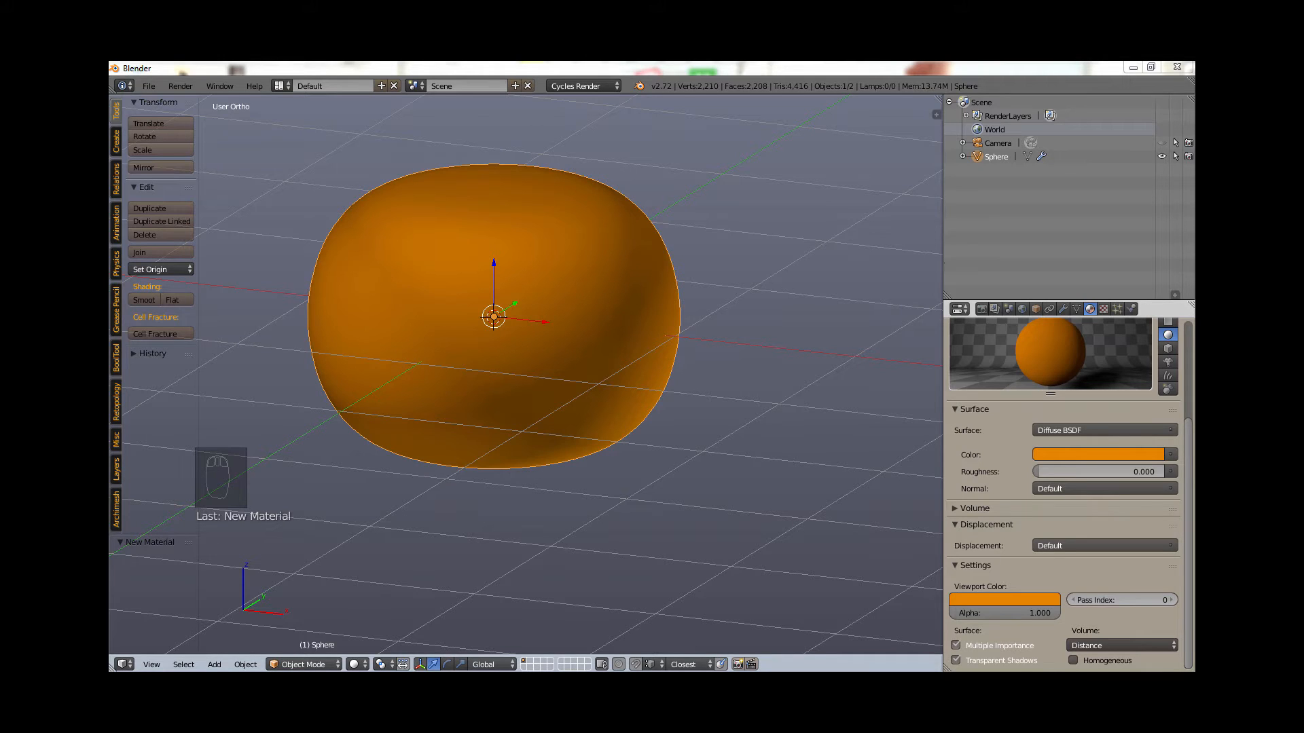
Step: In Edit Mode with nothing selected, add one centred vertical loop cut through the middle face column of the quarter mesh
left_click(1029, 243)
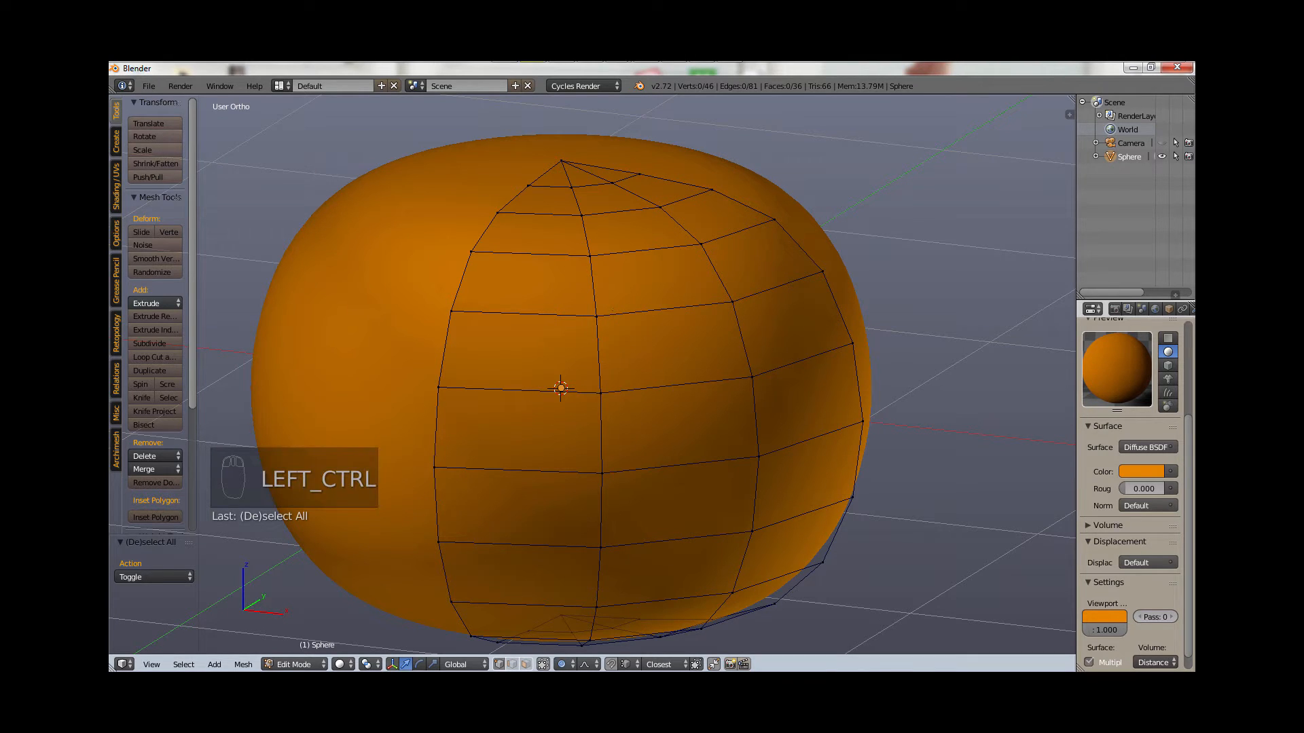
key("ctrl+r")
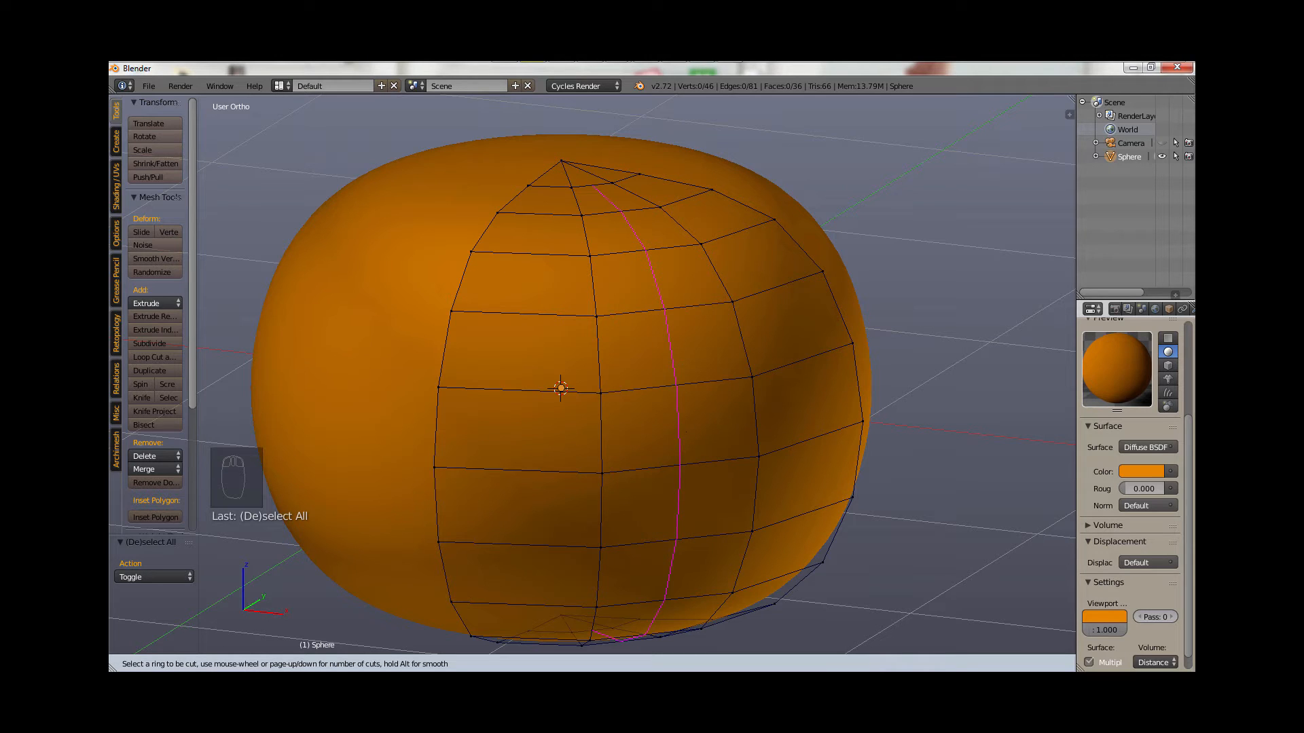
scroll(672, 407, "up", 1)
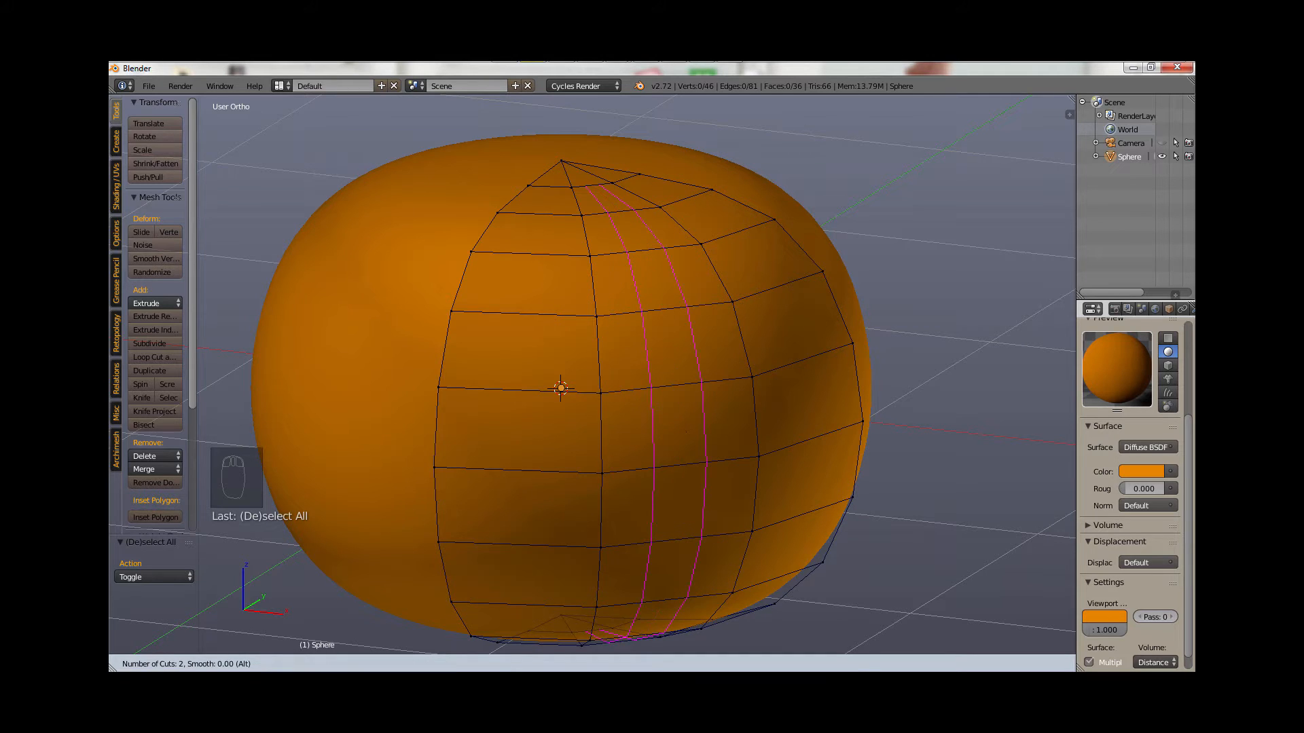
scroll(672, 408, "down", 4)
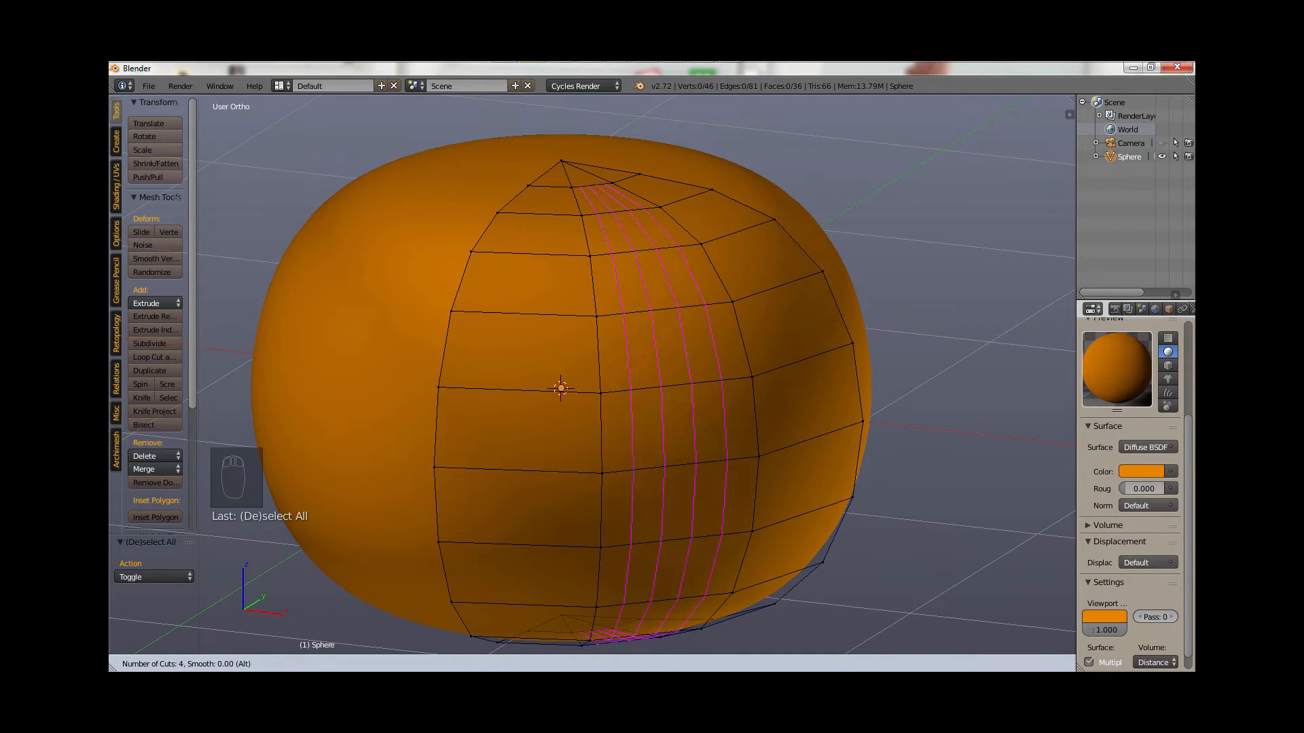
scroll(672, 408, "down", 1)
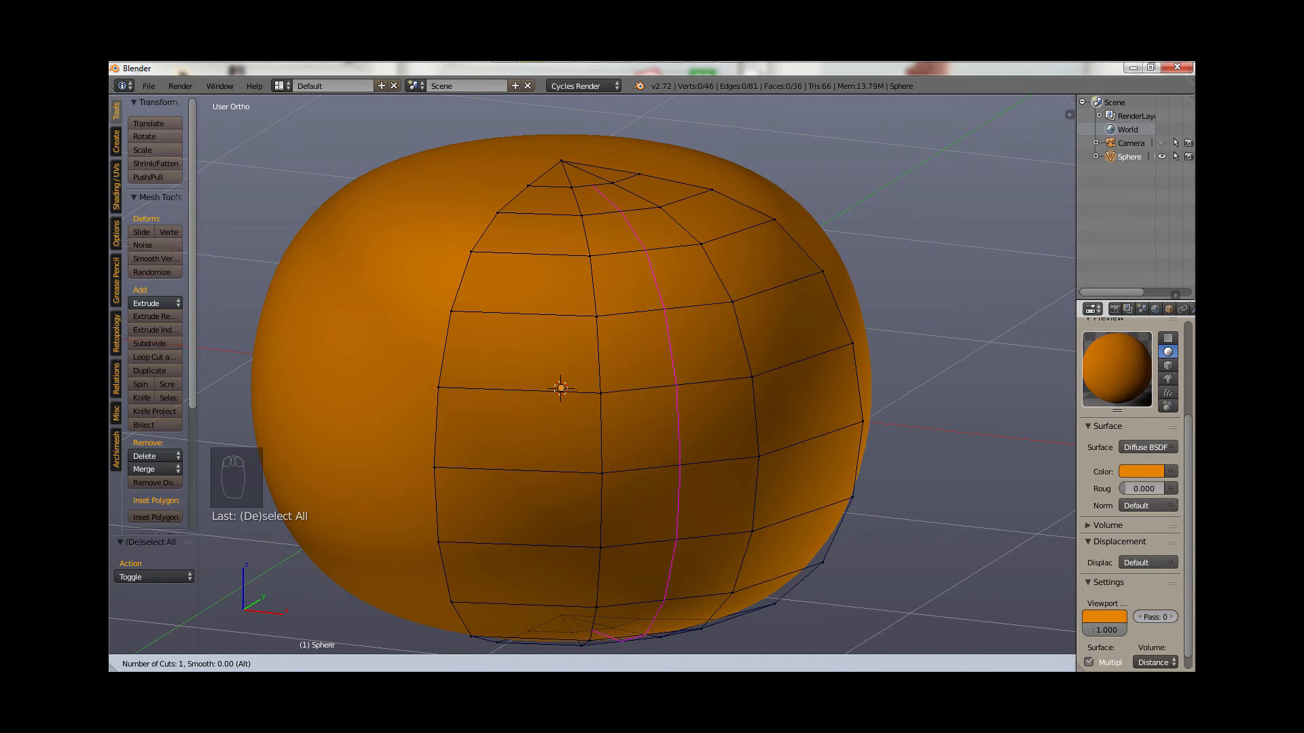
left_click(672, 408)
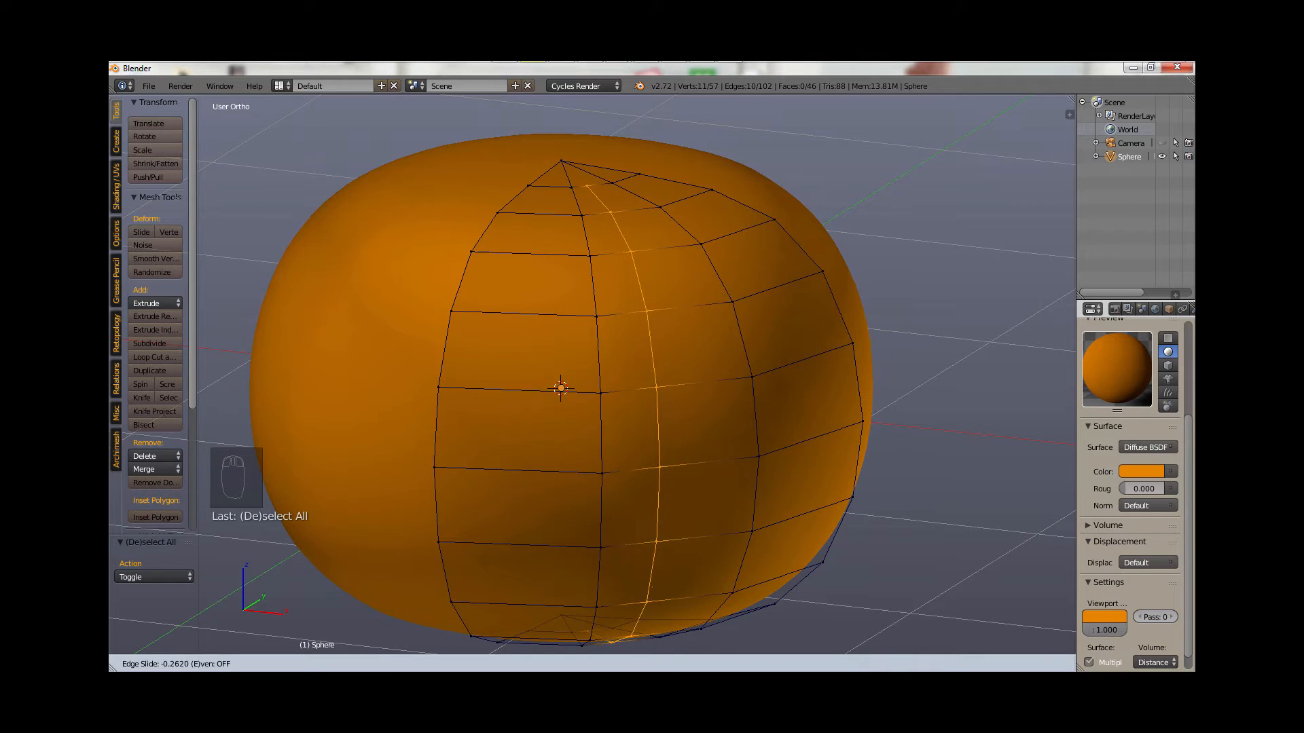
key("Return")
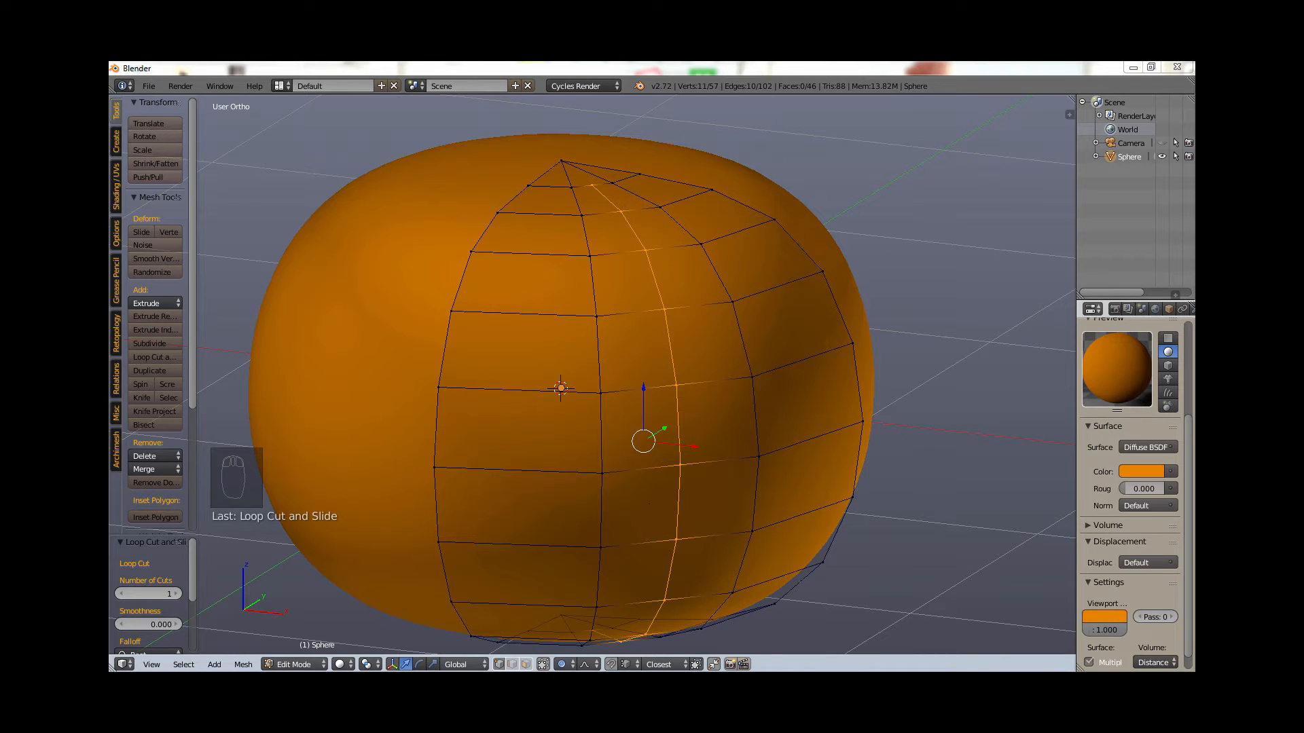
Step: Add one centred vertical loop cut to each of the two outer face columns of the quarter mesh
key("ctrl+r")
left_click(493, 413)
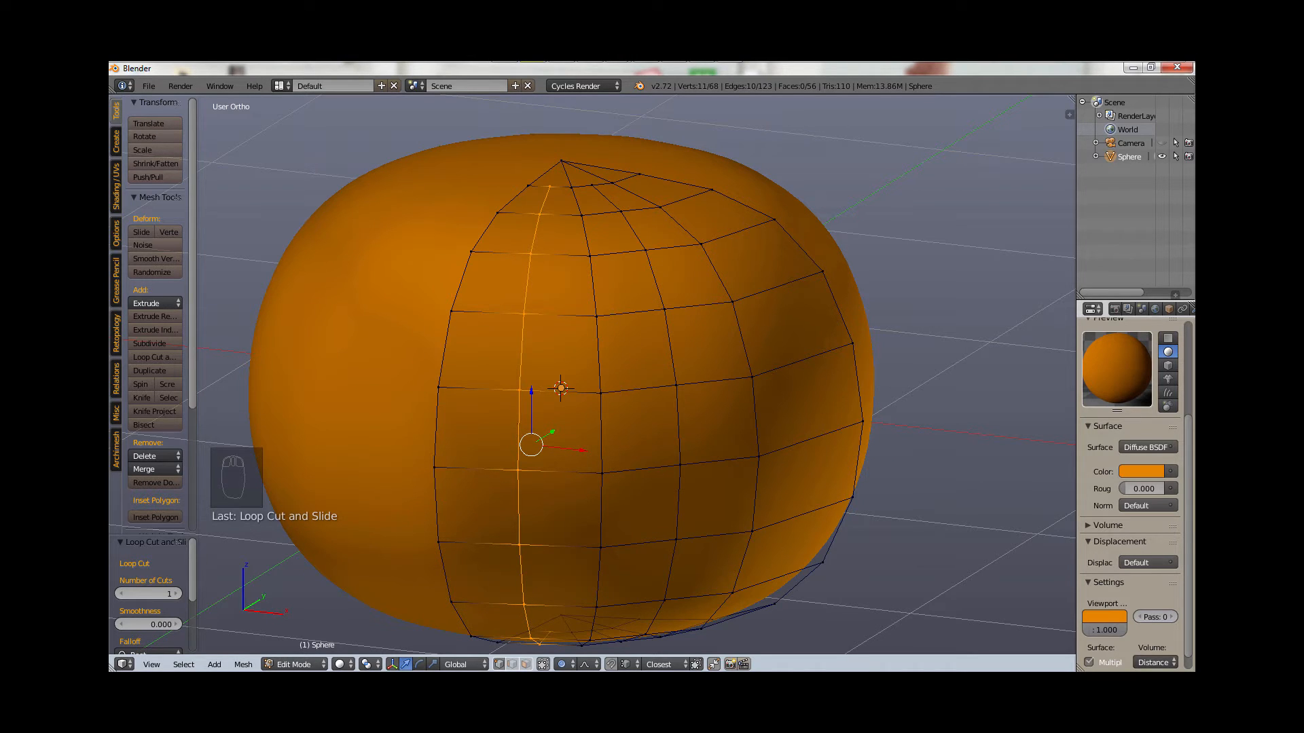
key("ctrl+r")
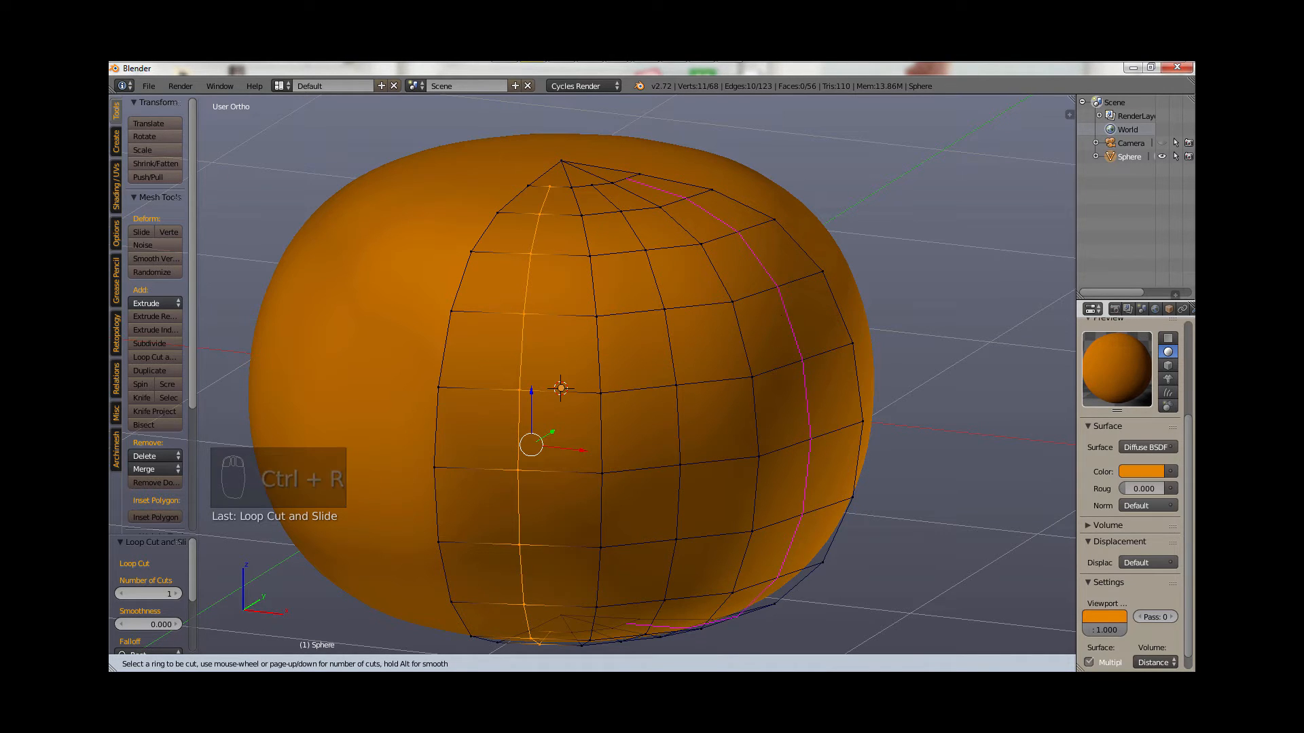
left_click(782, 315)
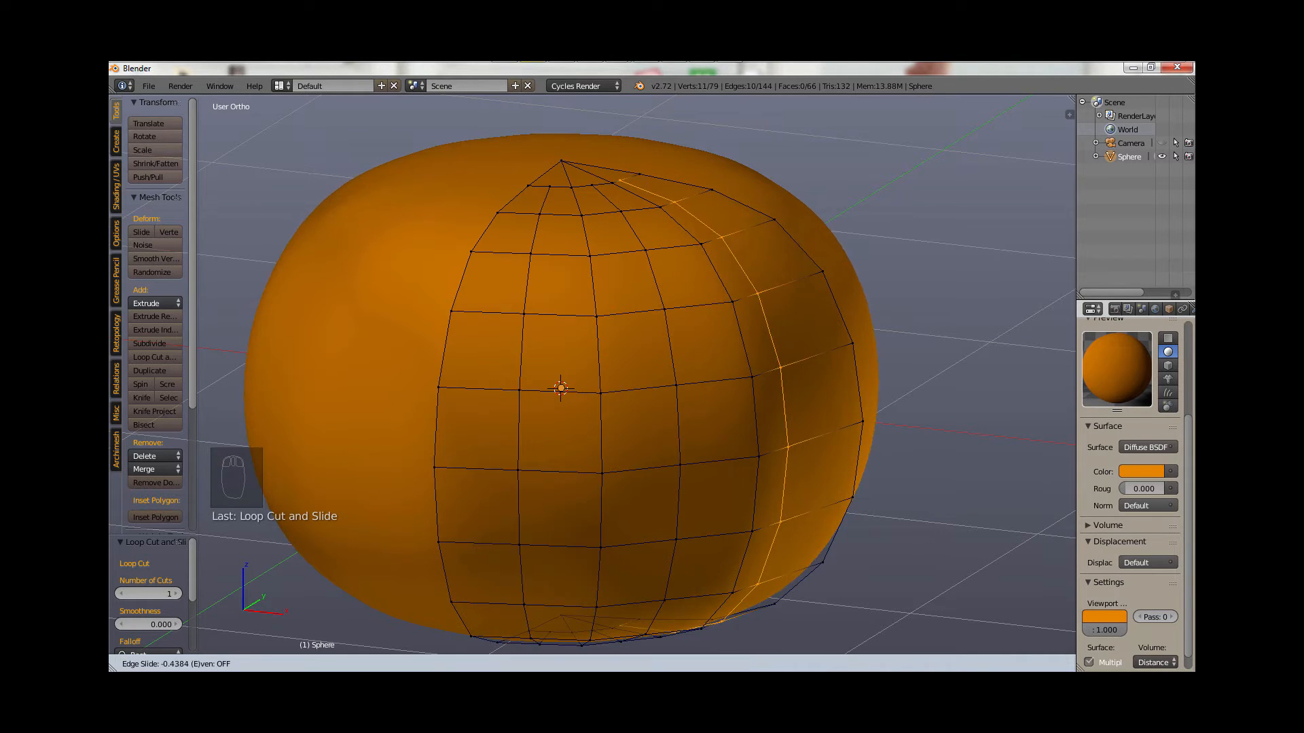
right_click(755, 333)
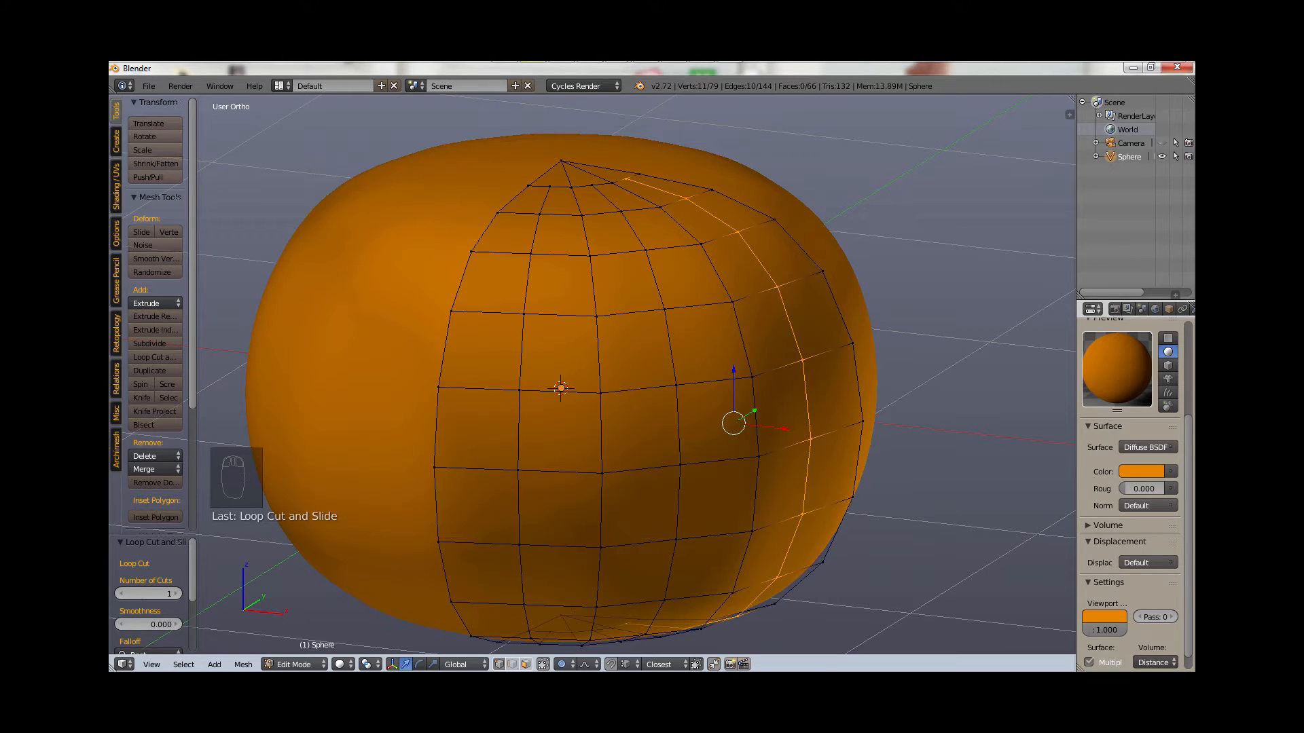
left_click(513, 665)
right_click(671, 353, "alt+shift")
right_click(521, 353, "alt+shift")
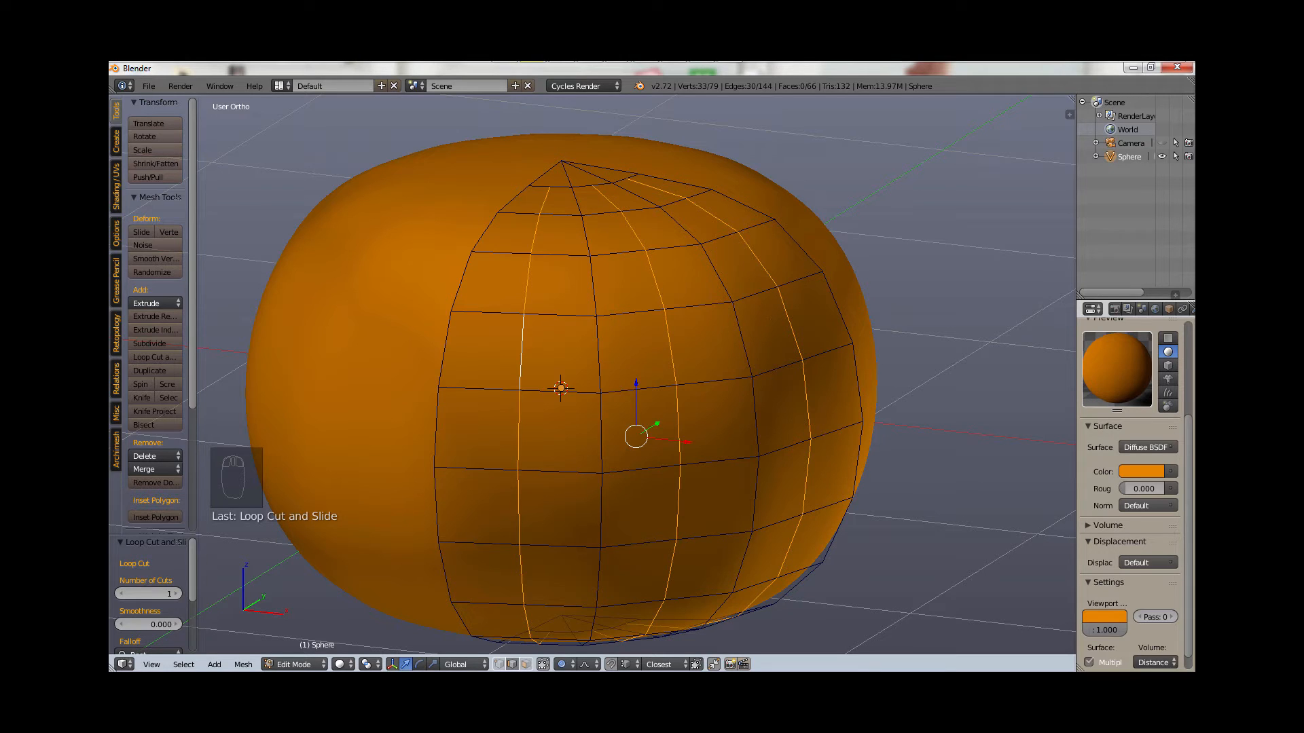
key("a")
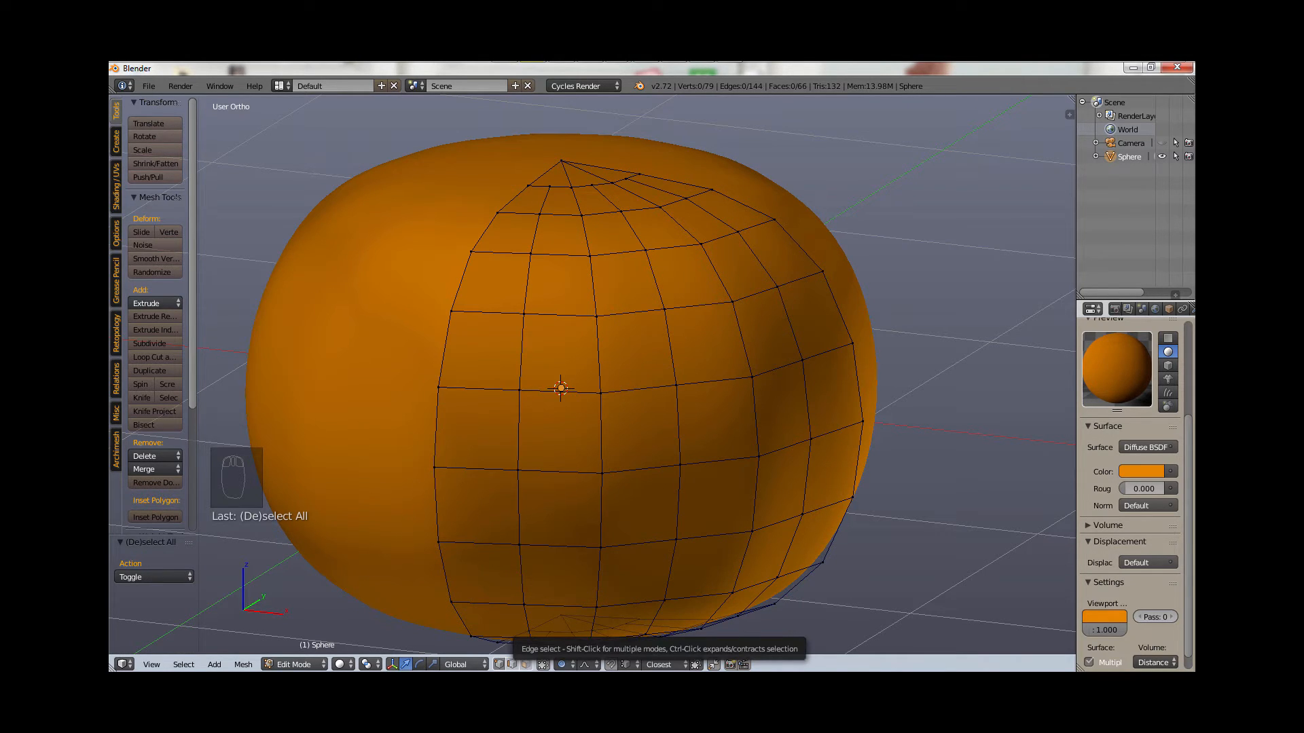
Step: Using edge selection with proportional editing disabled, scale the new edge loop nearest the mirrored half uniformly to about 0.873 to form a groove
left_click(512, 665)
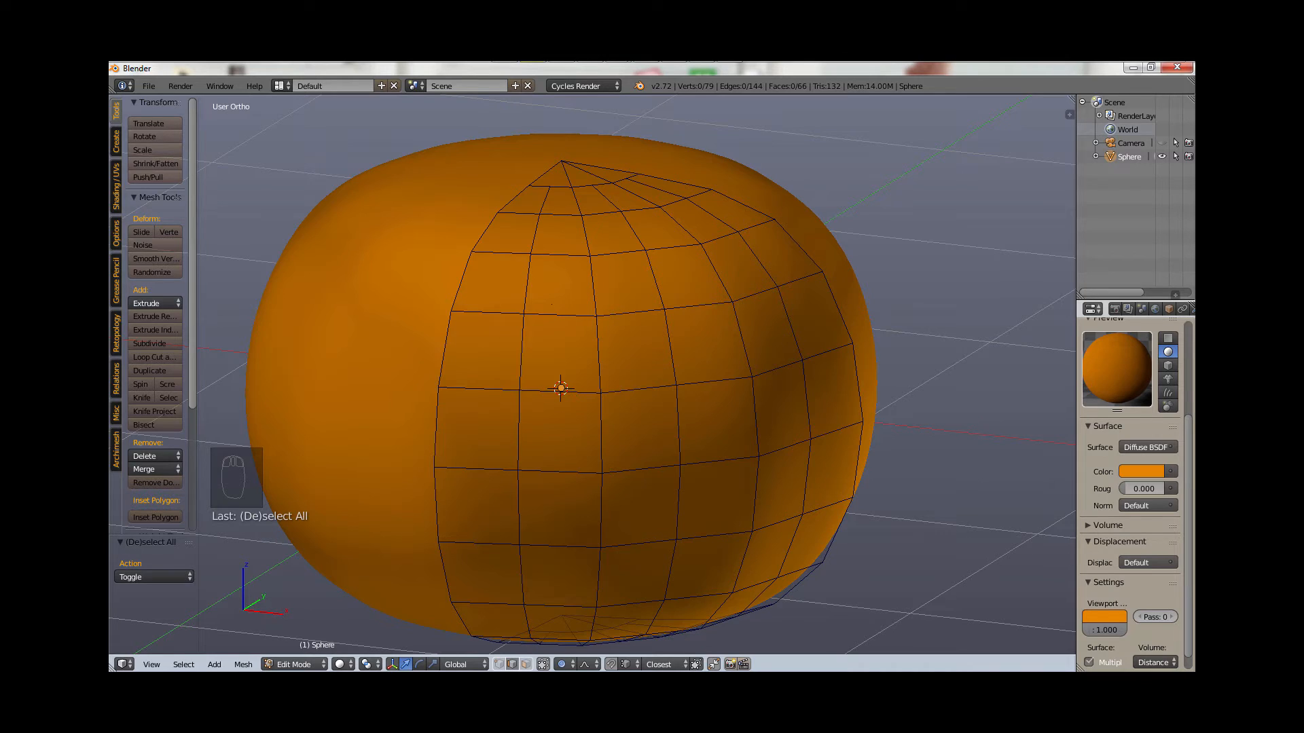
key("alt")
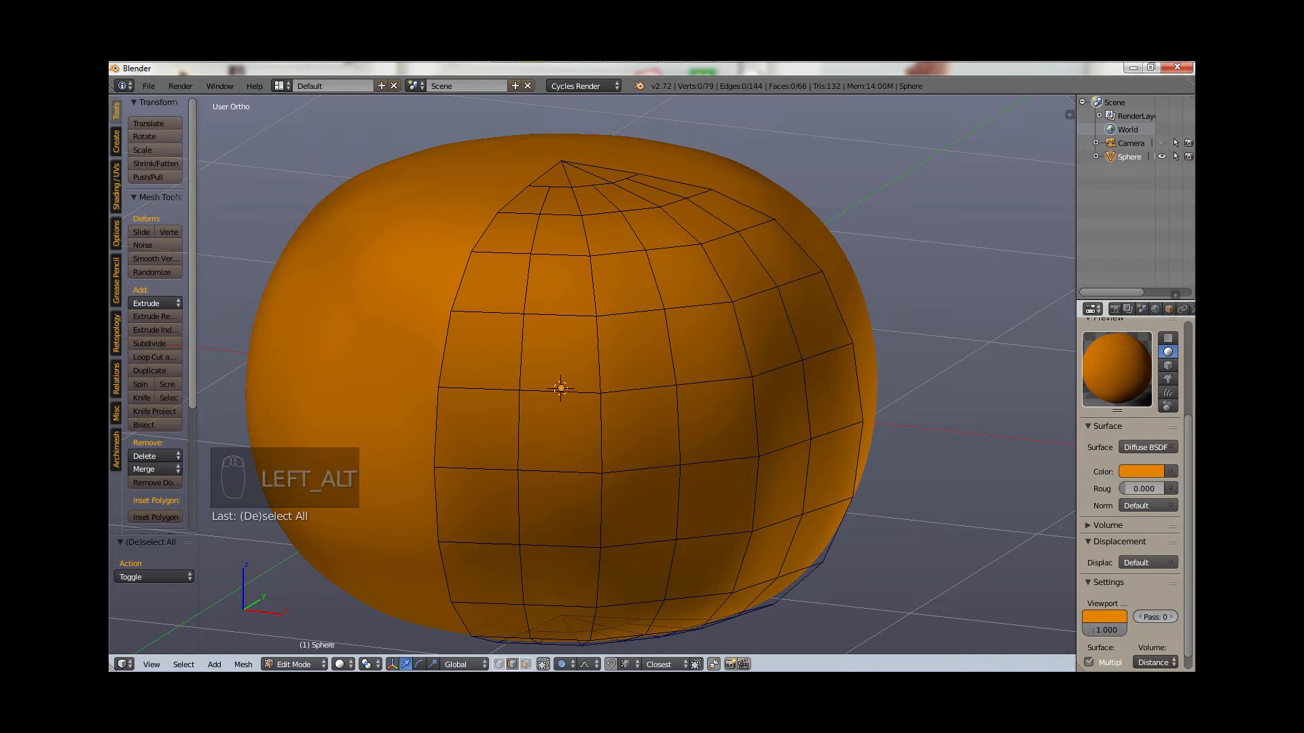
right_click(521, 337, "alt")
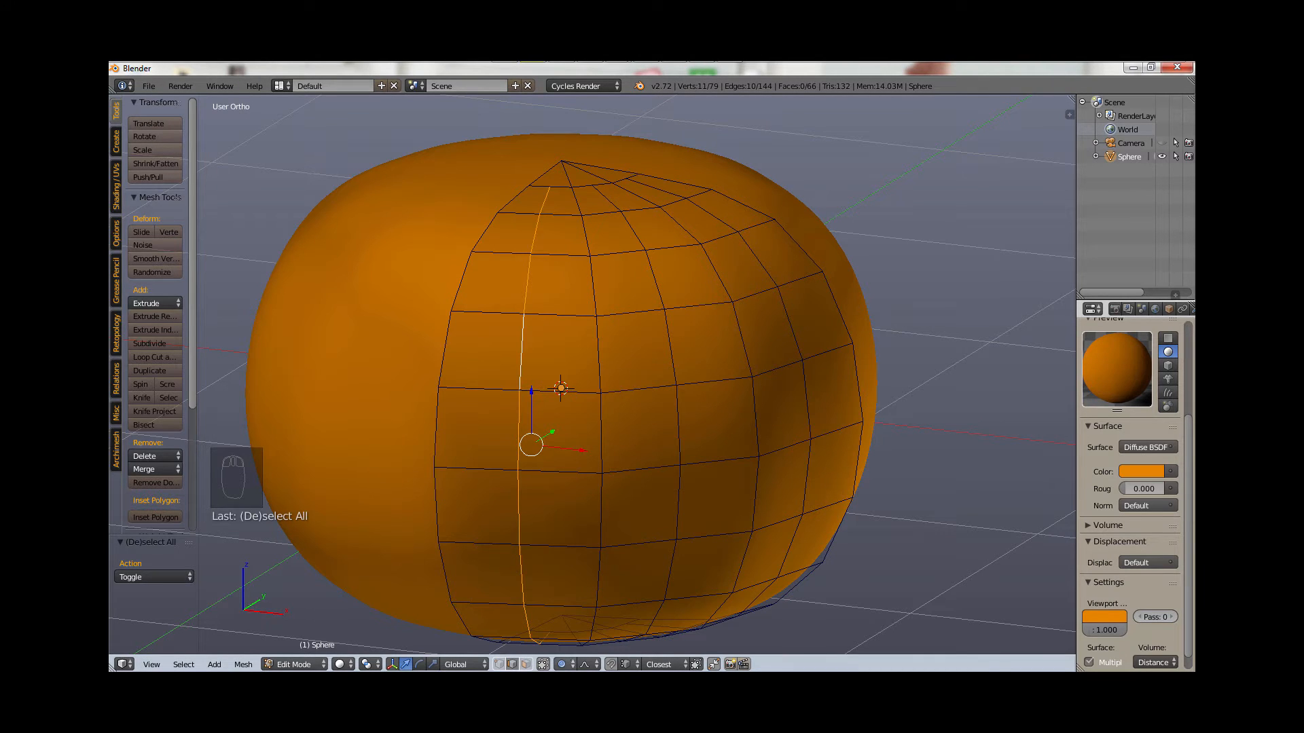
left_click(562, 665)
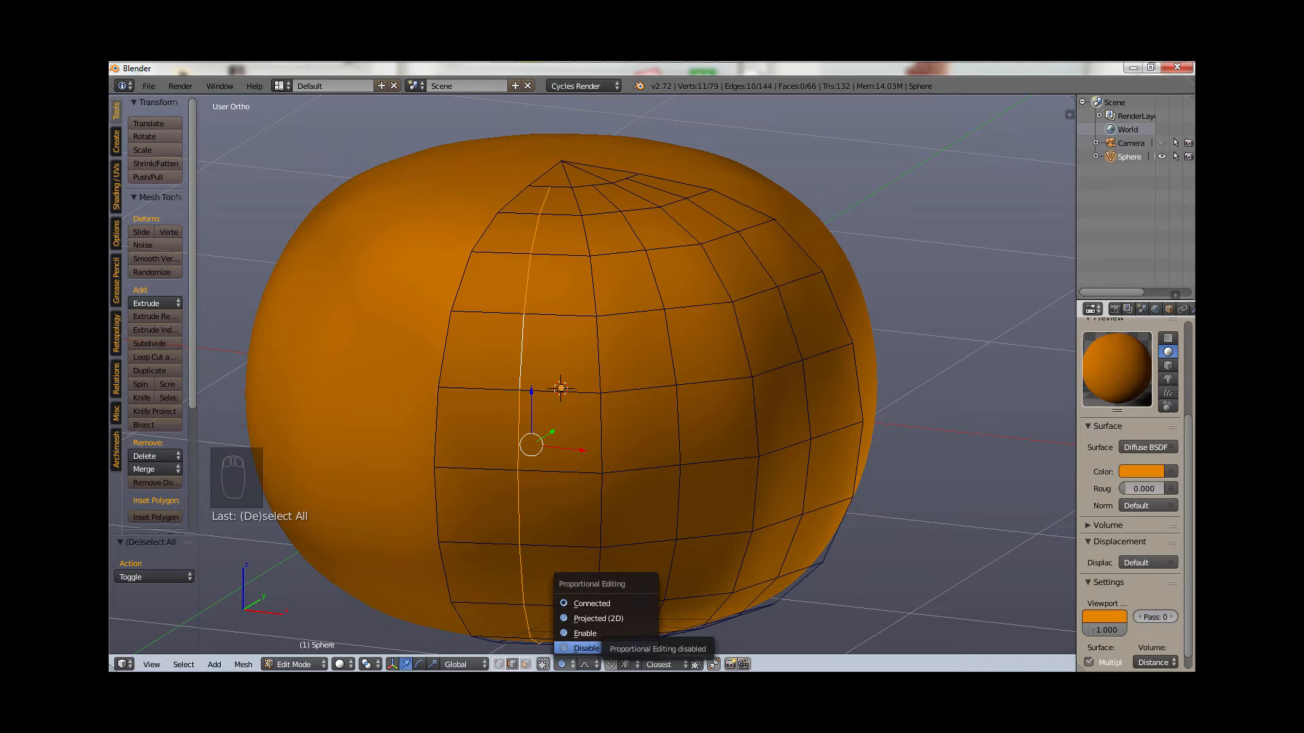
left_click(585, 648)
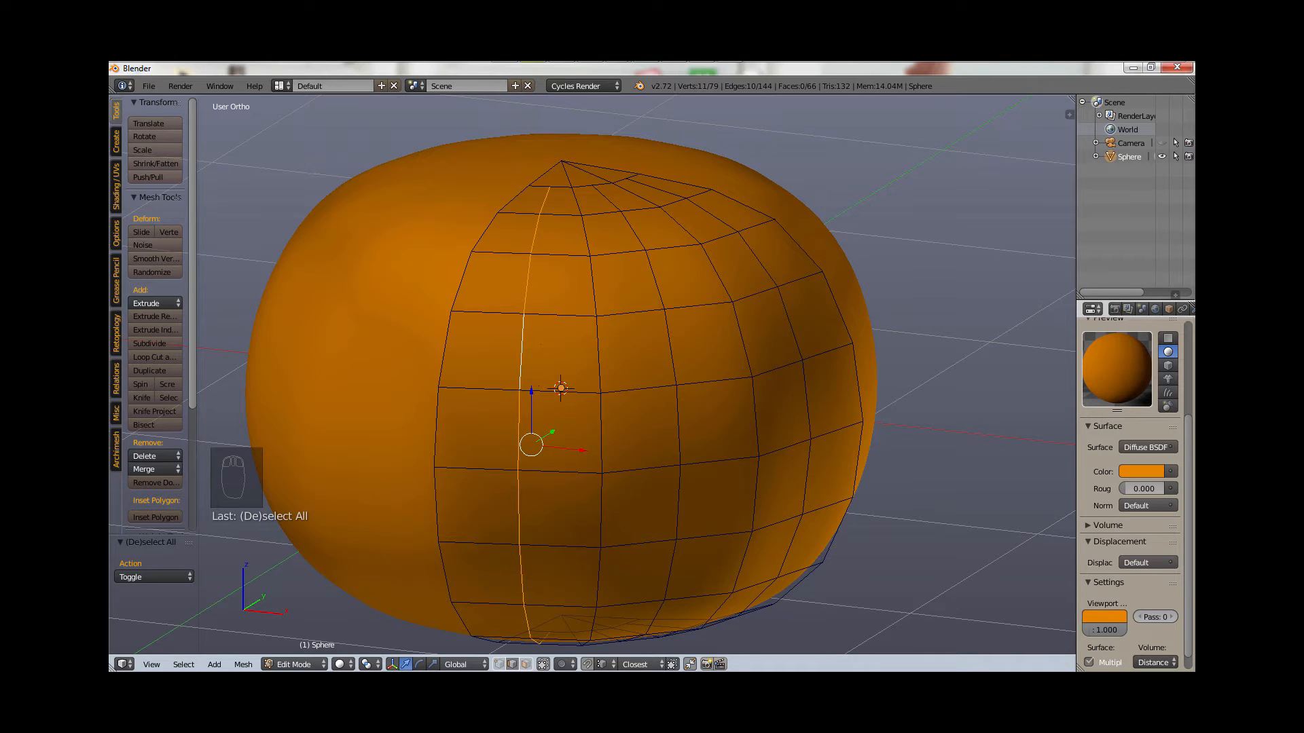
key("s")
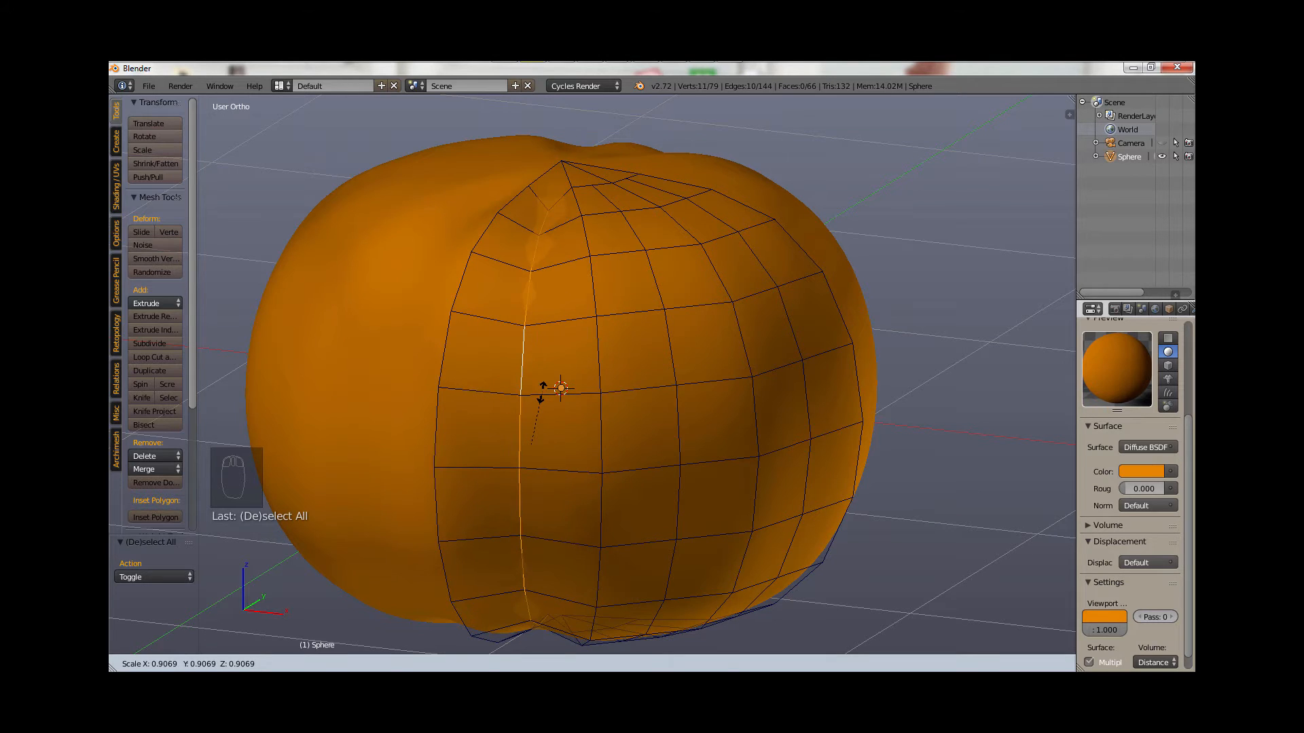
left_click(542, 390)
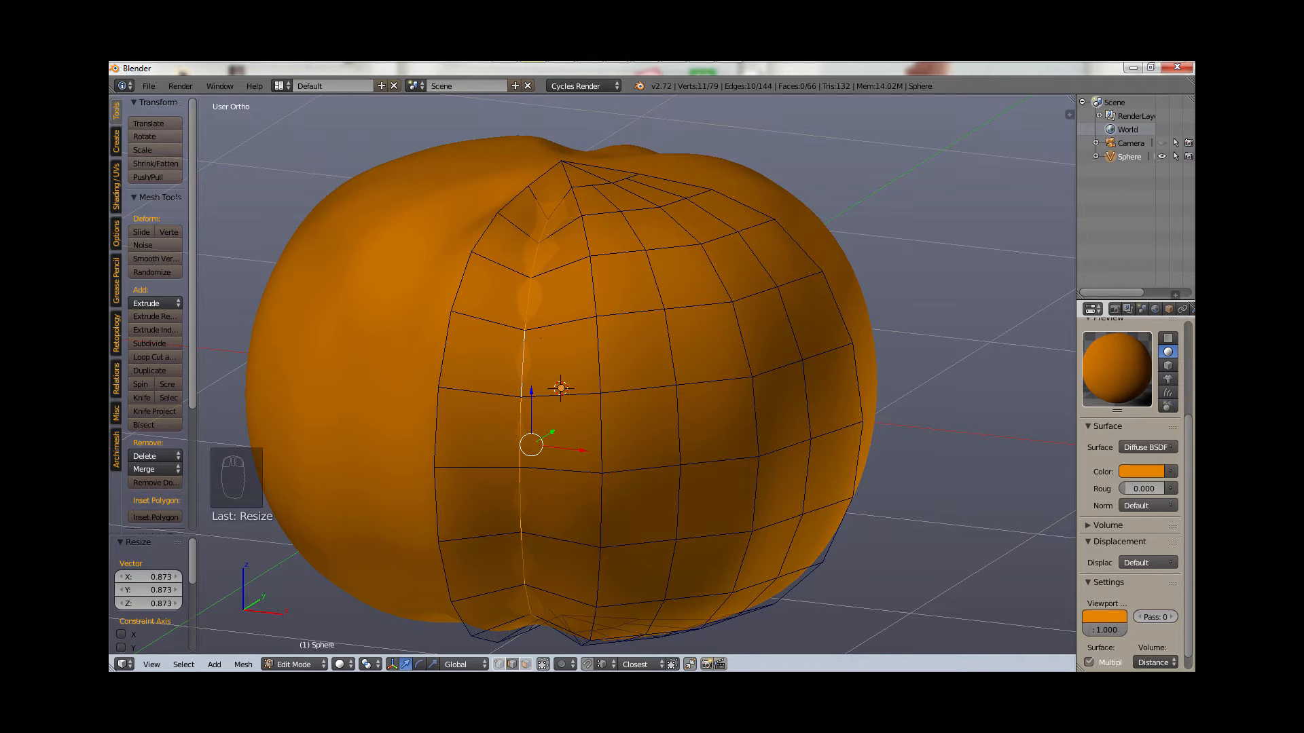
Step: Select only the new edge loop in the middle column and scale it uniformly to about 0.87
key("a")
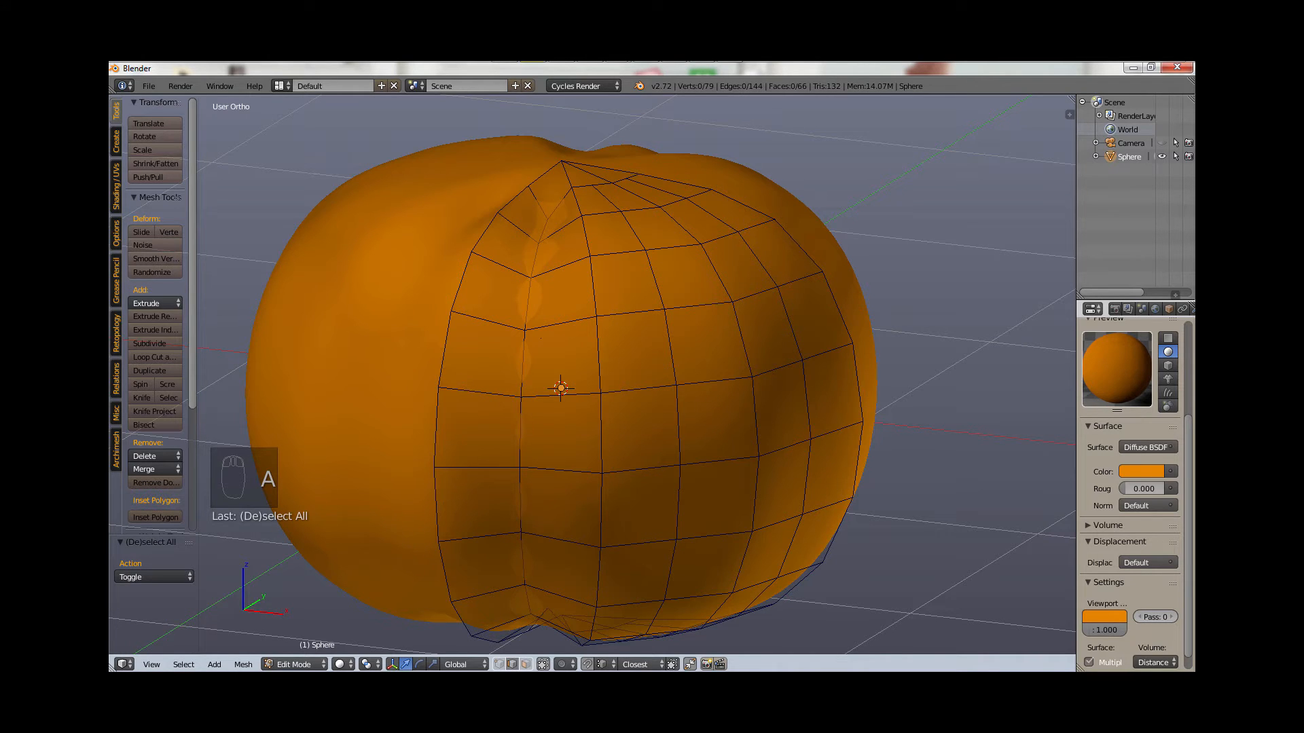
key("alt")
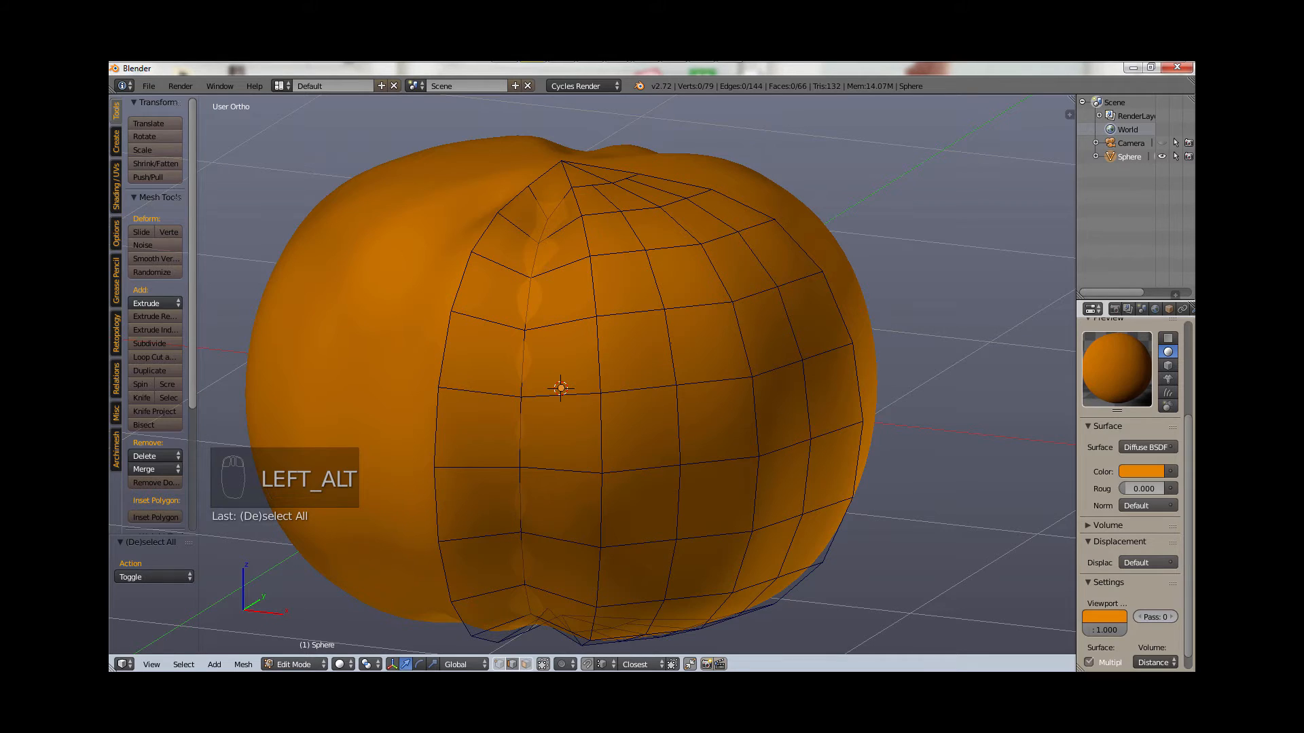
right_click(671, 350, "alt")
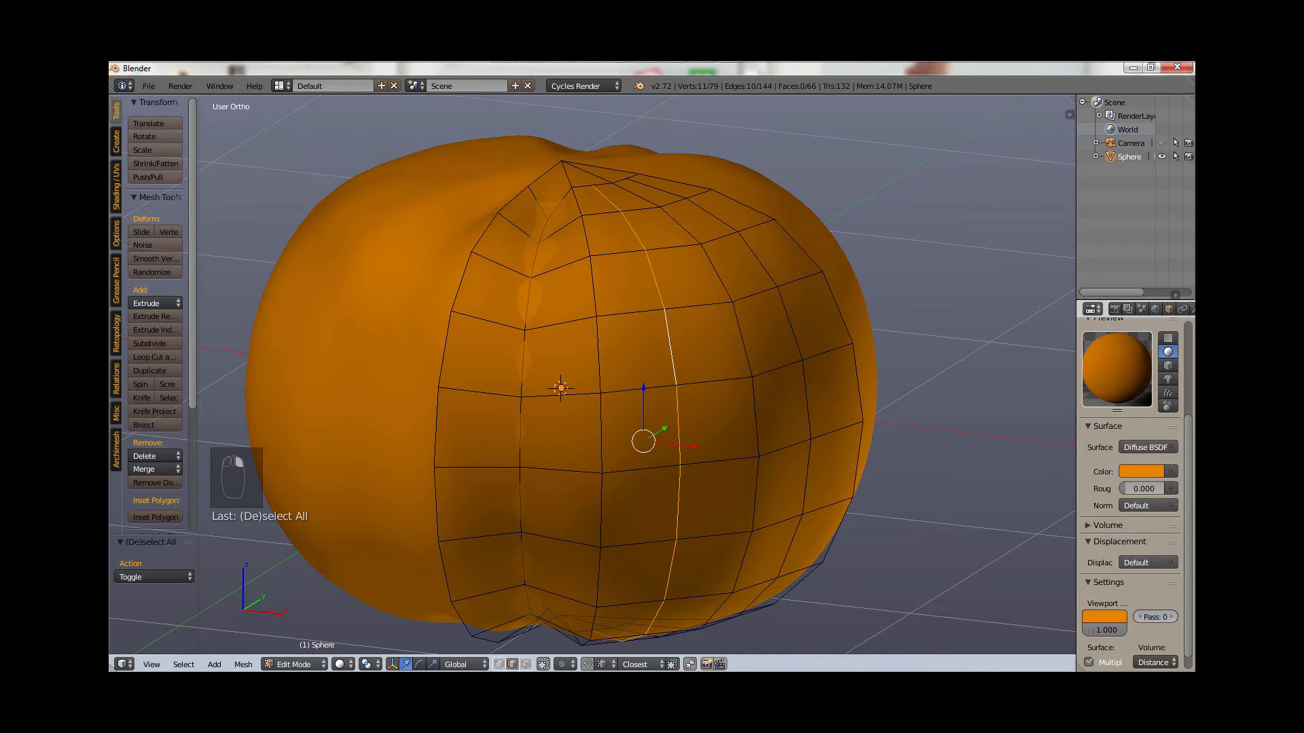
key("s")
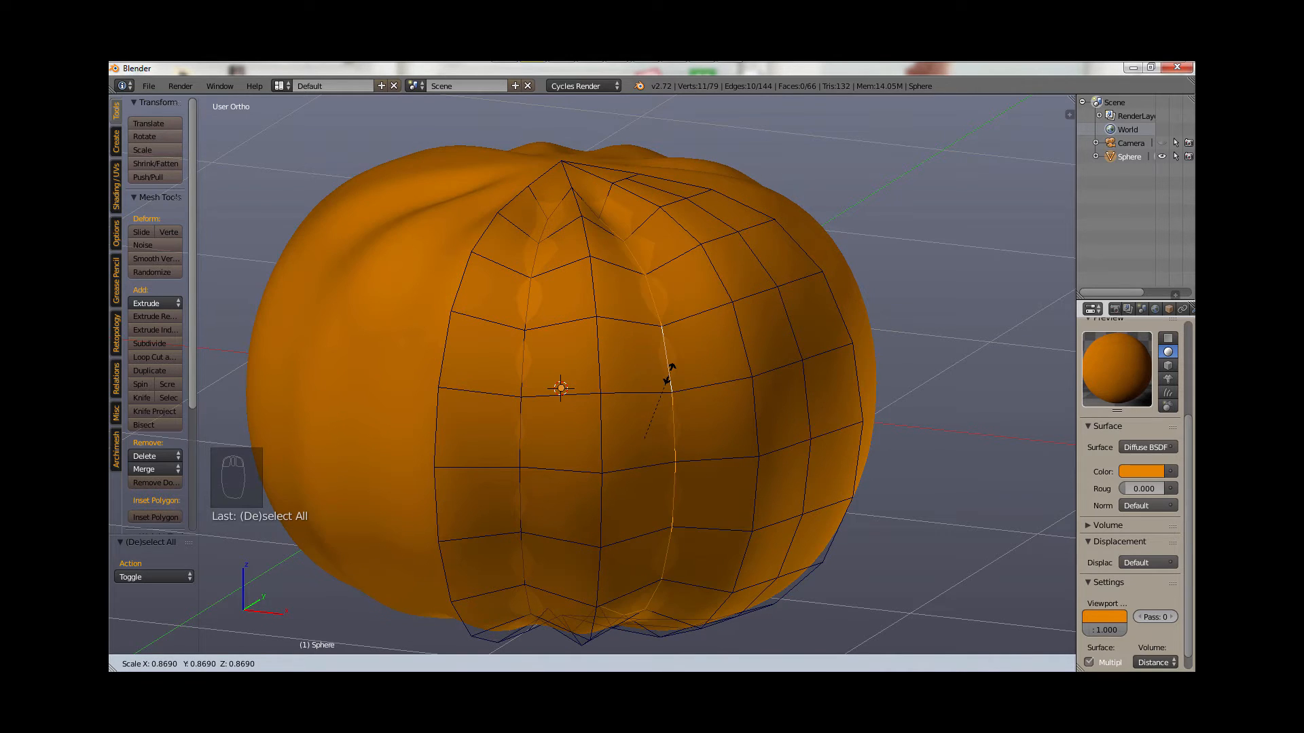
left_click(666, 372)
Step: Select only the remaining new edge loop in the far outer column and scale it uniformly to about 0.912
key("a")
right_click(809, 421, "alt")
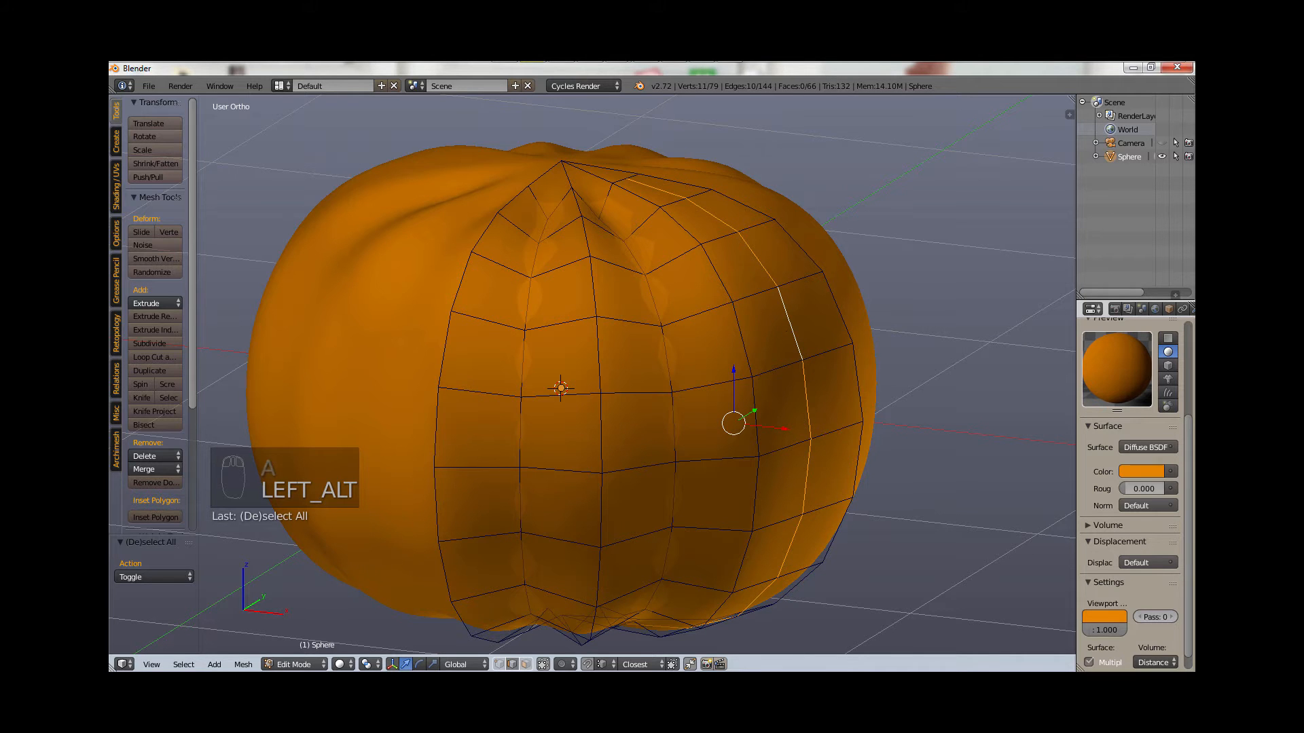
key("s")
left_click(781, 340)
middle_click_drag(780, 340, 1043, 395)
scroll(893, 340, "down", 2)
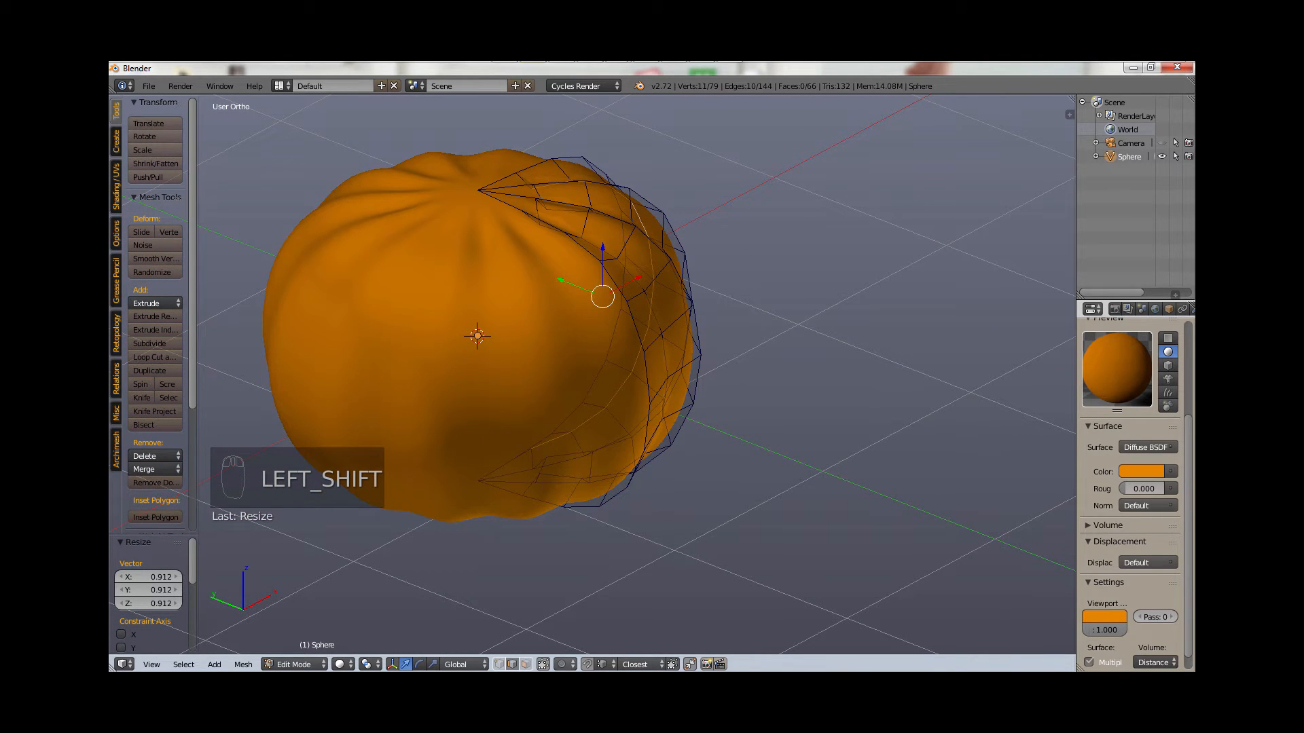
Step: Limit the selection to visible geometry on the quarter mesh
left_click(543, 665)
middle_click_drag(577, 475, 766, 452)
middle_click_drag(767, 292, 389, 346)
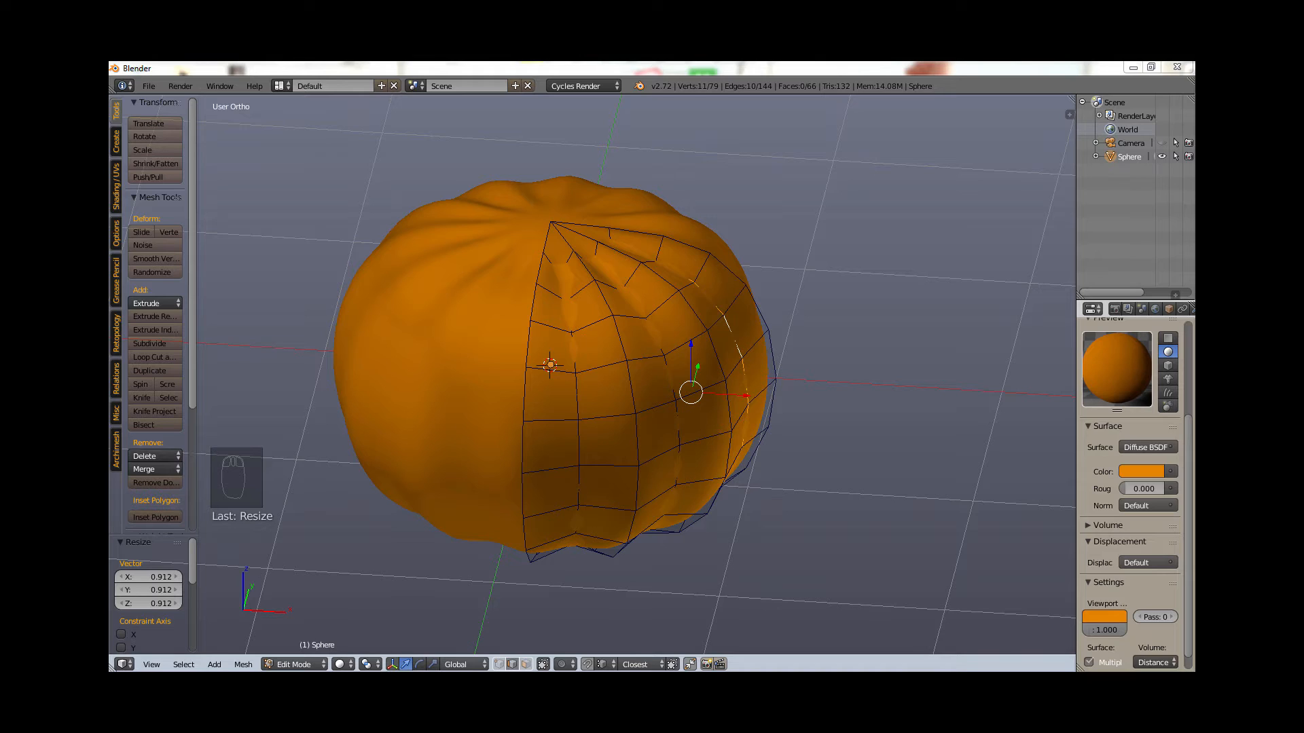
Step: Select only the groove edge loop nearest the mirror seam and try repositioning it with Edge Slide
key("a")
right_click(578, 396, "alt")
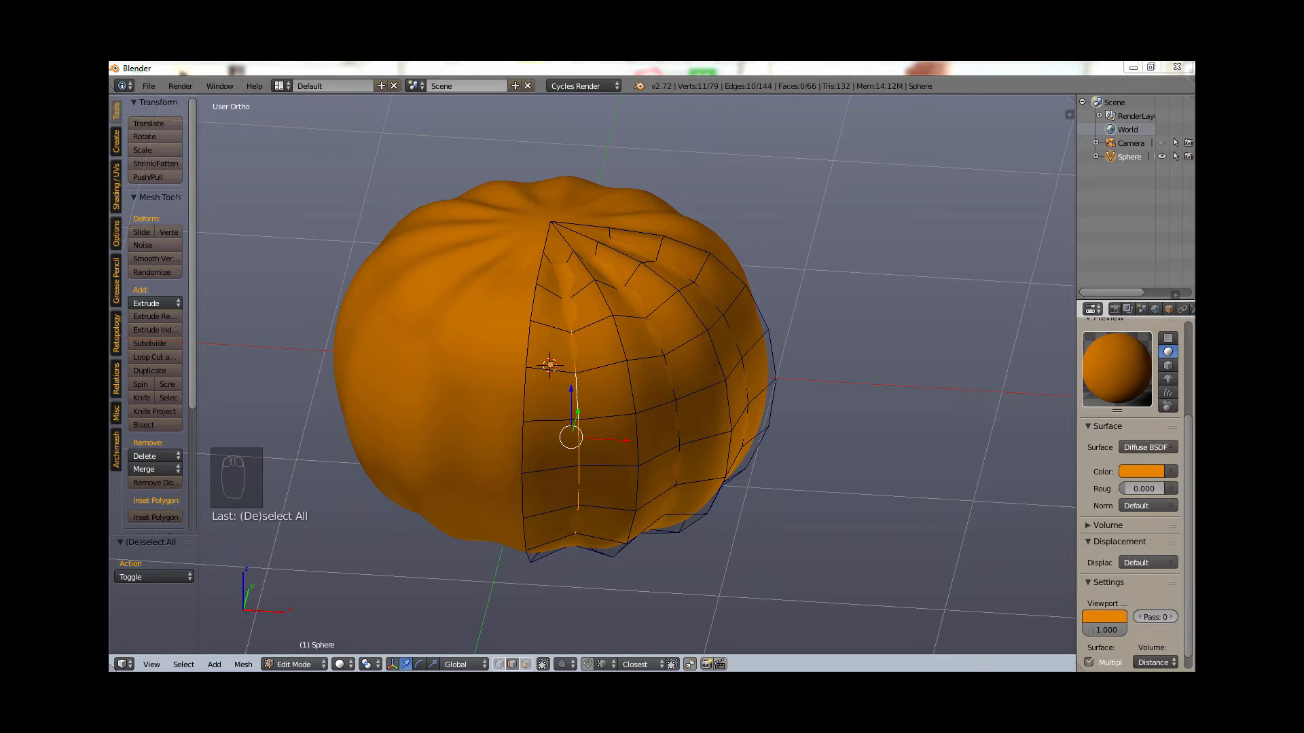
key("ctrl+e")
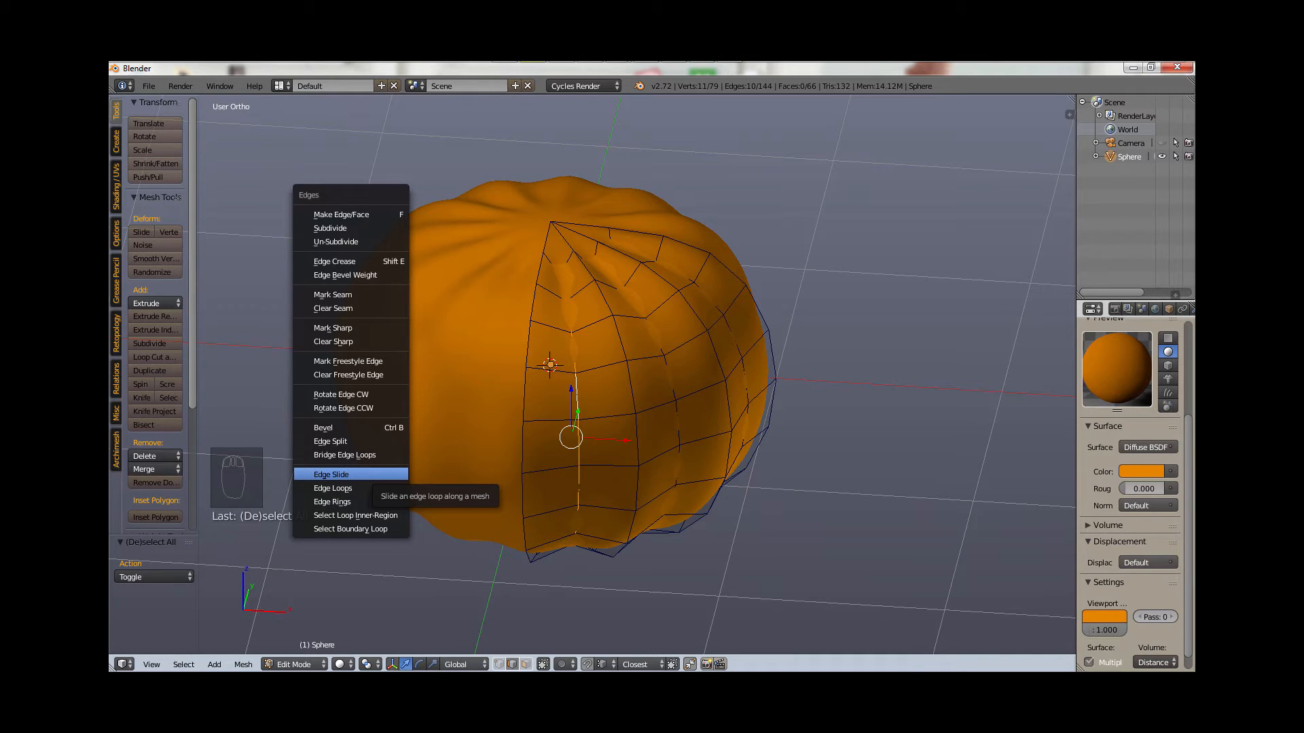
key("Escape")
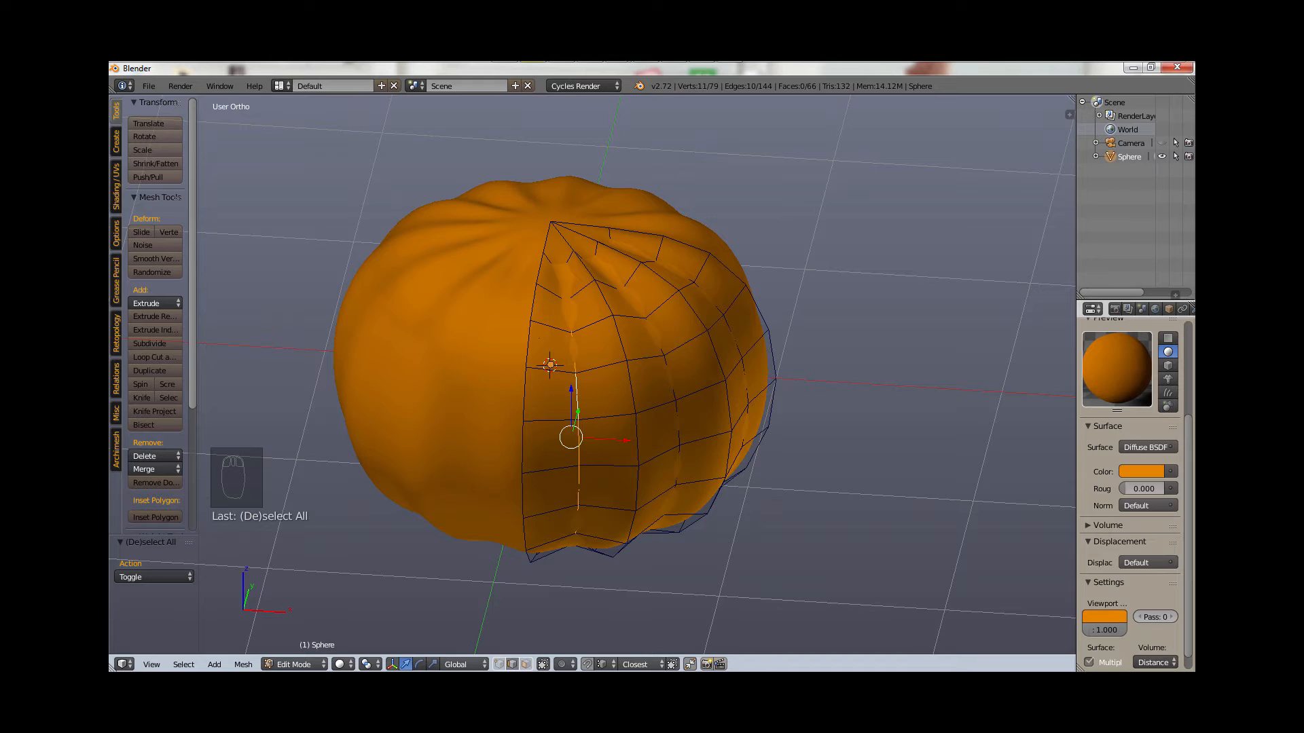
key("ctrl+e")
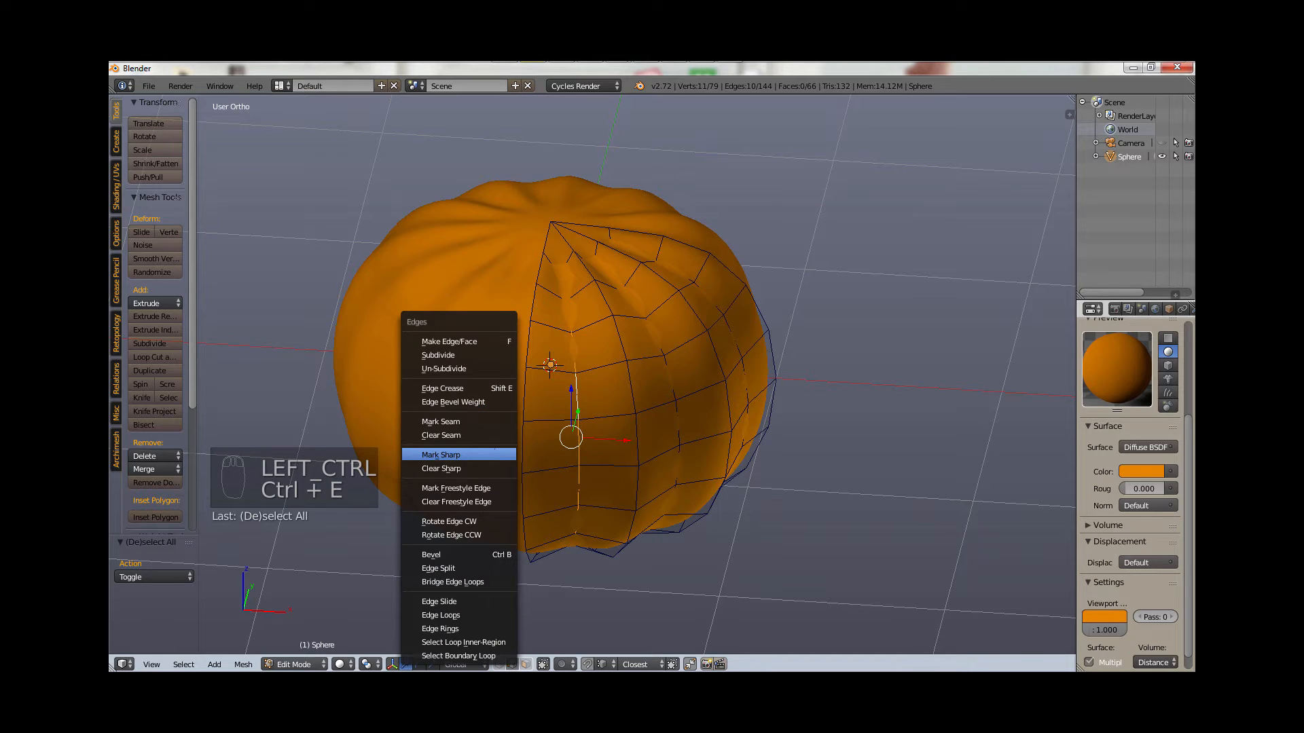
left_click(469, 602)
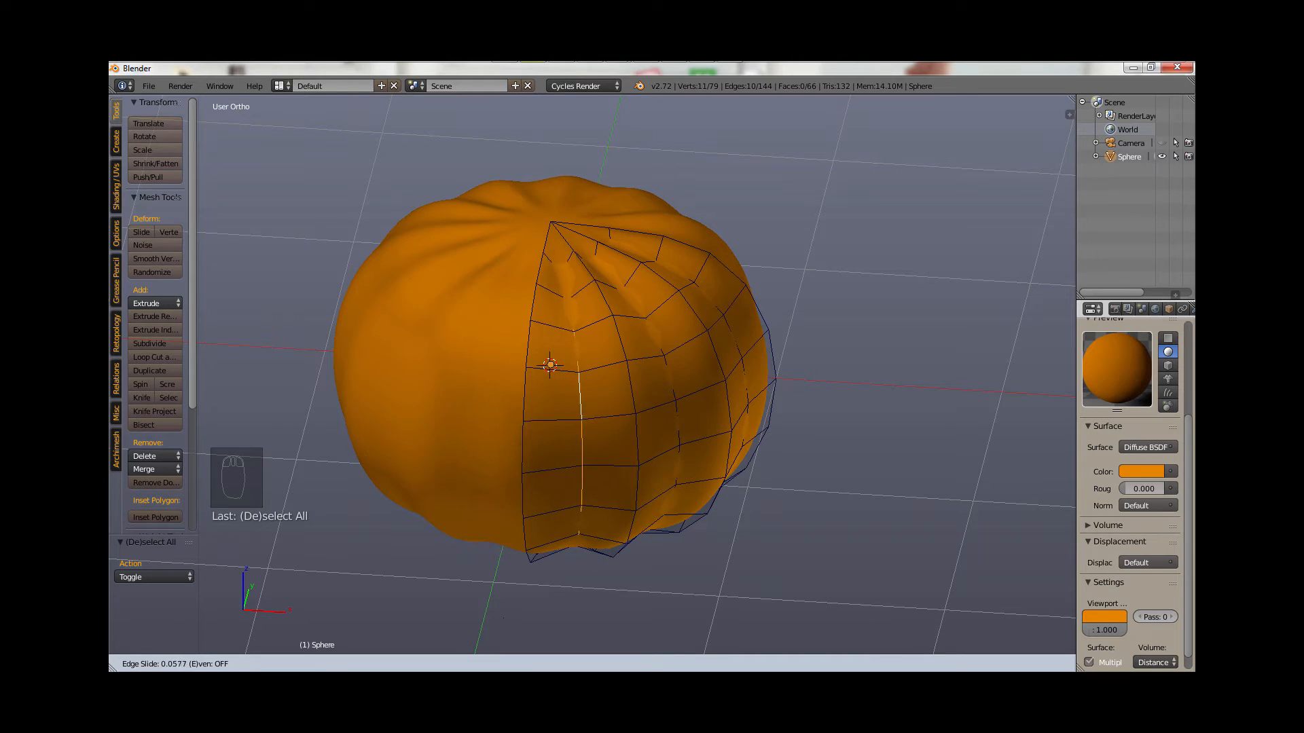
key("Return")
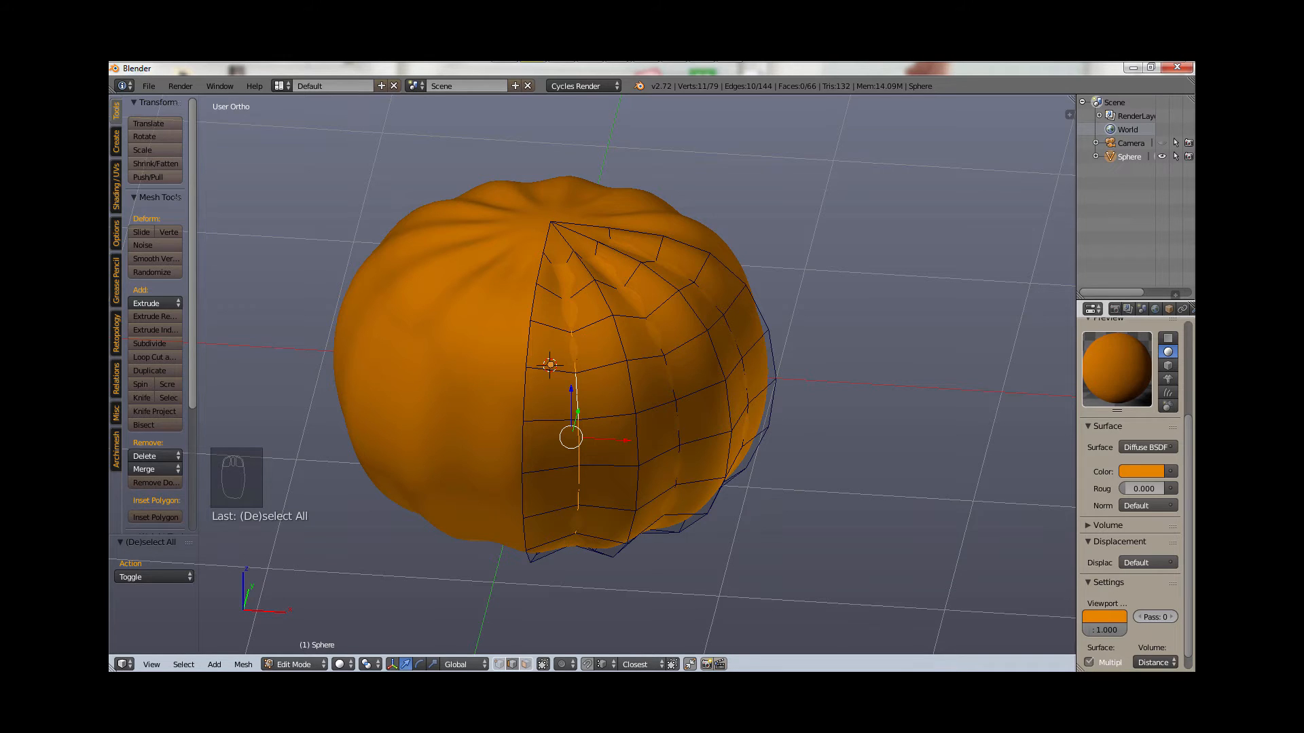
Step: Add vertical loop cuts flanking the groove loops, sliding the first to about -0.79 so it sits close beside its groove
key("a")
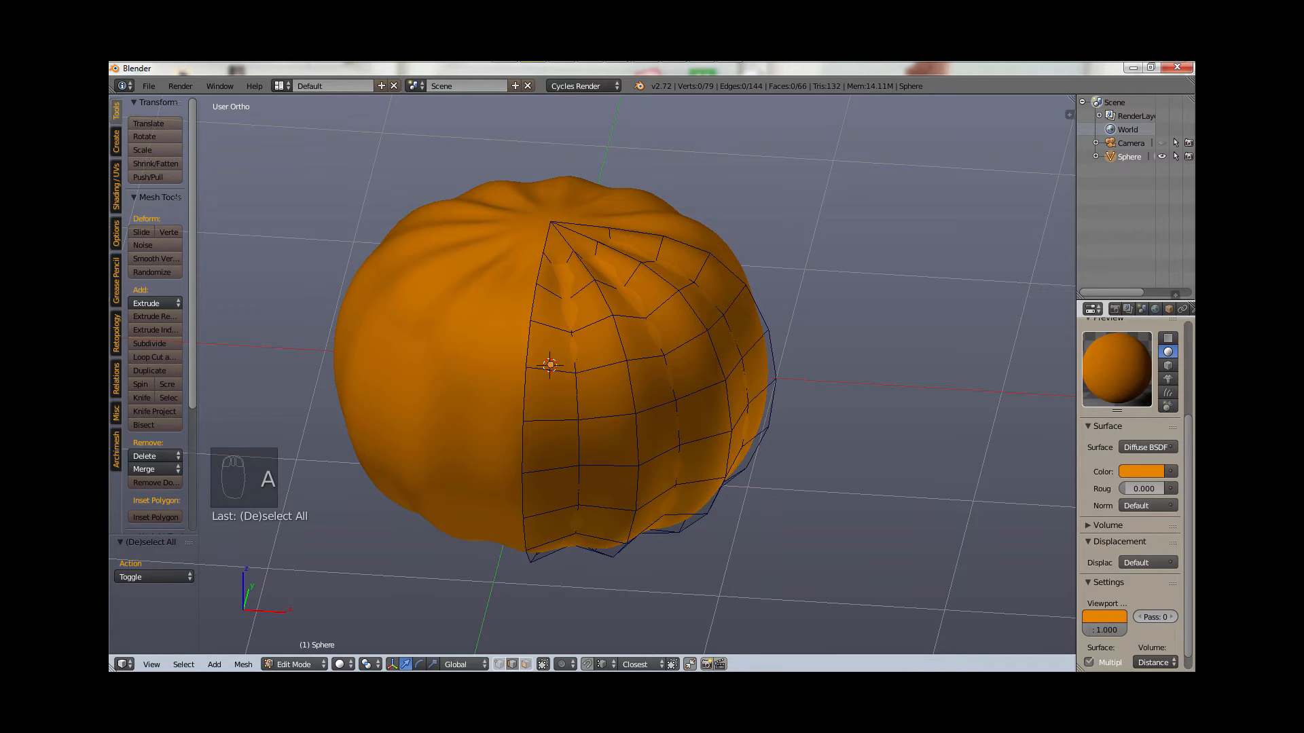
key("ctrl+r")
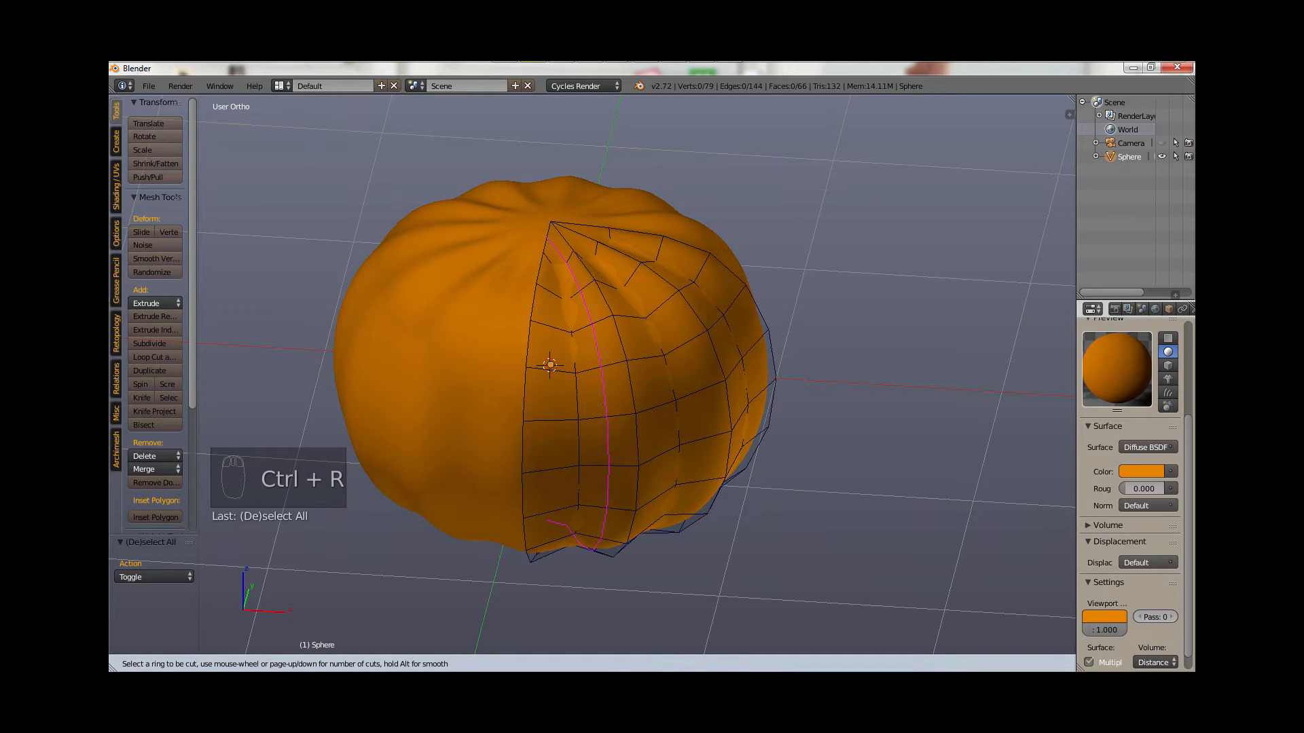
left_click(604, 406)
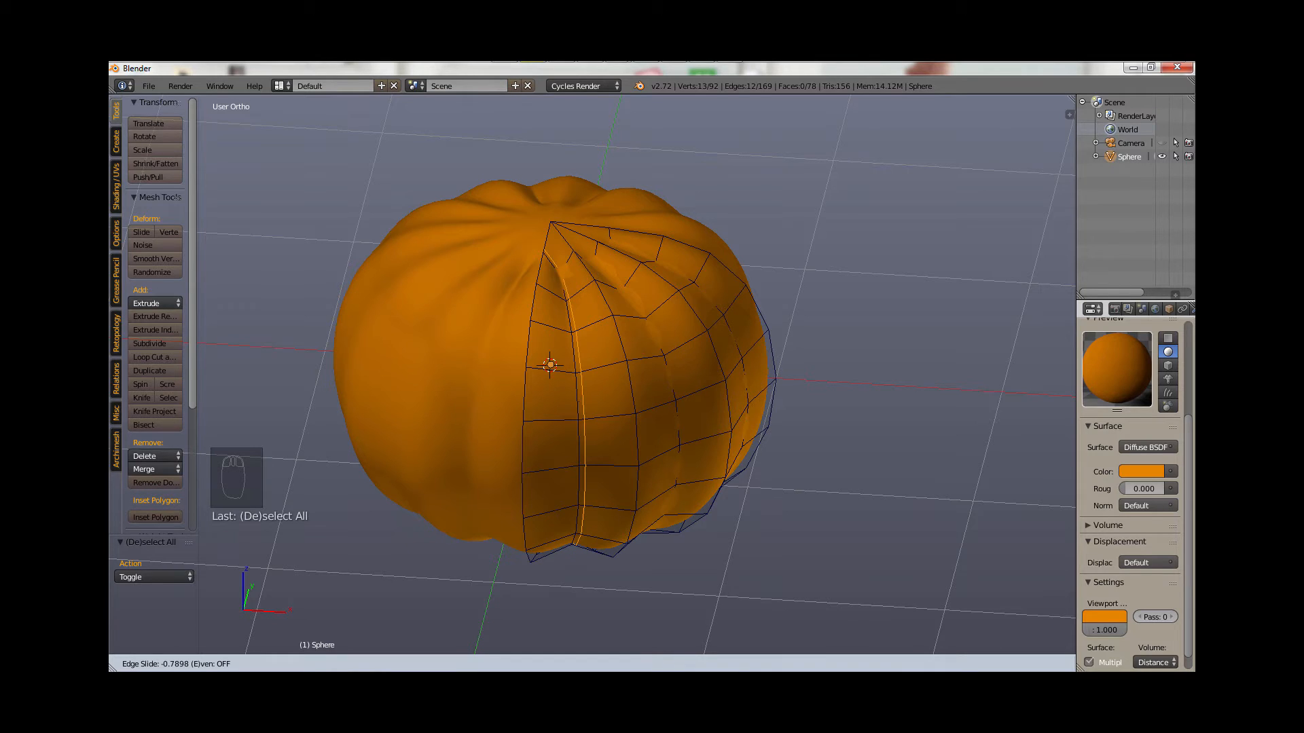
key("Return")
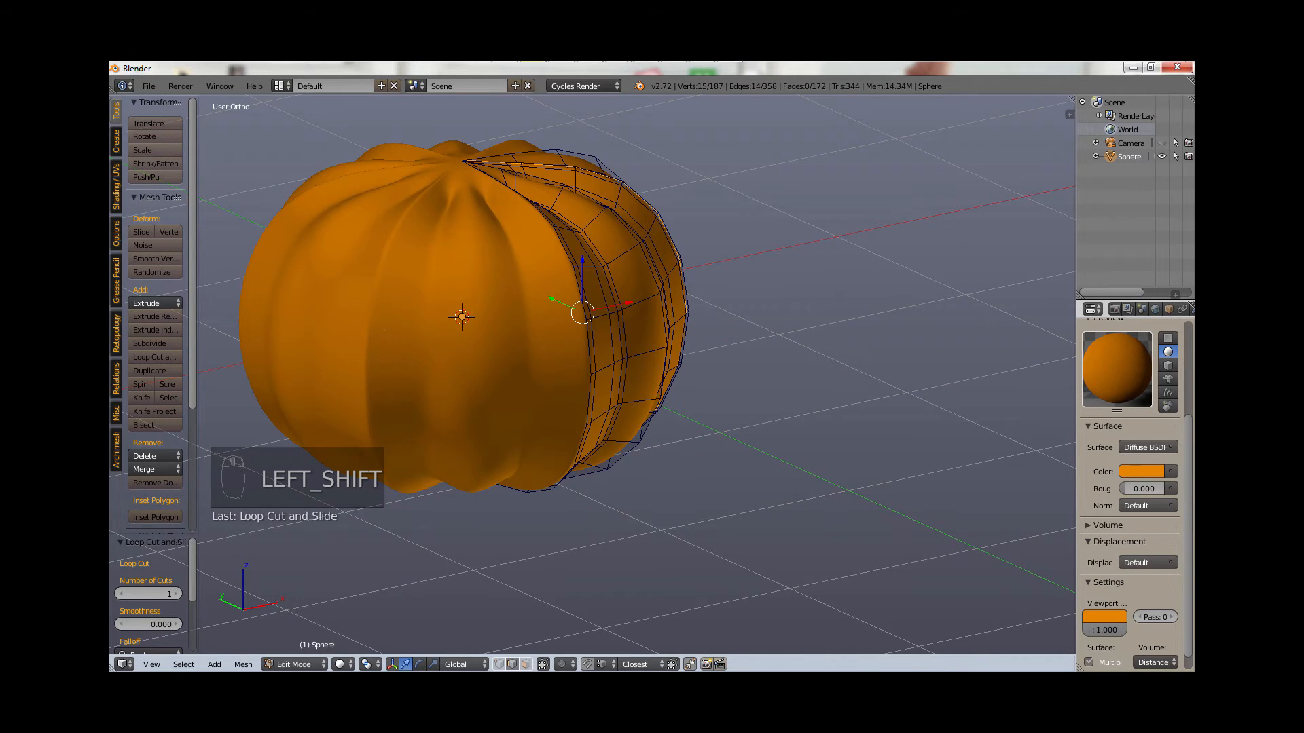
middle_click_drag(544, 326, 699, 411, "shift")
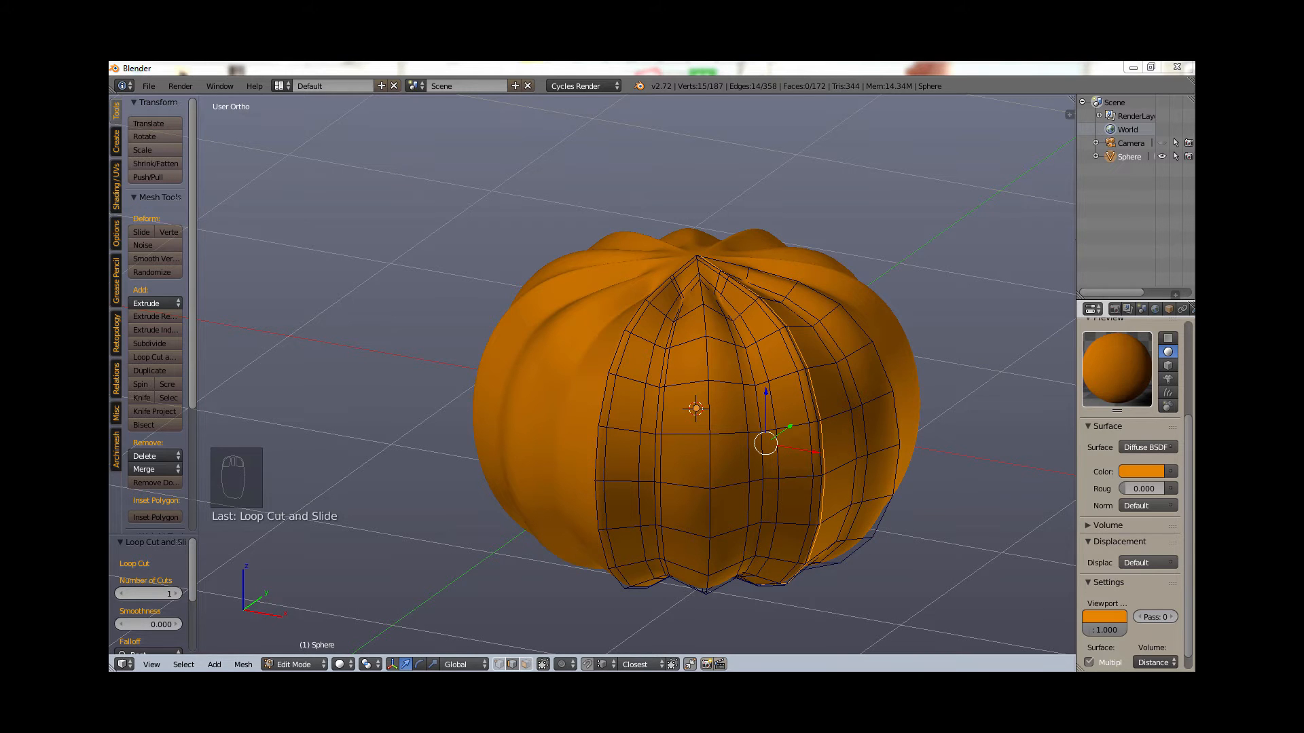
Step: Switch to Object Mode and apply the pumpkin's Mirror modifier, keeping the Subsurf modifier
left_click_drag(1076, 241, 913, 247)
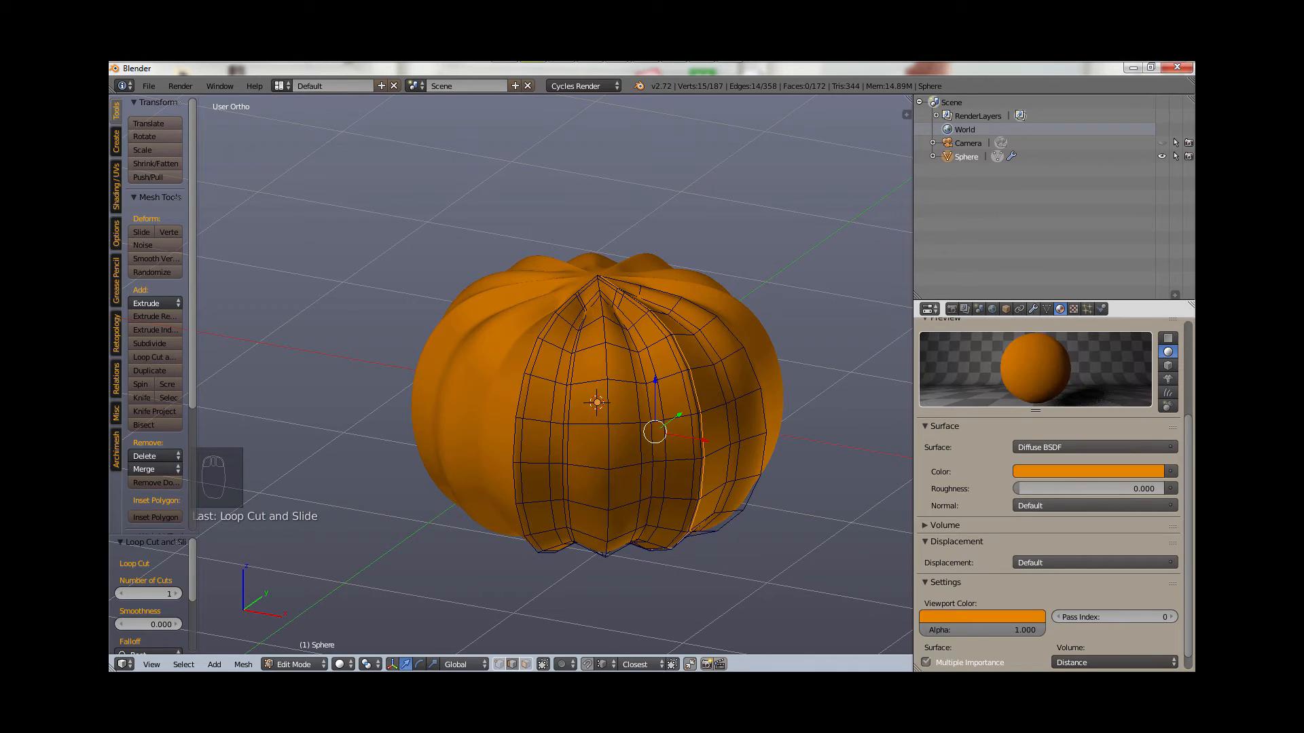
left_click(1032, 309)
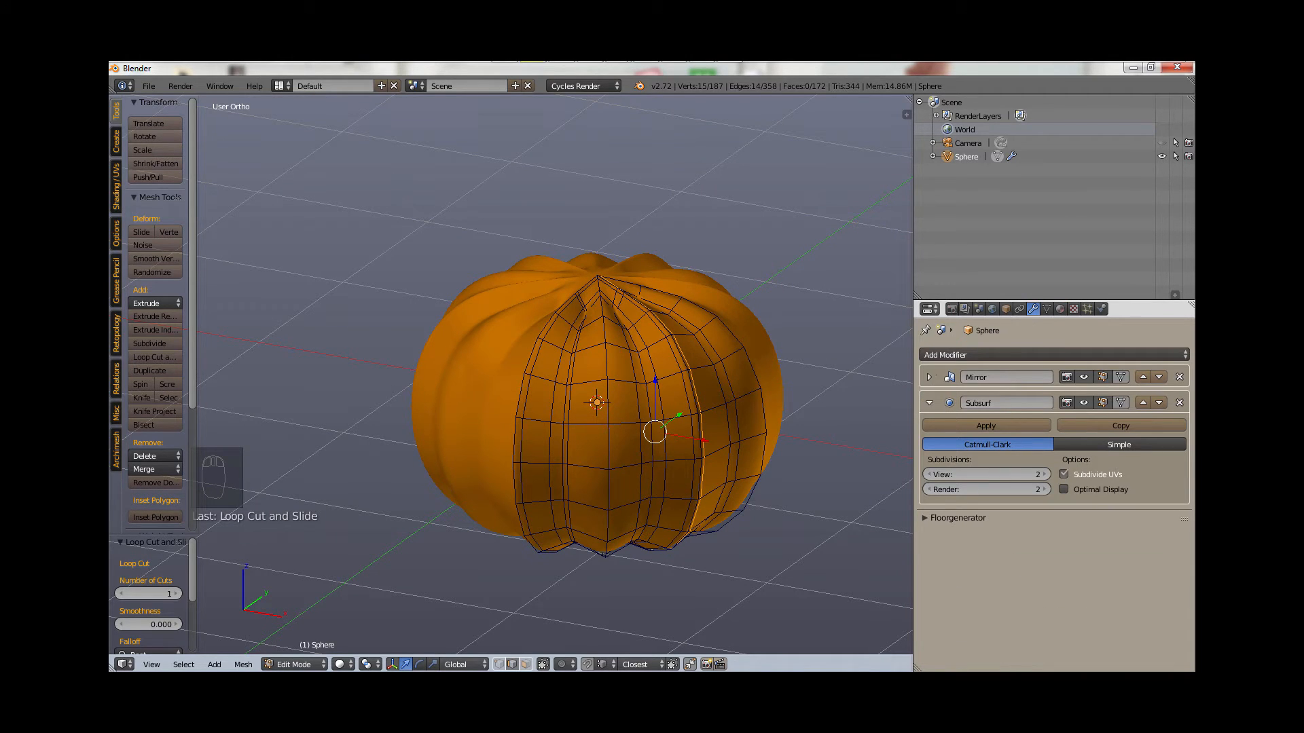
left_click(928, 376)
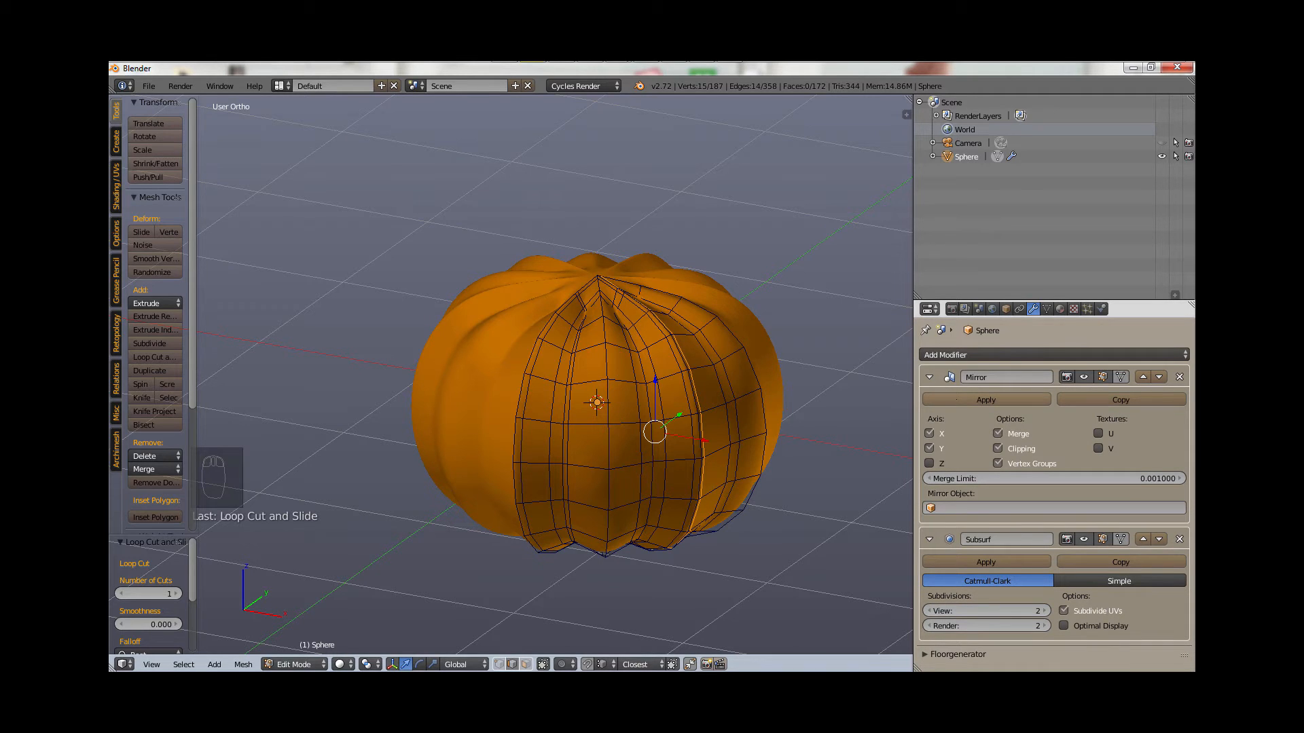
left_click(978, 399)
left_click(293, 665)
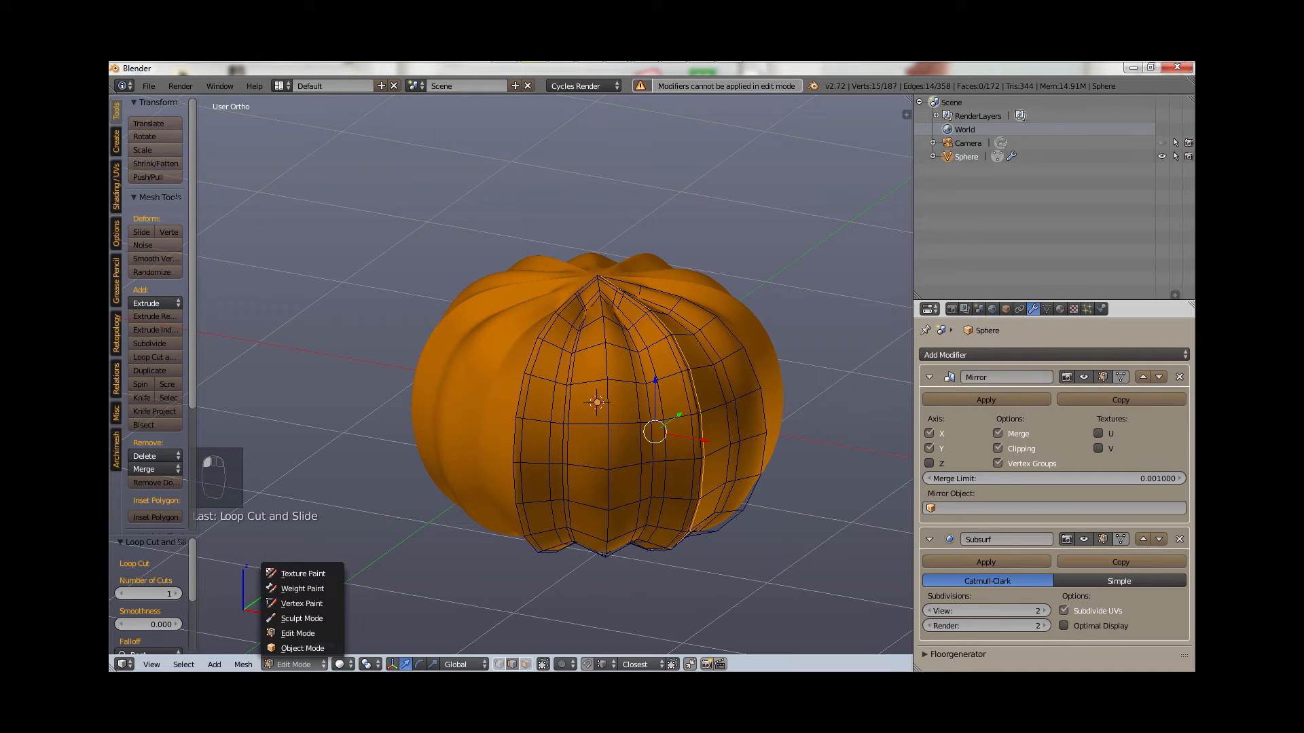
left_click(303, 648)
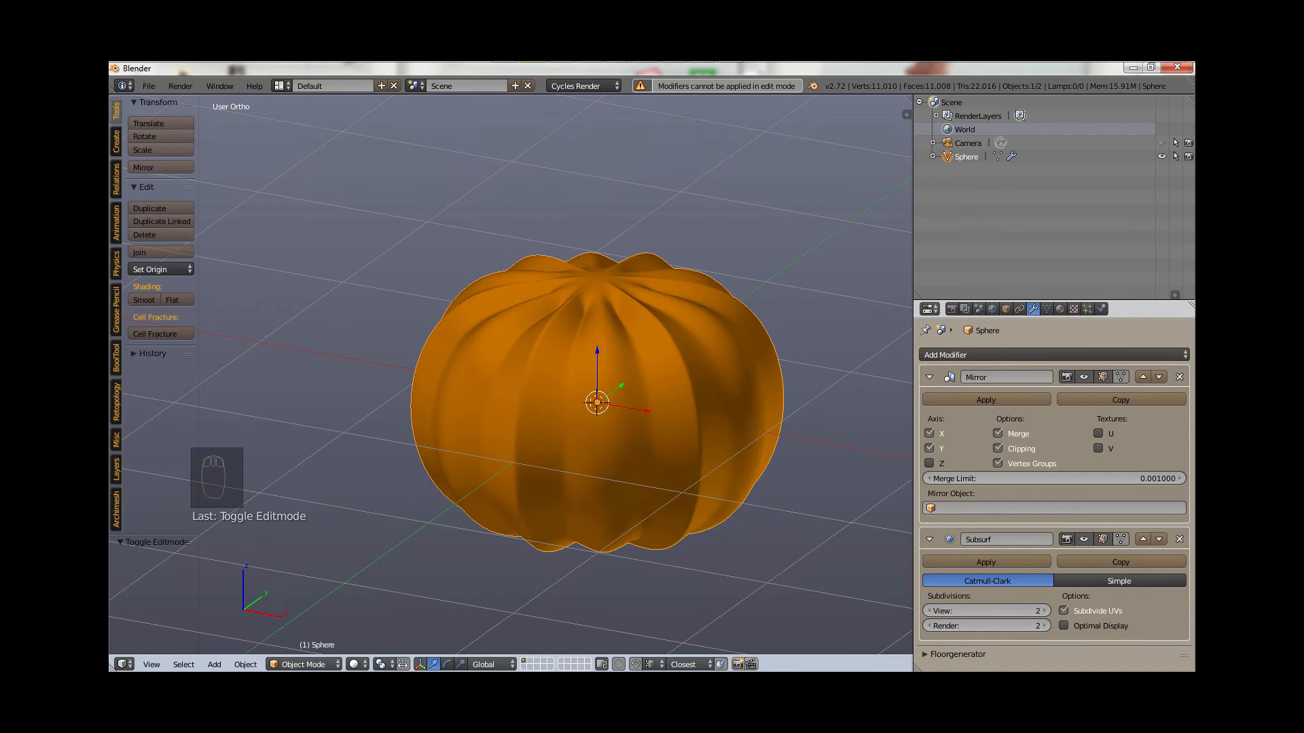
left_click(982, 399)
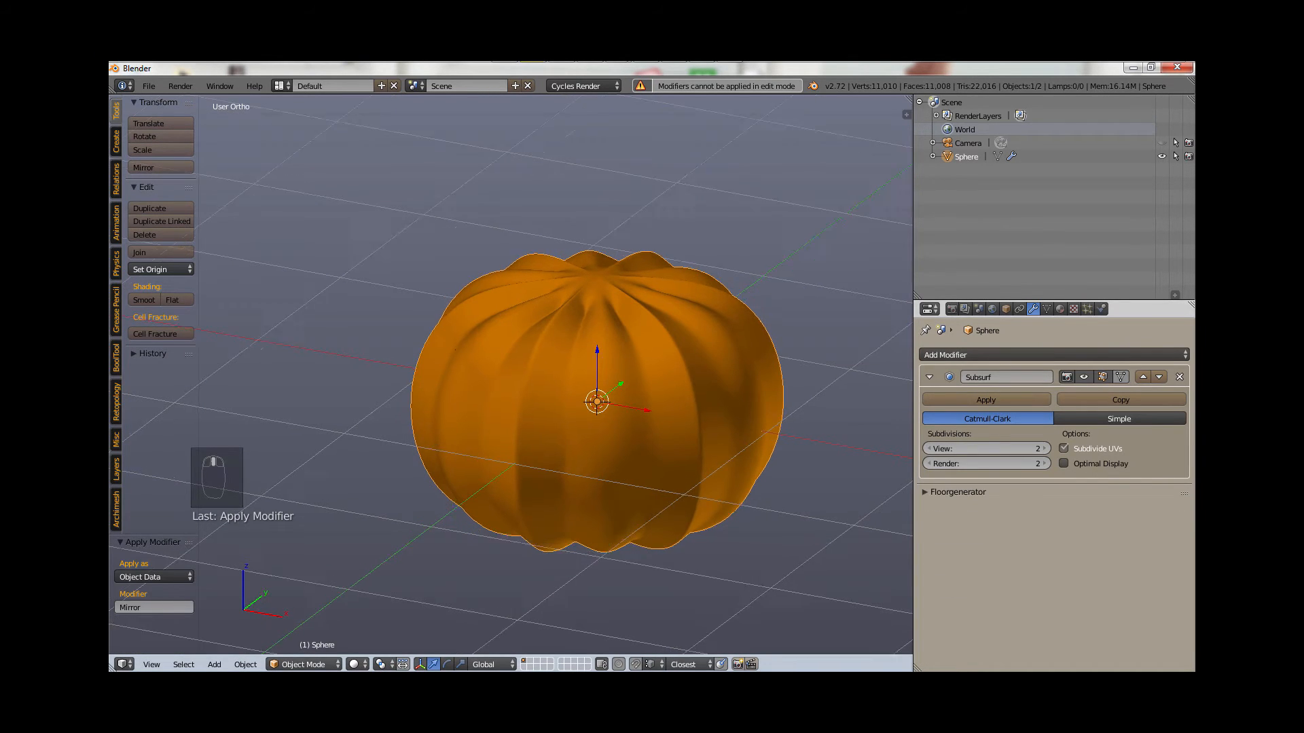
Step: Return the full pumpkin mesh to Edit Mode
mouse_move(611, 381)
middle_mouse_down()
mouse_move(641, 411)
mouse_move(626, 393)
middle_mouse_up()
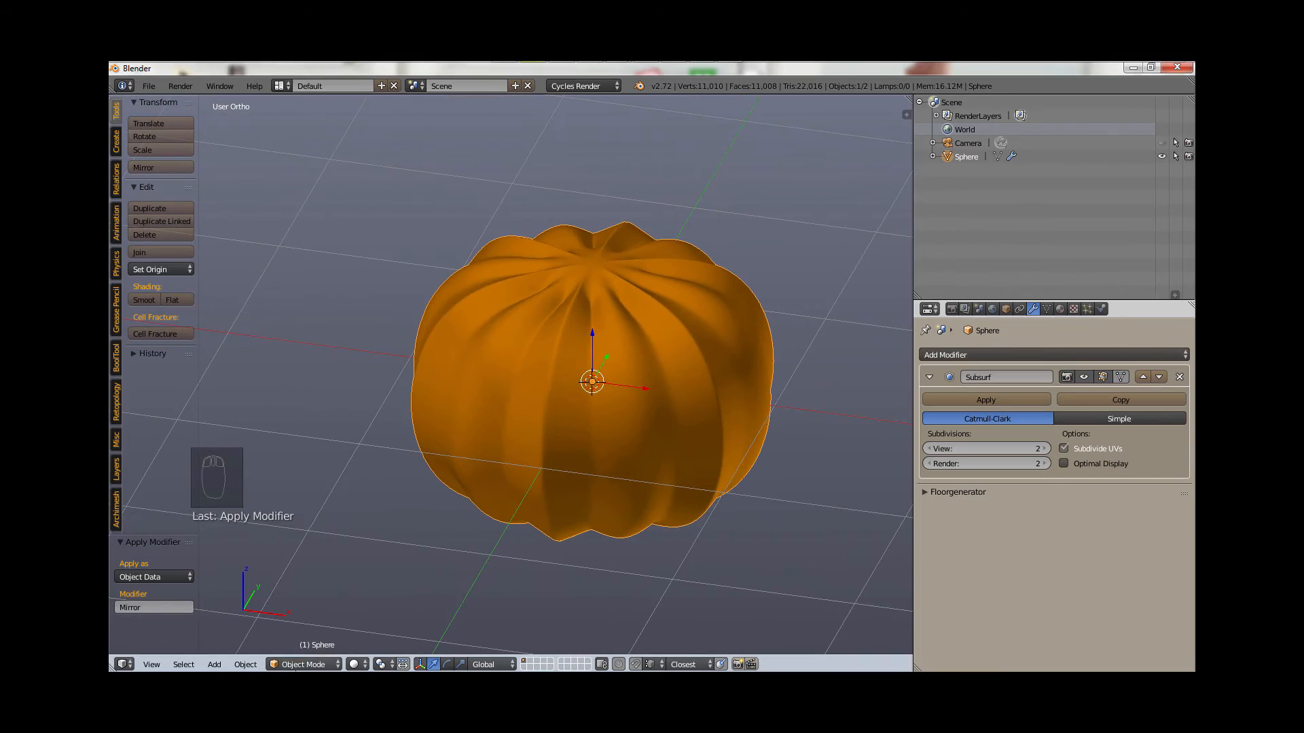
left_click(304, 664)
left_click(305, 633)
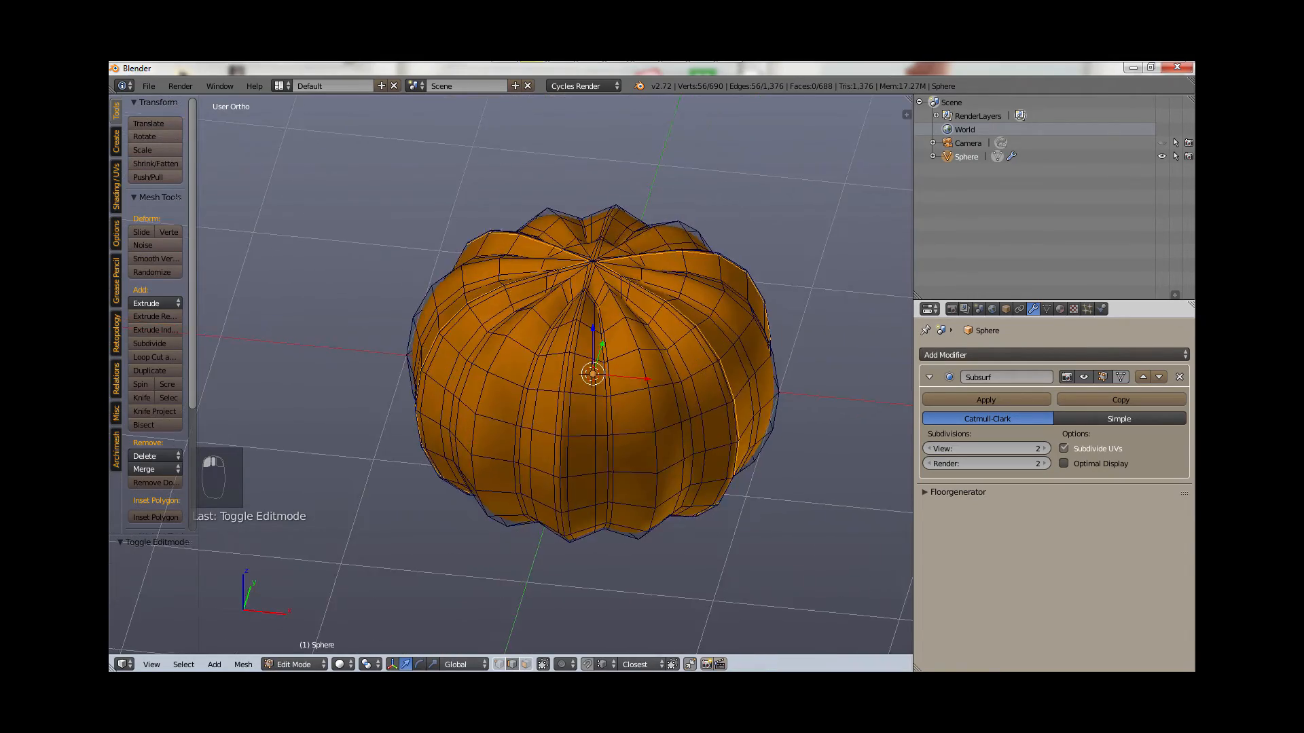
Step: Try moving a single edge near the top of the pumpkin mesh
middle_click_drag(468, 407, 445, 468)
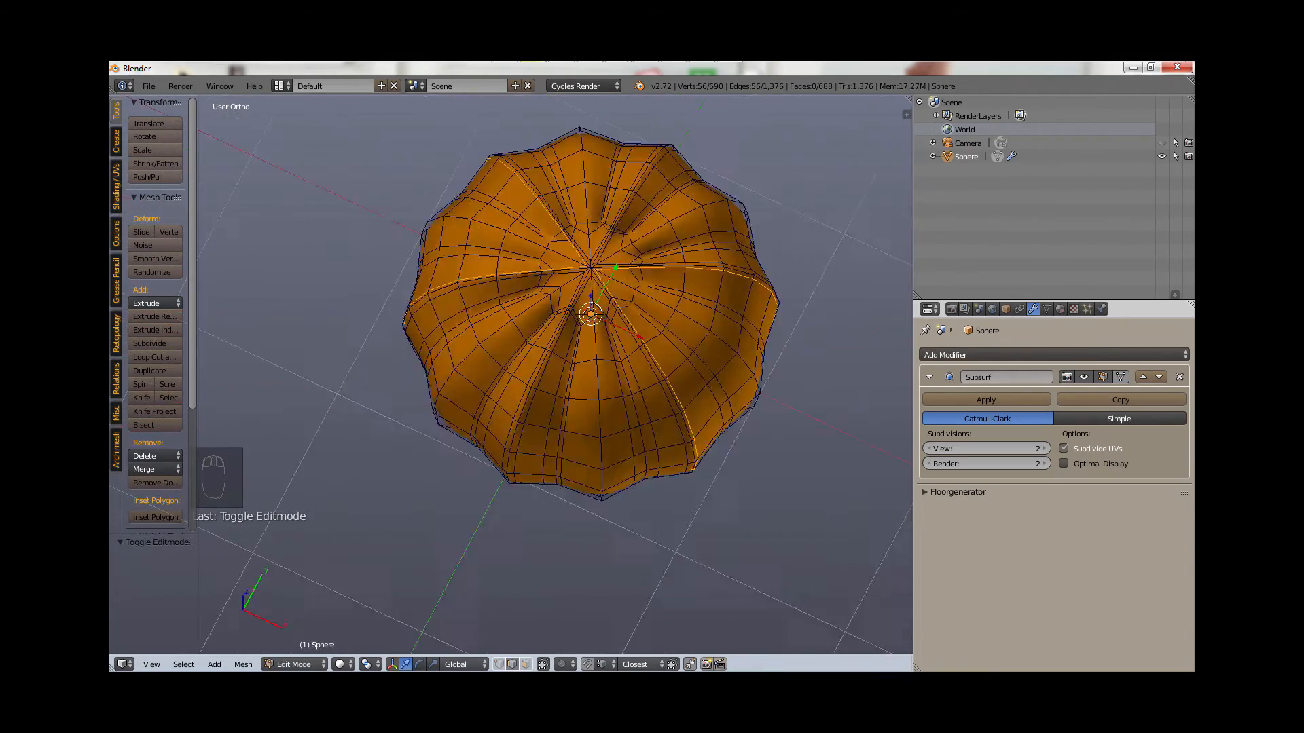
middle_click_drag(584, 400, 451, 357)
right_click(485, 285)
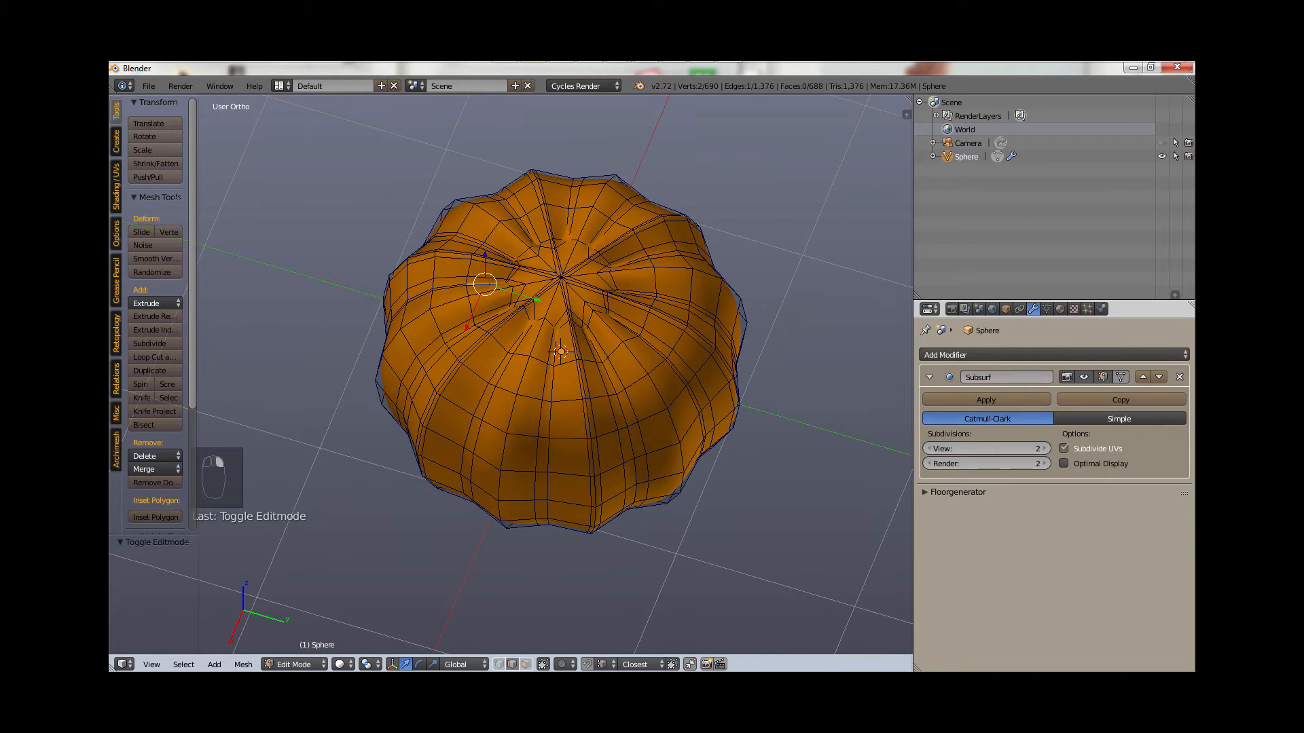
key("g")
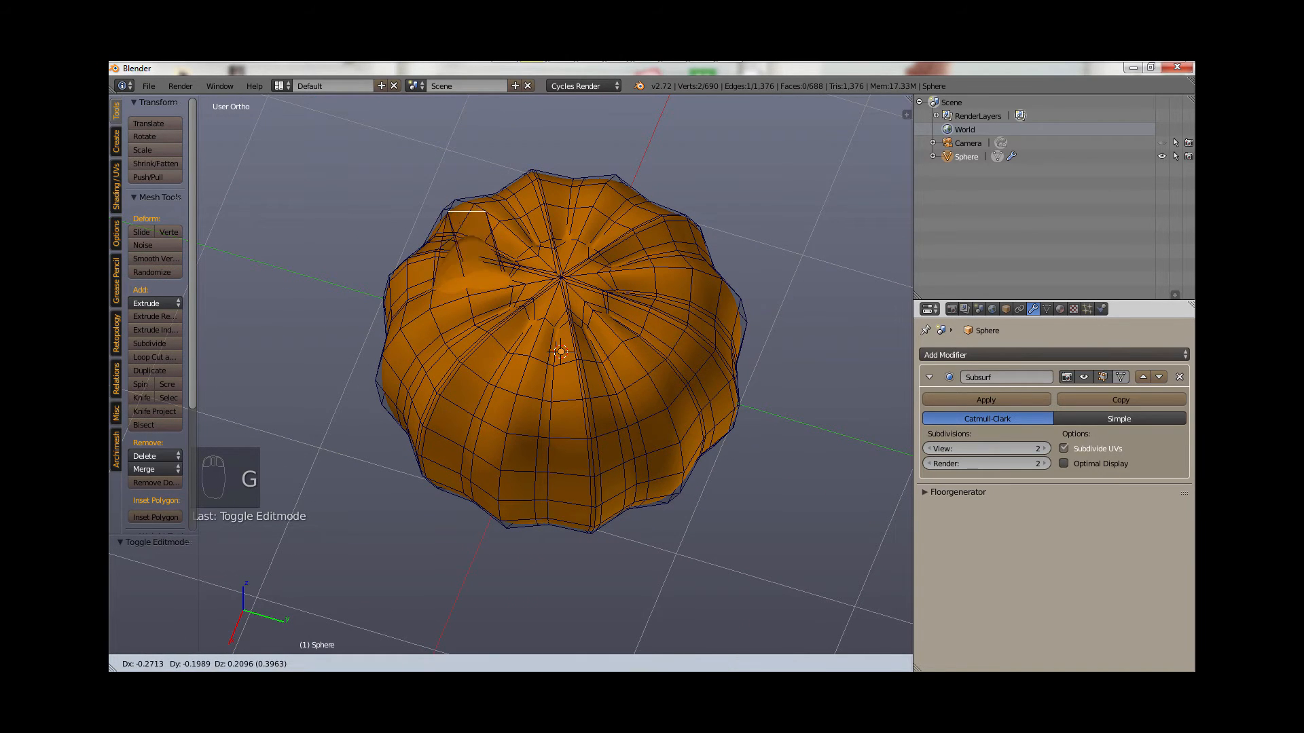
key("Escape")
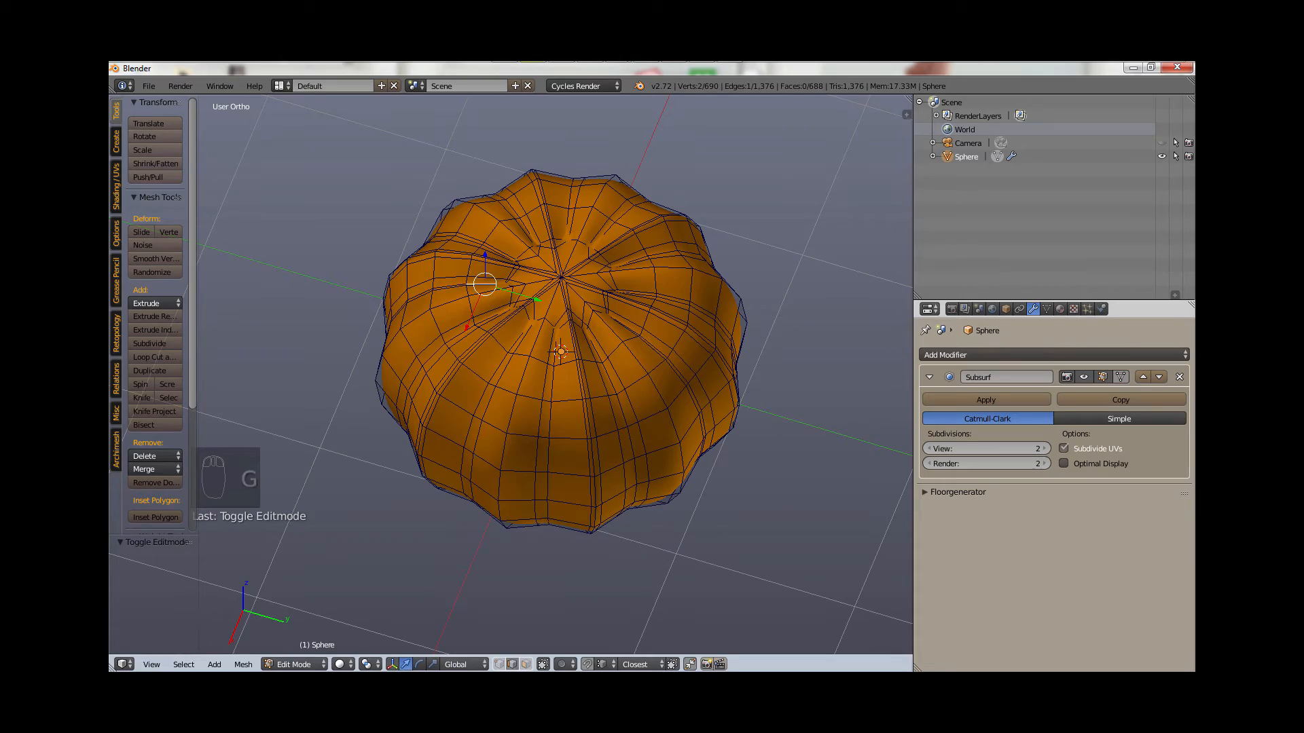
right_click(658, 387)
middle_click_drag(657, 387, 537, 311)
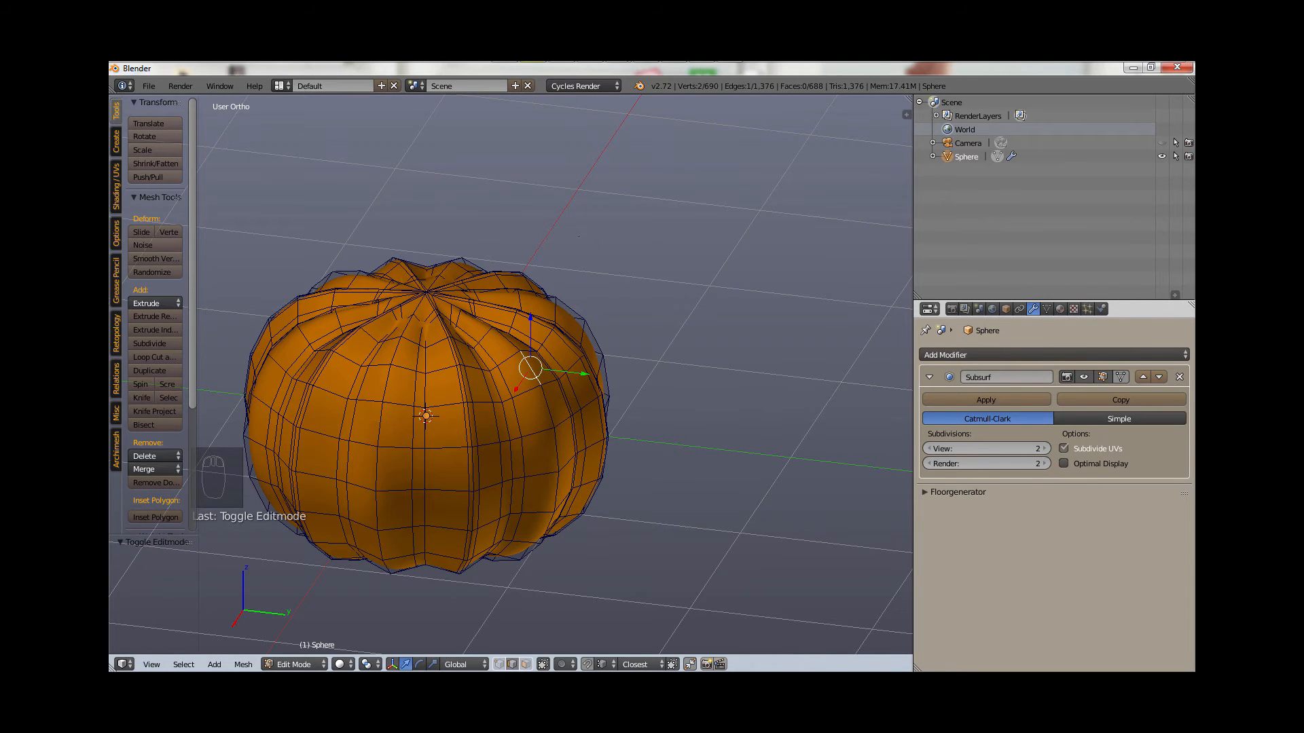
Step: From the top view, select the pole vertex at the pumpkin's centre in vertex selection and delete it
key("KP_7")
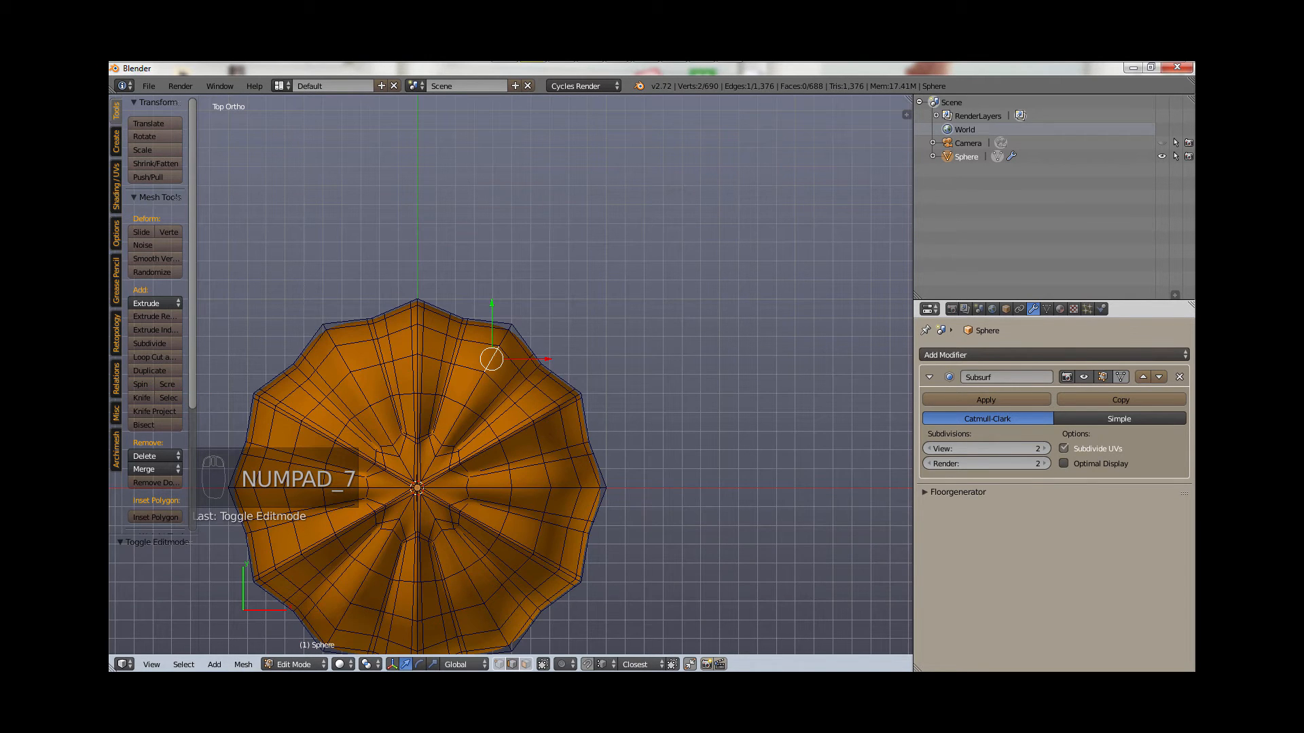
scroll(498, 552, "up", 3)
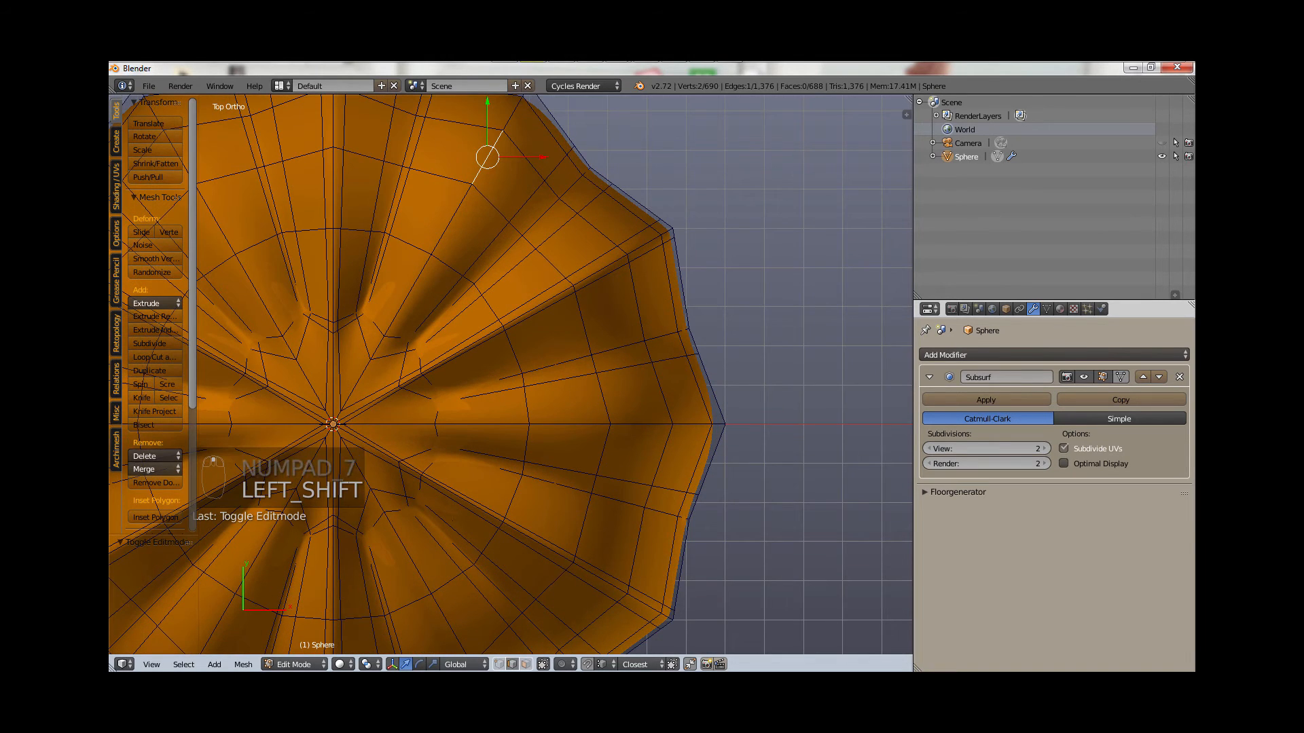
middle_click_drag(475, 374, 577, 359, "shift")
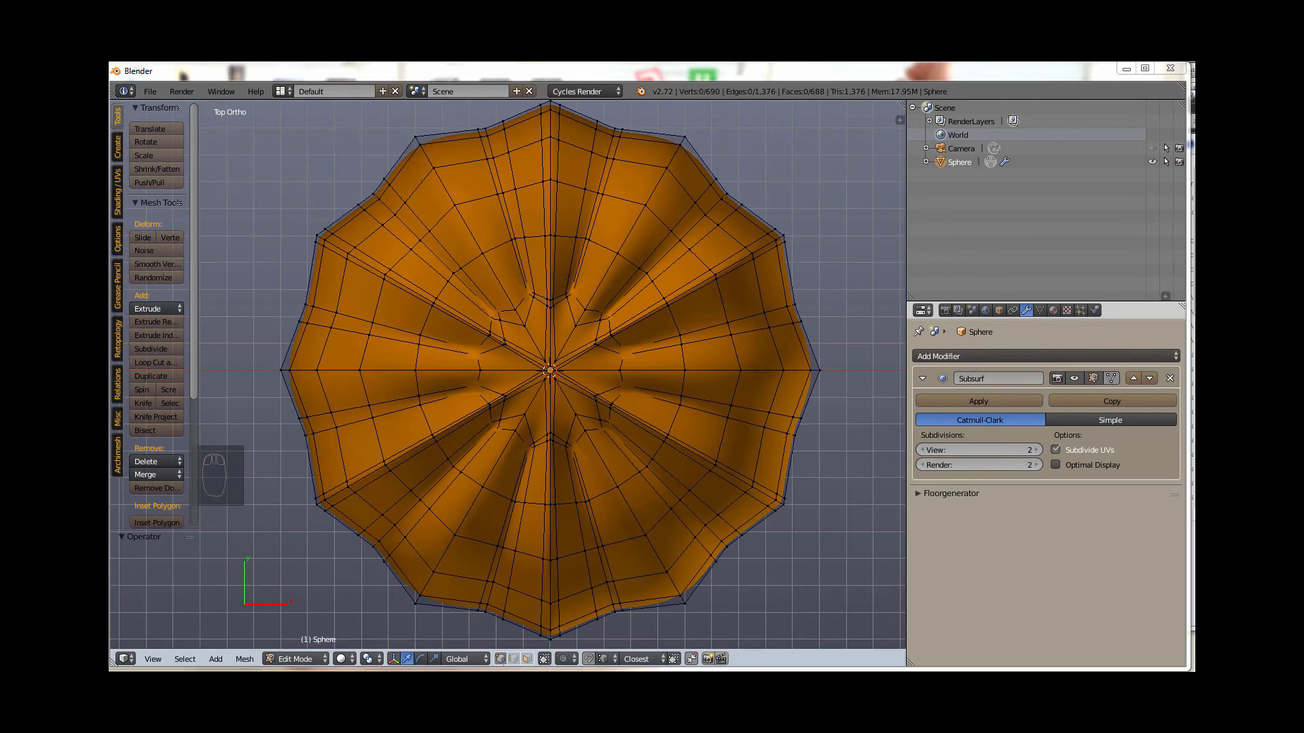
left_click(808, 660)
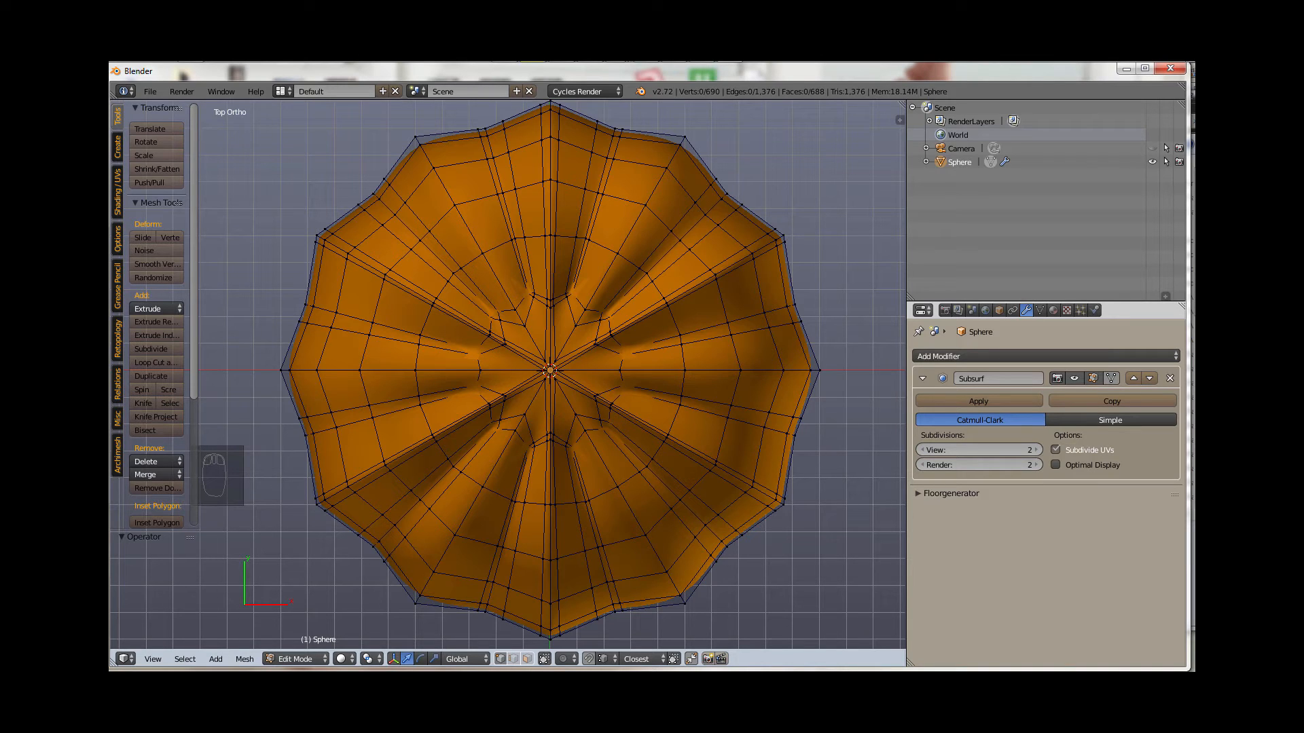
right_click(555, 370)
key("x")
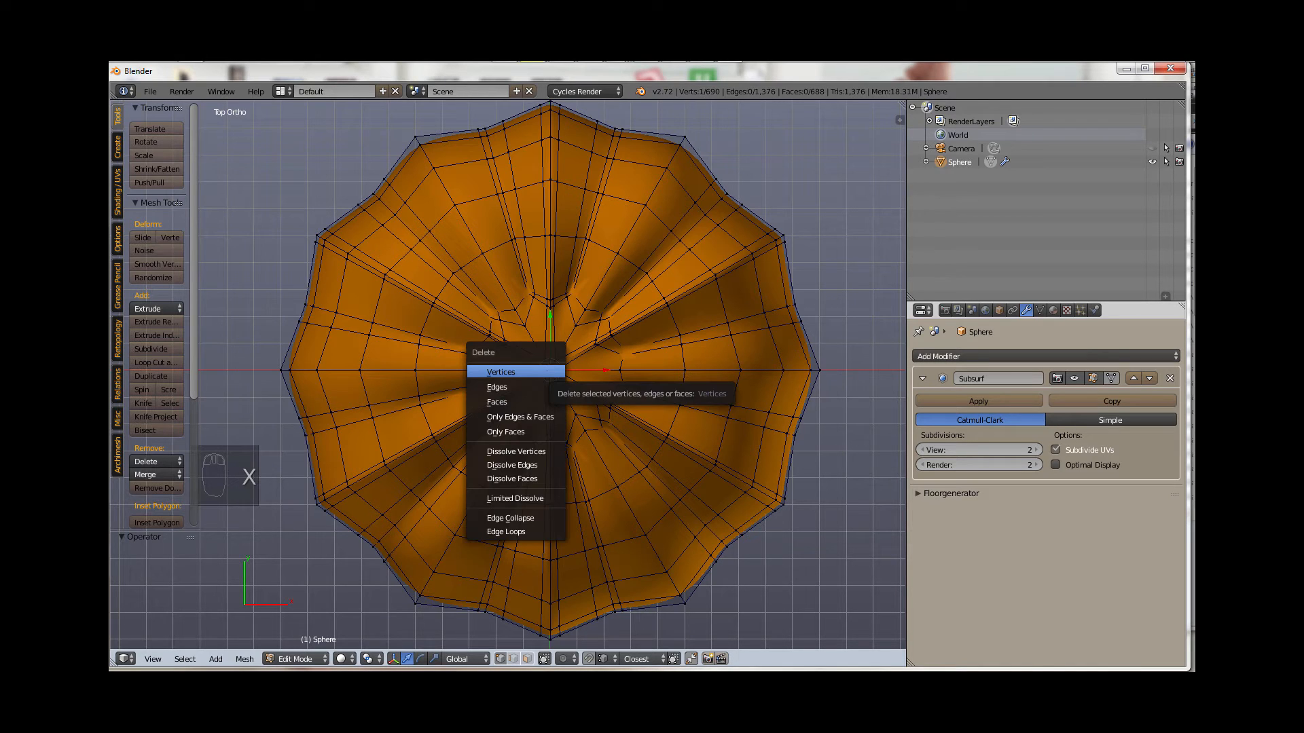
left_click(548, 371)
Step: Delete the six inner vertices surrounding the hole at the pumpkin's top centre
scroll(508, 375, "up", 5)
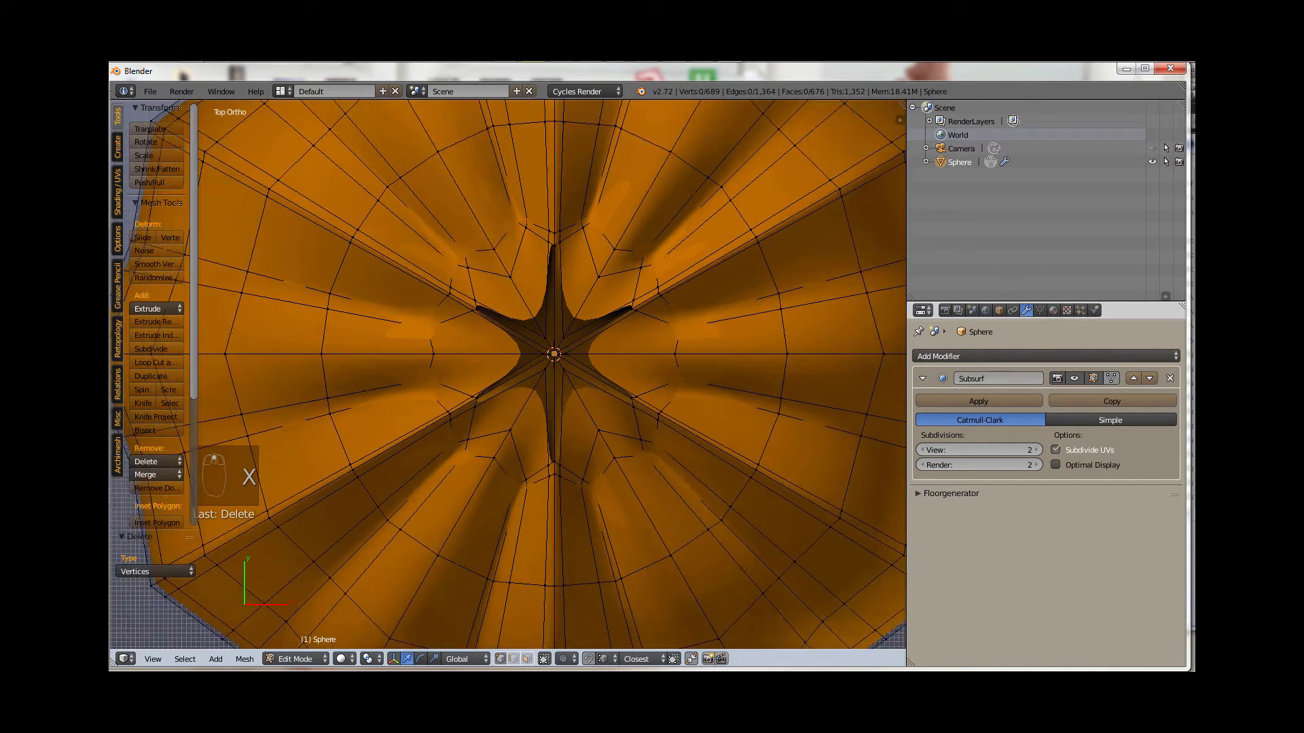
scroll(570, 353, "up", 6)
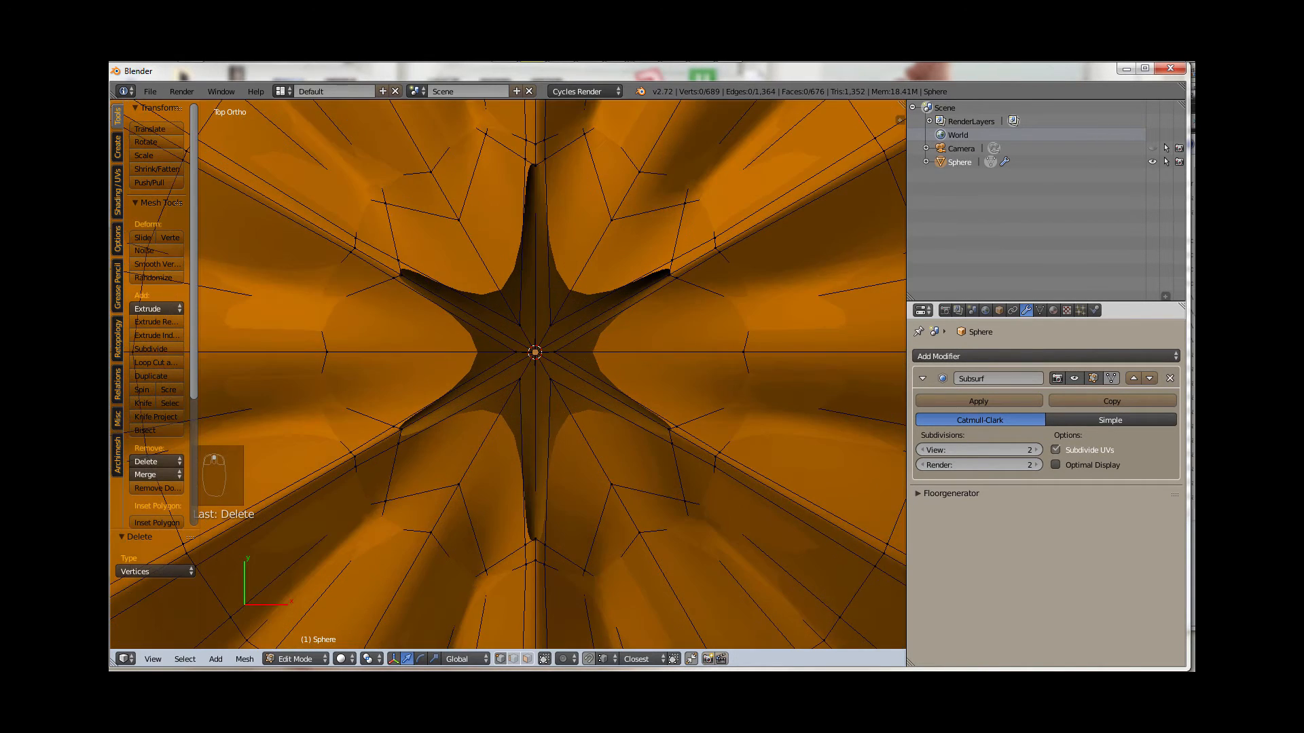
scroll(471, 349, "down", 1)
right_click(471, 349)
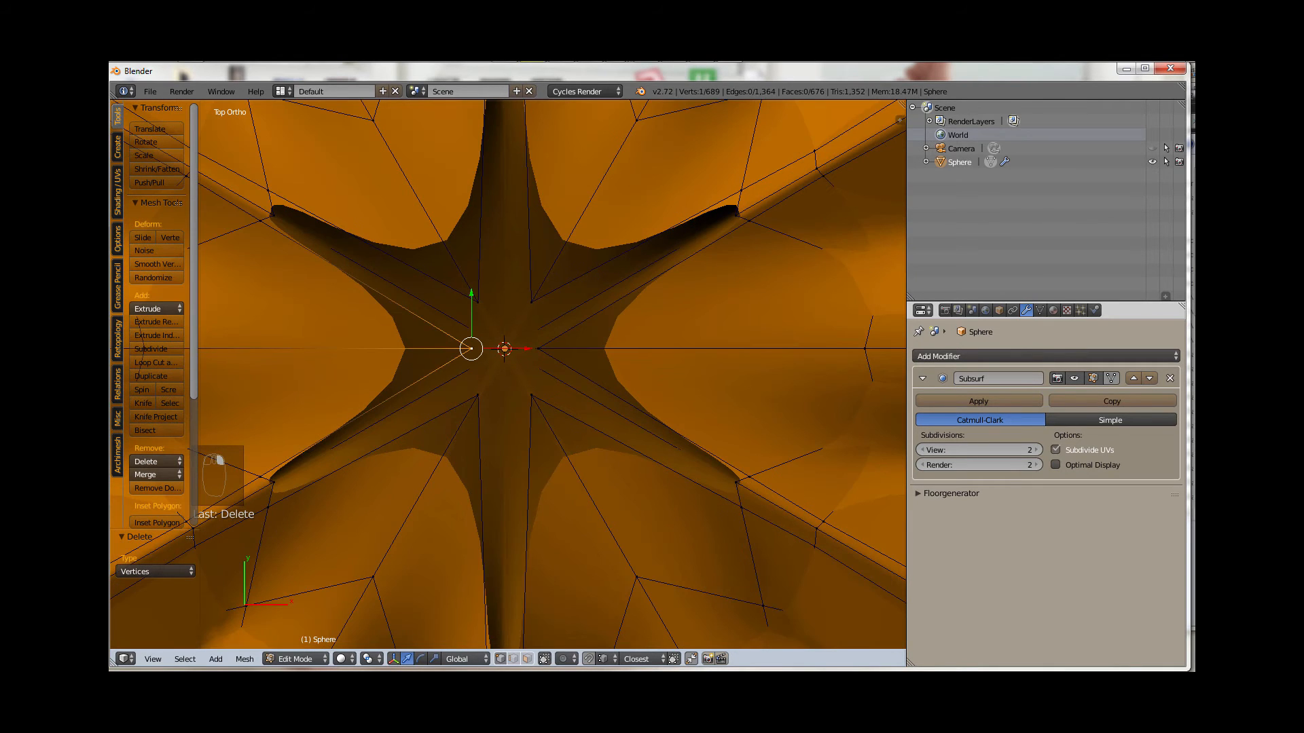
right_click(477, 302, "shift")
right_click(531, 302, "shift")
right_click(538, 349, "shift")
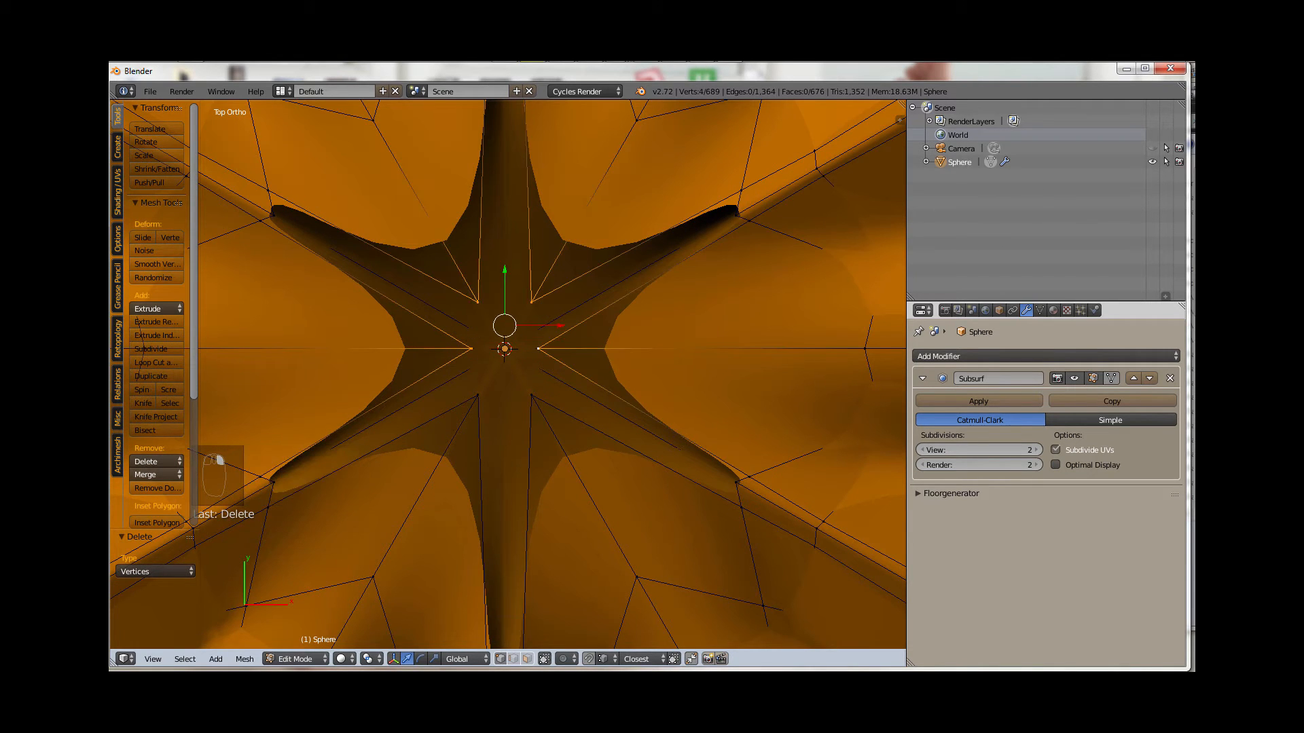
right_click(531, 396, "shift")
right_click(478, 395, "shift")
key("x")
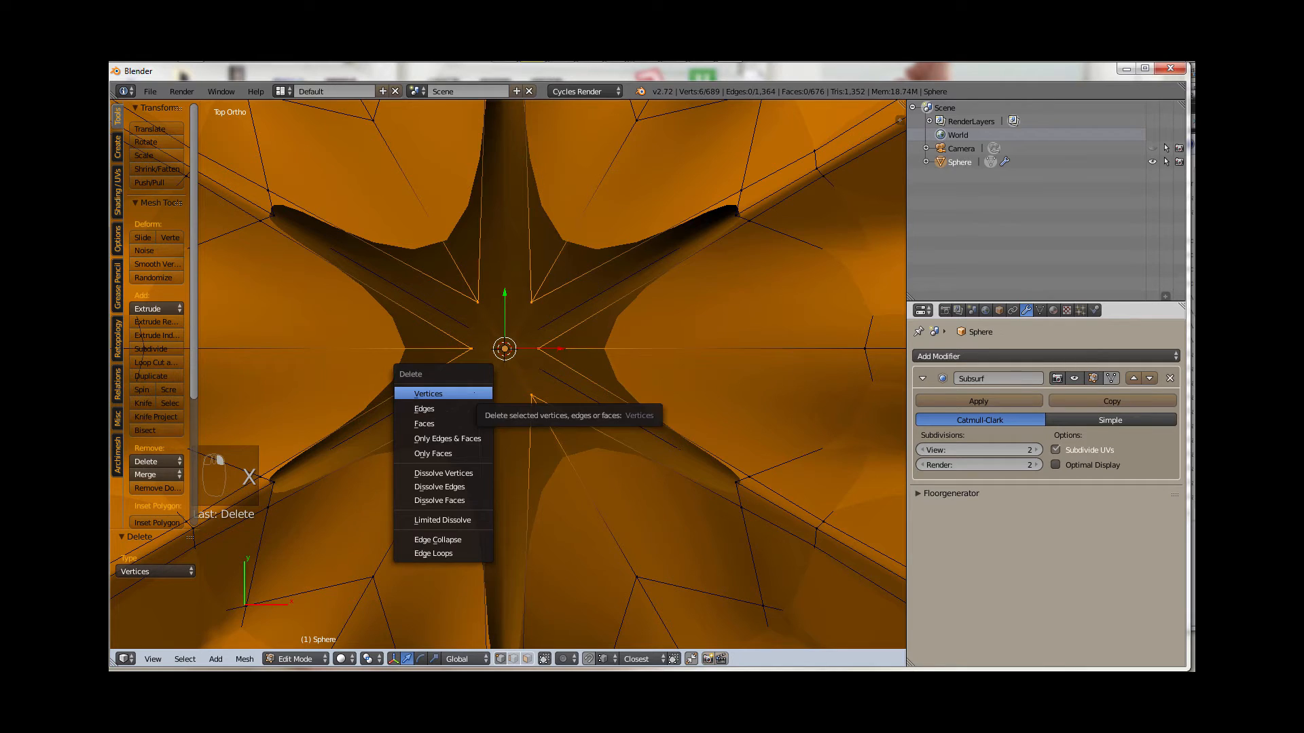
left_click(474, 394)
scroll(508, 375, "down", 2)
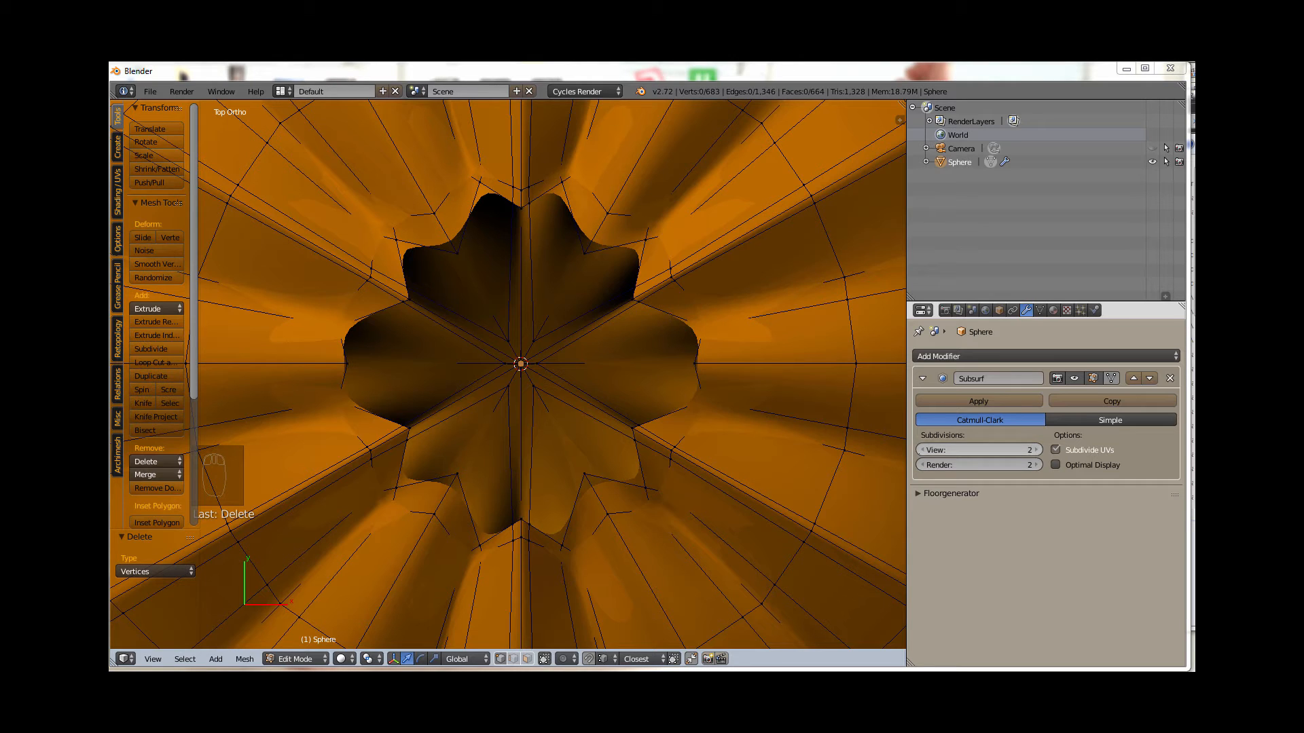
Step: Set the Subsurf View subdivisions to 0 and merge the three vertices at the upper-left groove's inner end at their center
left_click(922, 451)
left_click(923, 450)
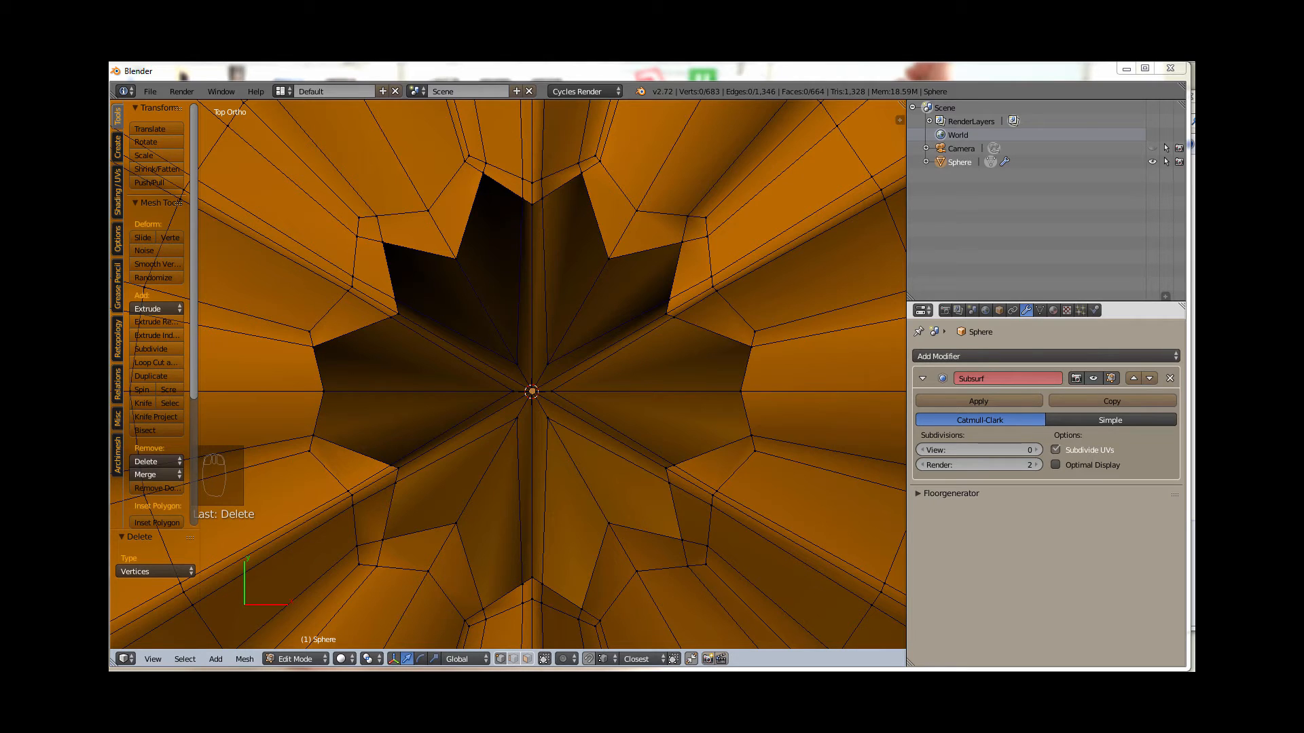
right_click(390, 318, "shift")
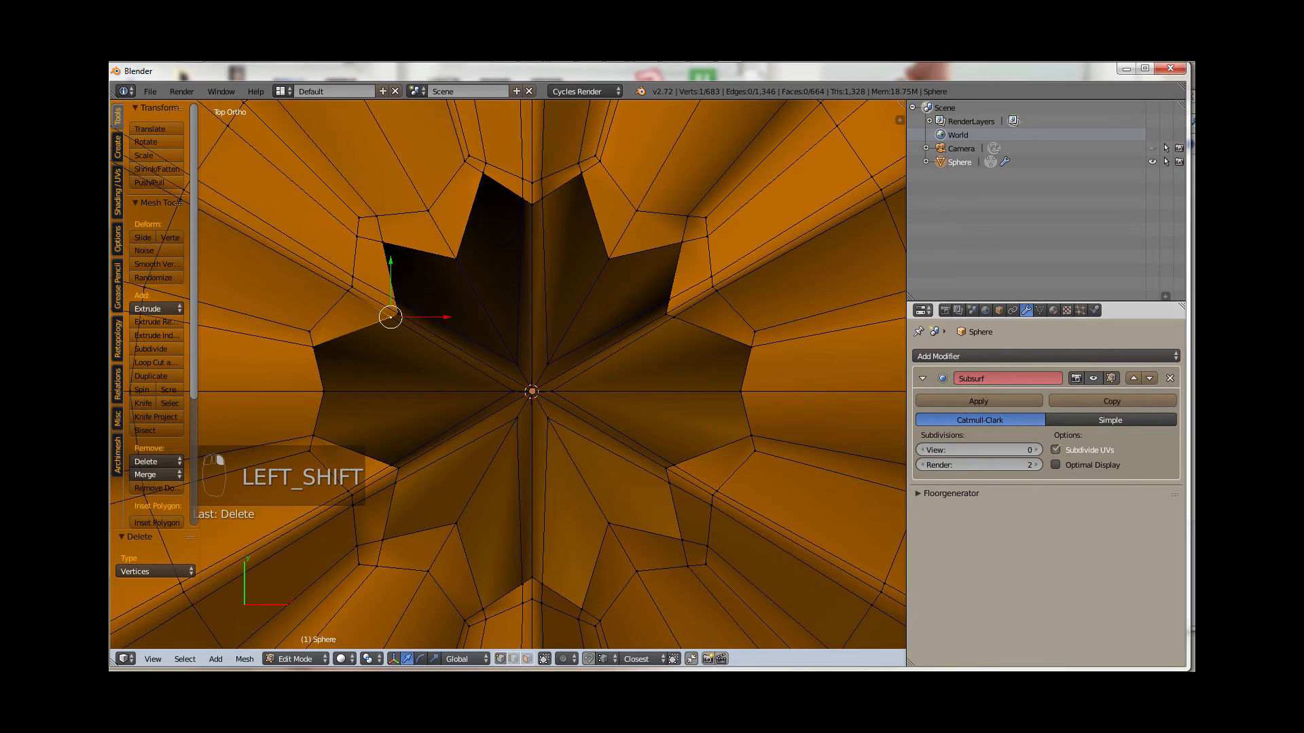
right_click(399, 312, "shift")
right_click(395, 304, "shift")
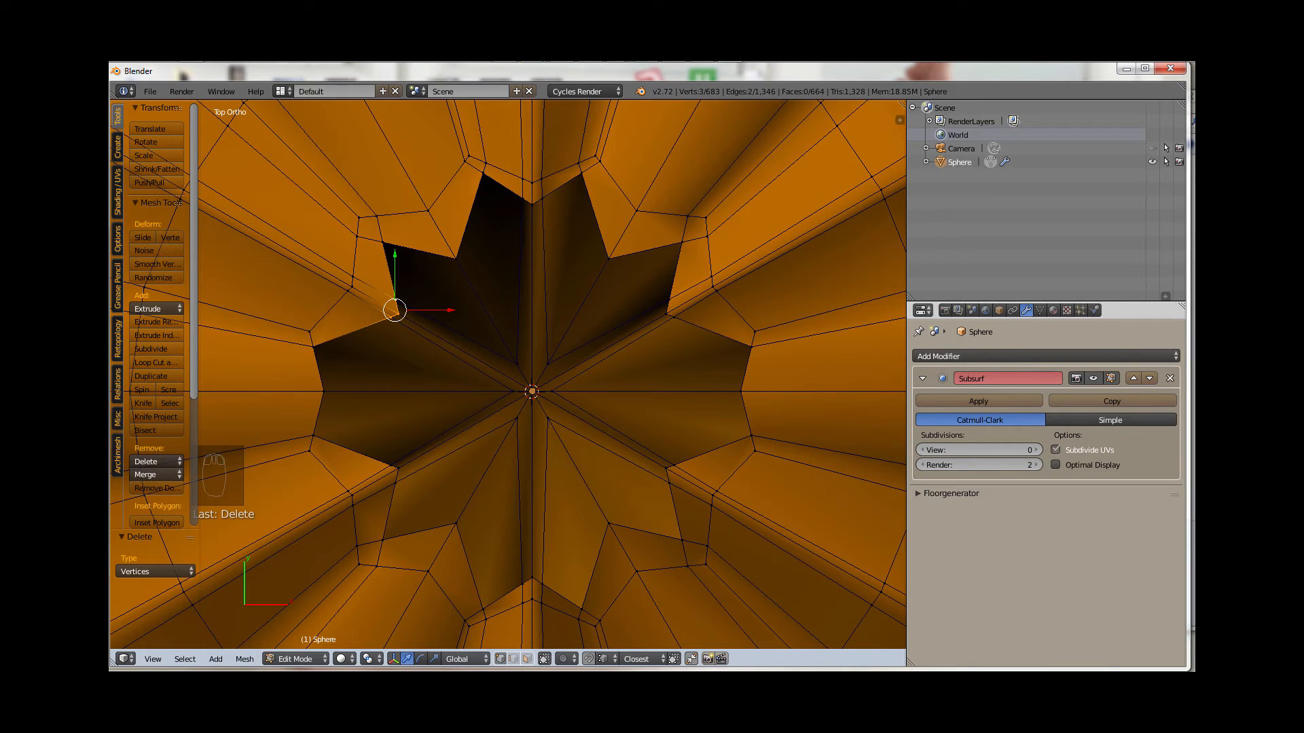
key("alt")
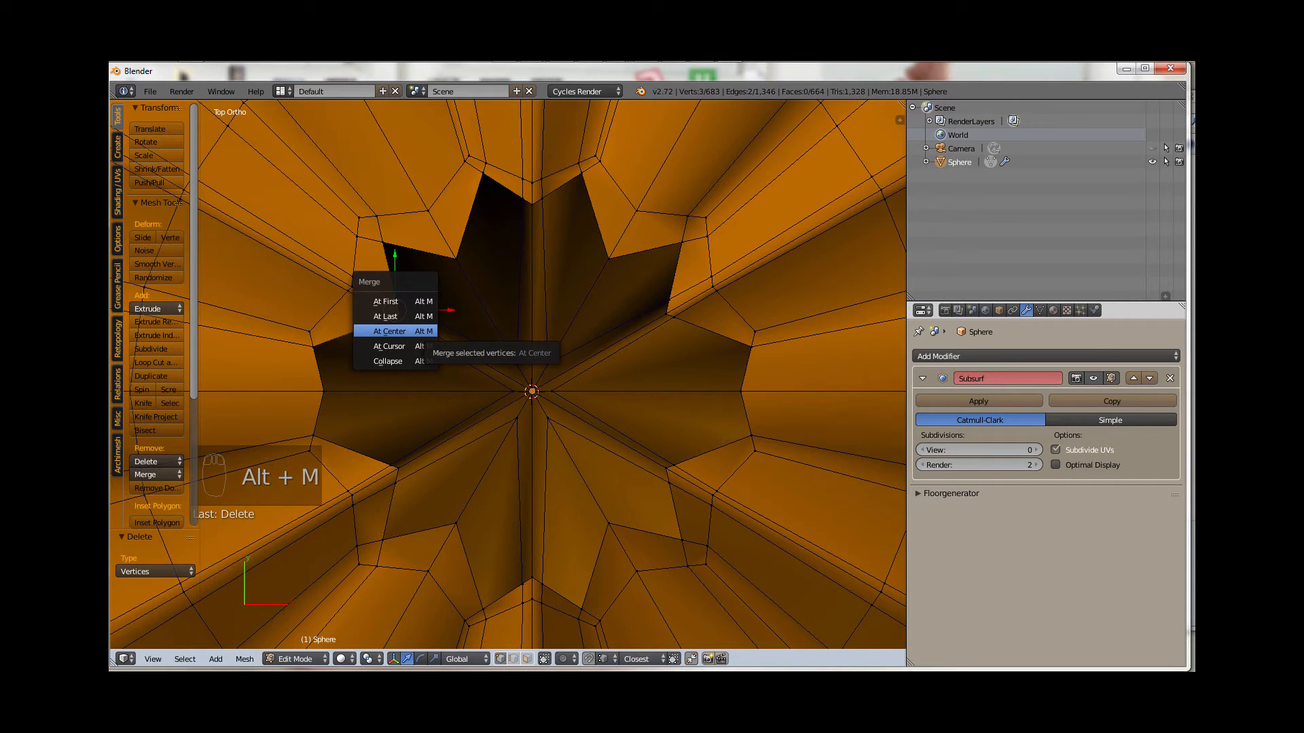
left_click(389, 332)
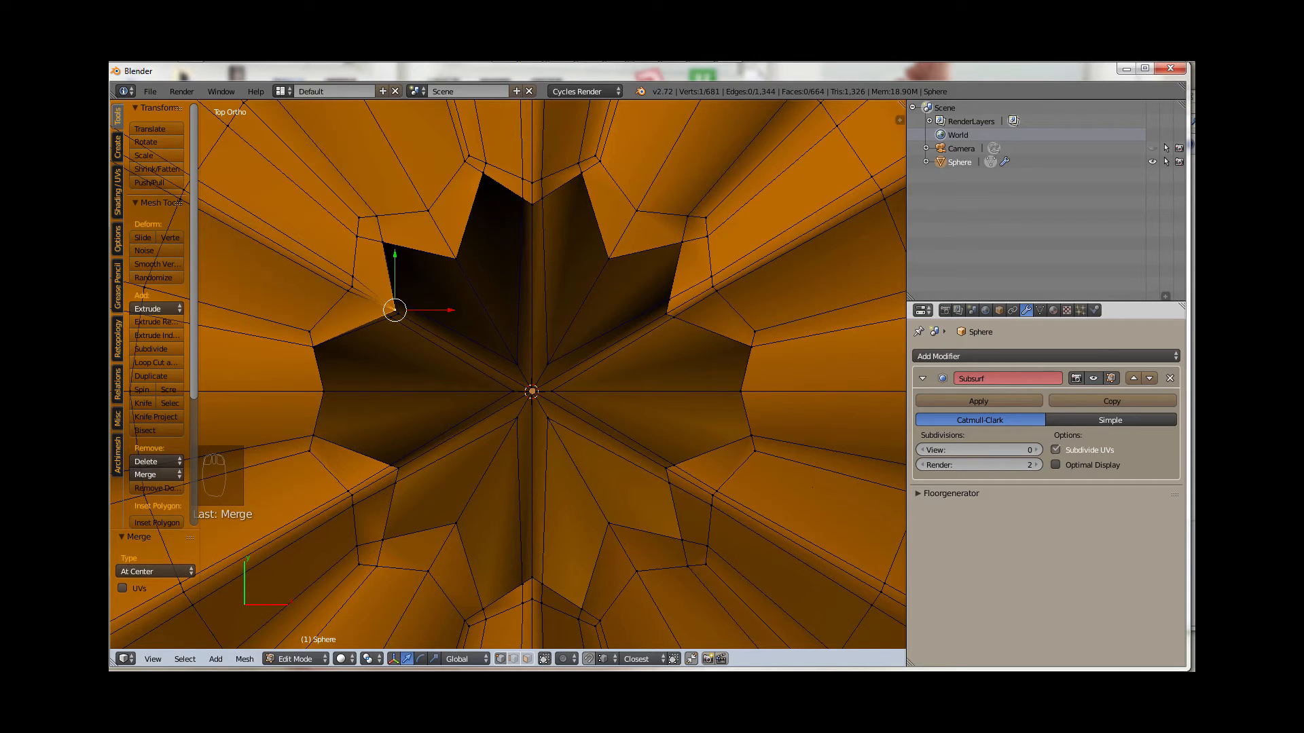
Step: Merge the three inner-end vertices of the lower-right groove at center, and likewise those of the bottom groove
right_click(669, 482)
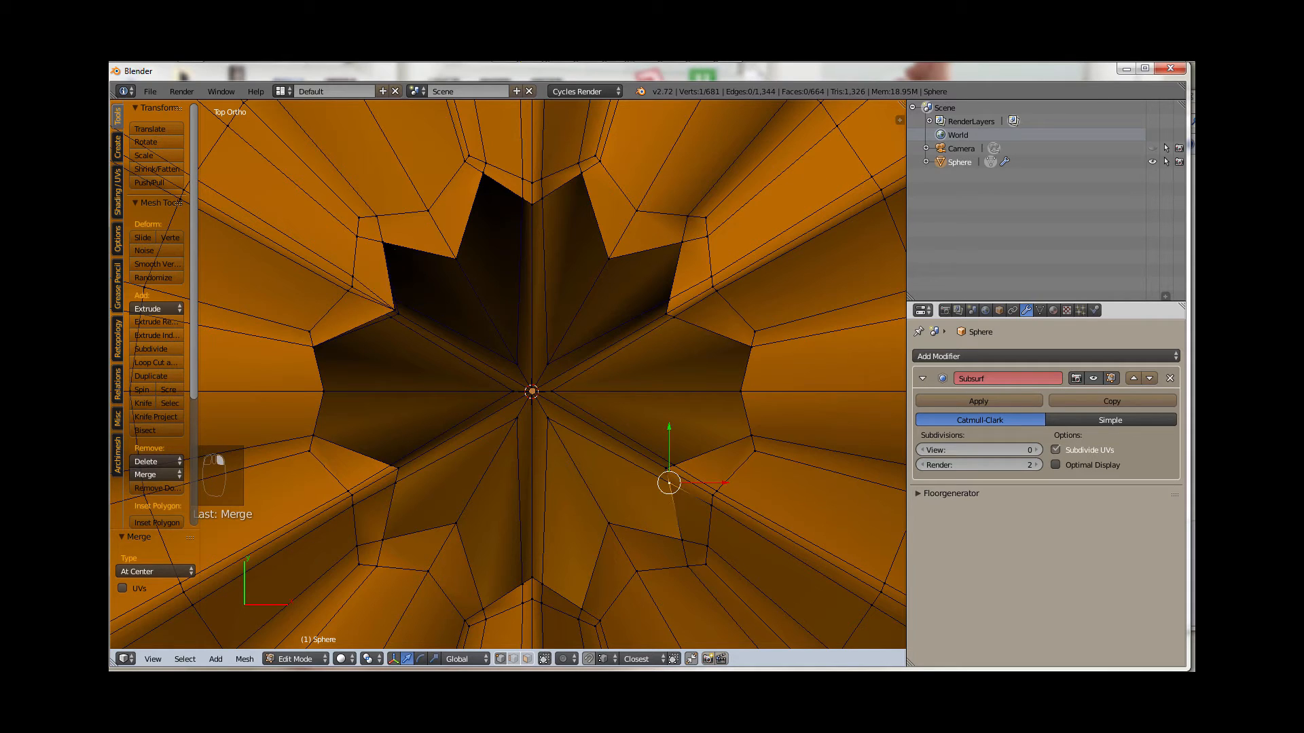
key("alt+m")
key("Return")
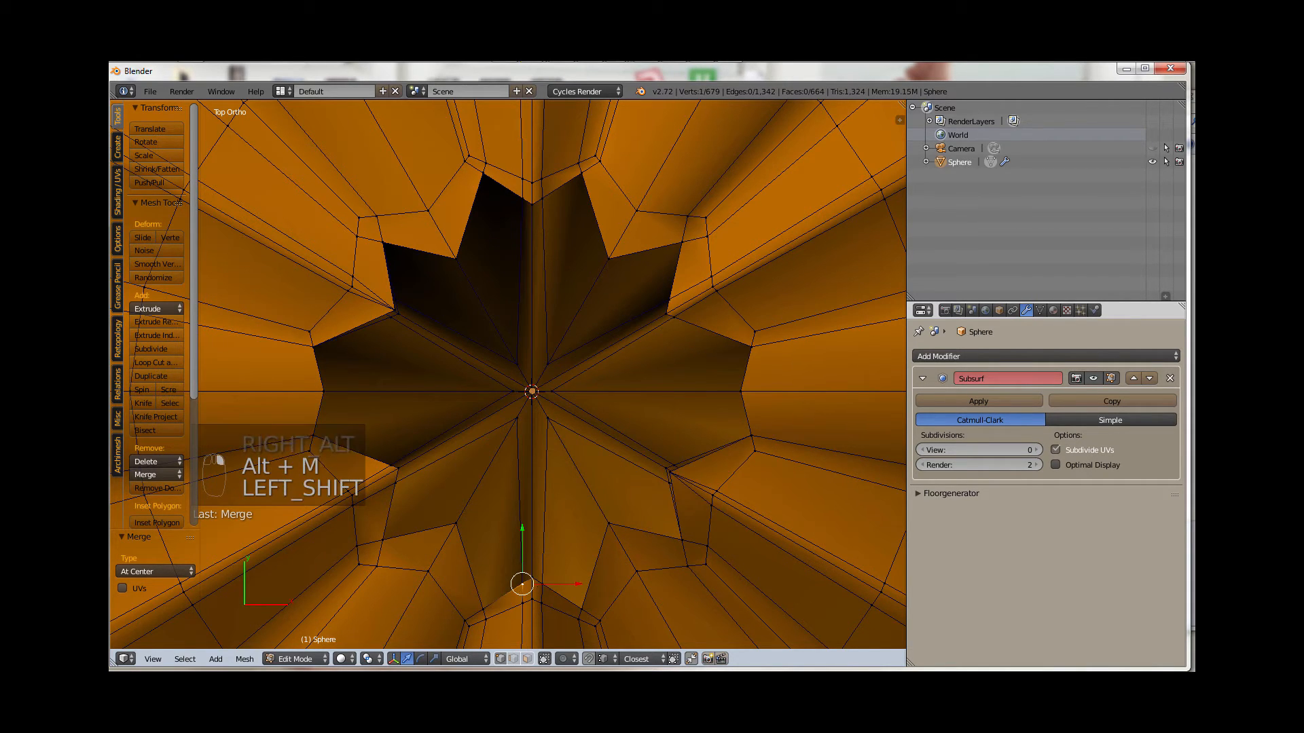
right_click(527, 581, "shift")
right_click(541, 585, "shift")
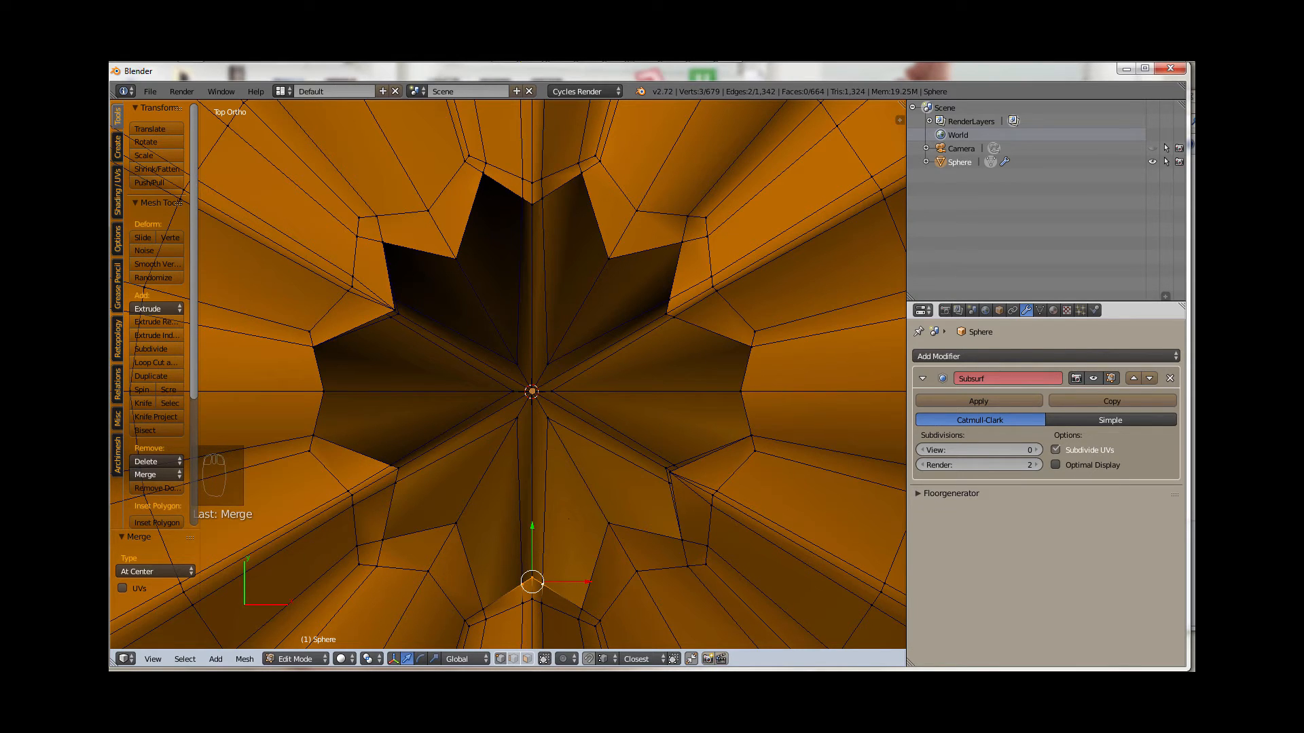
key("shift+r")
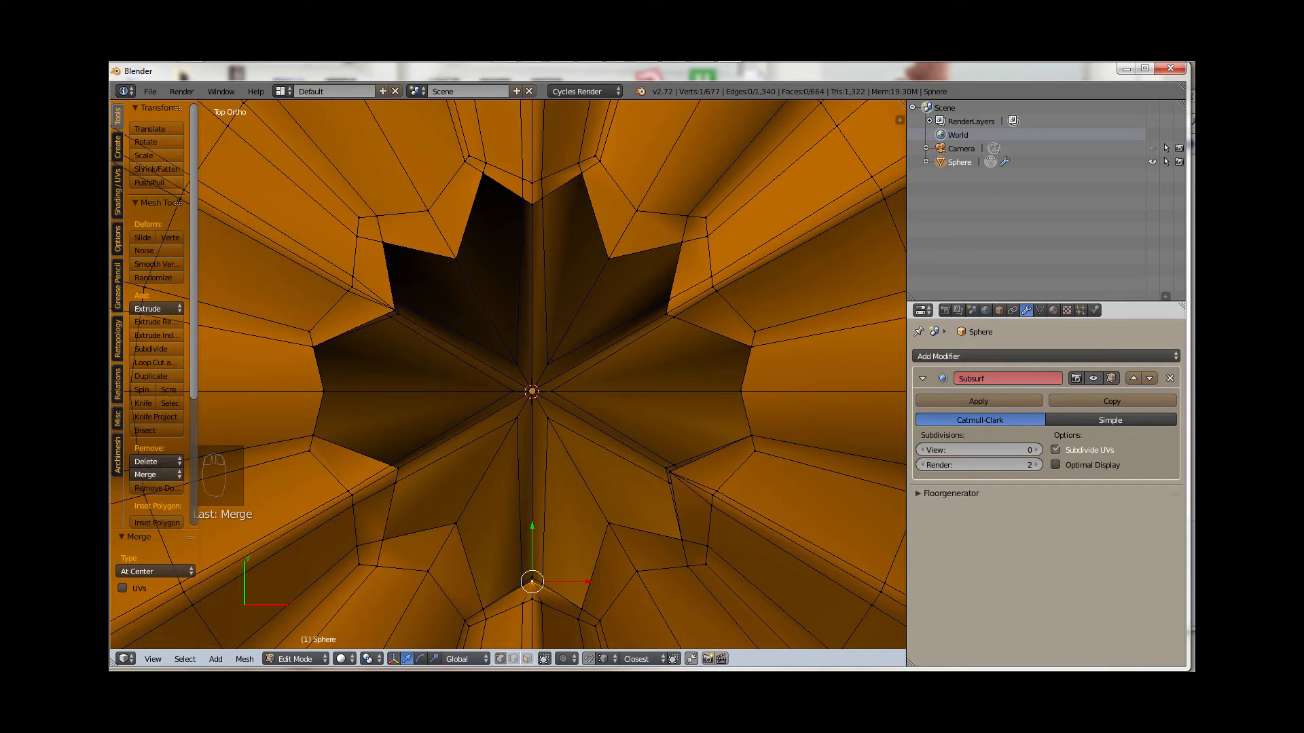
Step: Merge the three vertices at the inner end of the lower-left groove at their center
right_click(396, 483)
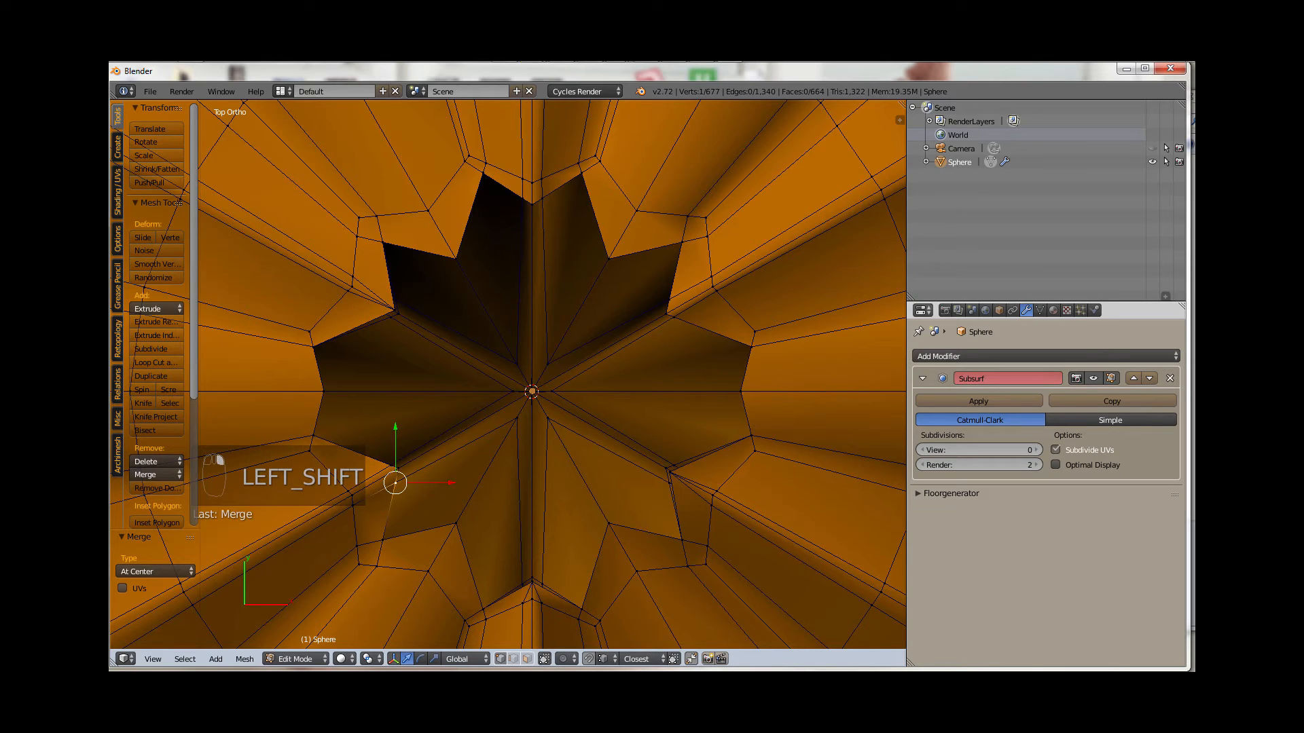
right_click(398, 468, "shift")
right_click(392, 465, "shift")
key("shift+r")
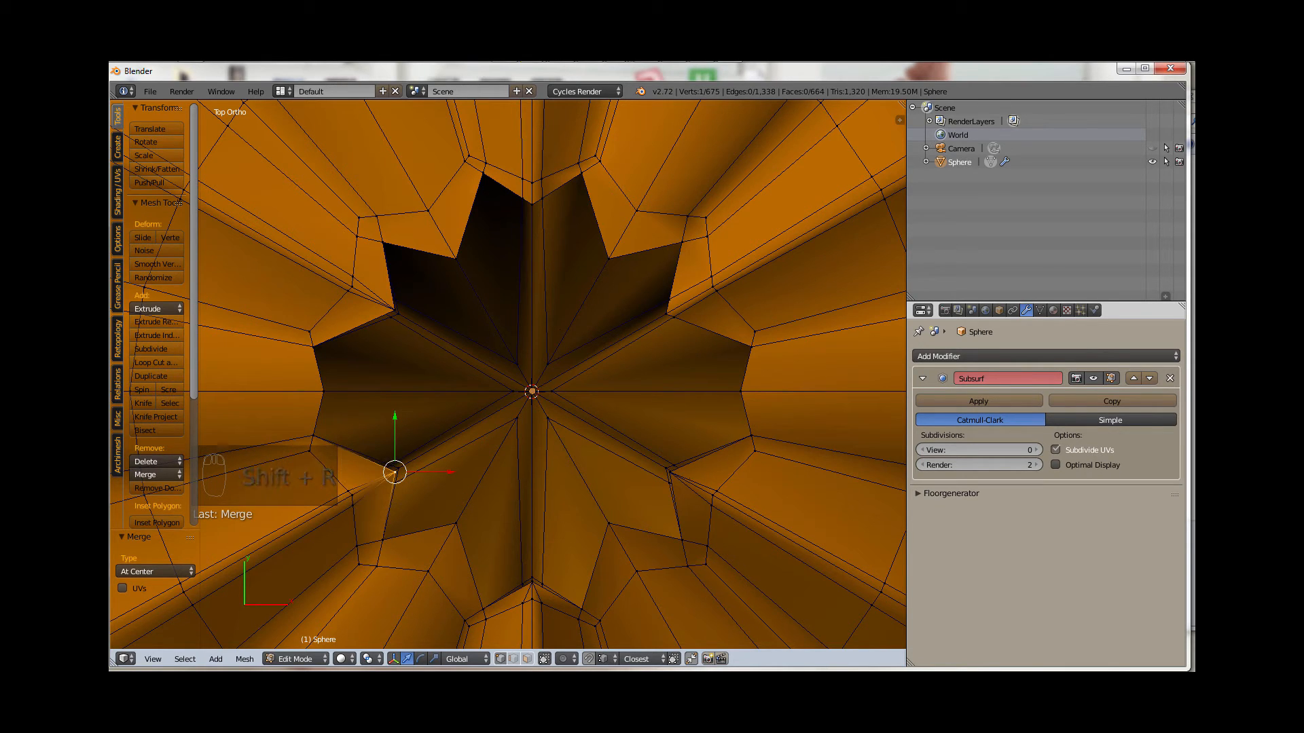
Step: Delete the lower-left groove's merged vertex and the neighbouring tip vertex jutting into the hole
scroll(688, 477, "up", 2)
scroll(681, 481, "down", 1)
middle_click_drag(681, 481, 715, 587)
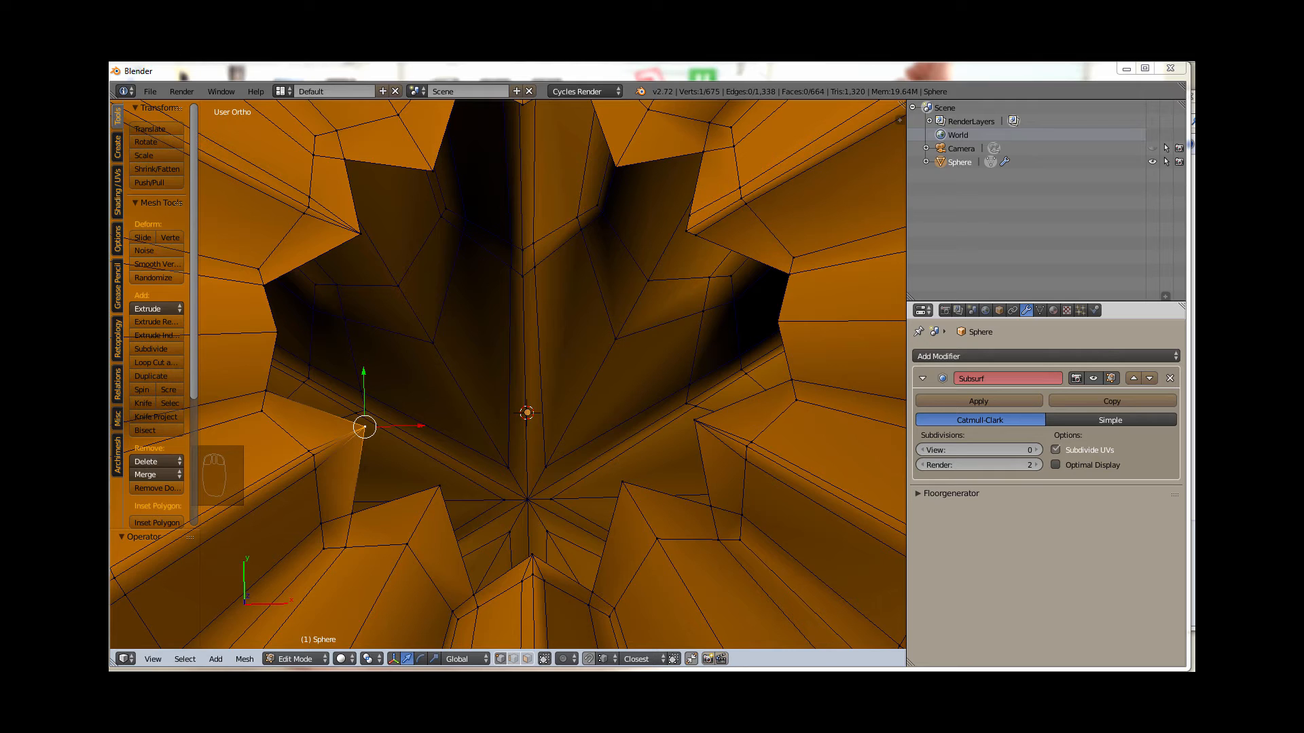
key("x")
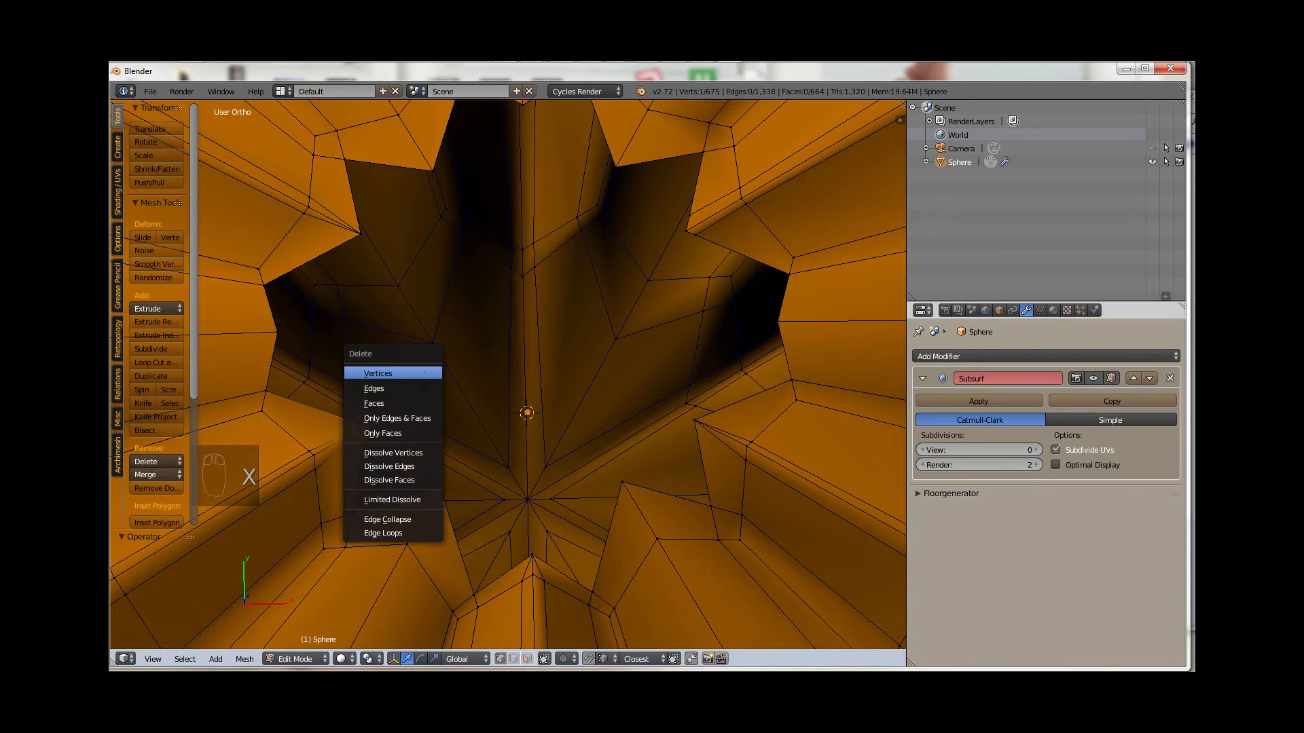
left_click(424, 374)
right_click(439, 486)
key("x")
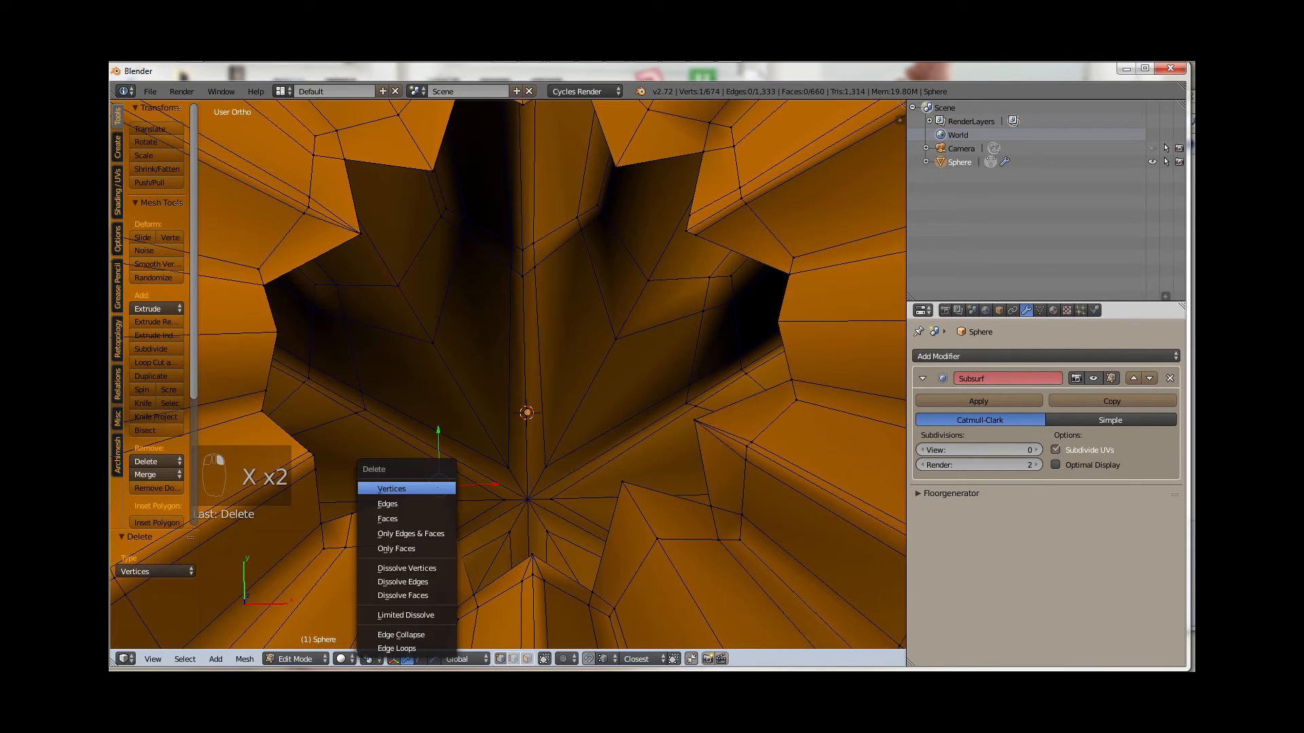
left_click(434, 483)
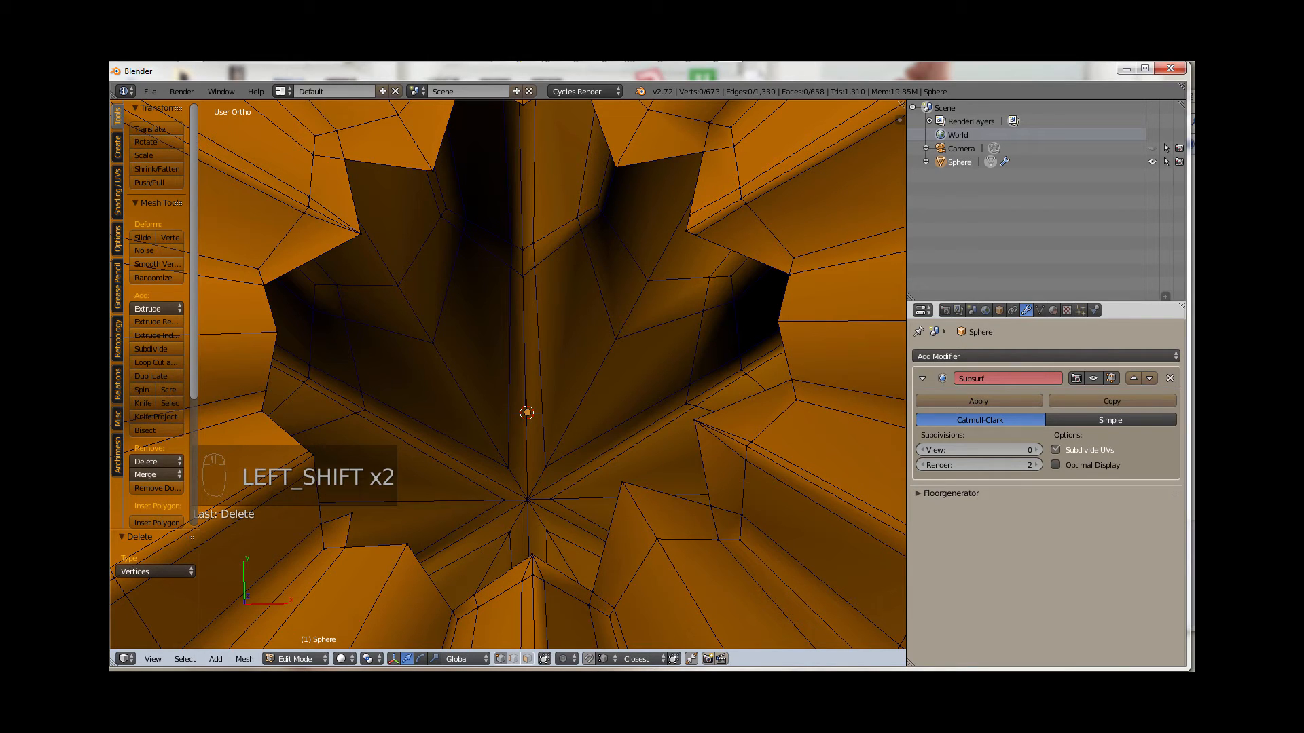
Step: Delete the remaining tip, groove-end and leftover corner vertices that jut into the hole all around its rim
right_click(352, 514)
right_click(531, 557, "shift")
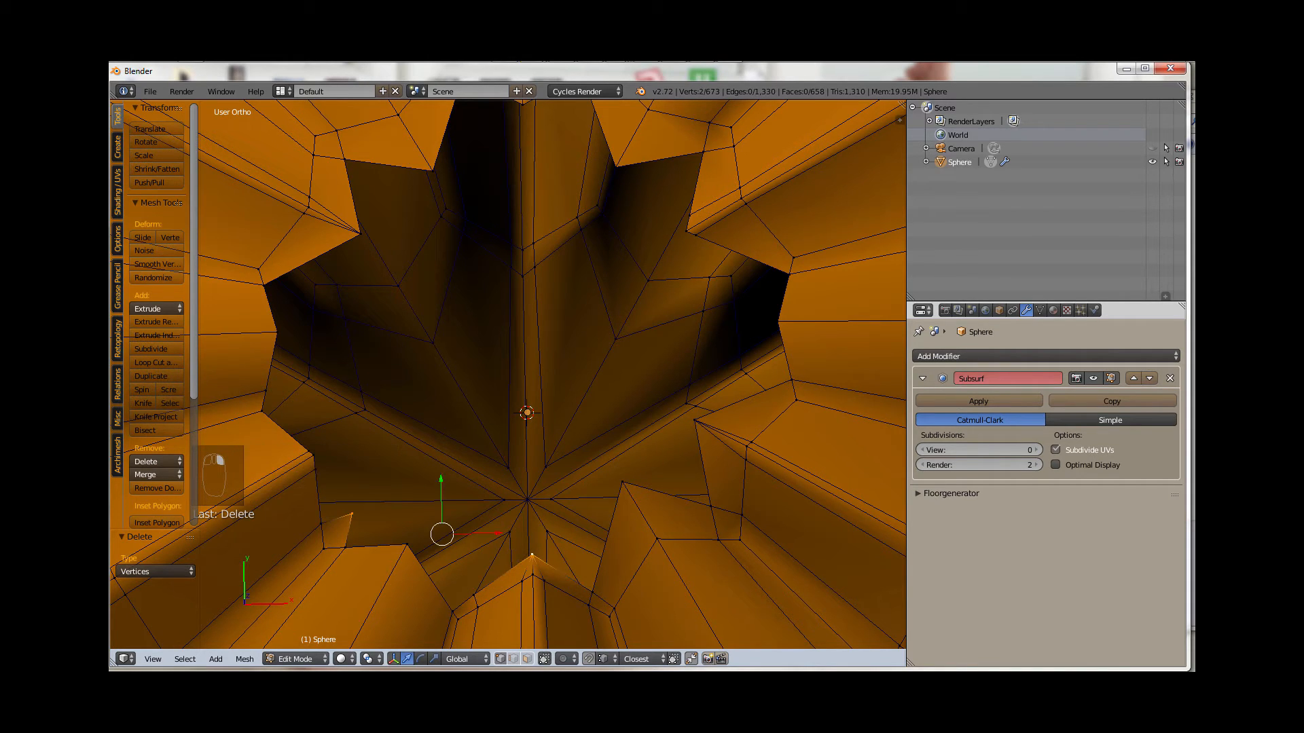
right_click(623, 483, "shift")
right_click(694, 421, "shift")
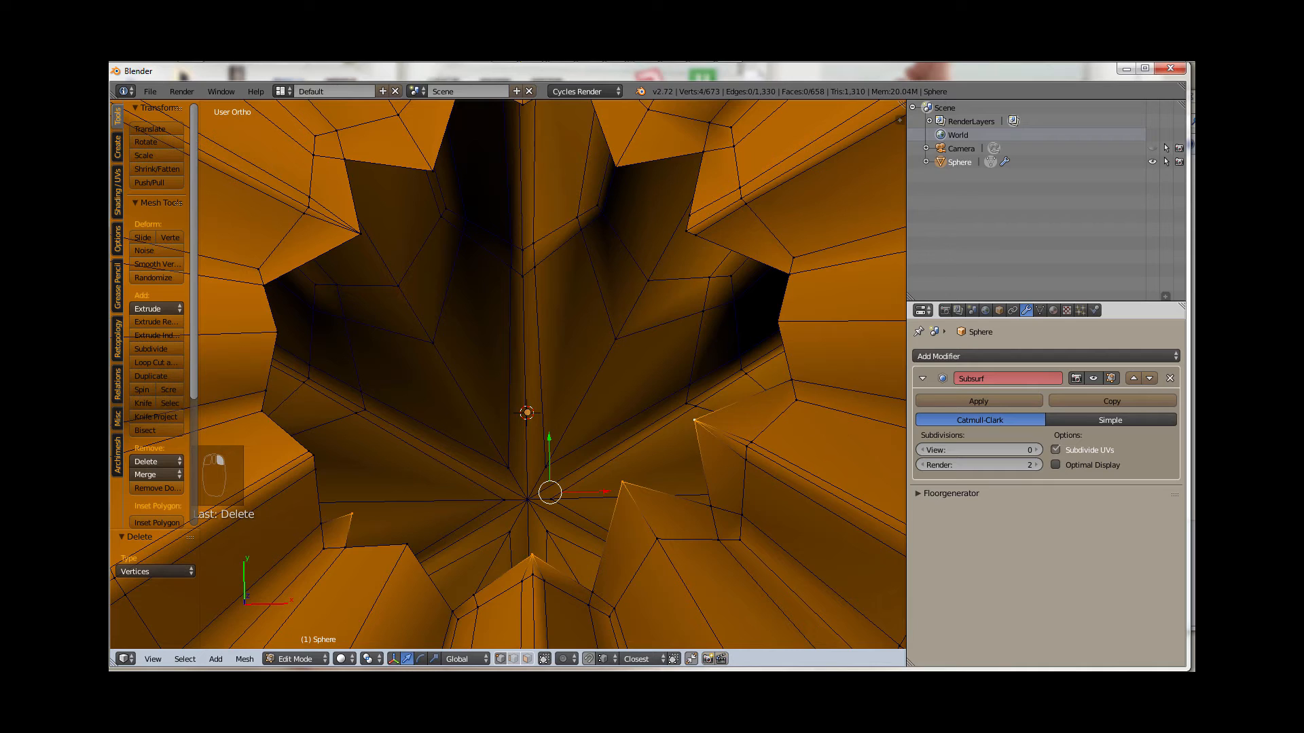
right_click(687, 232, "shift")
right_click(360, 234, "shift")
right_click(615, 166, "shift")
key("x")
left_click(426, 407)
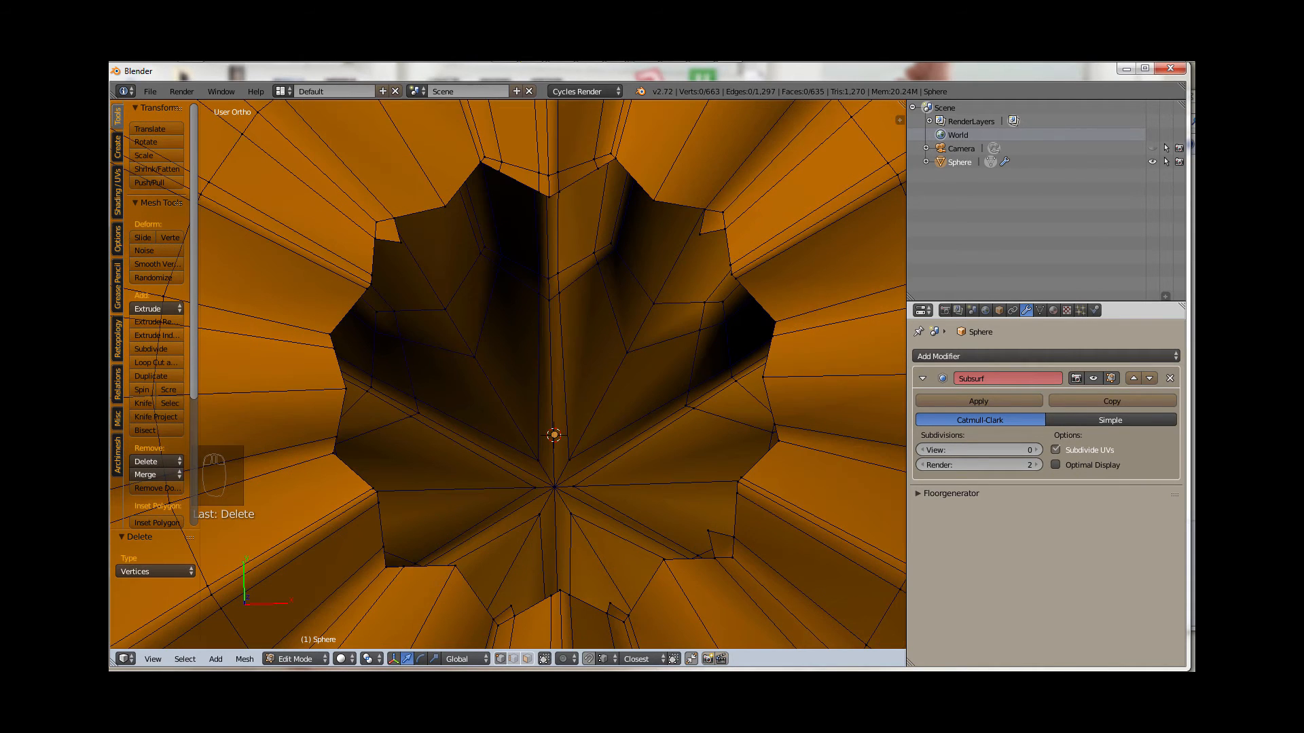
right_click(401, 242)
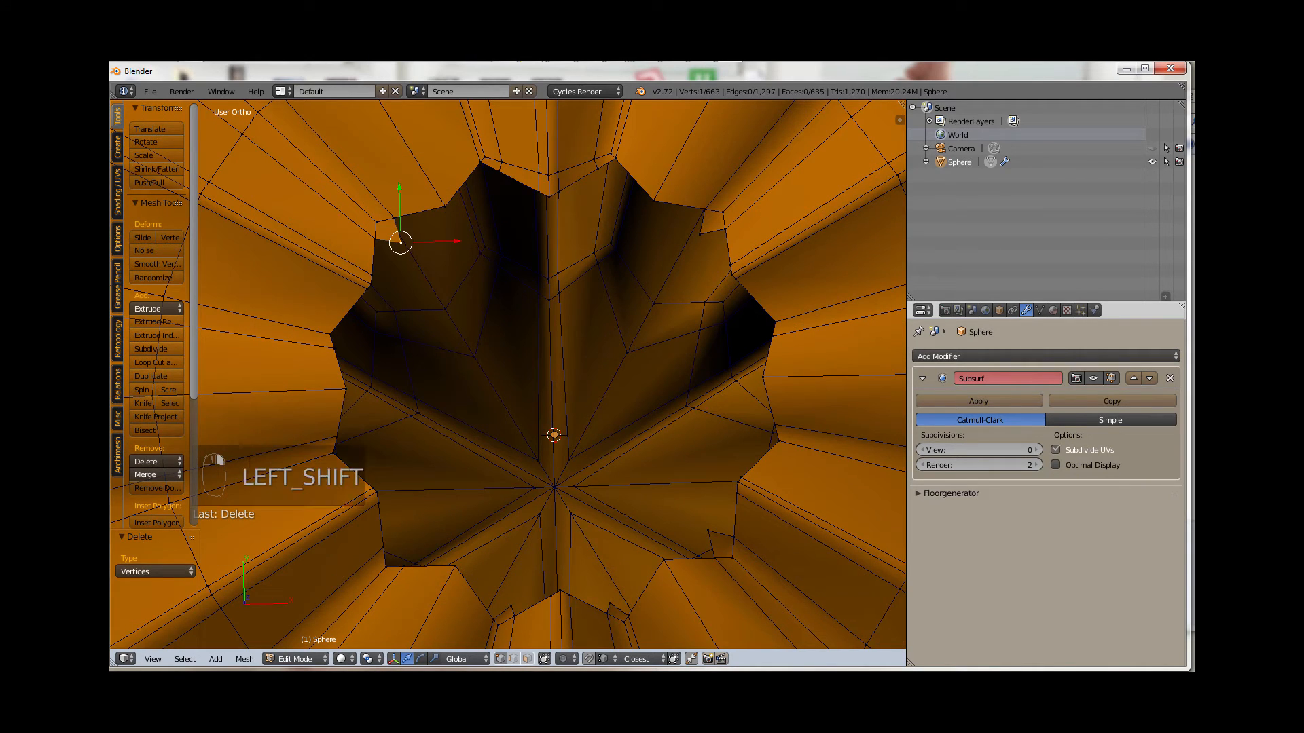
right_click(700, 234, "shift")
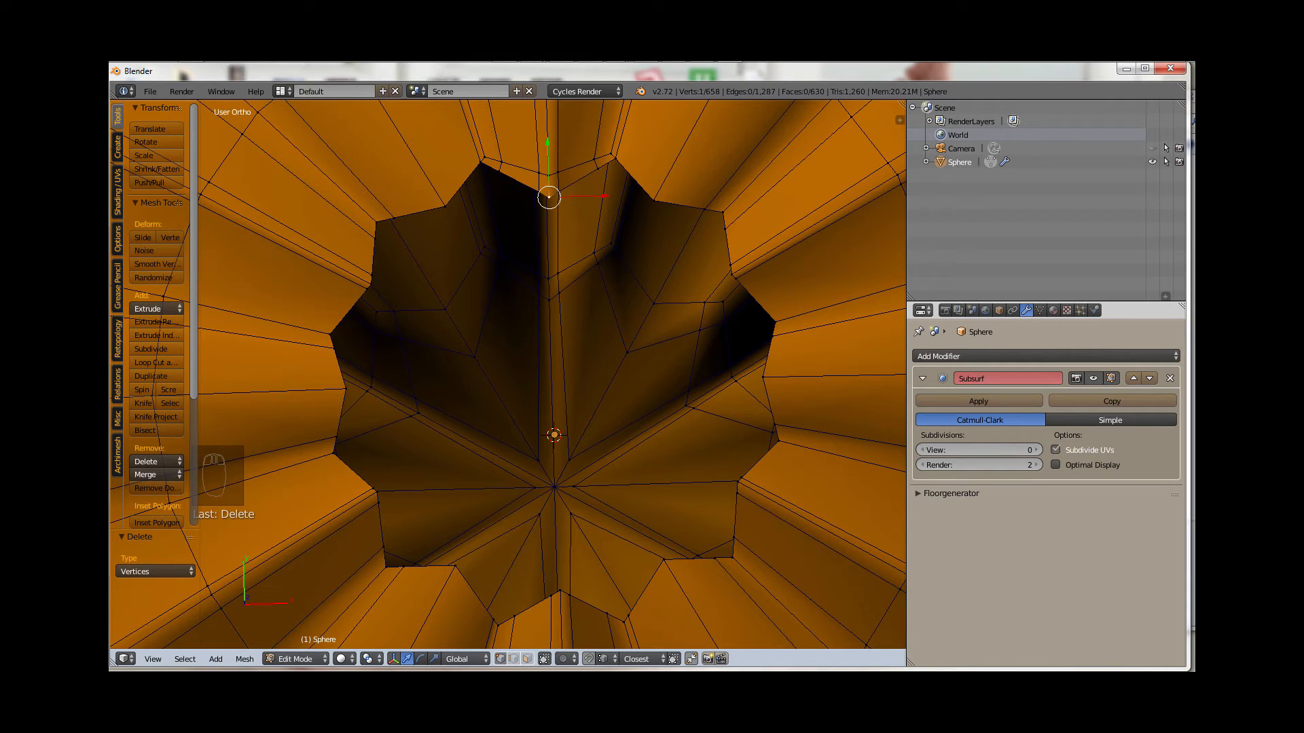
Step: Merge the inner groove vertices on the hole's rim outward into their neighbouring vertices, using At Last
right_click(548, 174, "shift")
key("alt")
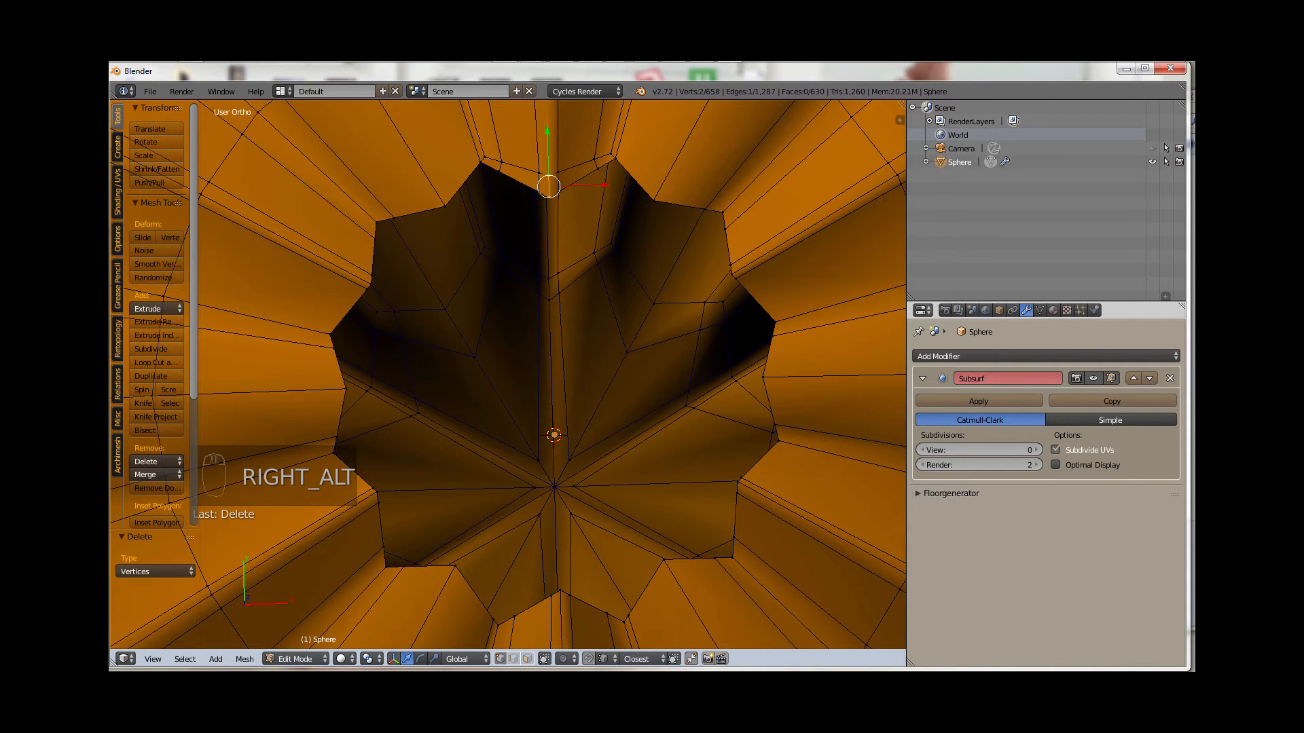
key("alt+m")
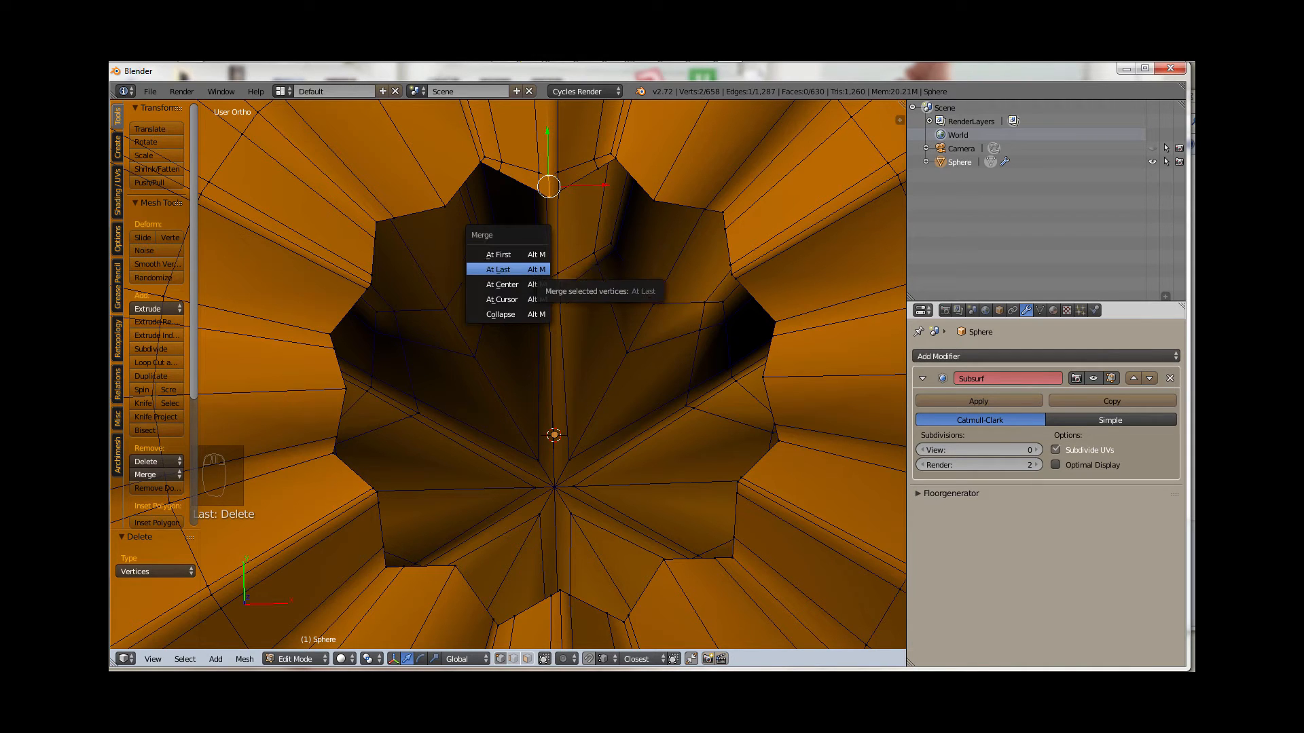
left_click(516, 270)
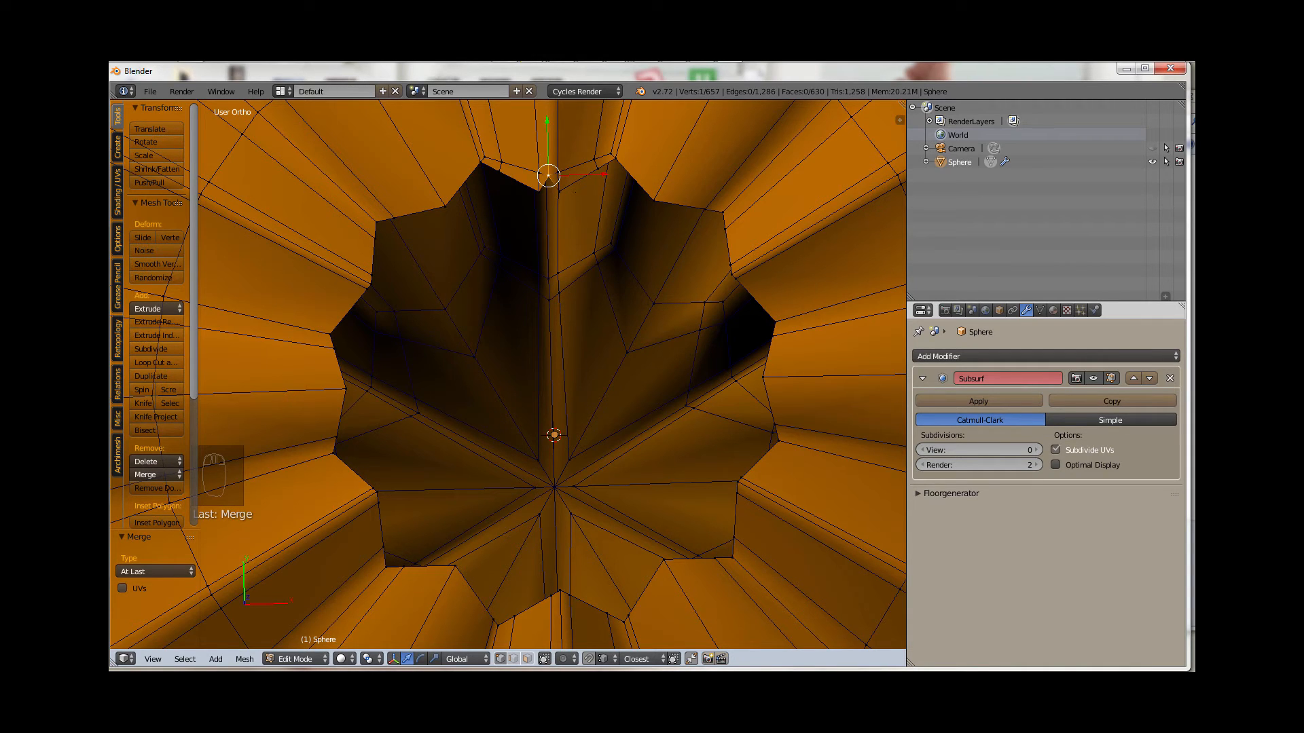
right_click(559, 192)
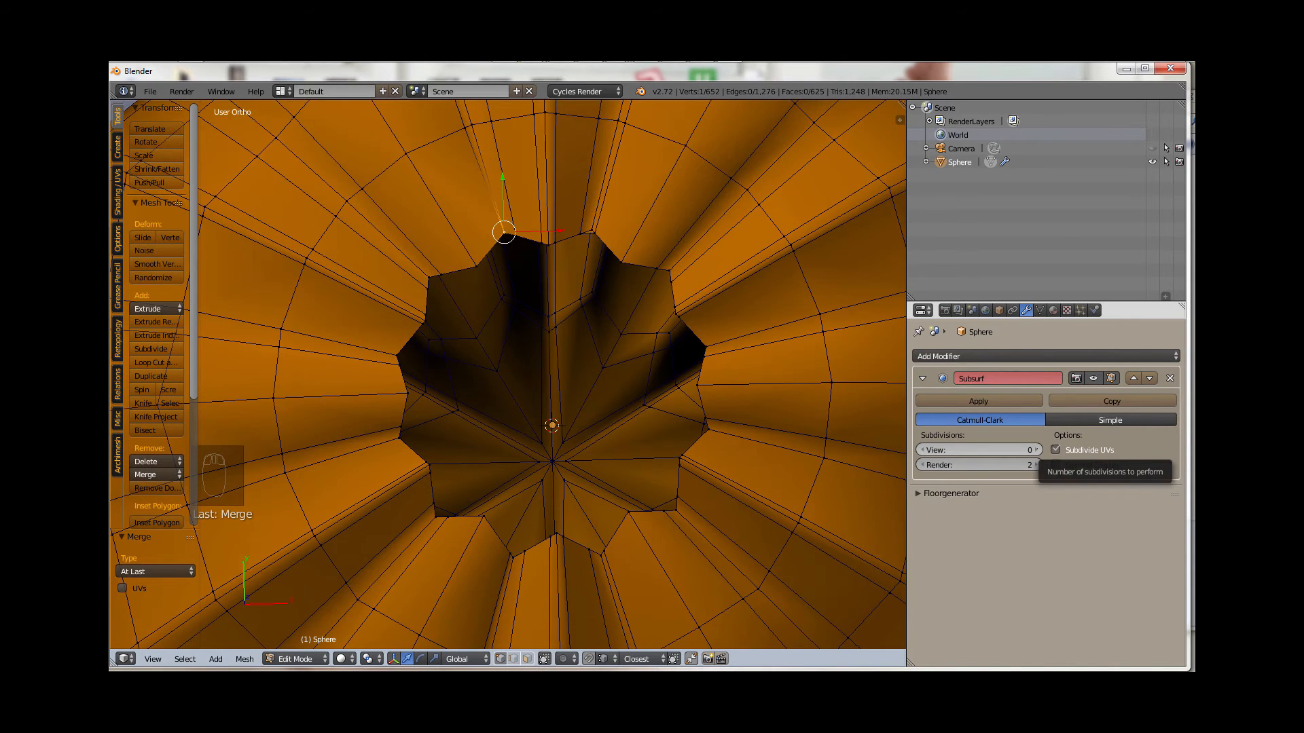
Step: Raise the Subsurf View subdivisions to 5 and inspect the smoothed rim of the hole
left_click(1036, 449)
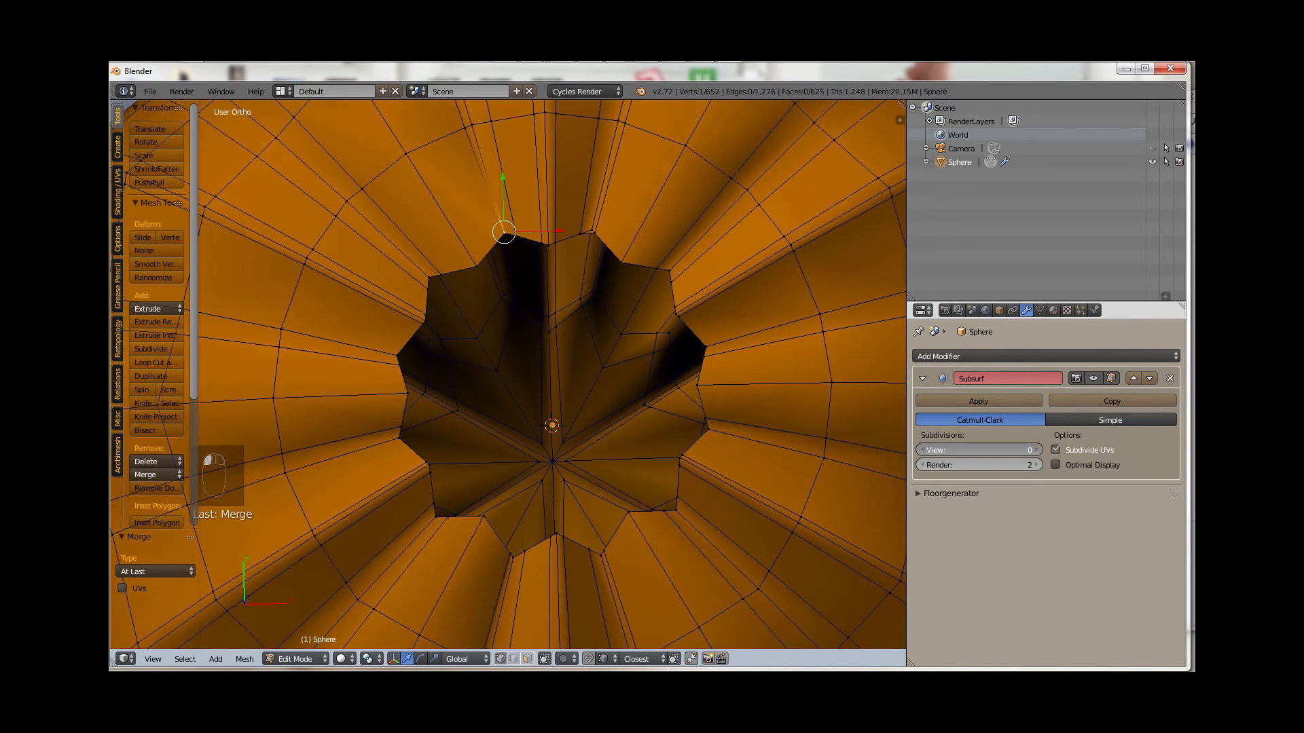
left_click(1036, 450)
left_click(1037, 450)
middle_click_drag(767, 408, 638, 343)
scroll(508, 375, "up", 3)
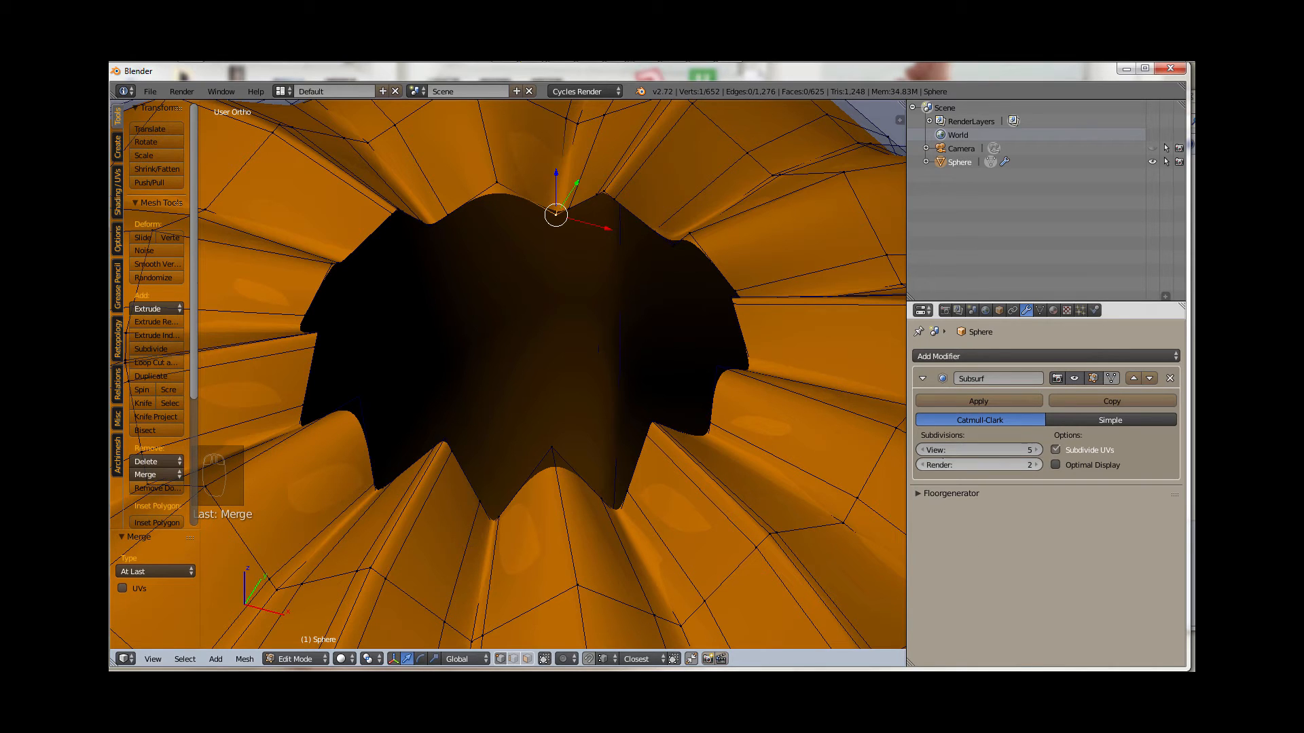
Step: Set the Subsurf View subdivisions back to 0 to expose the unsmoothed rim of the hole
left_click(922, 450)
left_click(922, 450)
left_click(922, 450)
left_click(922, 450)
left_click(922, 450)
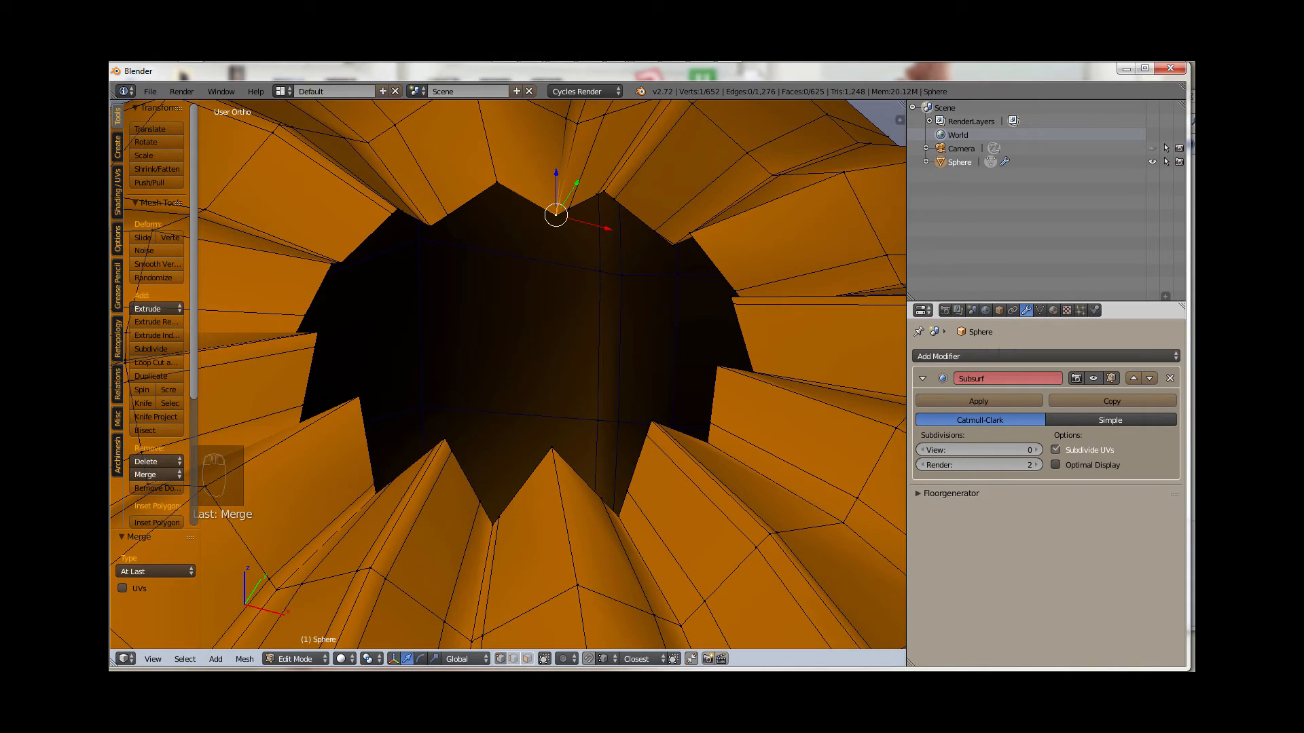
scroll(508, 374, "down", 3)
middle_click_drag(543, 380, 515, 448)
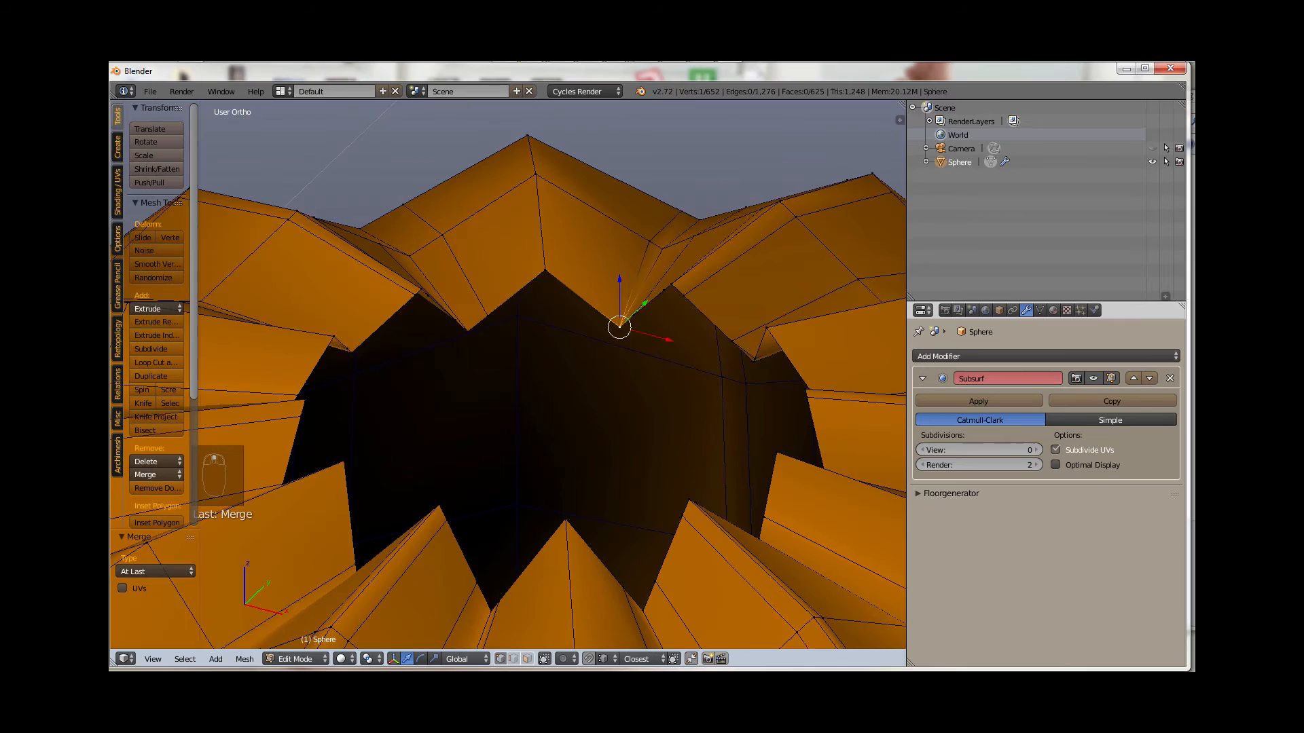
scroll(519, 406, "down", 1)
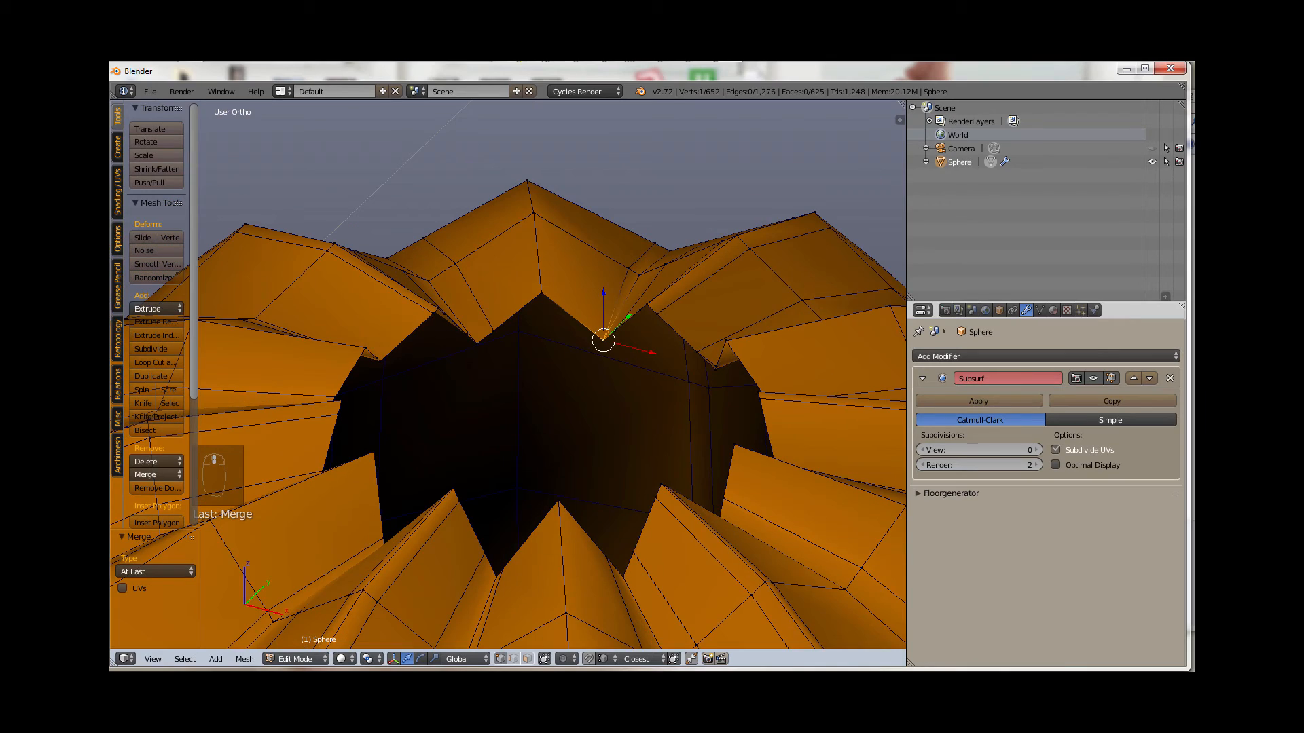
Step: Select the complete edge loop around the hole's rim in edge select mode from the top view
middle_click_drag(519, 442, 555, 102)
scroll(557, 533, "down", 3)
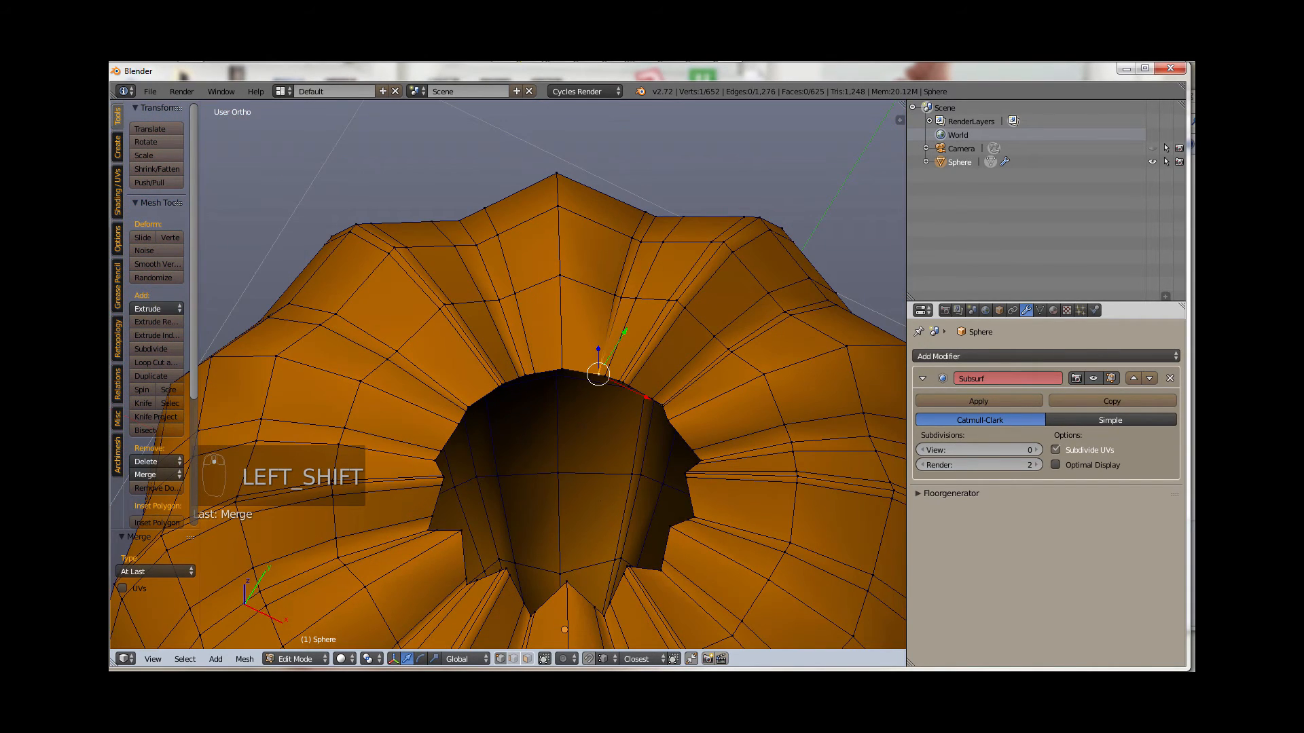
key("KP_7")
middle_click_drag(611, 533, 478, 220, "shift")
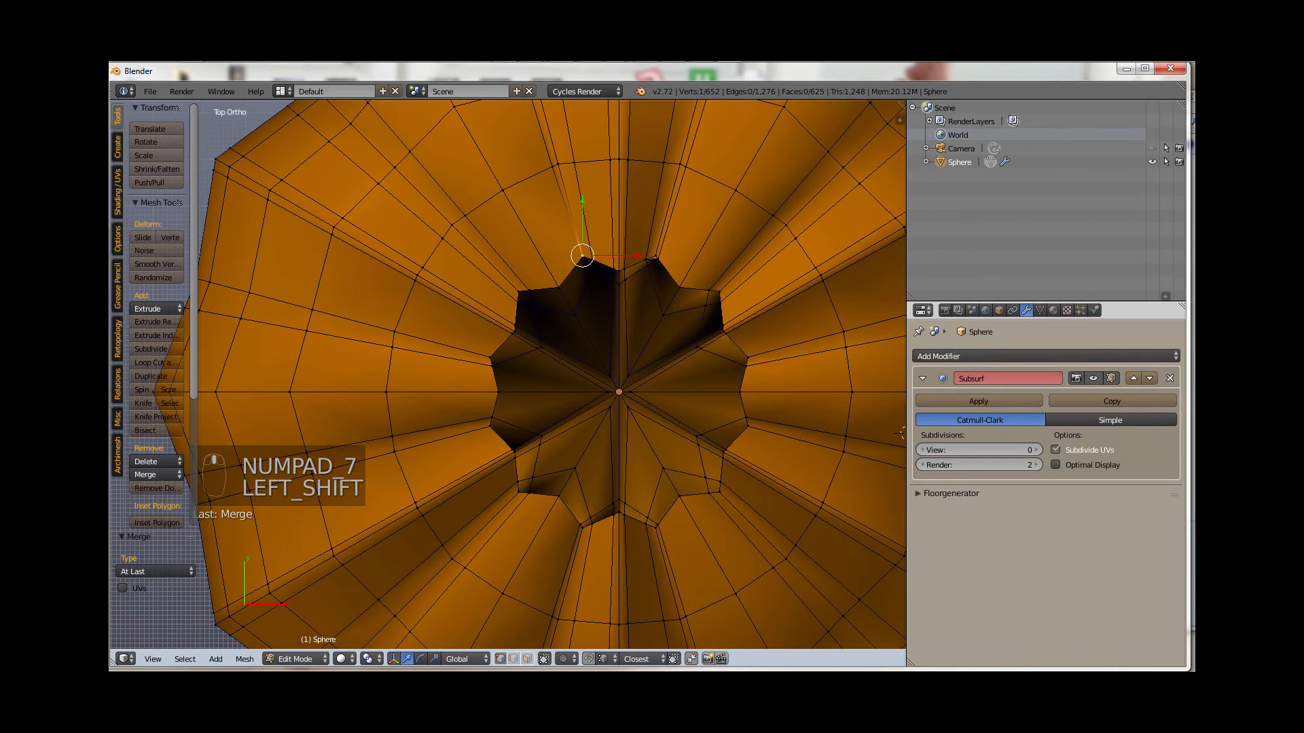
key("alt")
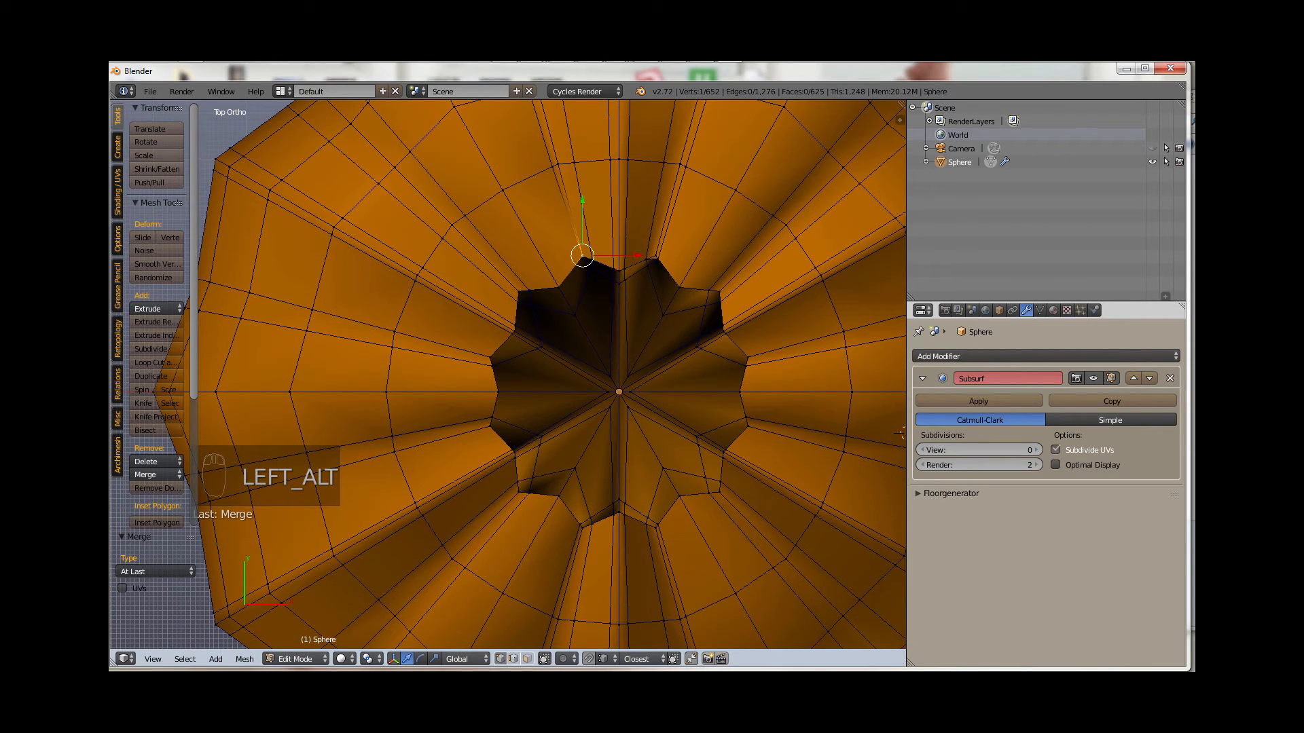
left_click(513, 659)
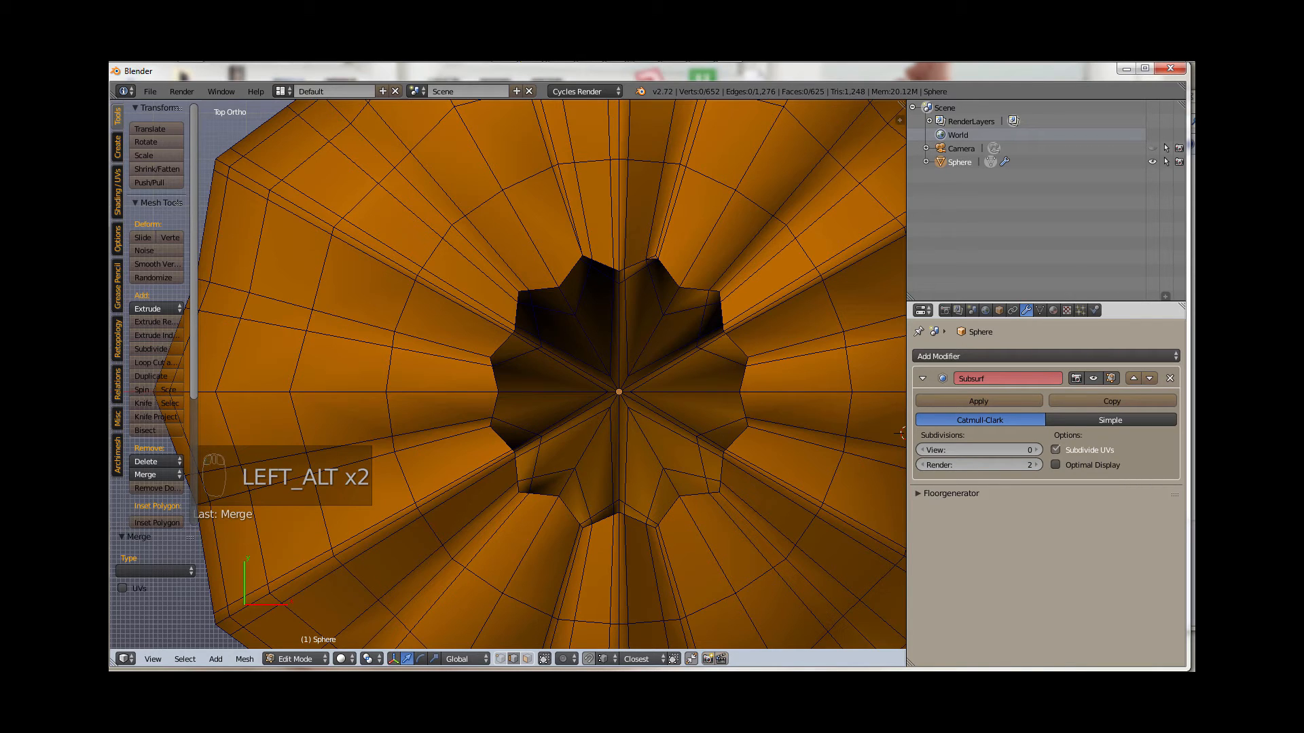
right_click(604, 520, "alt")
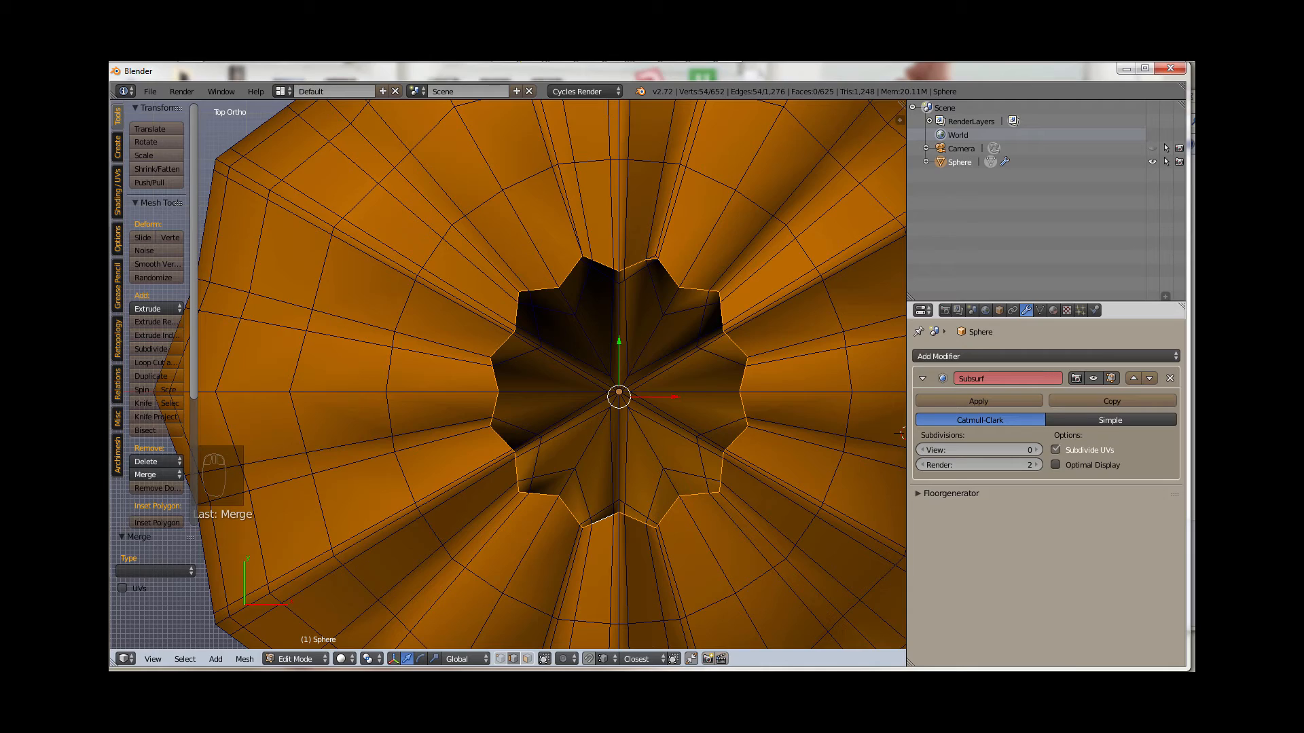
Step: Apply Smooth three times to the edge loop around the hole's rim
middle_click_drag(509, 442, 509, 319)
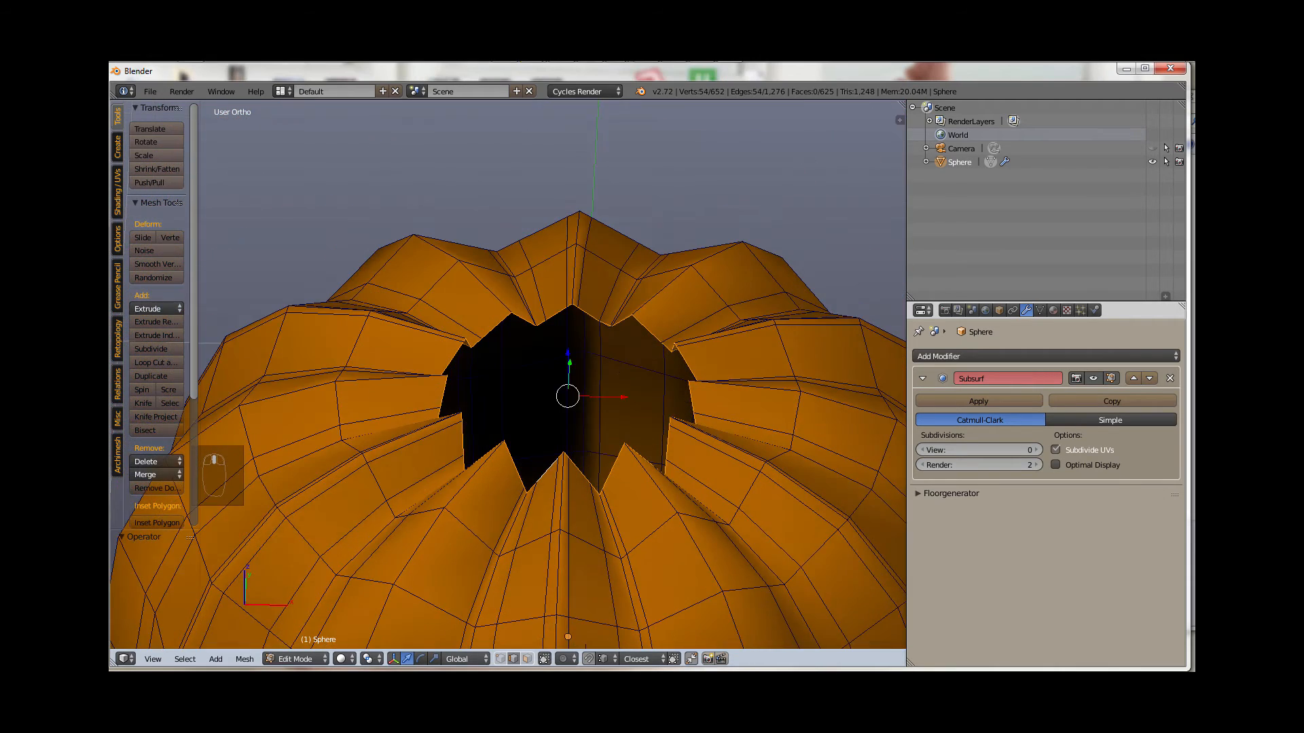
scroll(508, 376, "up", 2)
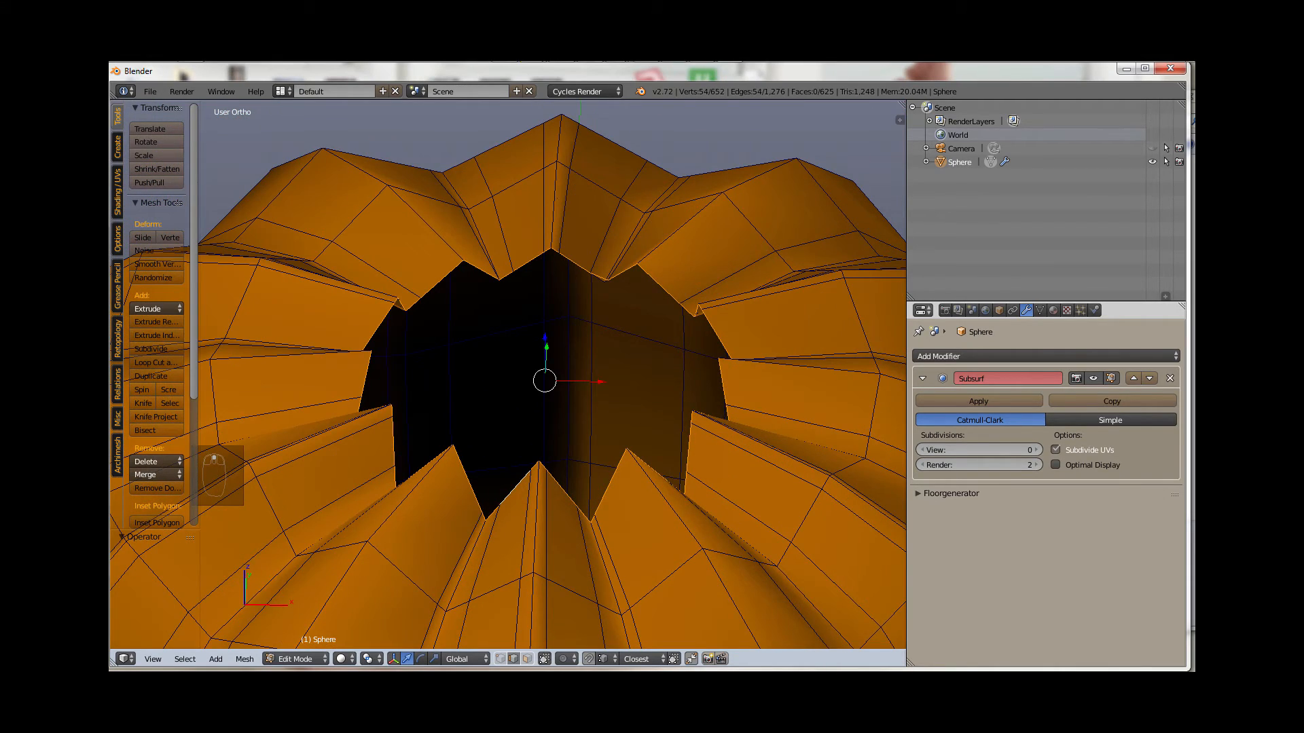
key("w")
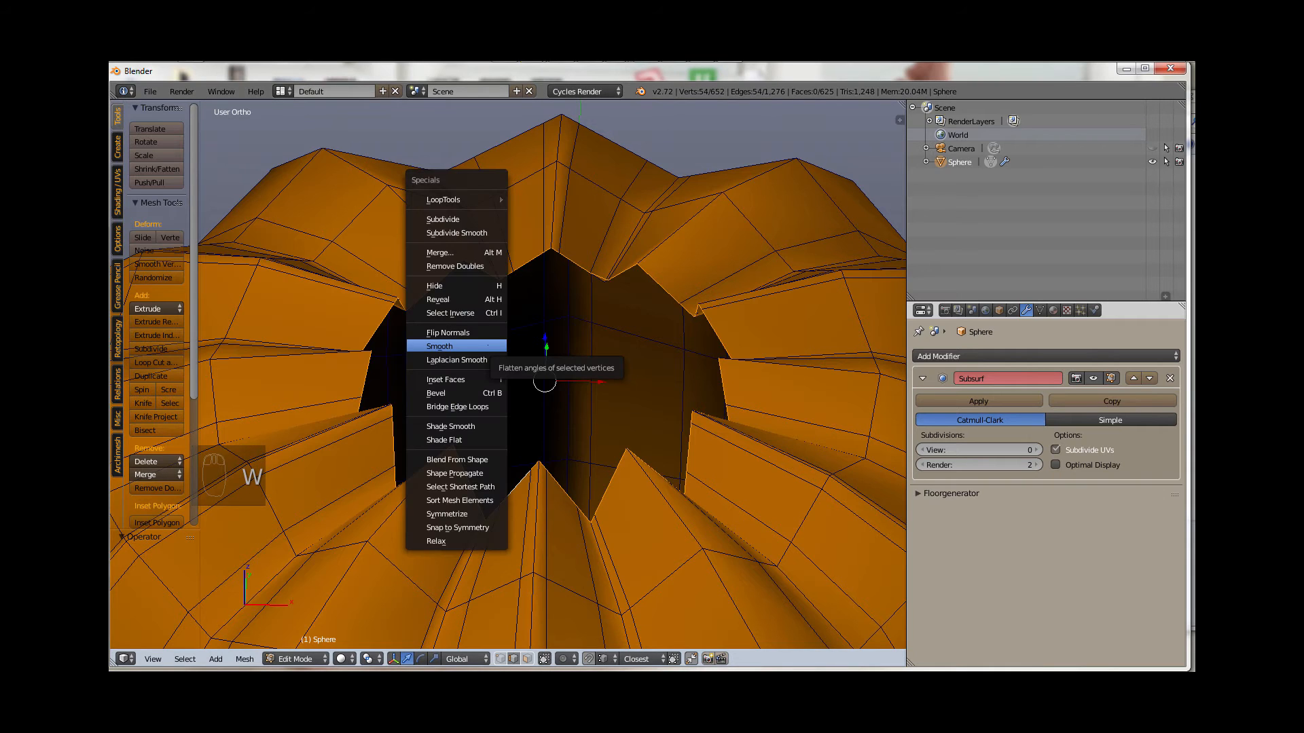
left_click(488, 347)
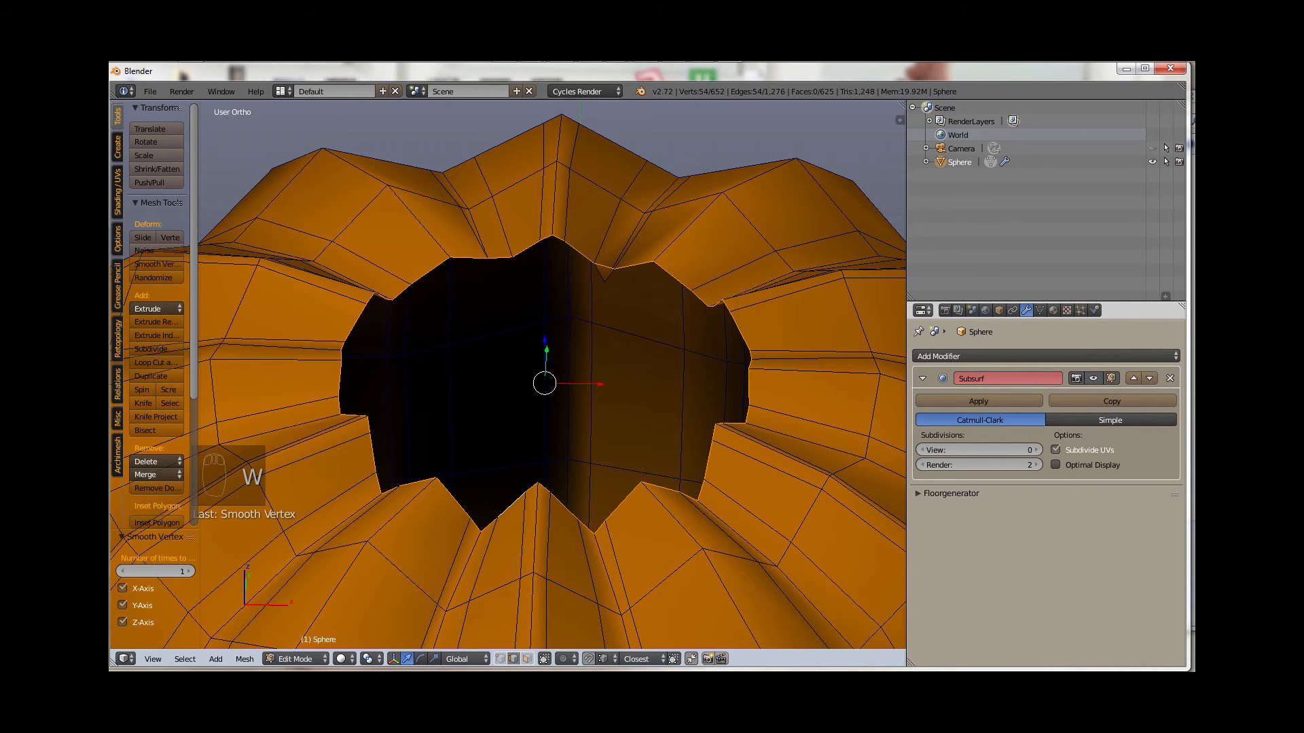
key("w")
left_click(488, 347)
key("w")
left_click(488, 347)
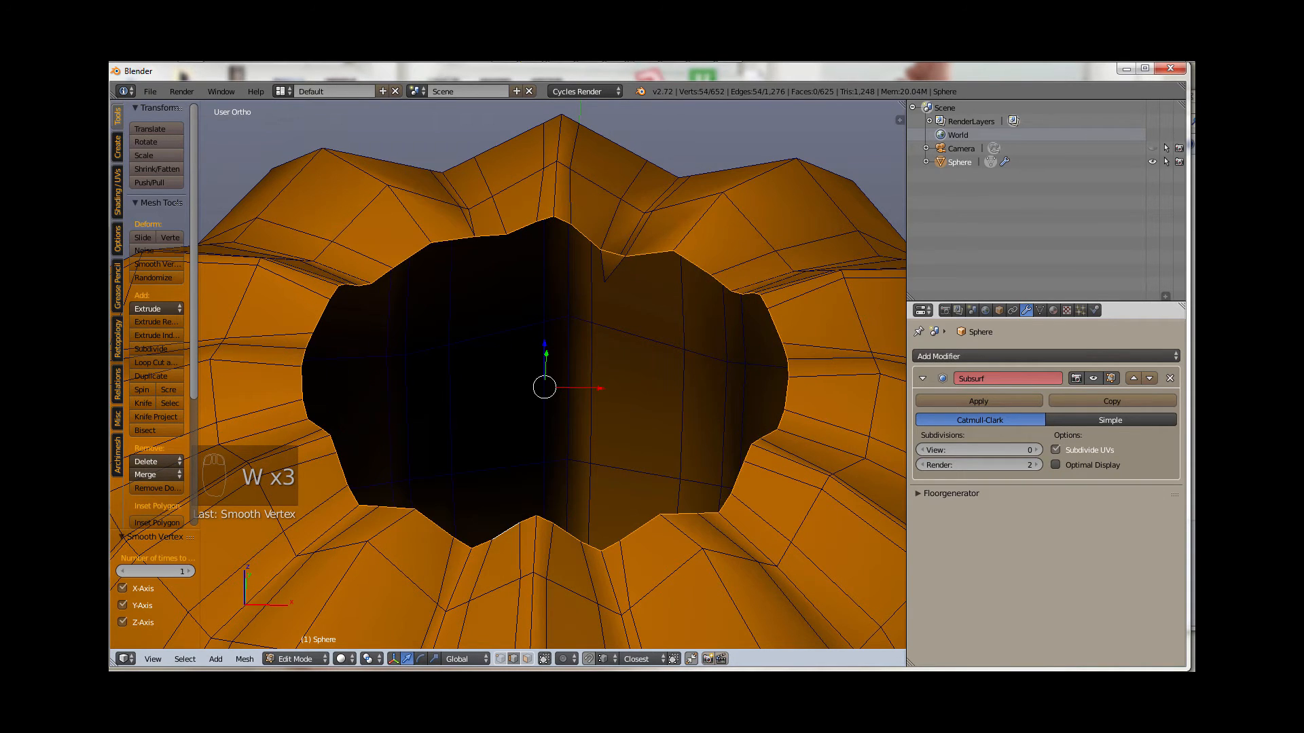
Step: Try scaling the hole's rim loop down to about 0.32, and undo the latest changes to it
scroll(584, 360, "down", 2)
middle_click_drag(584, 360, 574, 160)
key("s")
key("s")
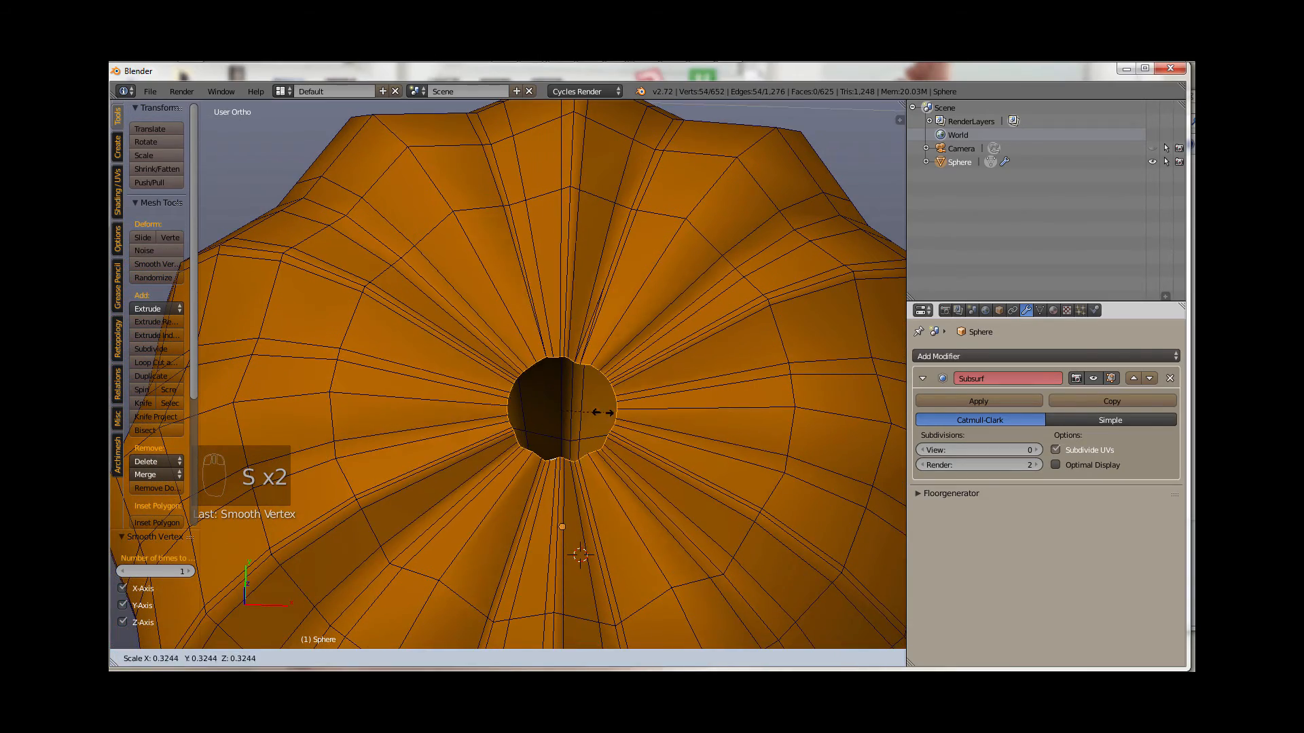
left_click(602, 412)
middle_click_drag(602, 412, 569, 385)
scroll(588, 470, "up", 3)
key("ctrl+z")
key("ctrl+z")
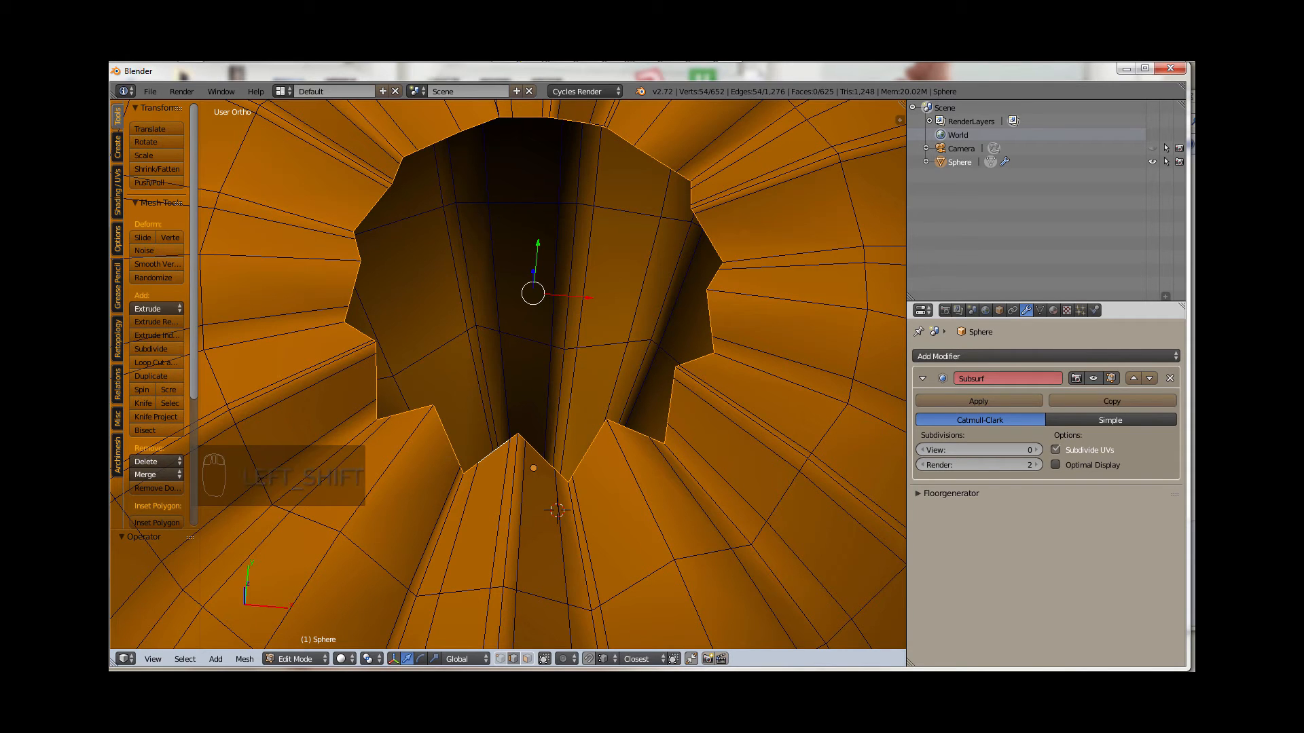
Step: Try closing the hole by merging its rim loop At Center, and inspect the edges that converge there
key("m")
key("alt+m")
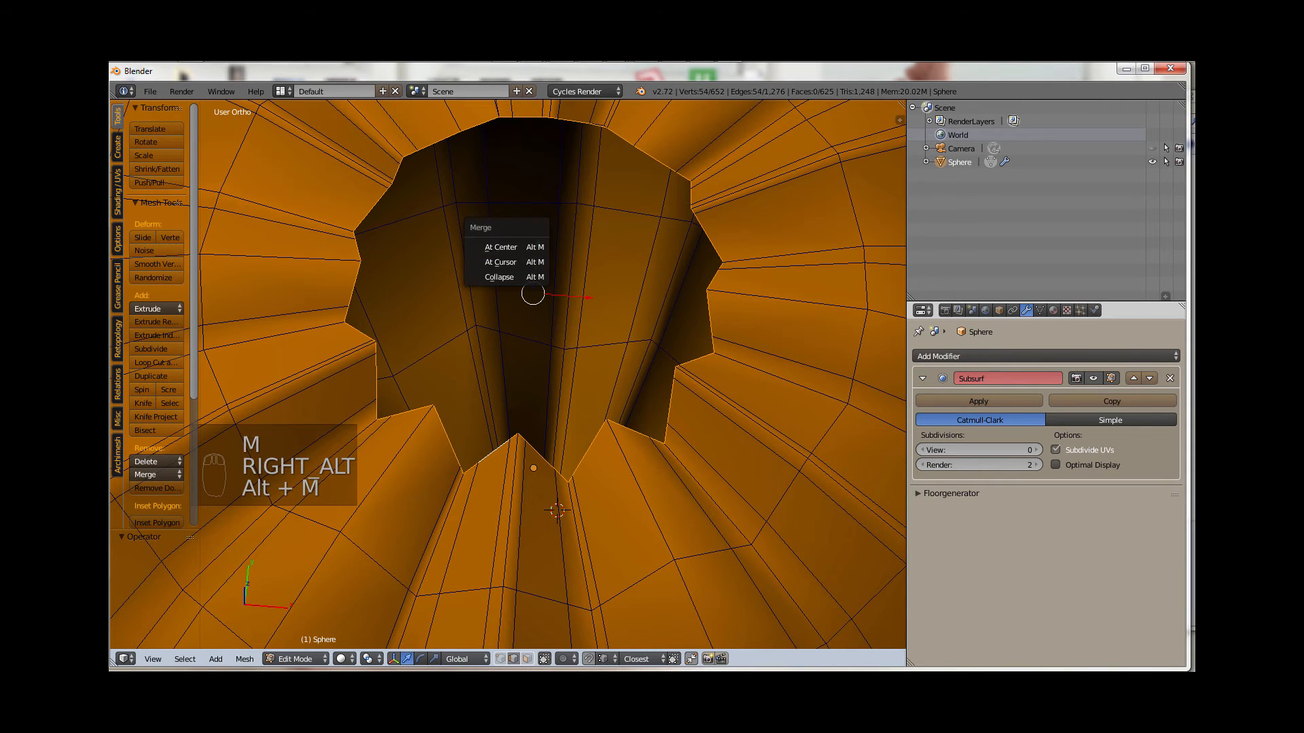
left_click(509, 246)
scroll(554, 301, "down", 1)
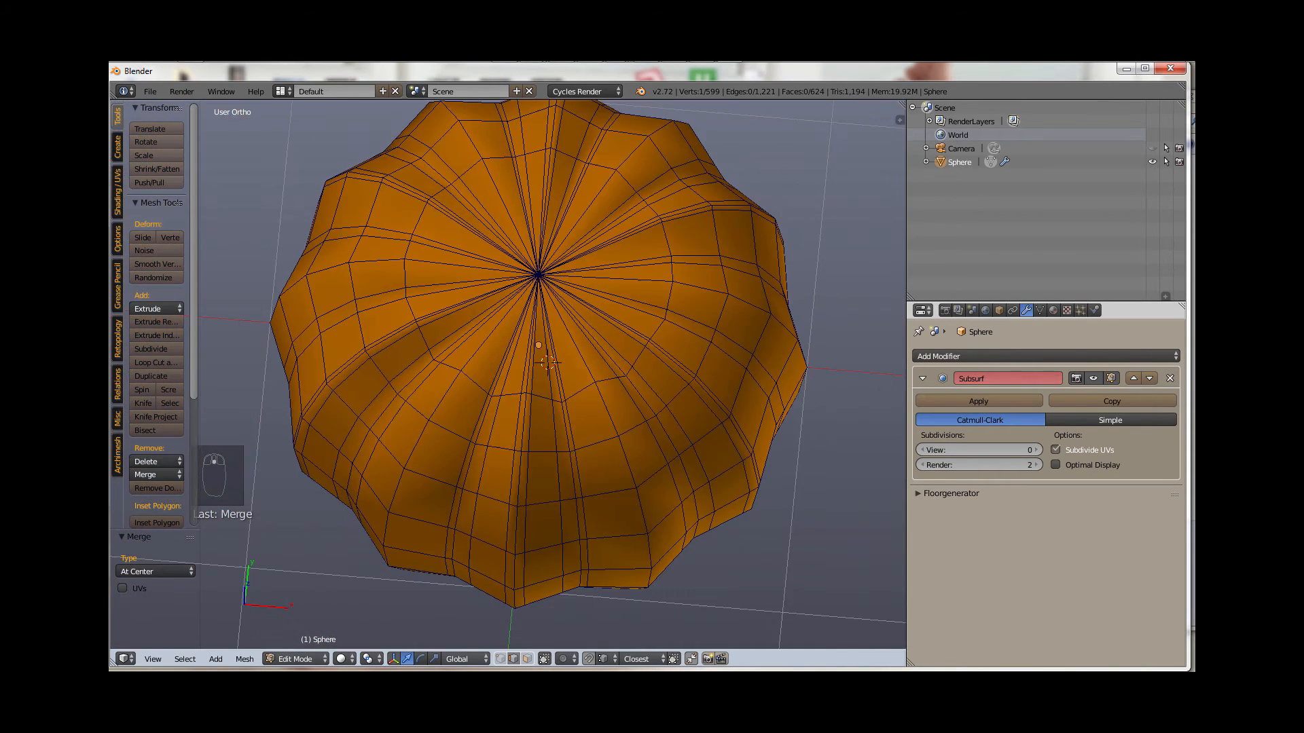
middle_click_drag(554, 301, 545, 235)
scroll(546, 235, "up", 3)
scroll(508, 377, "up", 3)
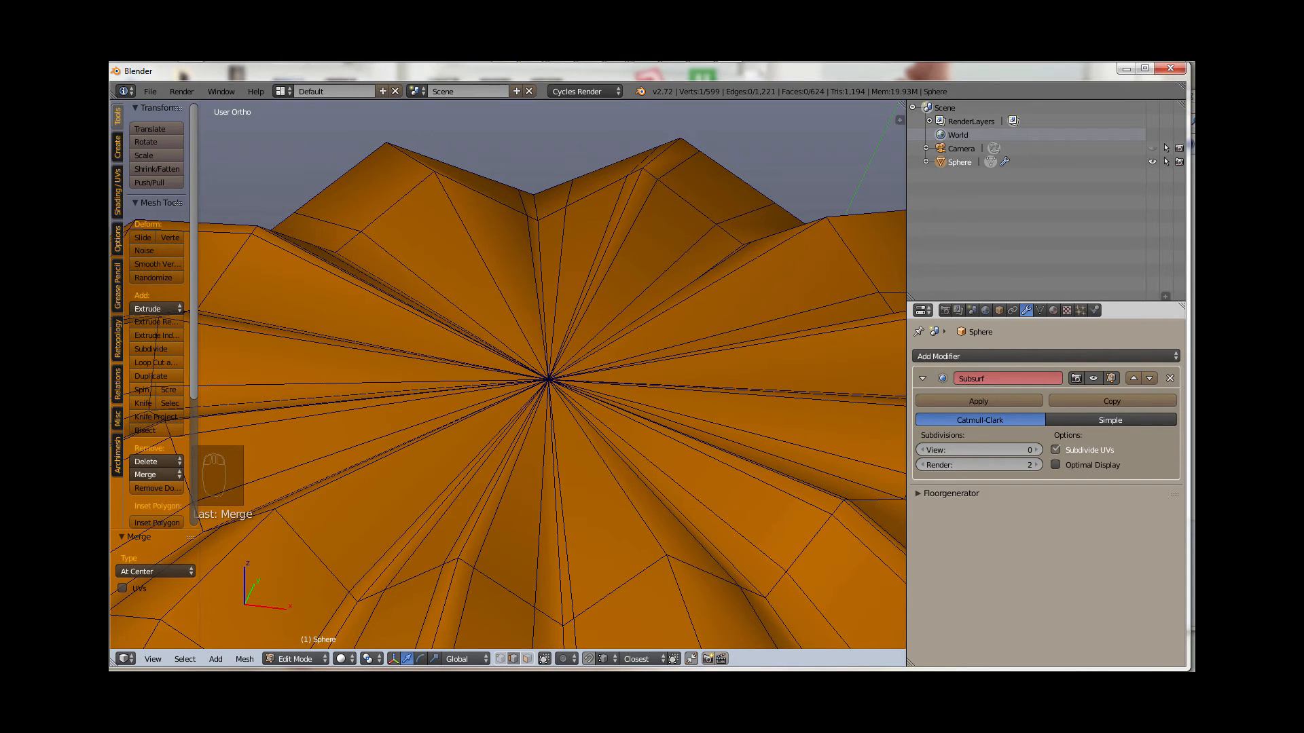
right_click(728, 350)
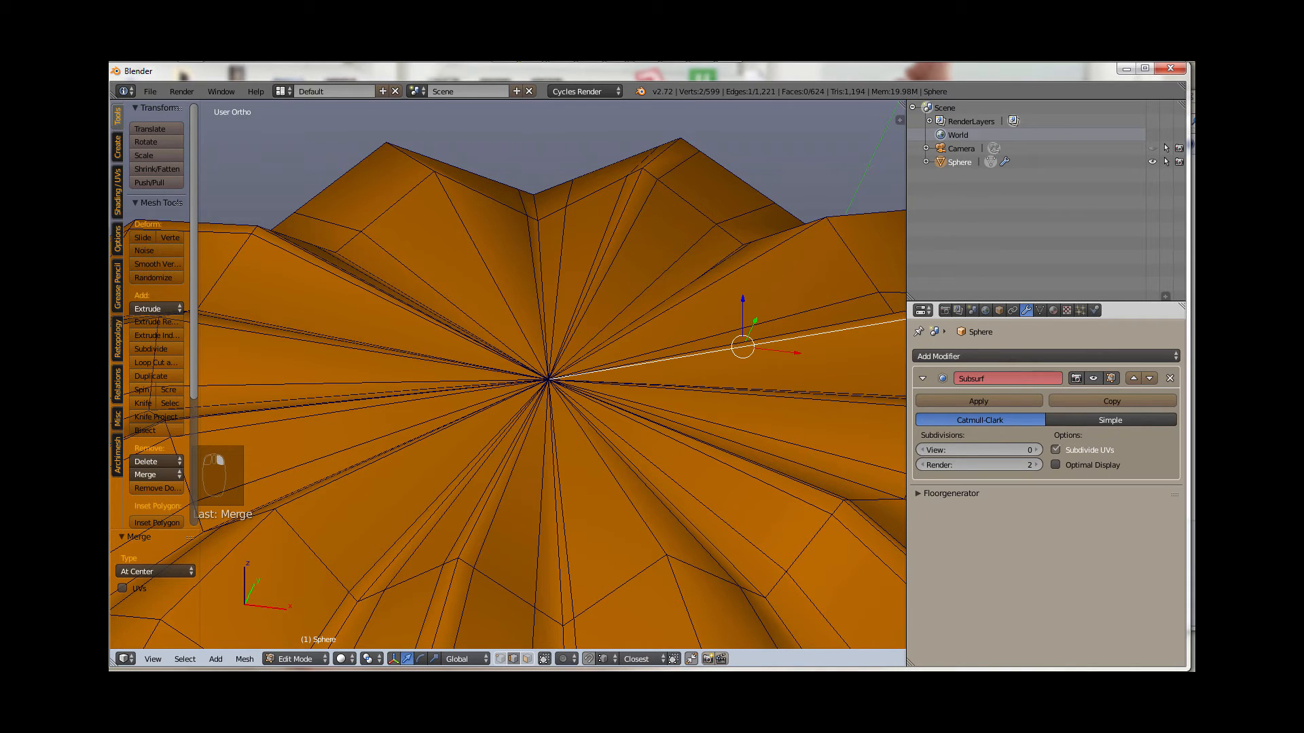
scroll(508, 377, "down", 5)
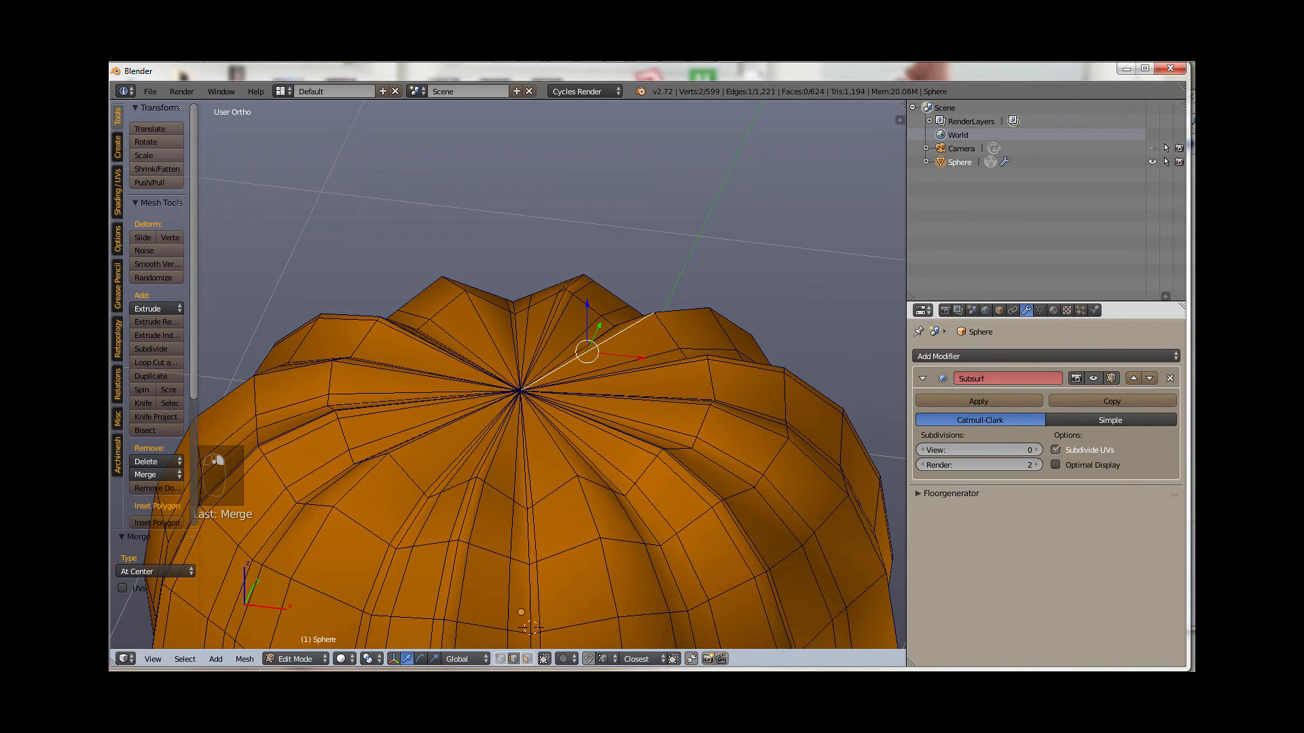
Step: Inspect the merged top centre with Subsurf View subdivisions at 5, and set them back to 0
left_click(1037, 451)
left_click(1038, 450)
left_click(1038, 450)
left_click(1037, 450)
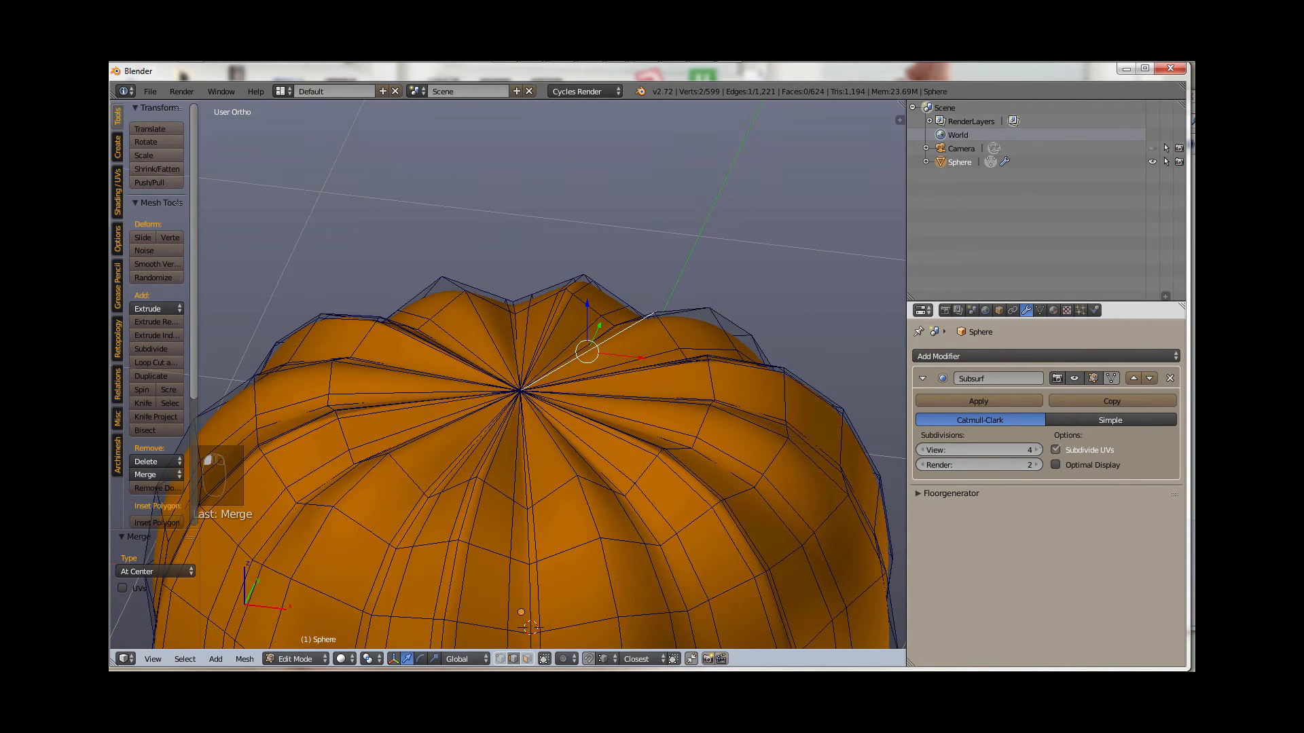
left_click(1037, 450)
mouse_move(537, 340)
middle_mouse_down()
mouse_move(563, 445)
mouse_move(527, 326)
middle_mouse_up()
scroll(563, 444, "up", 3)
middle_click_drag(567, 452, 515, 411)
left_click(508, 402)
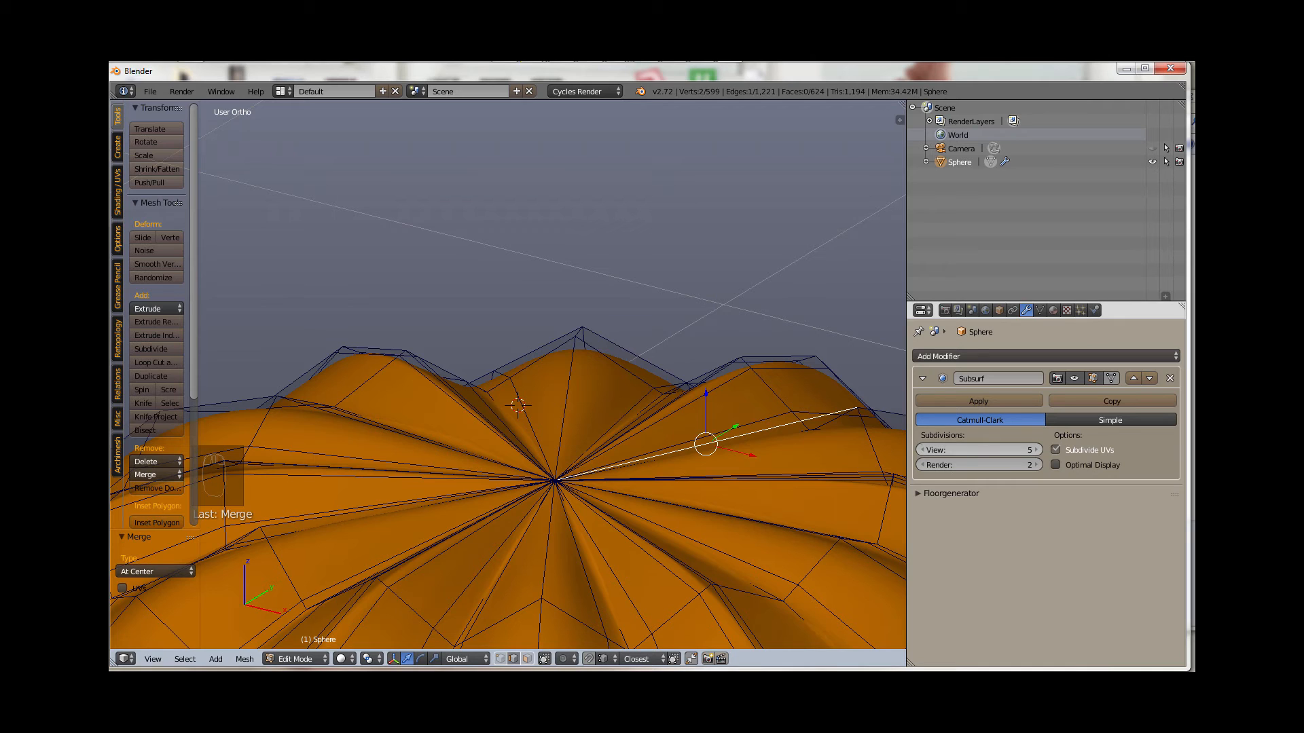
left_click_drag(978, 450, 922, 450)
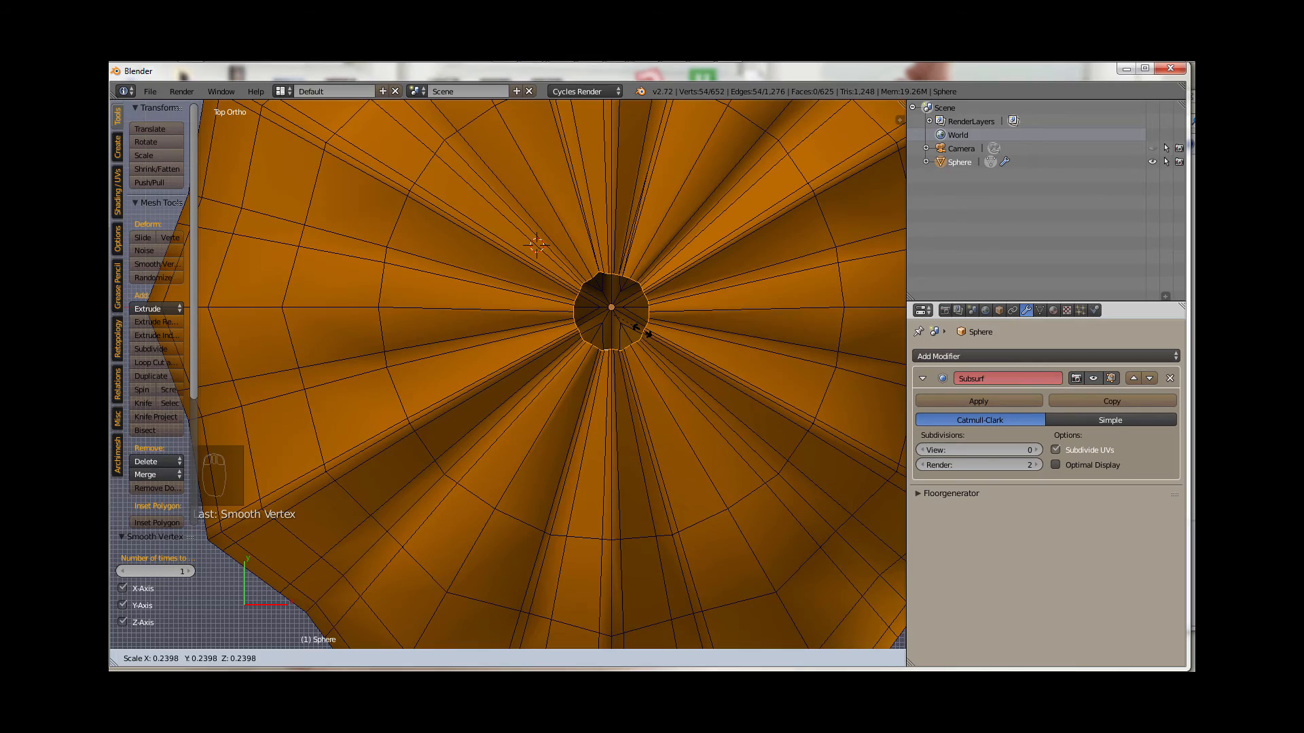
Step: Scale the smoothed rim loop of the hole down to 0.260 on all axes
left_click(645, 333)
scroll(636, 350, "up", 6)
middle_click_drag(636, 350, 574, 251)
scroll(607, 470, "down", 8)
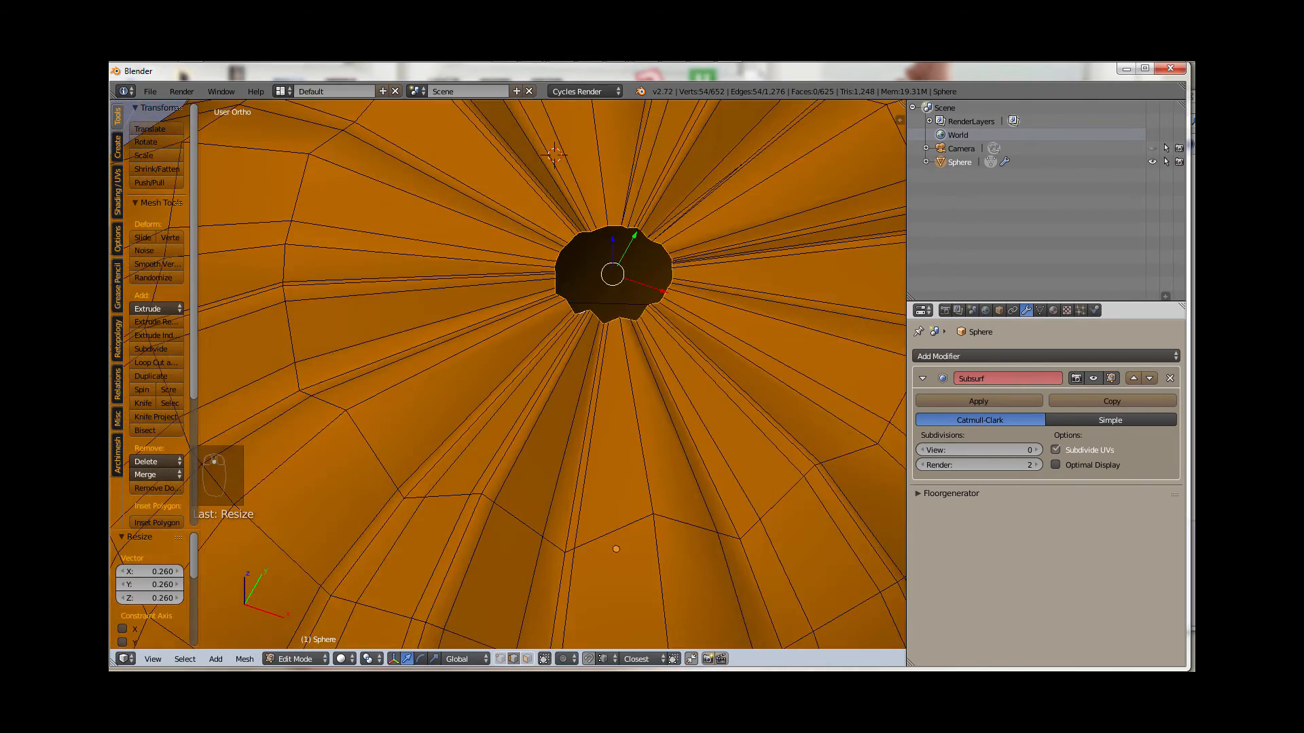
middle_click_drag(606, 470, 576, 526, "shift")
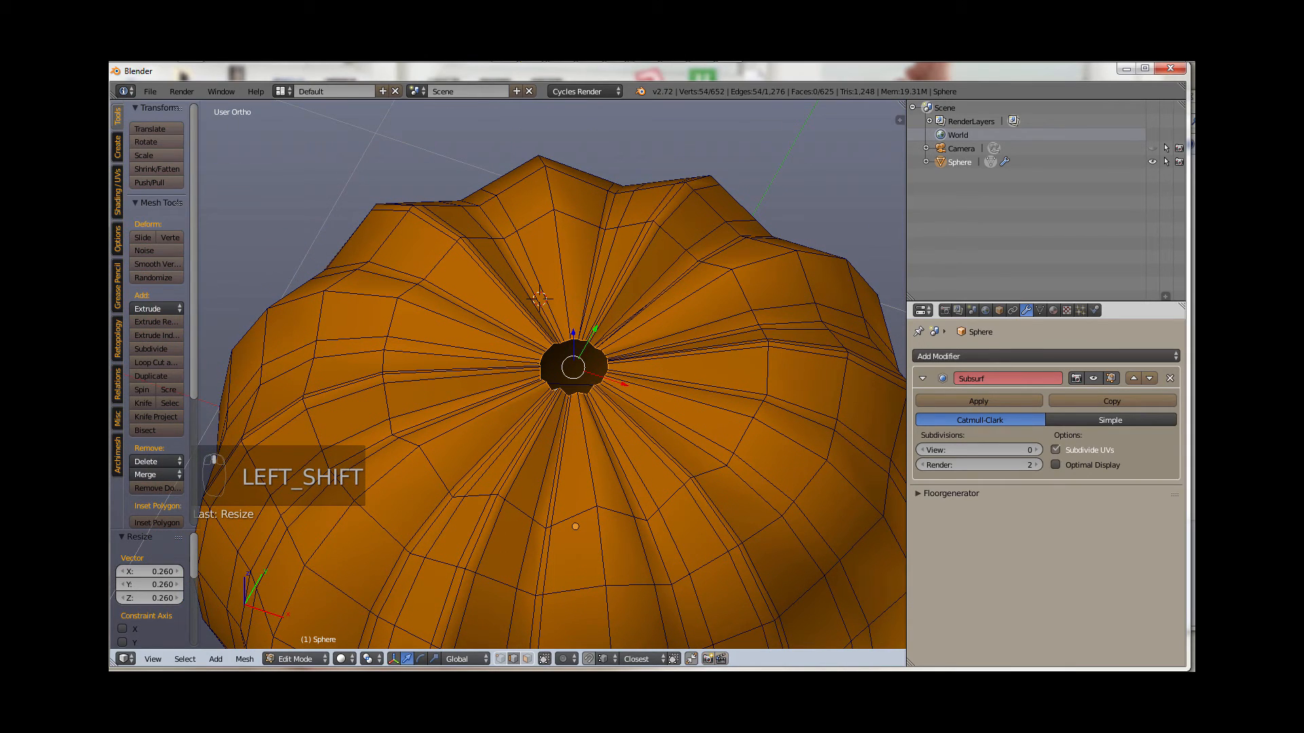
Step: Circle-select the edges surrounding the hole on the pumpkin's top, from the top view with everything else deselected
key("KP_7")
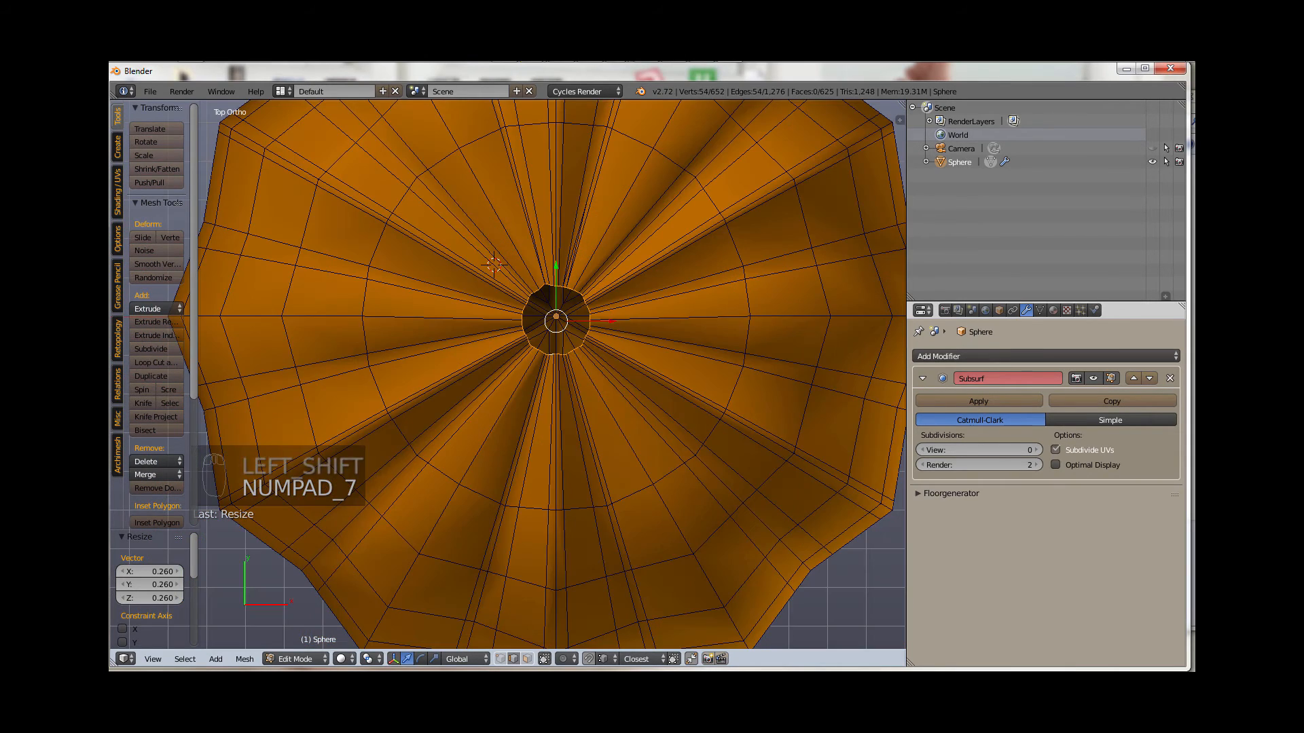
scroll(669, 292, "down", 2)
middle_click_drag(669, 292, 685, 379, "shift")
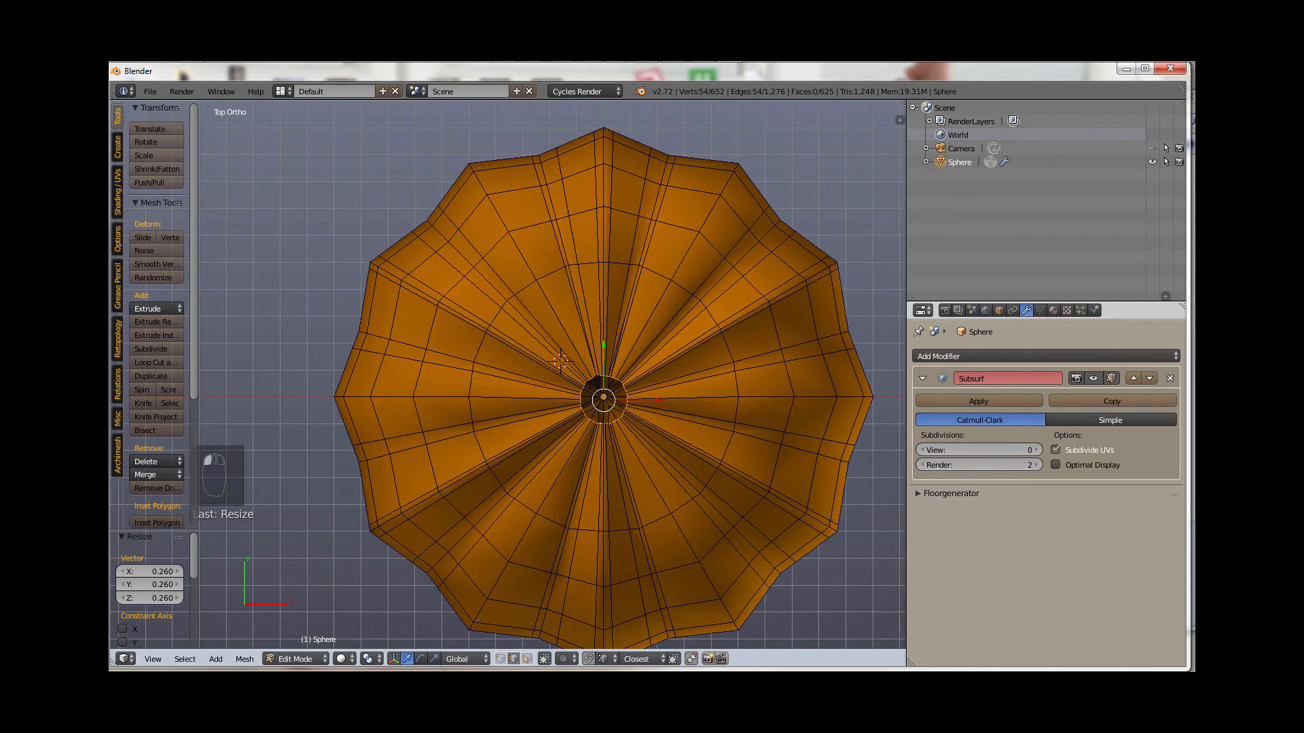
key("a")
key("c")
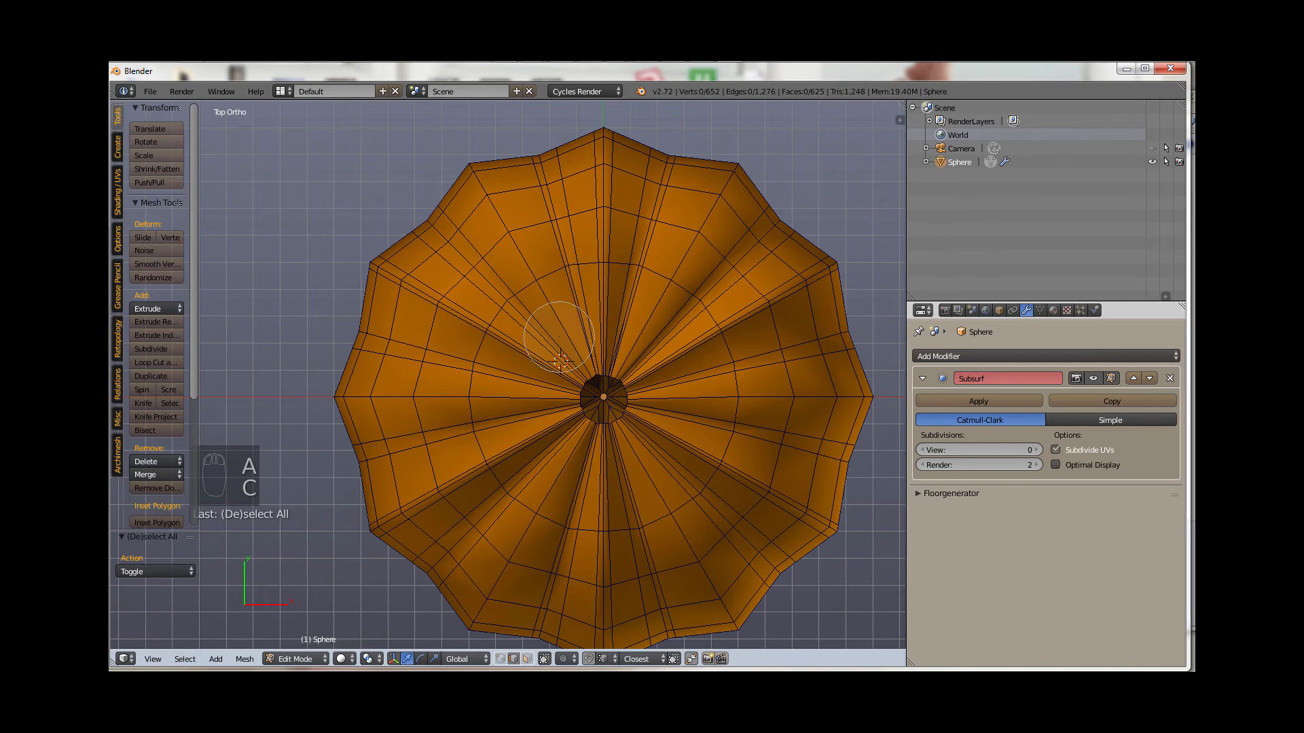
left_click_drag(490, 350, 496, 350)
mouse_move(478, 439)
left_mouse_down()
mouse_move(530, 506)
mouse_move(594, 520)
mouse_move(676, 510)
mouse_move(731, 430)
mouse_move(696, 311)
mouse_move(611, 264)
mouse_move(524, 282)
mouse_move(497, 343)
left_mouse_up()
middle_click_drag(497, 343, 597, 380)
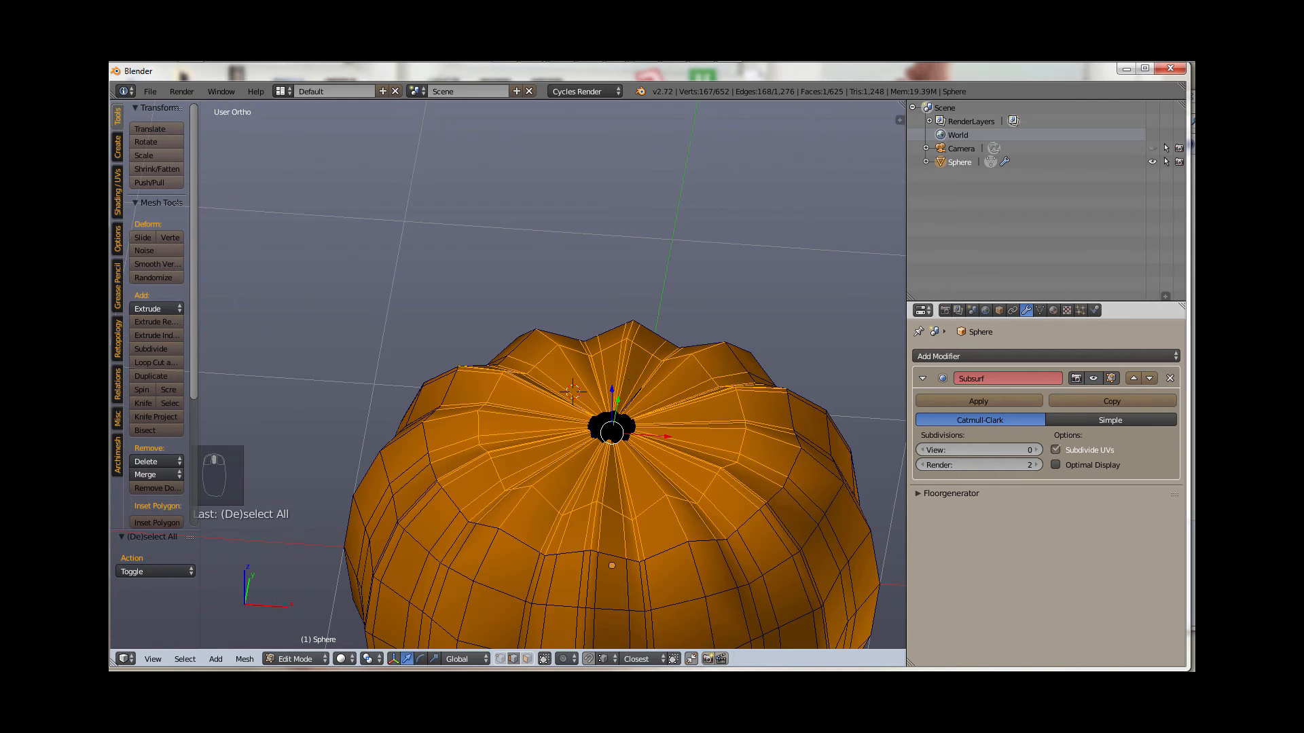
Step: Smooth the selected edges around the hole repeatedly, undo the excess smoothing, and deselect everything
key("w")
left_click(598, 380)
key("w")
left_click(597, 380)
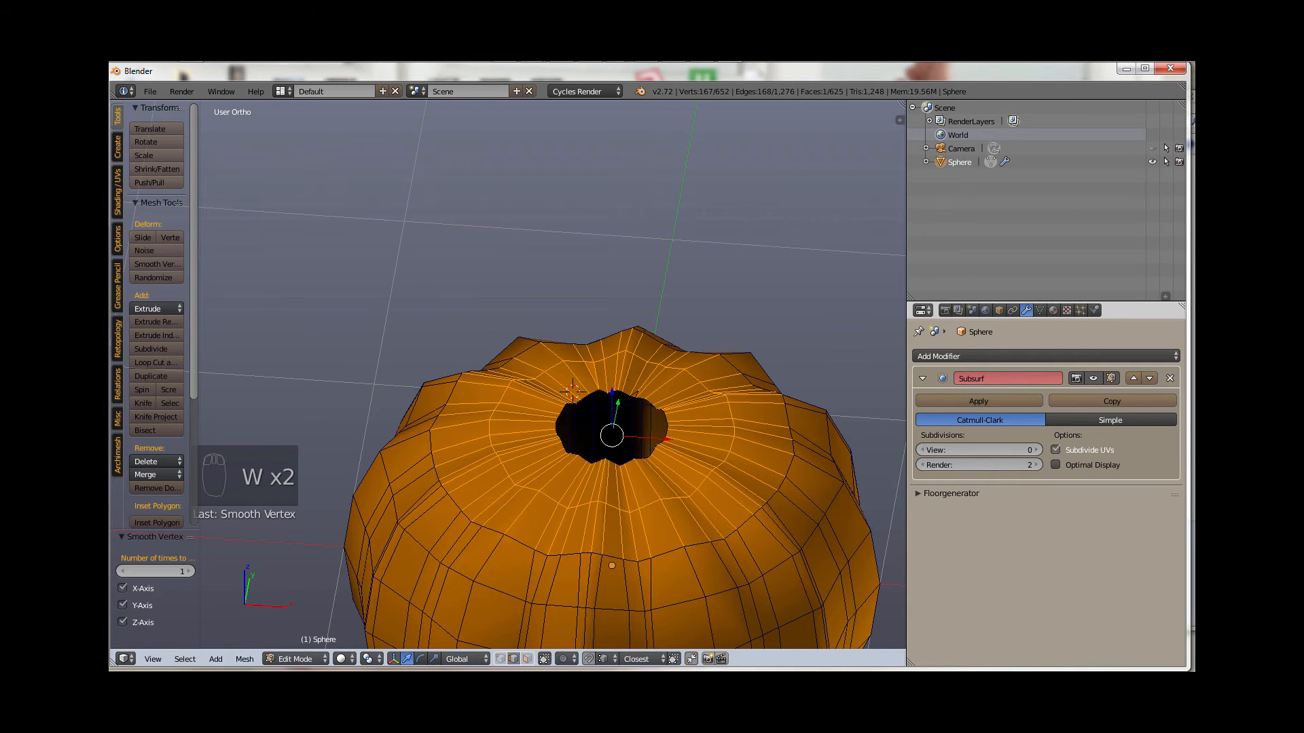
key("w")
left_click(597, 380)
middle_click_drag(597, 381, 574, 363)
key("ctrl+z")
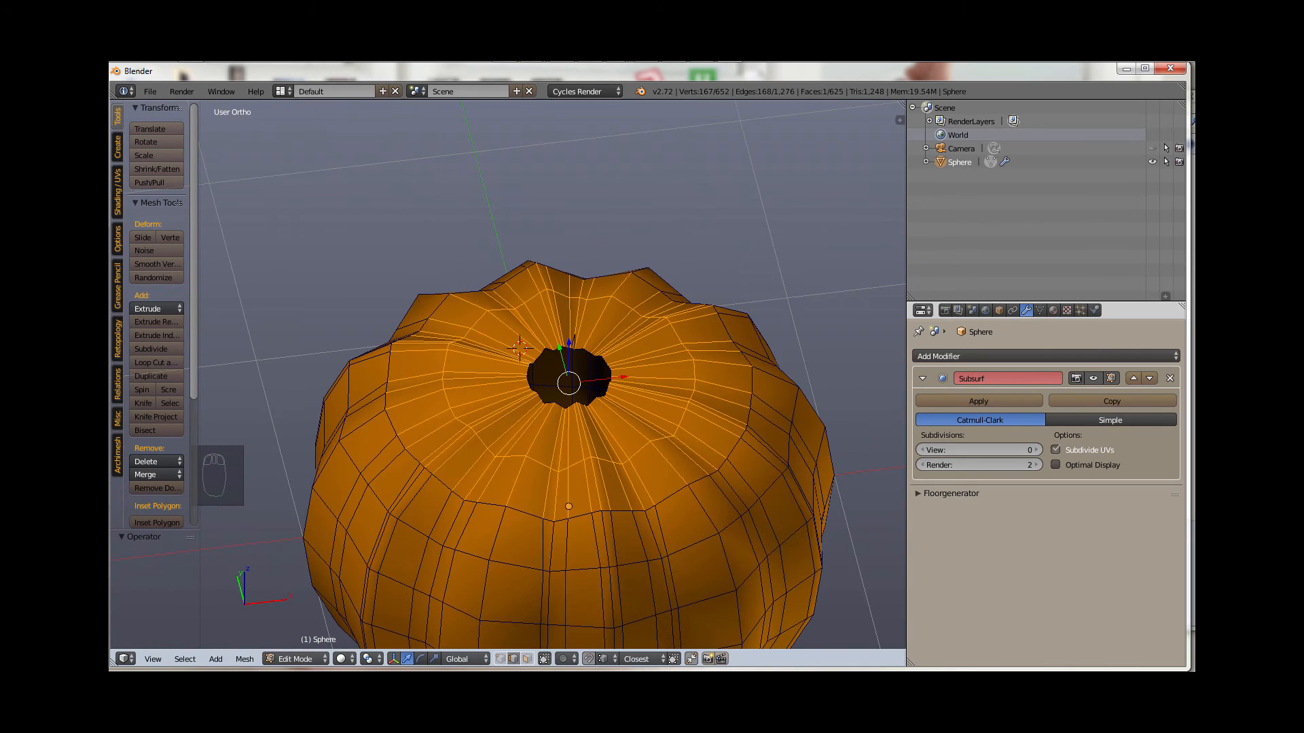
key("a")
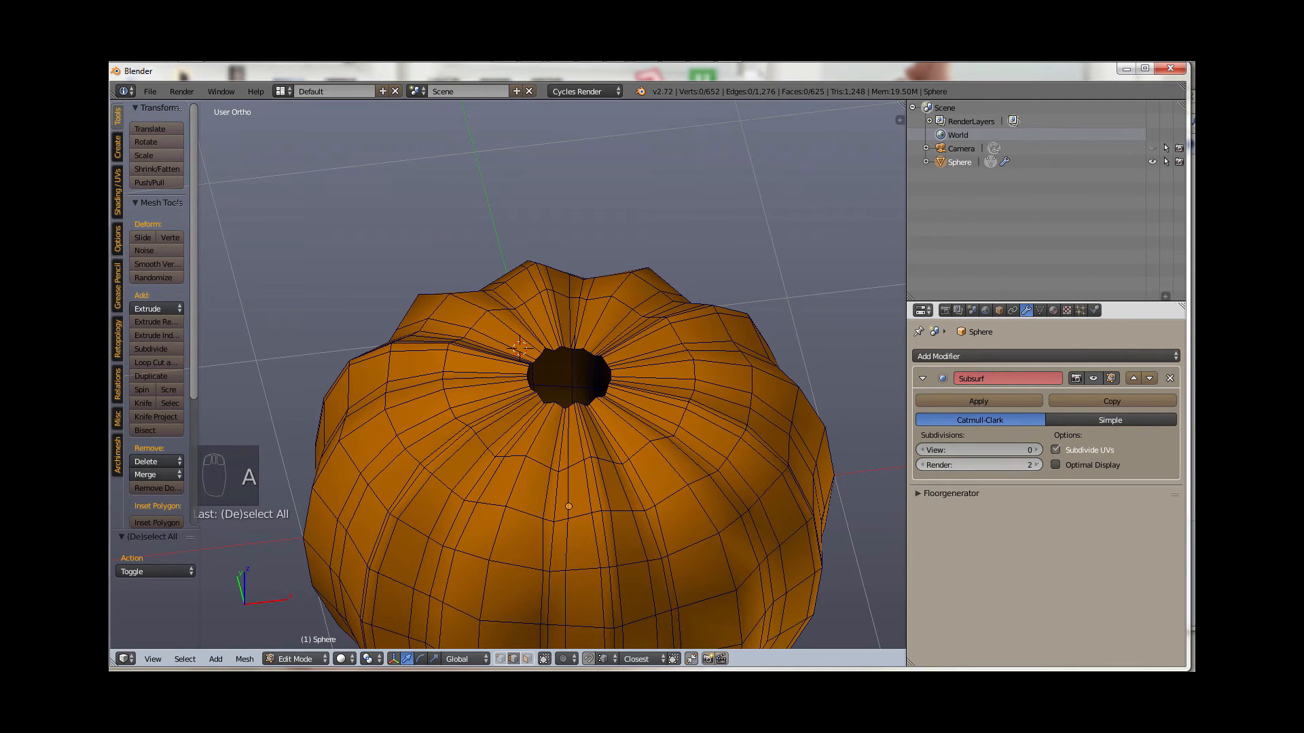
Step: Inspect the hole's rim up close with Subsurf View subdivisions at 2, and set them back to 0
left_click(1037, 450)
left_click(1037, 450)
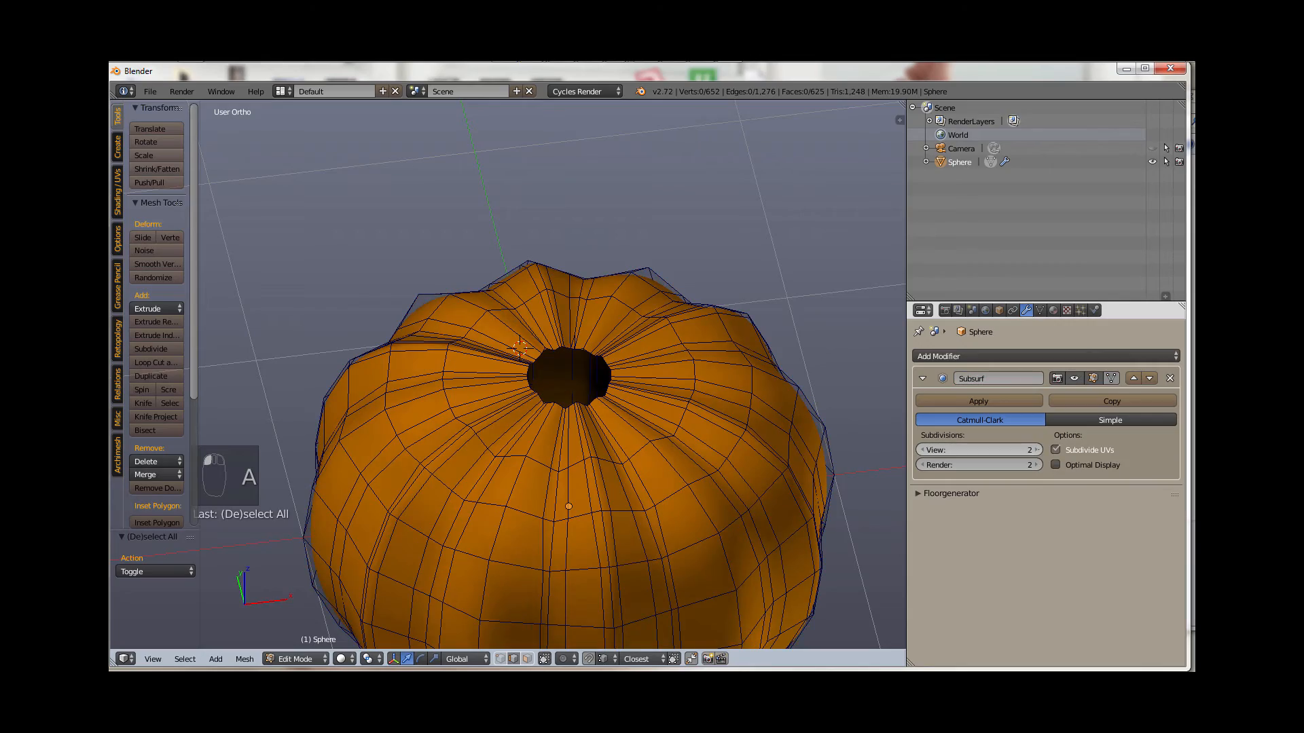
middle_click_drag(666, 407, 707, 428)
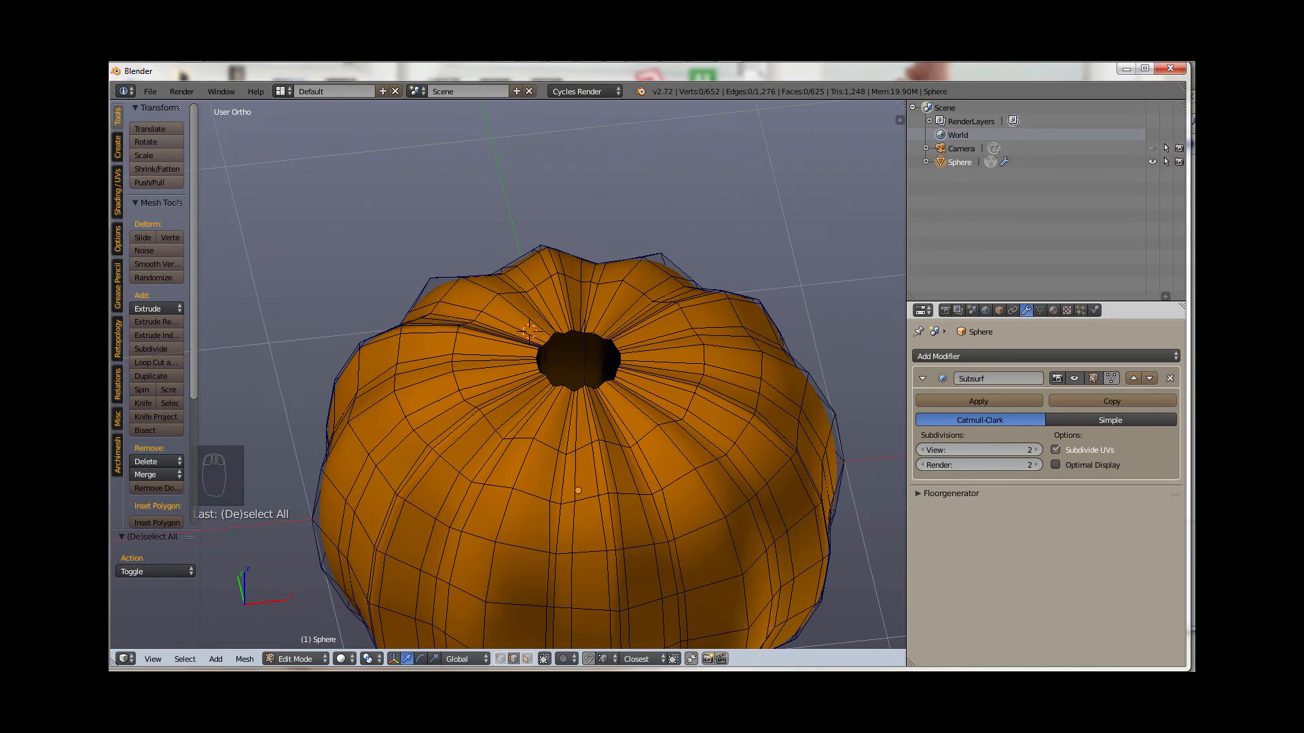
scroll(706, 428, "up", 5)
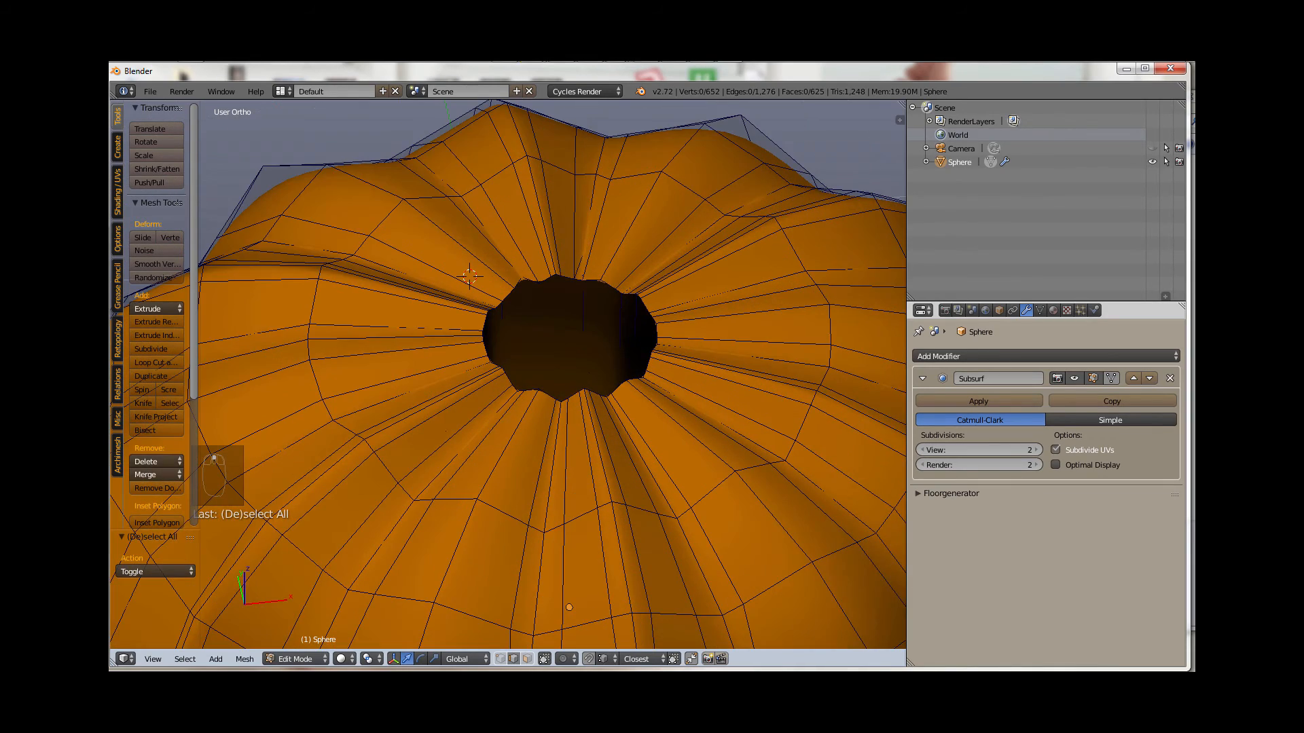
scroll(569, 333, "up", 4)
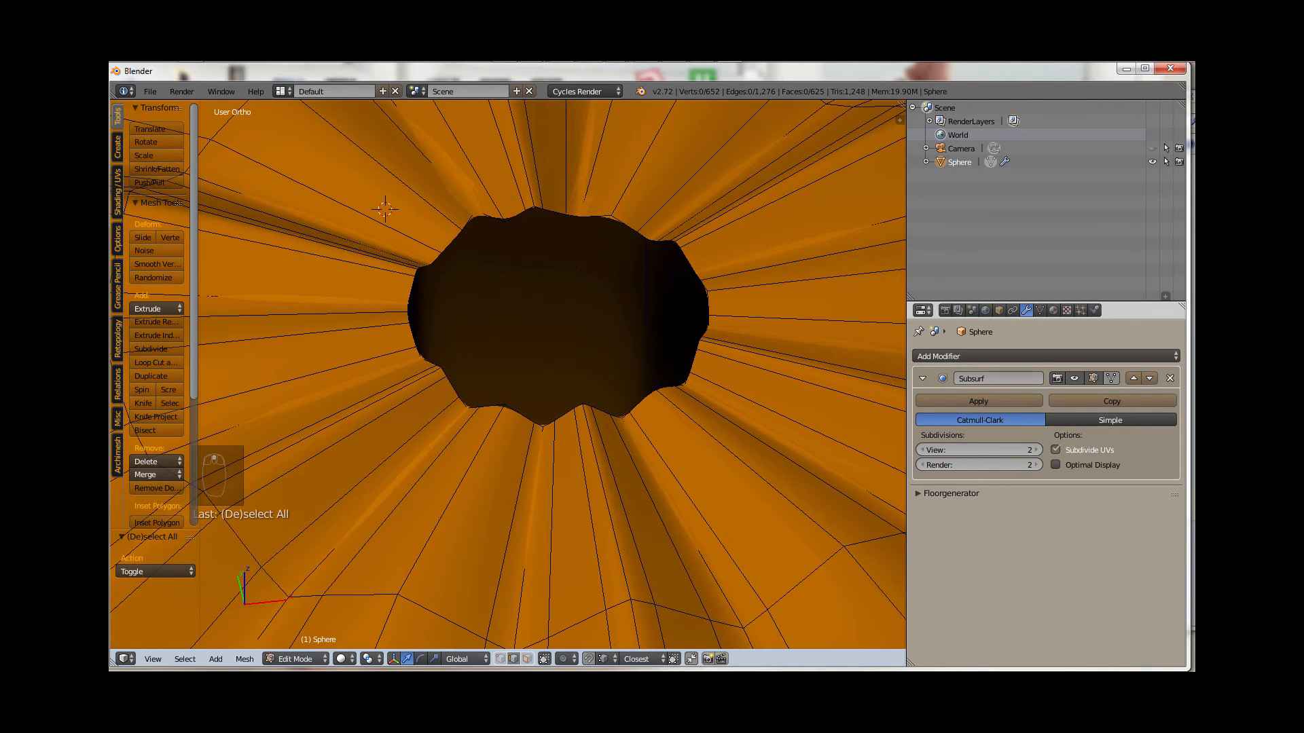
left_click(922, 451)
left_click(922, 450)
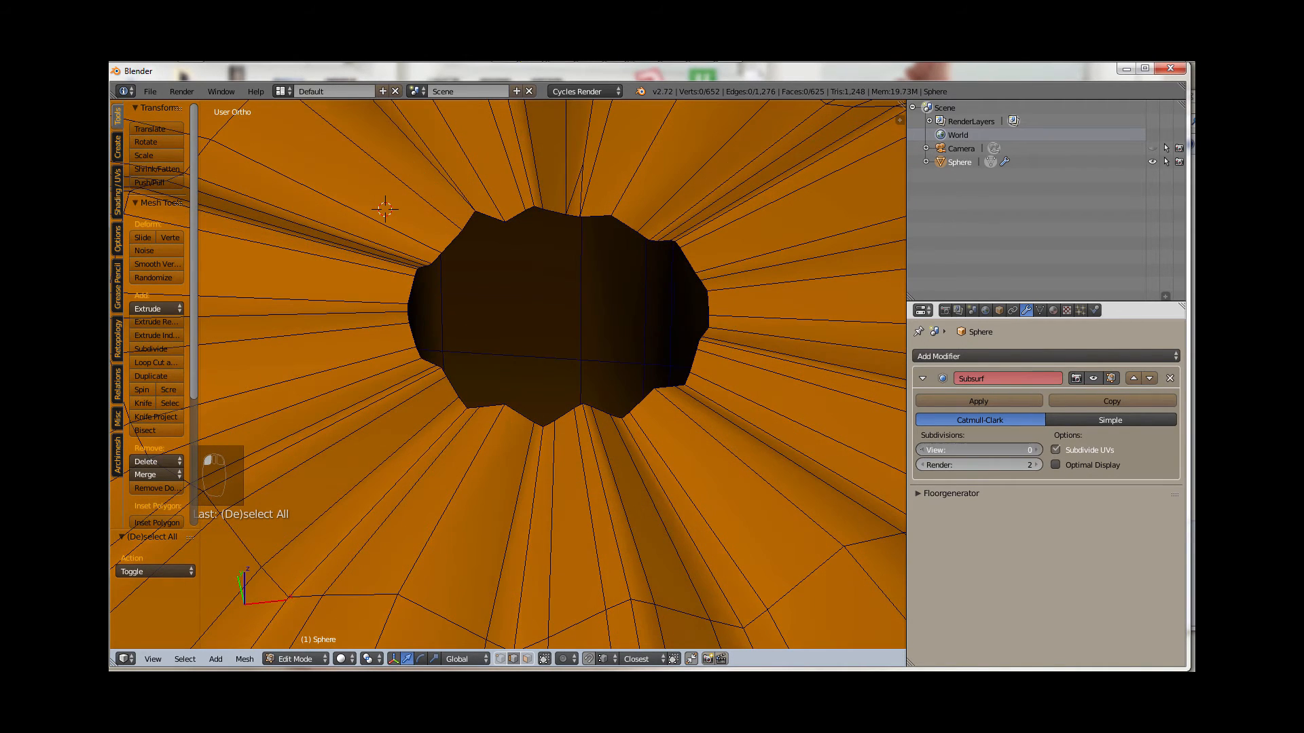
Step: Select a short run of edges on the near side of the hole's rim and try moving it down along Z
right_click(591, 438)
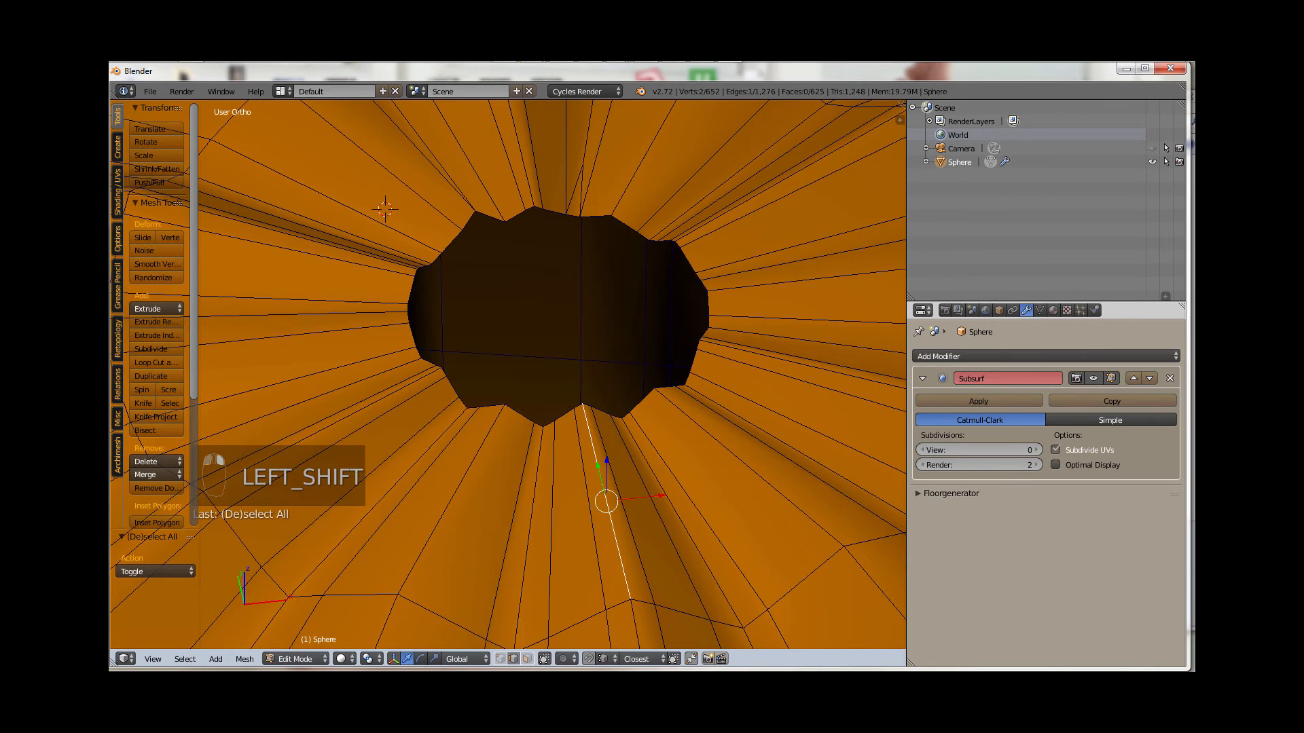
right_click(564, 415, "shift")
right_click(580, 424)
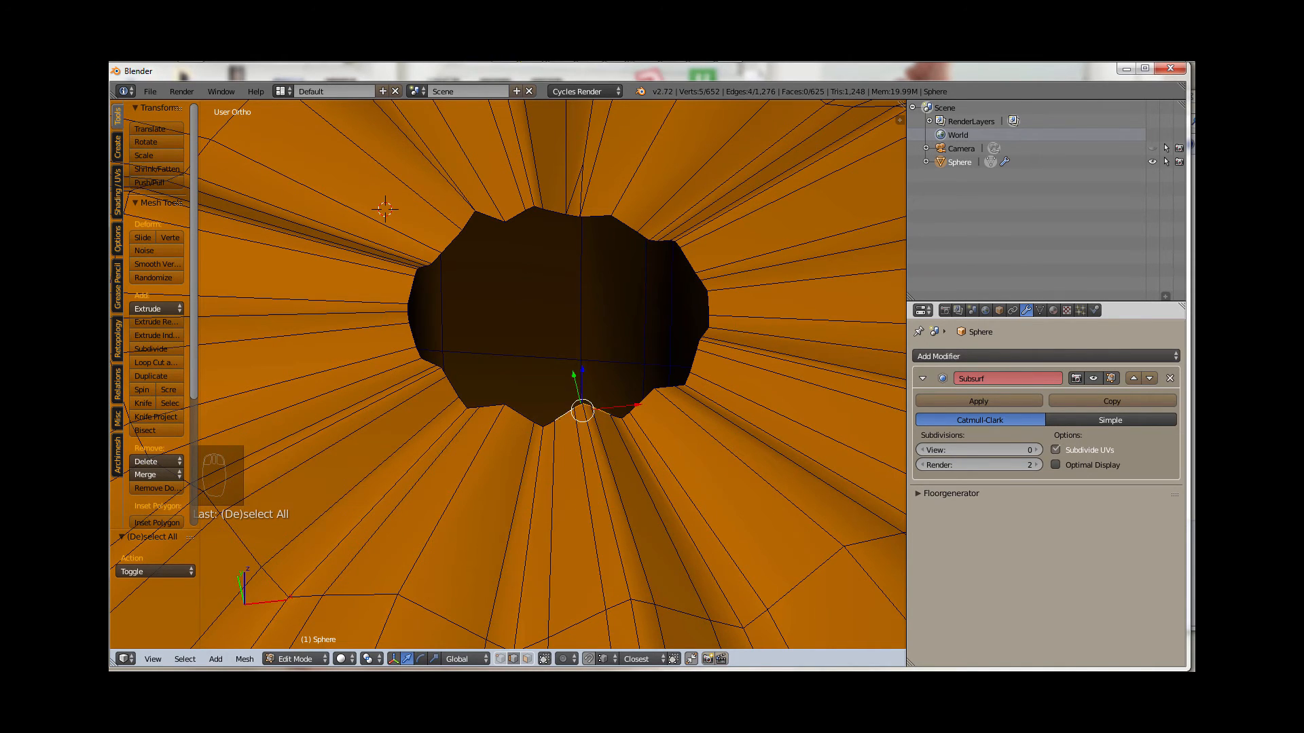
key("g")
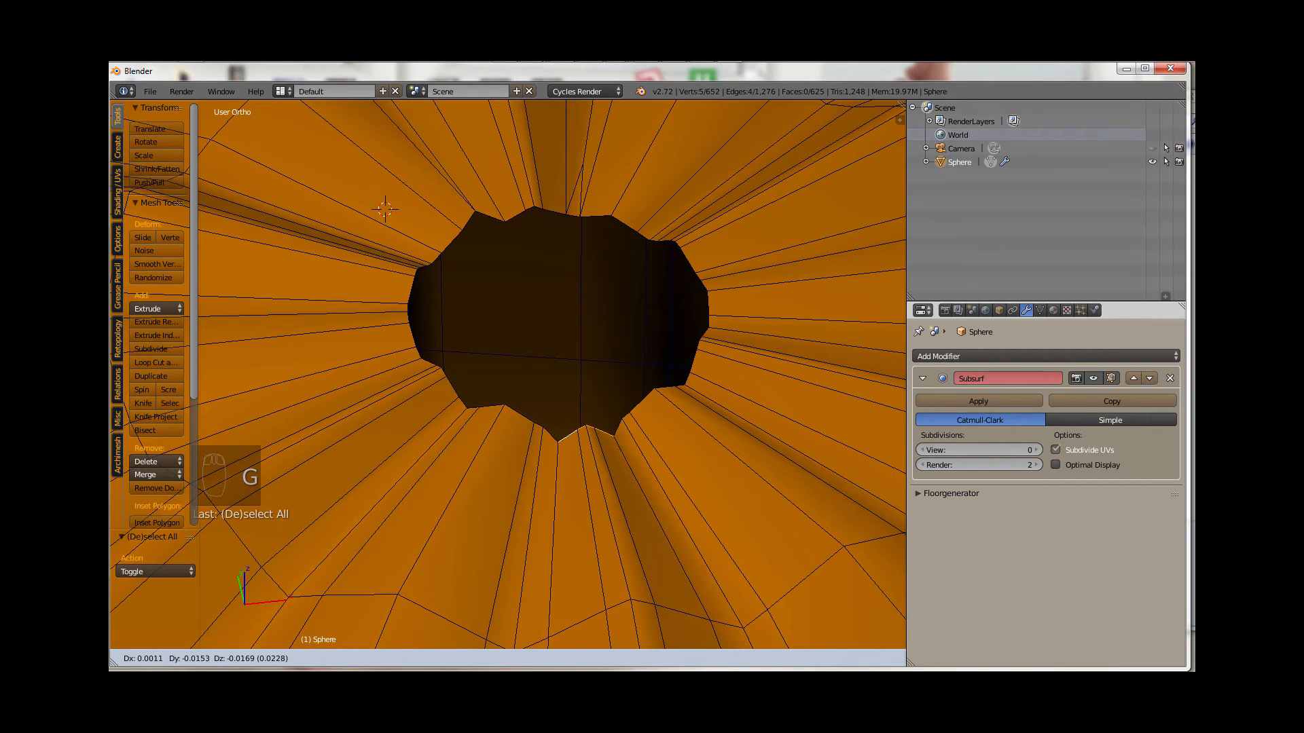
key("z")
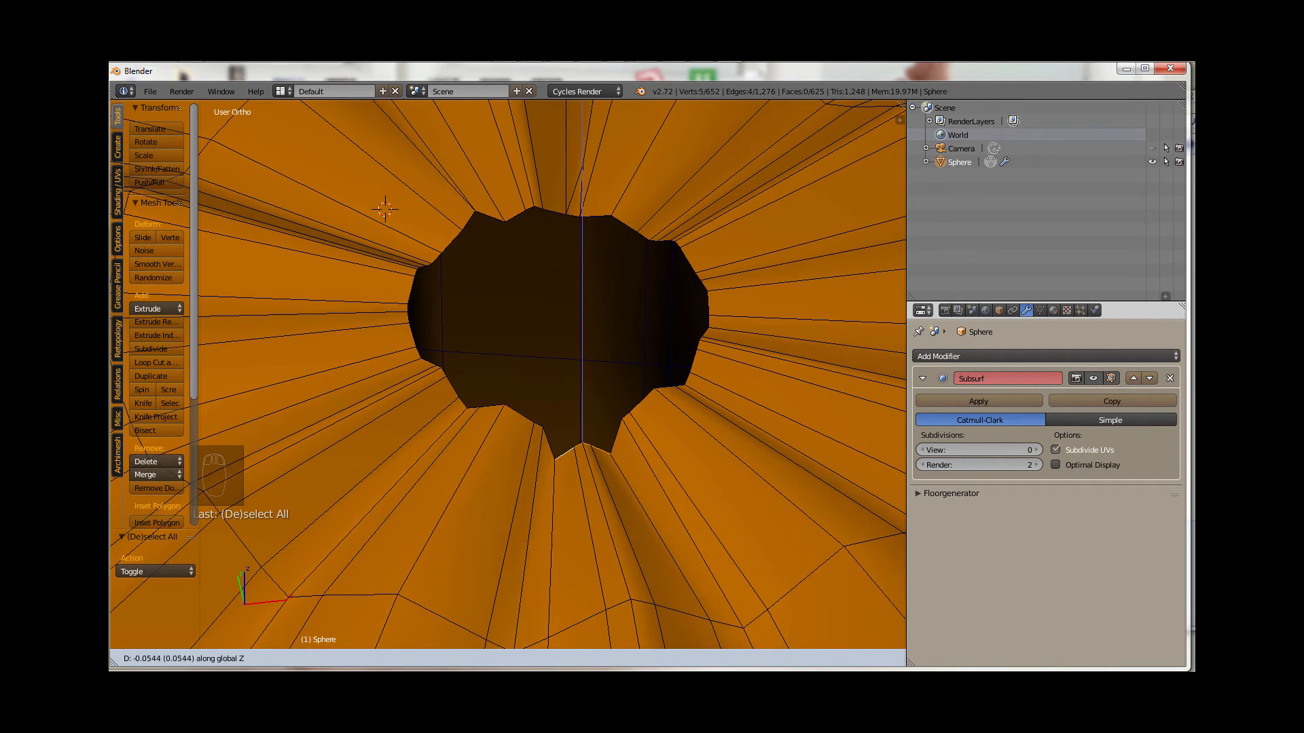
key("Return")
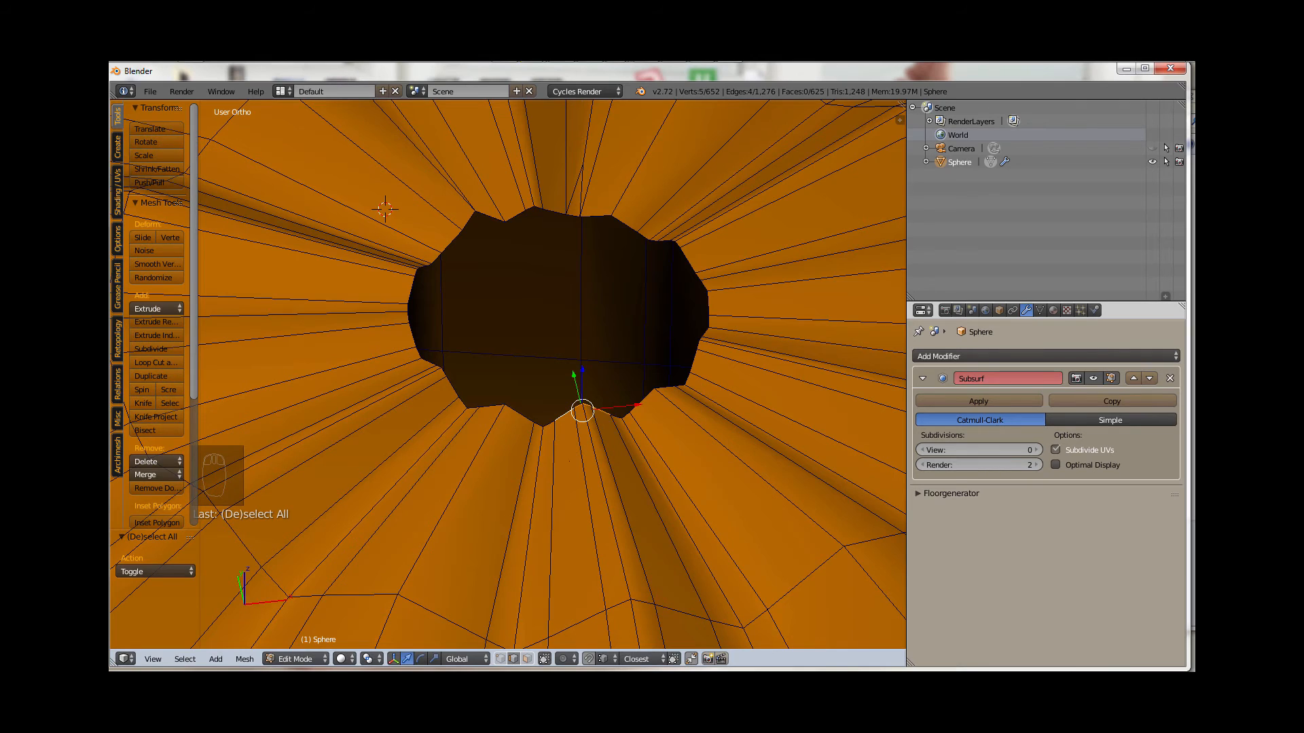
Step: Flatten the selected near-side rim edges by scaling them to 0 along Z
type("sz")
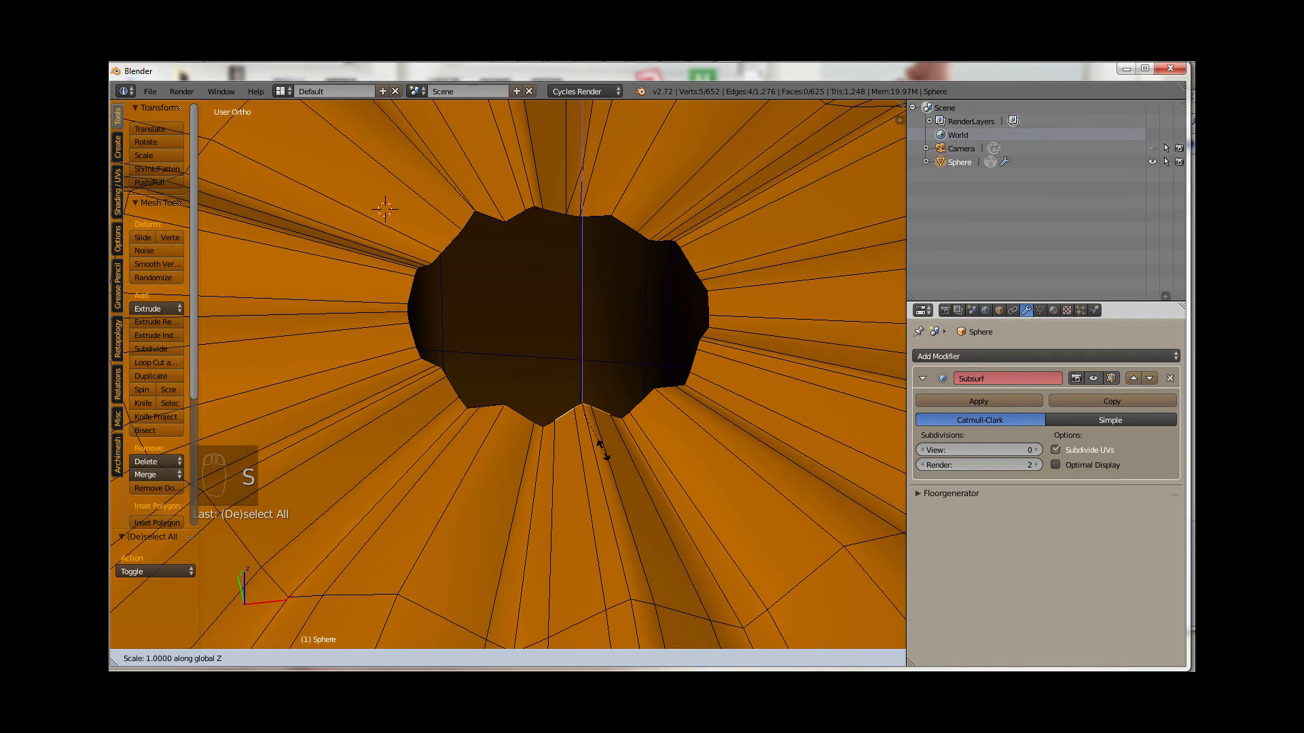
type("0")
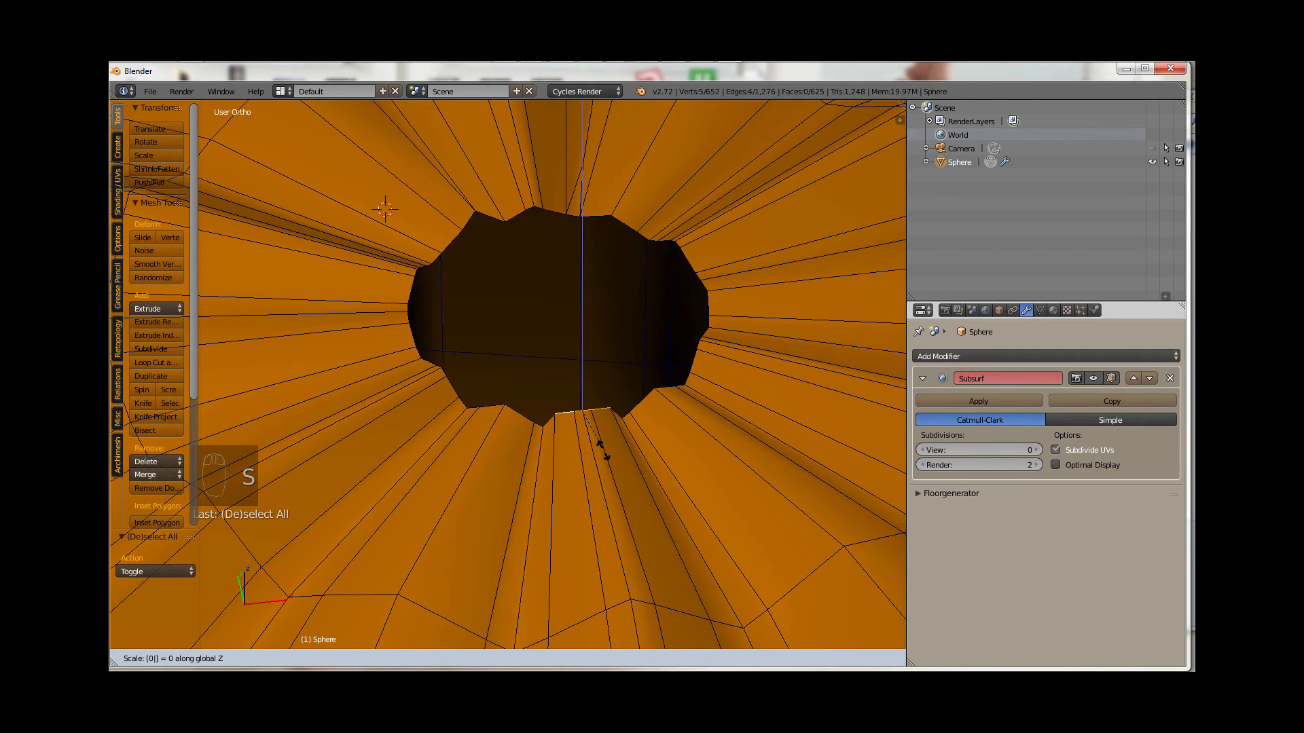
key("Return")
middle_click_drag(602, 449, 566, 459)
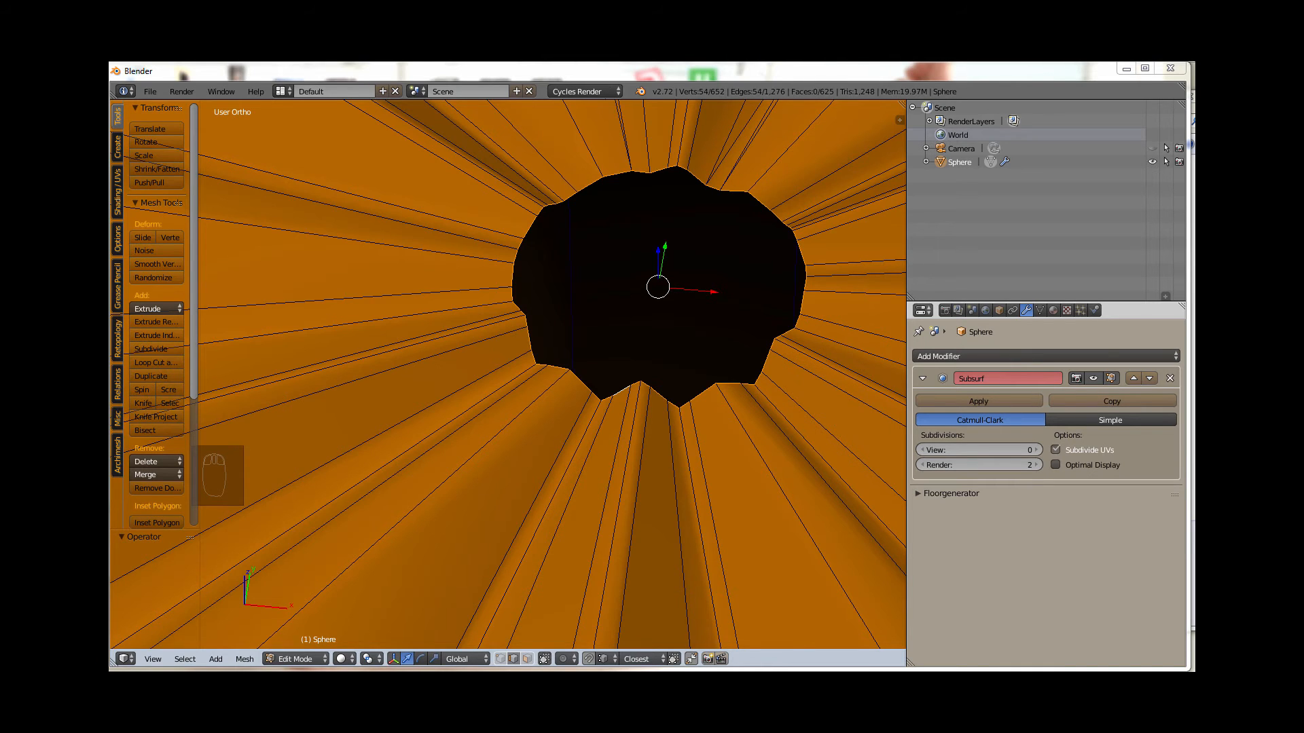
Step: Flatten the hole's whole selected rim loop by scaling it to 0 along the global Z axis
key("s")
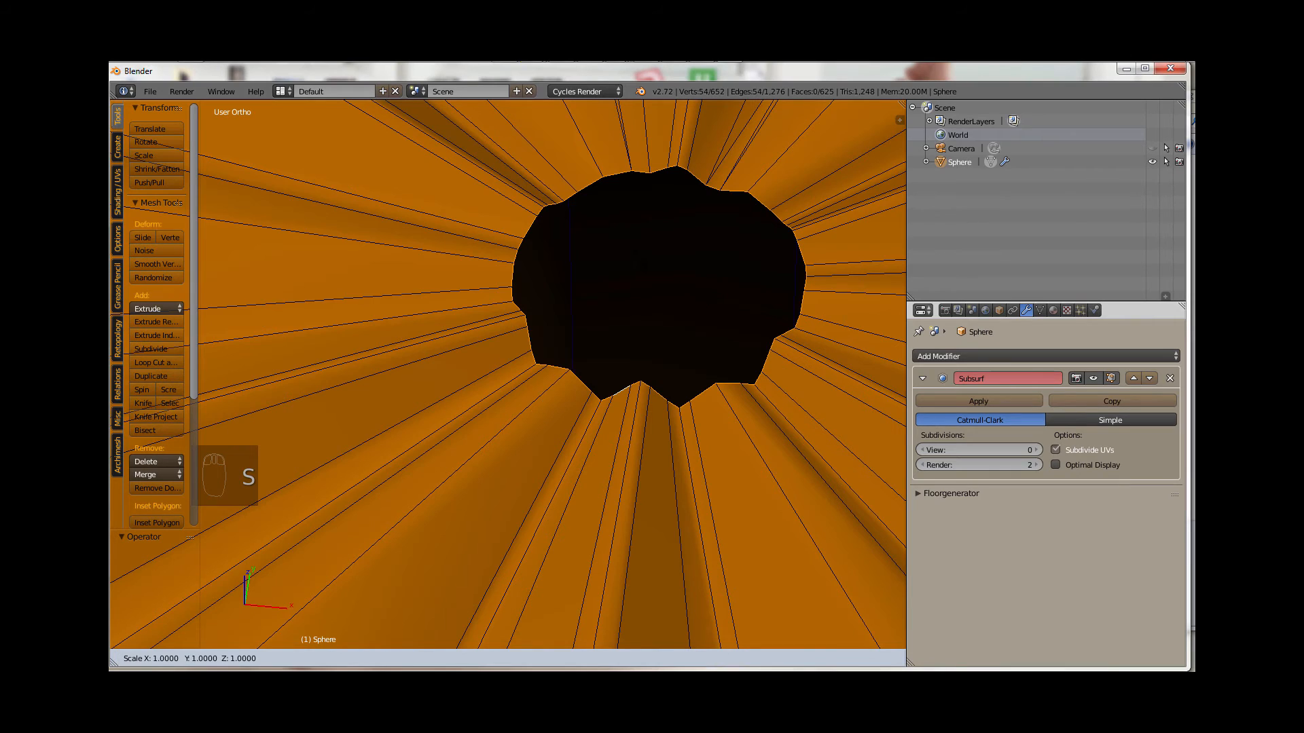
type("z")
type("0")
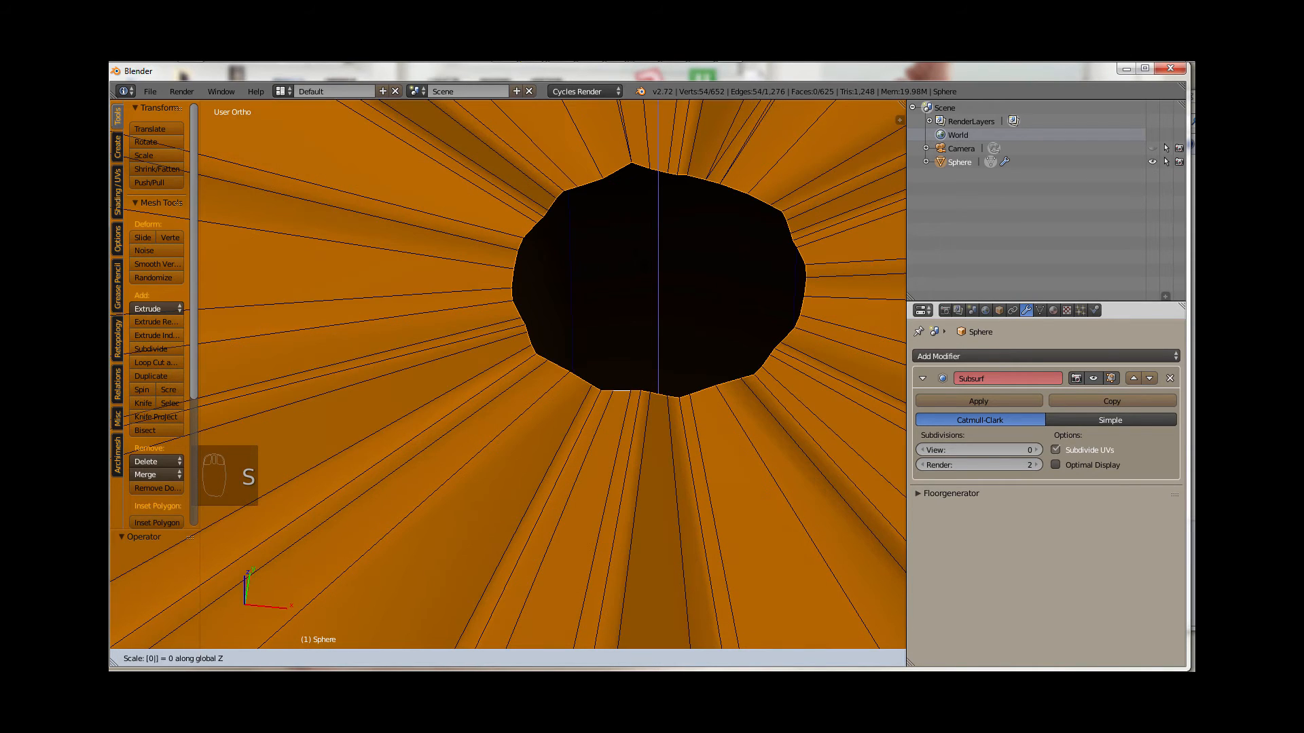
key("Return")
Step: Examine the flattened rim of the hole close up and from farther away for remaining unevenness
scroll(508, 375, "up", 5)
scroll(591, 279, "down", 9)
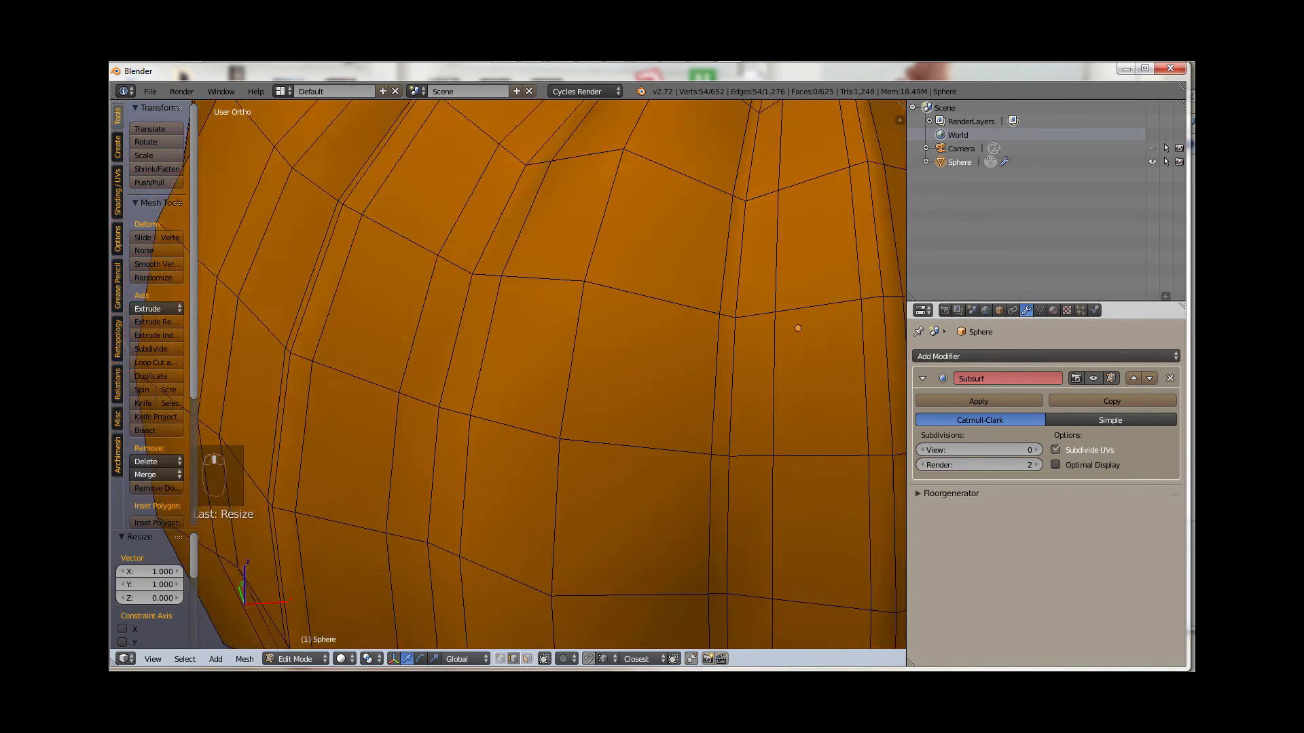
middle_click_drag(662, 163, 544, 476, "shift")
scroll(636, 285, "up", 2)
scroll(638, 299, "up", 10)
scroll(638, 394, "down", 3)
scroll(679, 398, "down", 6)
scroll(625, 410, "up", 2)
scroll(625, 410, "up", 3)
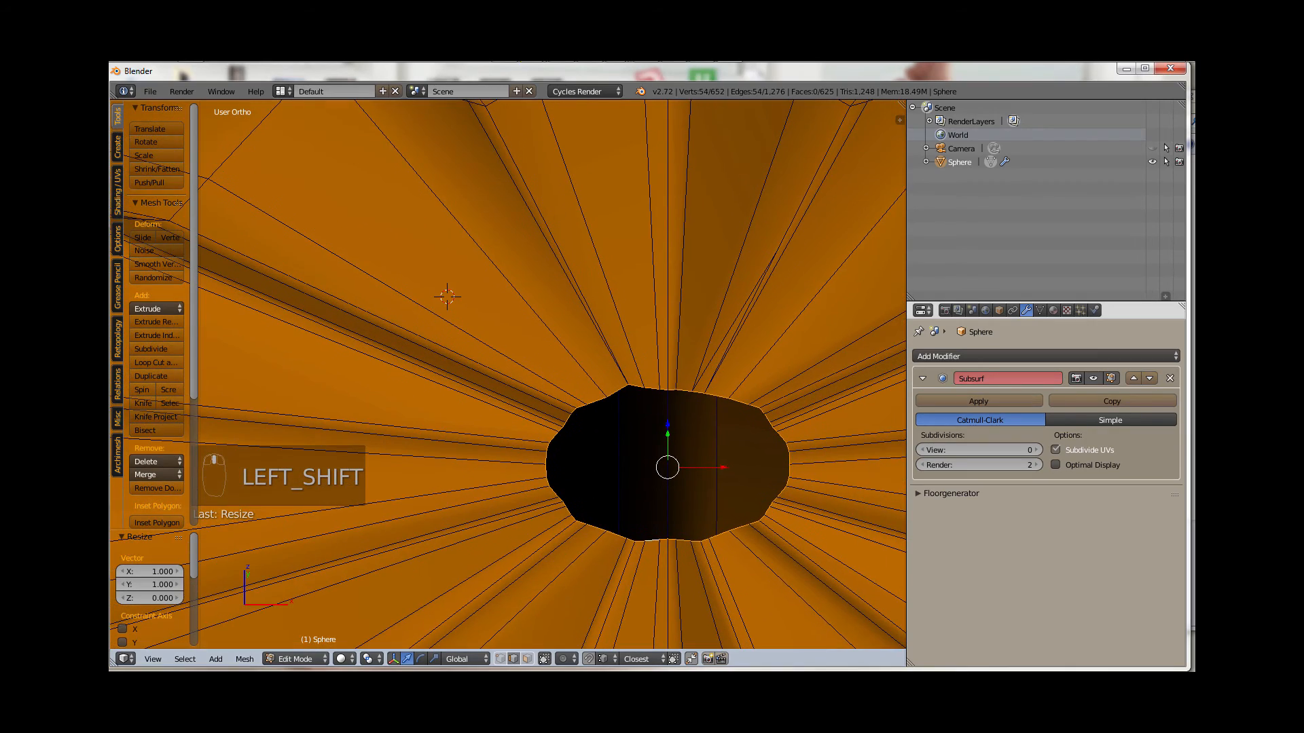
scroll(733, 516, "up", 3)
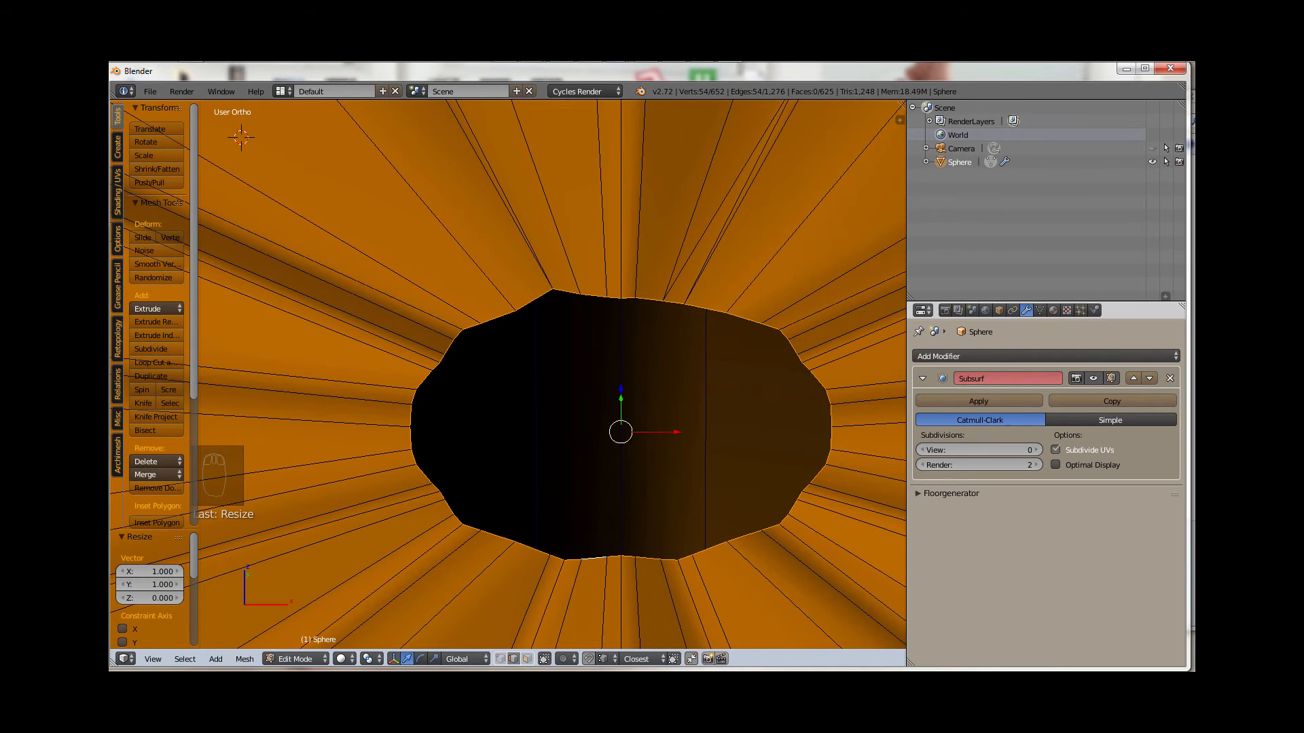
Step: Duplicate the rim loop in place and separate the selection into a new object
key("shift")
key("shift+d")
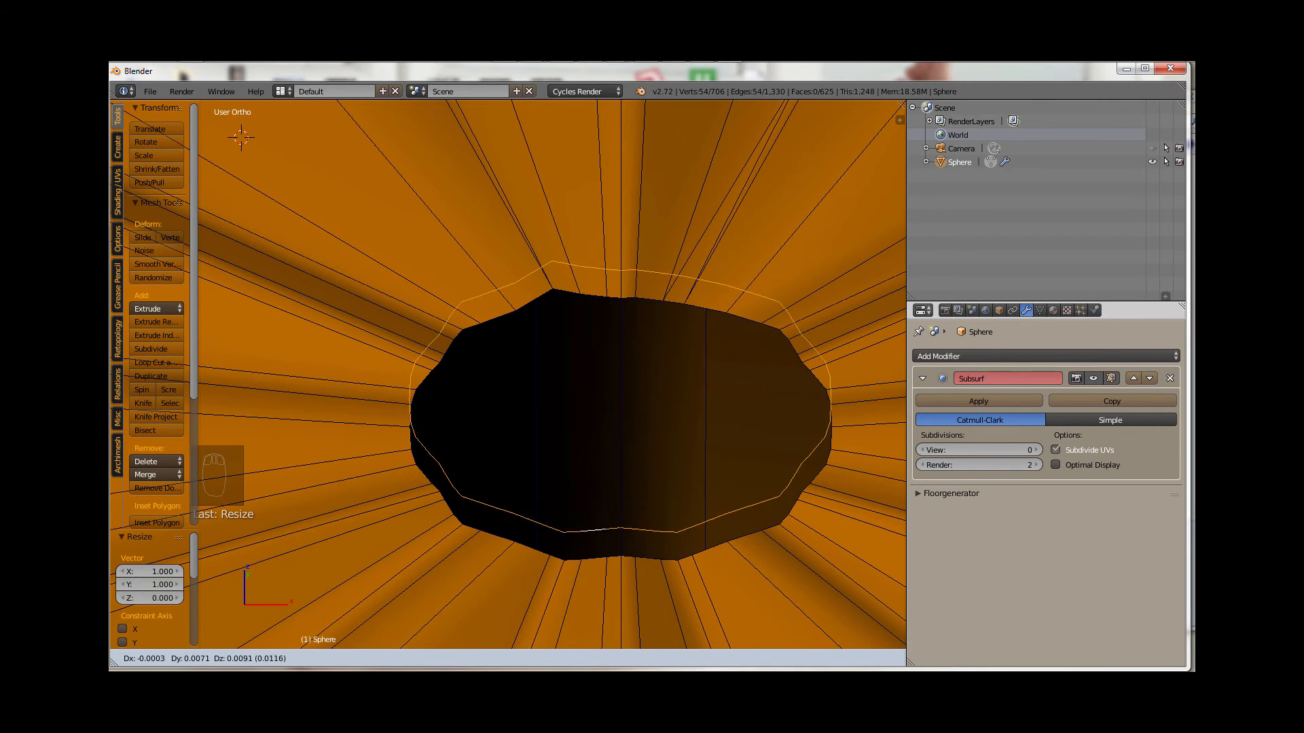
key("Escape")
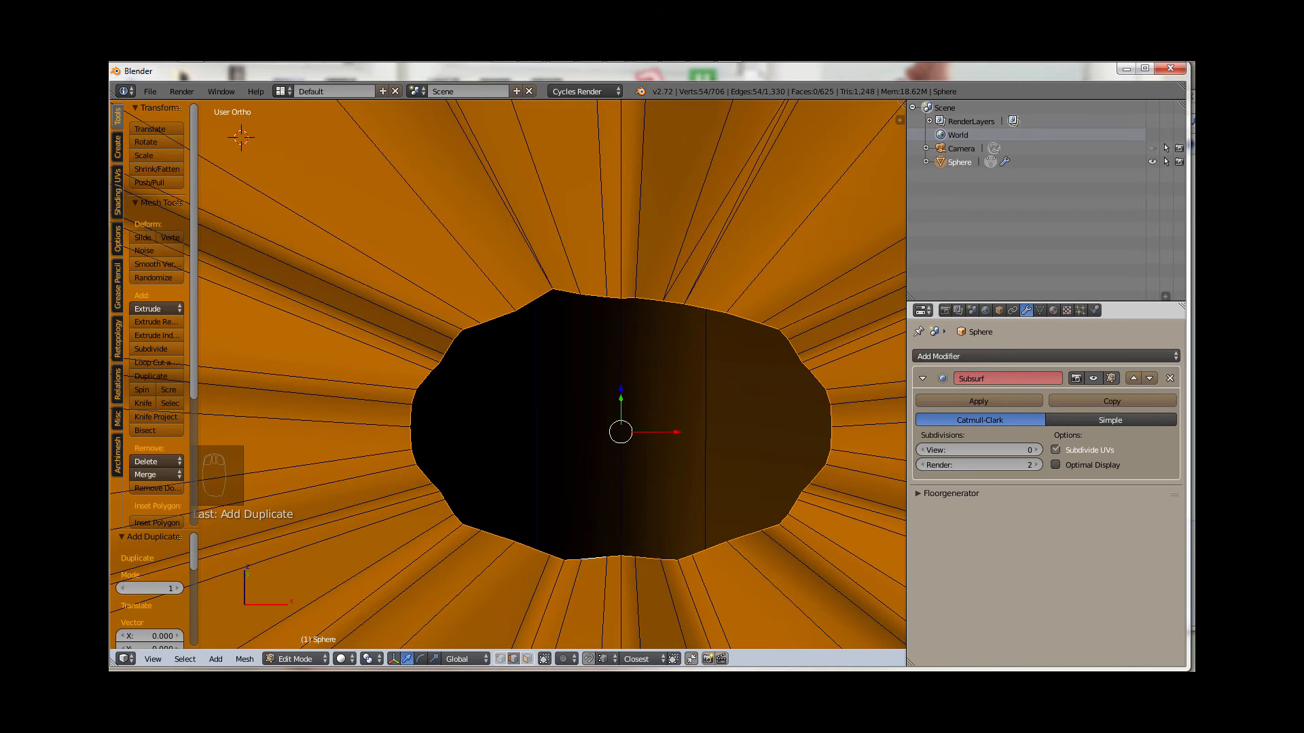
key("p")
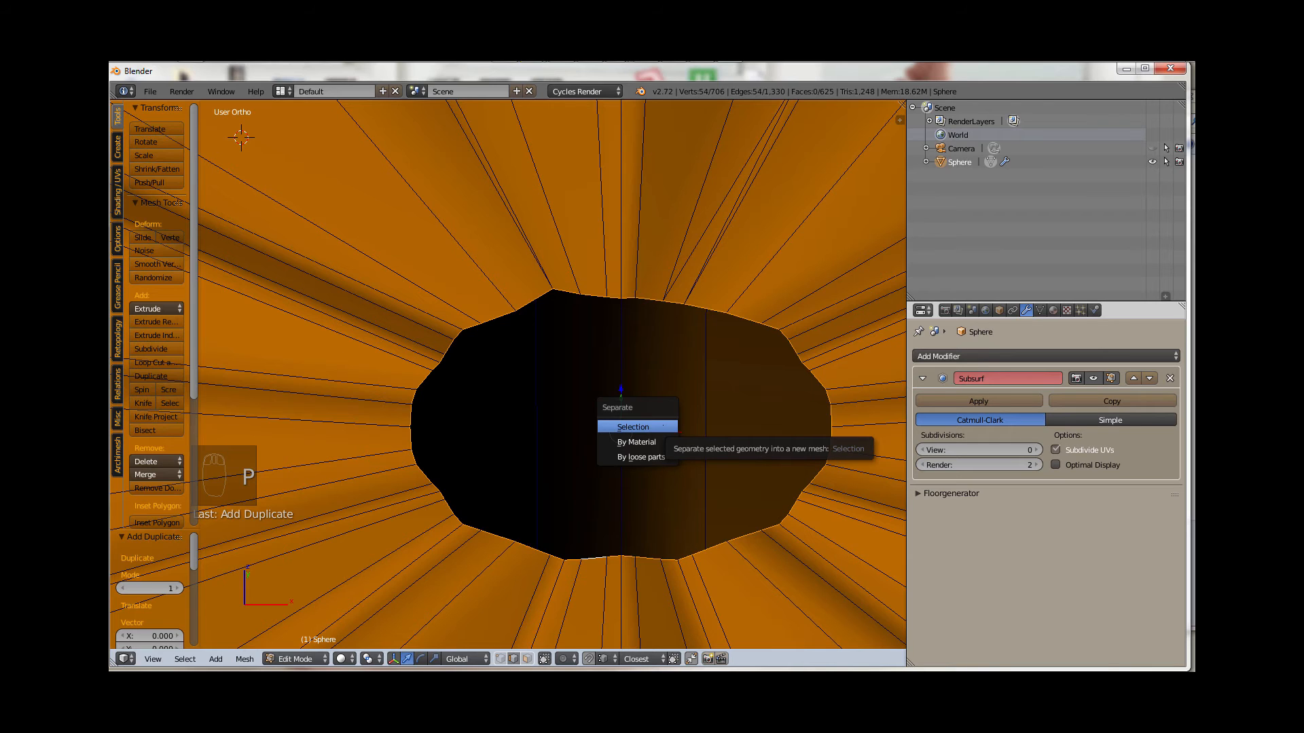
left_click(662, 426)
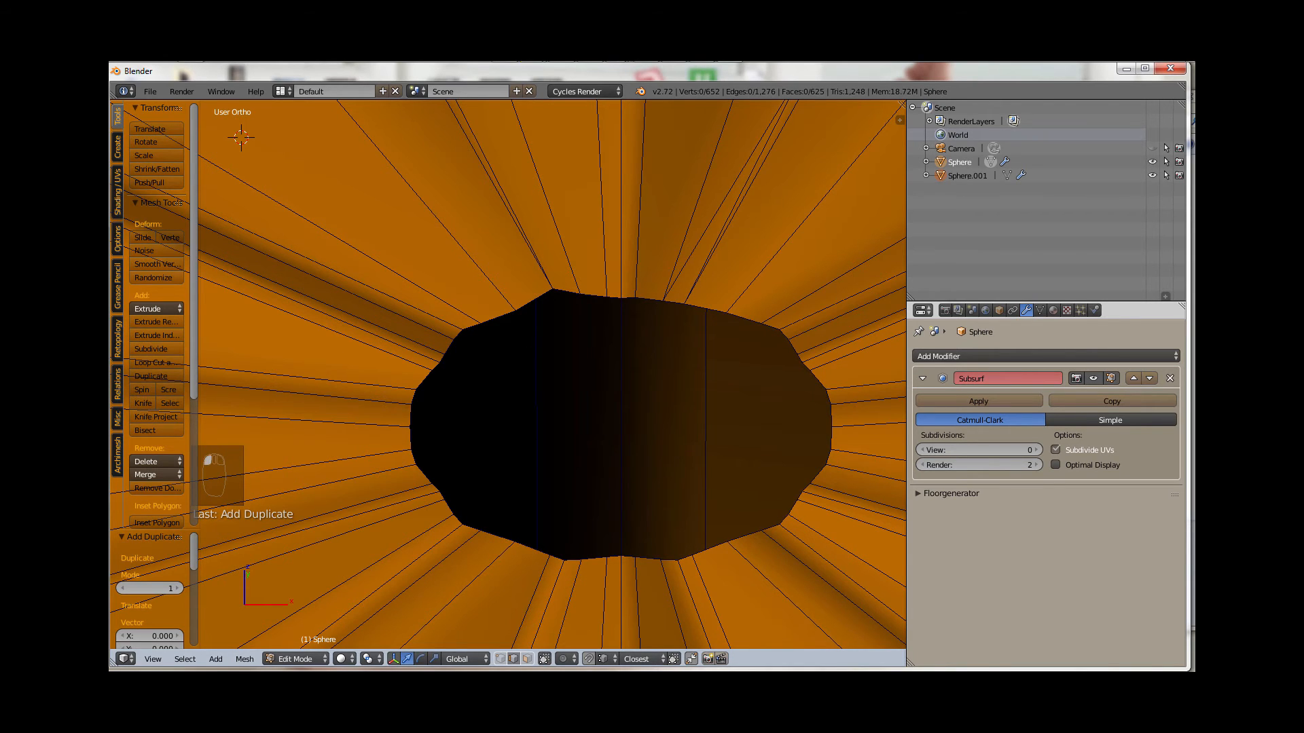
Step: Make the separated rim loop the active object, enter its Edit Mode, and select all its vertices
key("Tab")
left_click(666, 438)
scroll(667, 438, "down", 4)
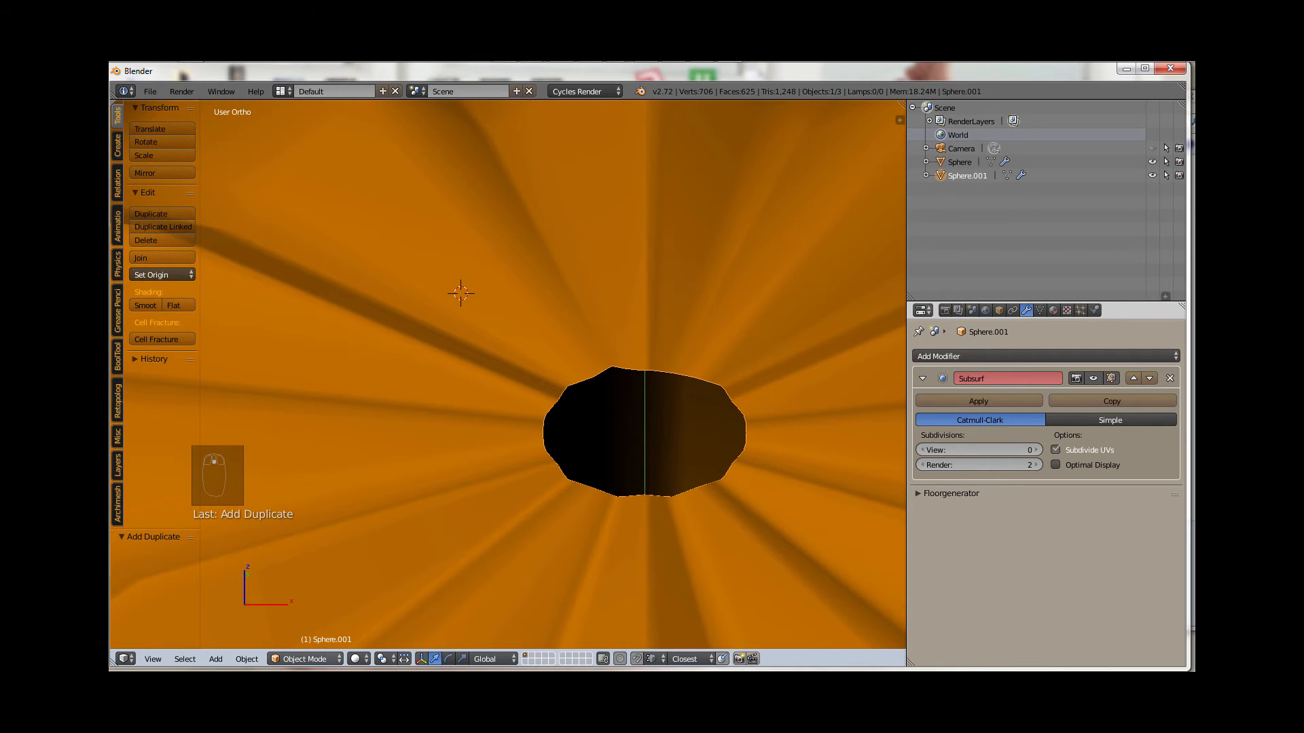
left_click(305, 659)
left_click(306, 623)
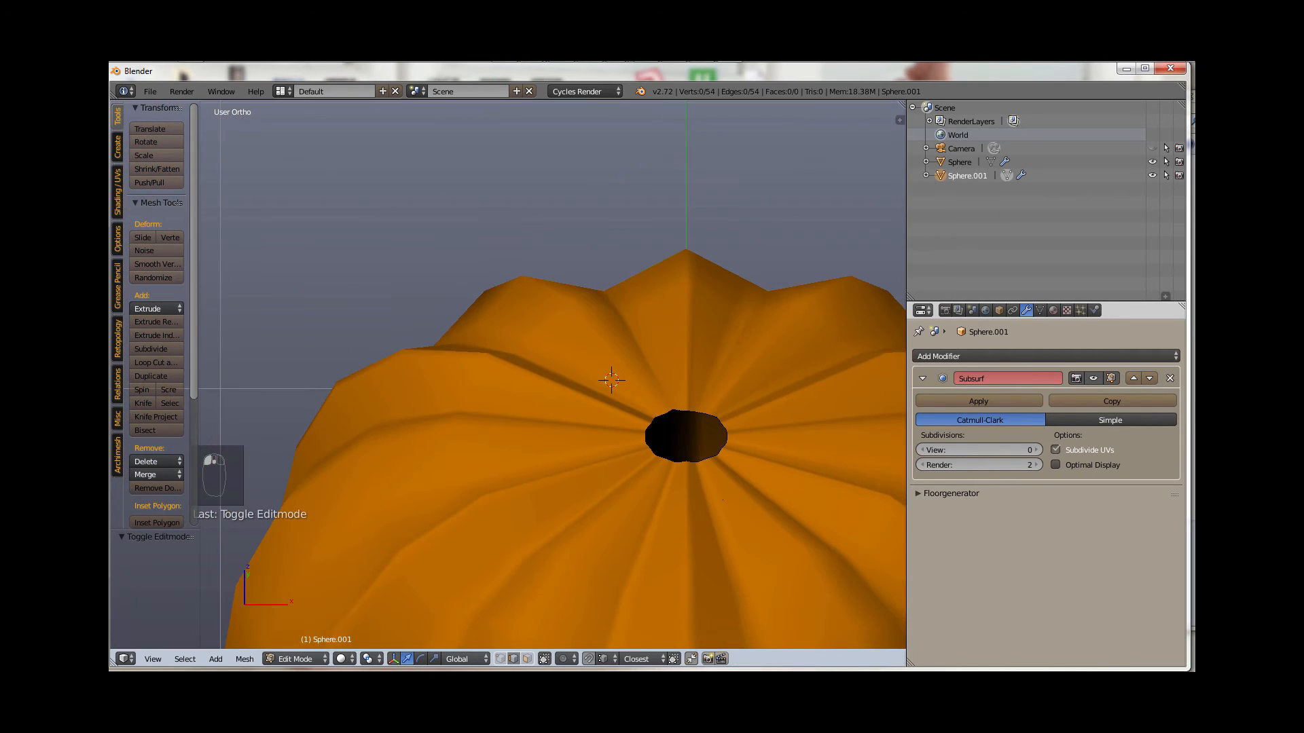
key("g")
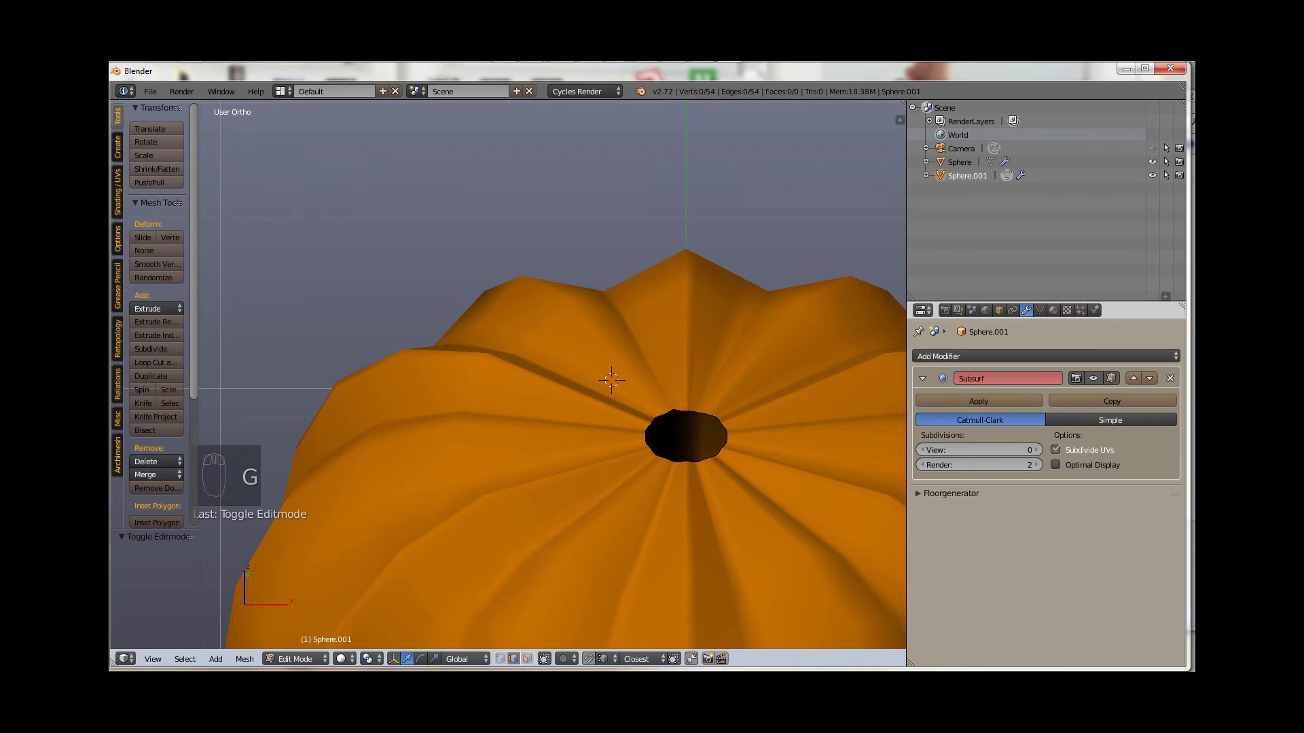
key("a")
key("g")
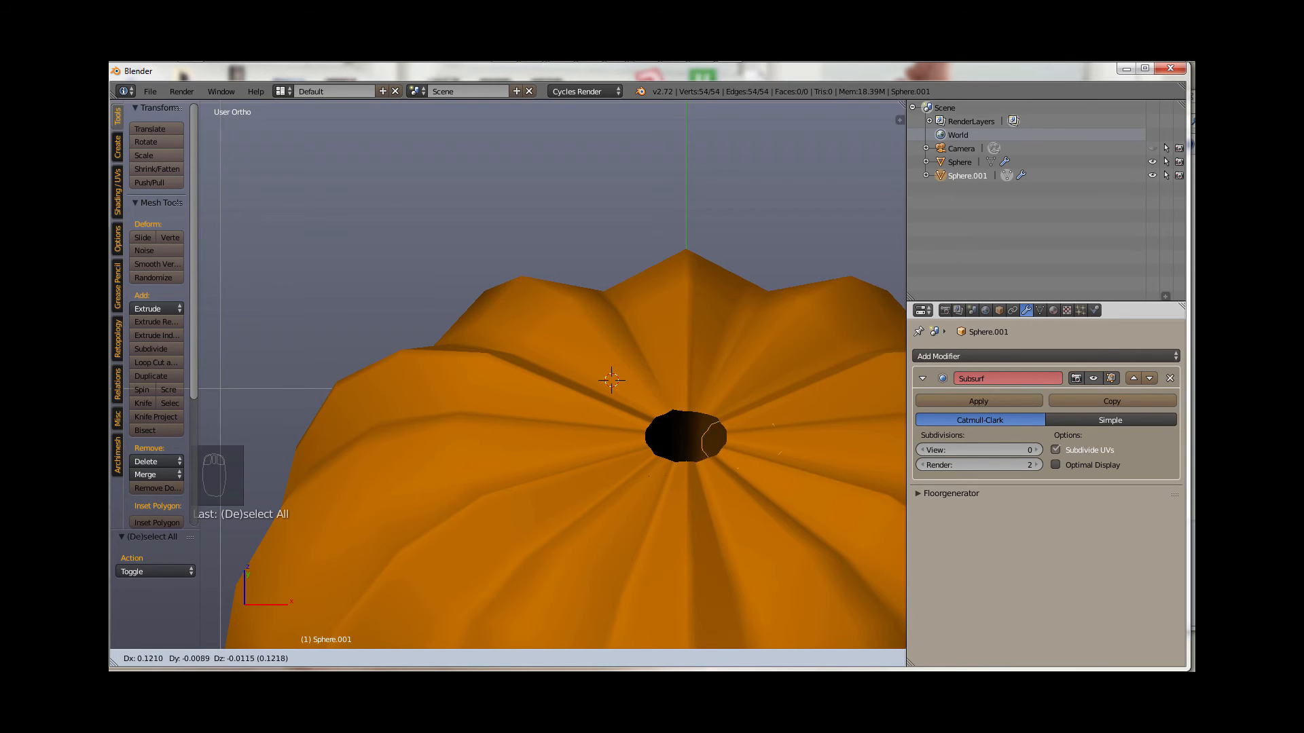
key("Escape")
Step: Extrude the separated rim loop upward by 0.044 along Z, starting the wall of a stem above the hole
scroll(700, 473, "up", 5)
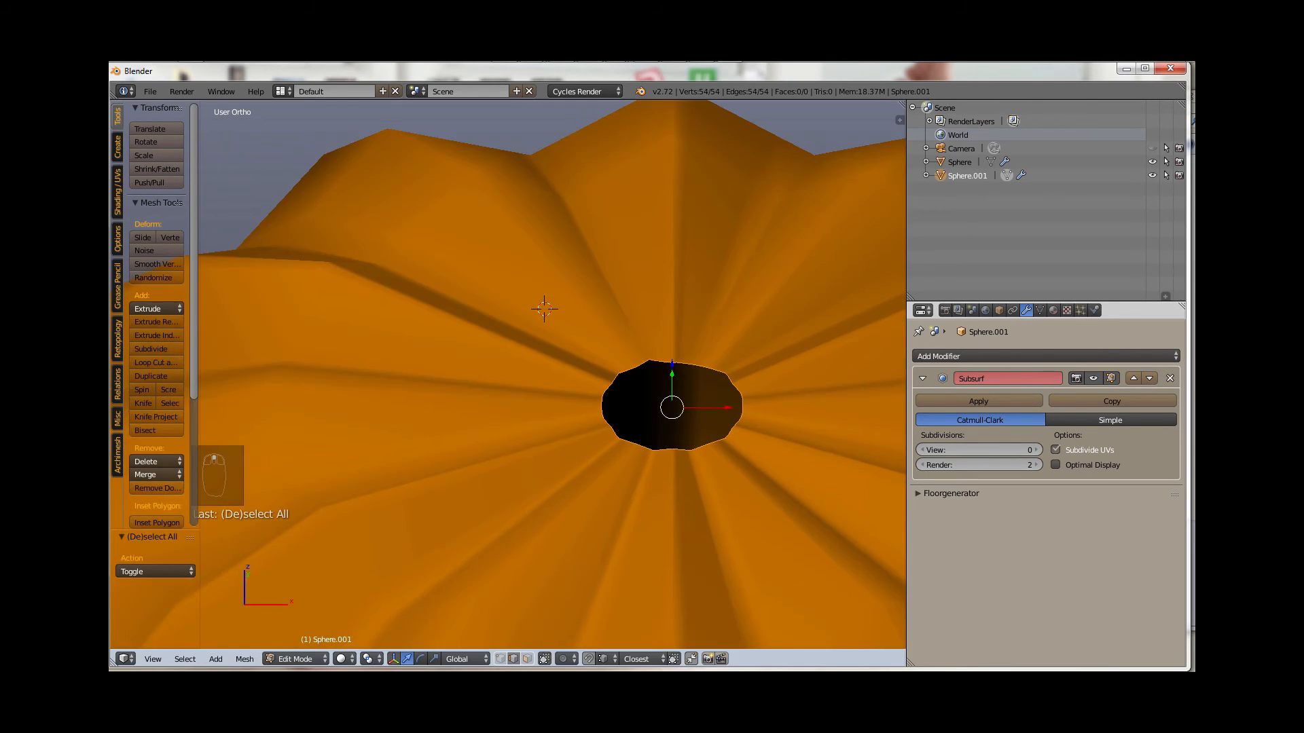
scroll(707, 384, "up", 2)
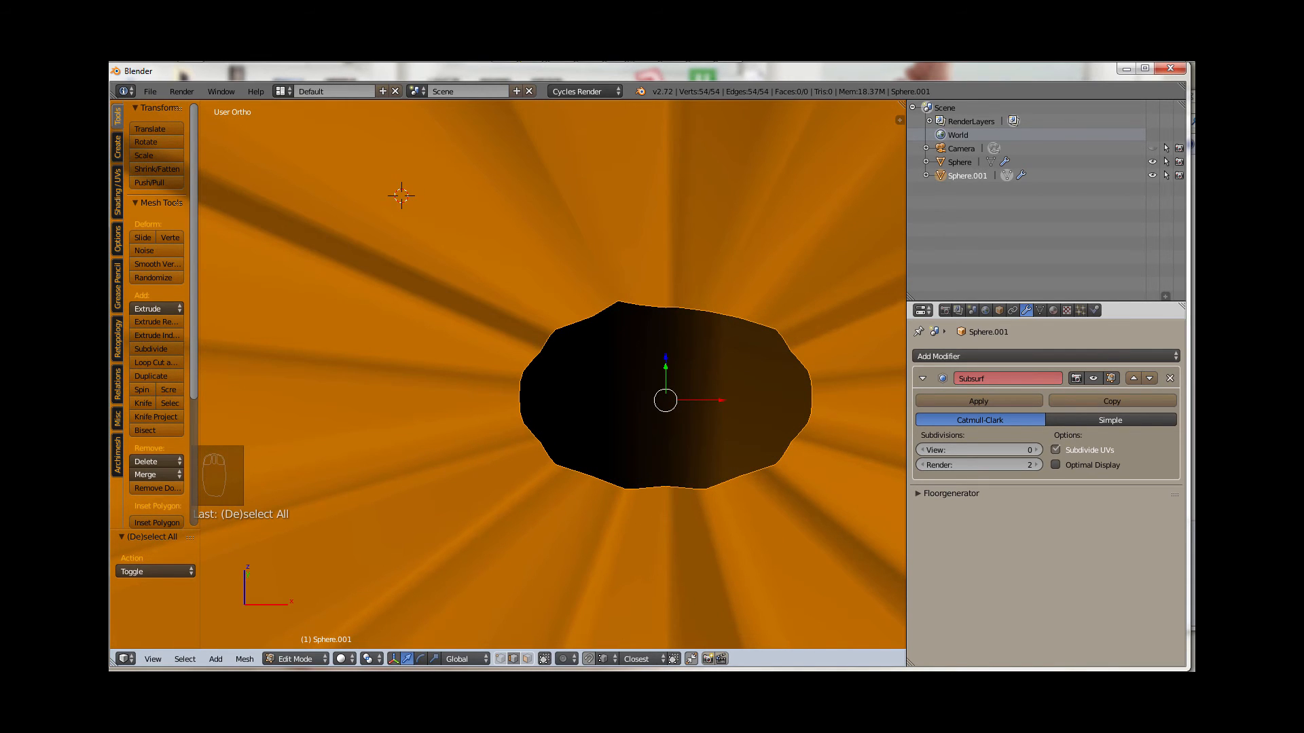
scroll(736, 396, "down", 3)
middle_click_drag(736, 396, 638, 444, "shift")
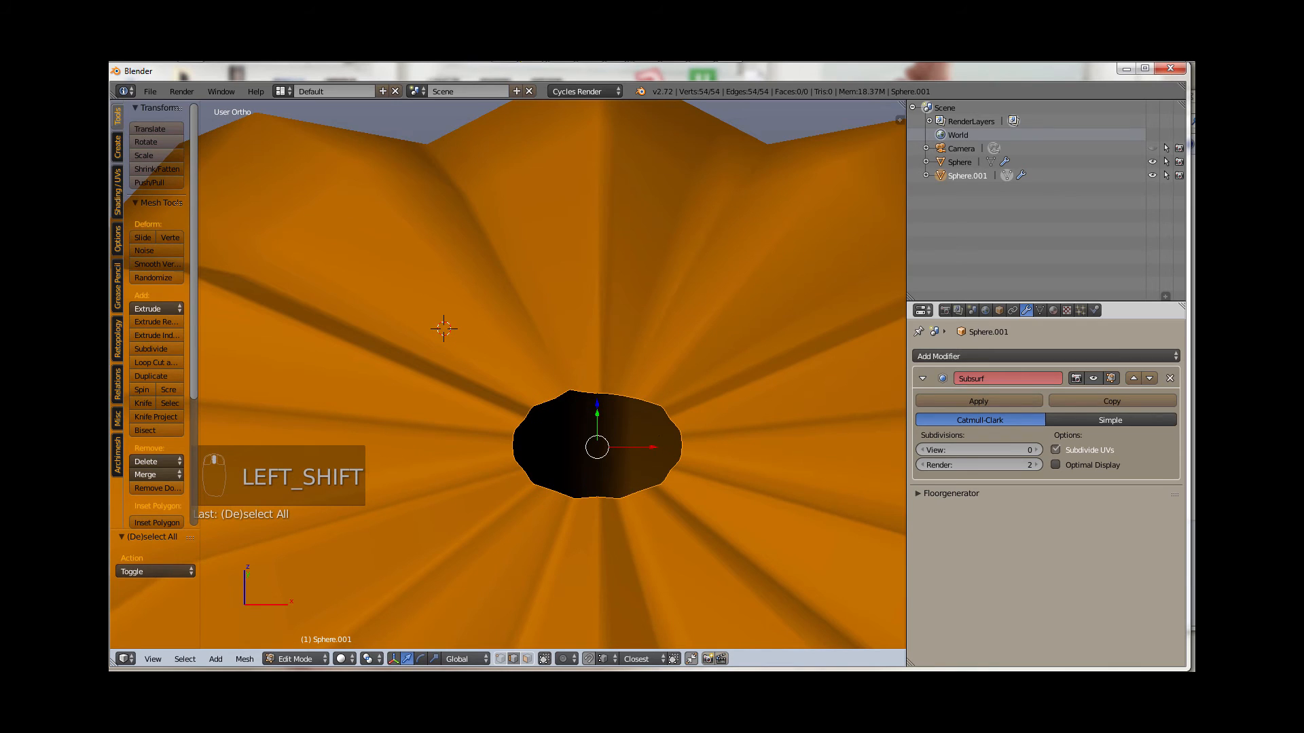
middle_click_drag(636, 385, 632, 352)
key("e")
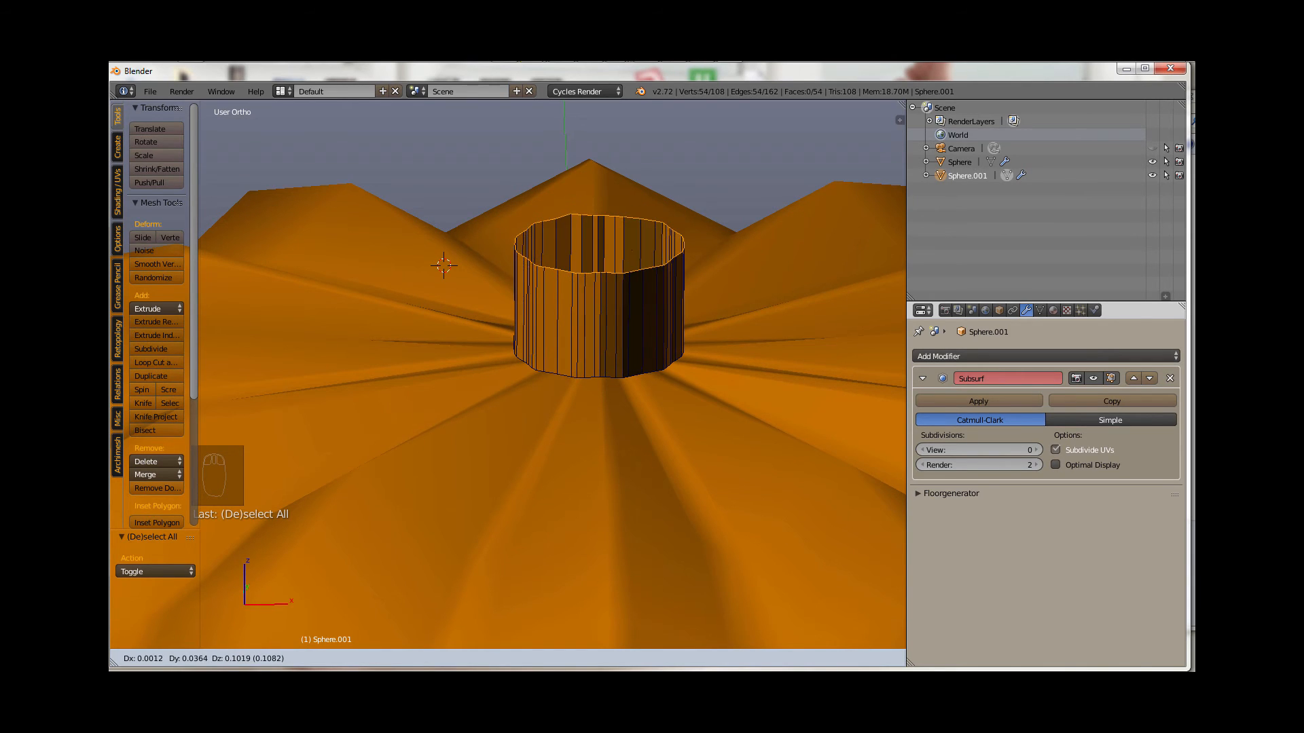
key("z")
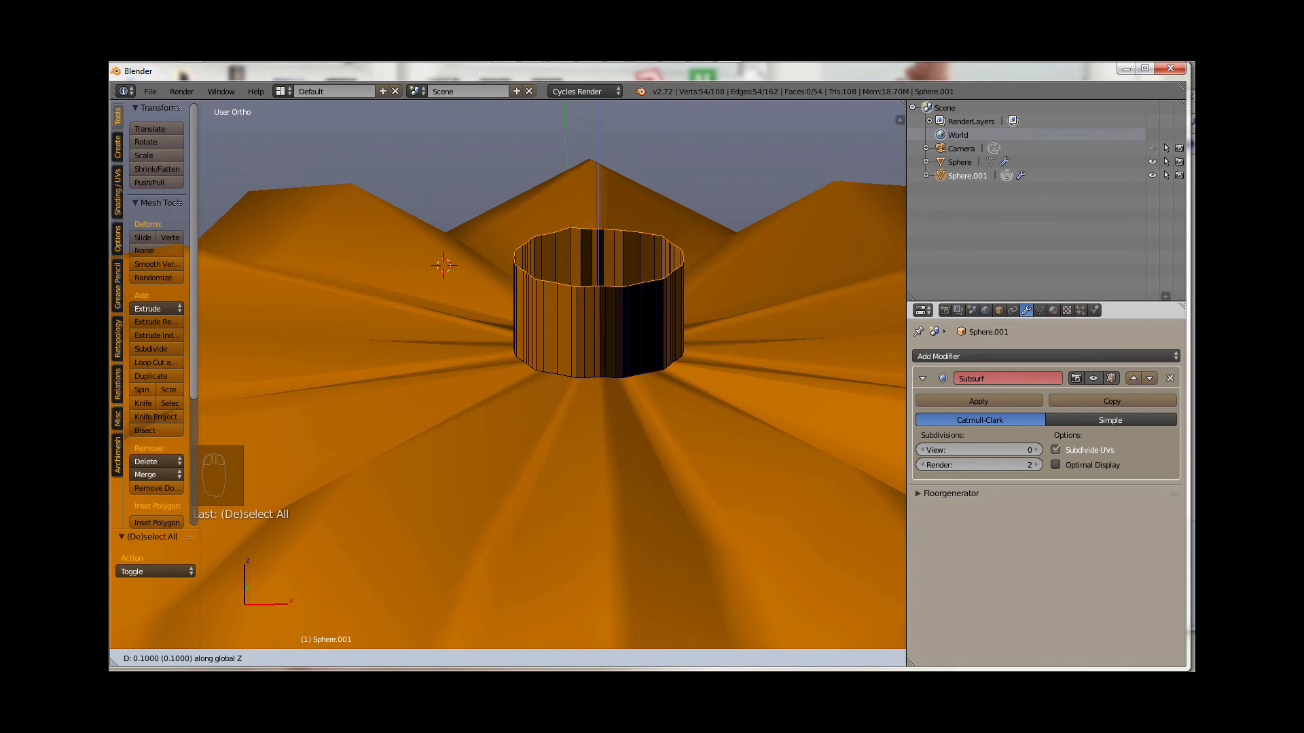
key("Return")
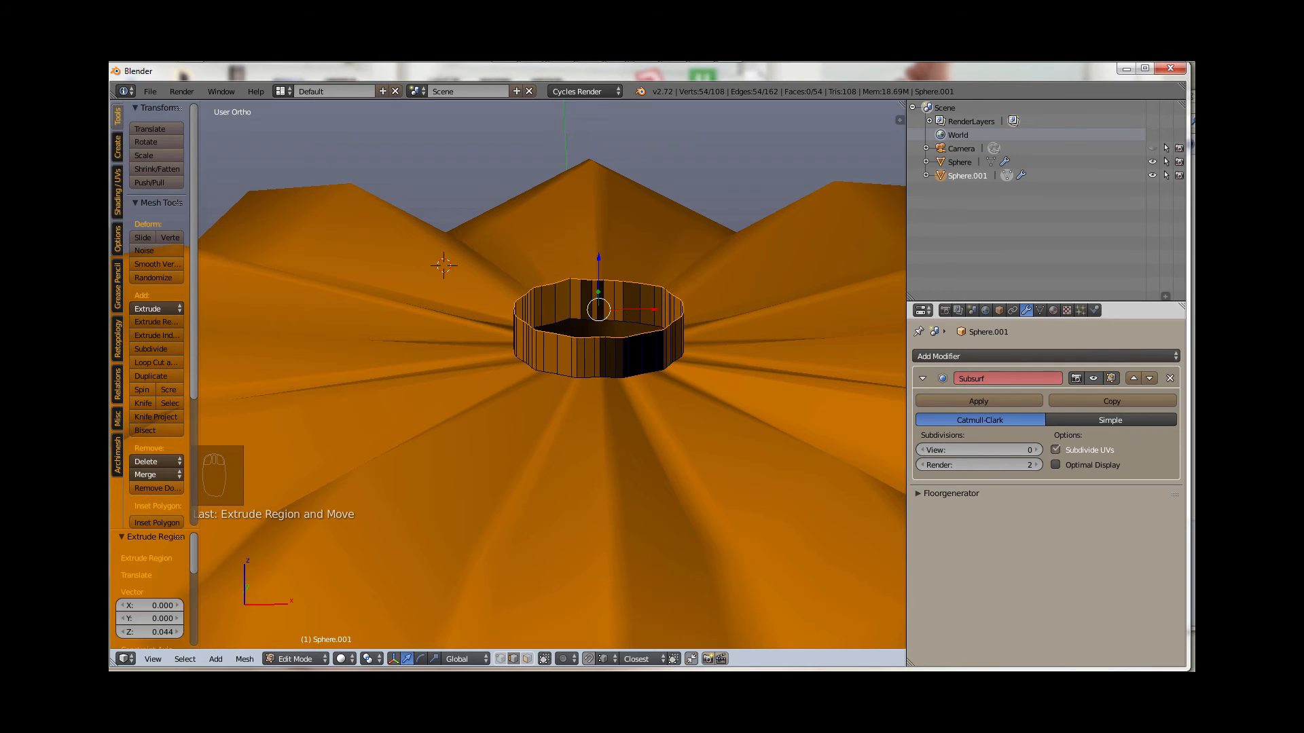
Step: Extrude the stem's upper loop another 0.032 along Z and scale the new loop to 0.896 on all axes
key("e")
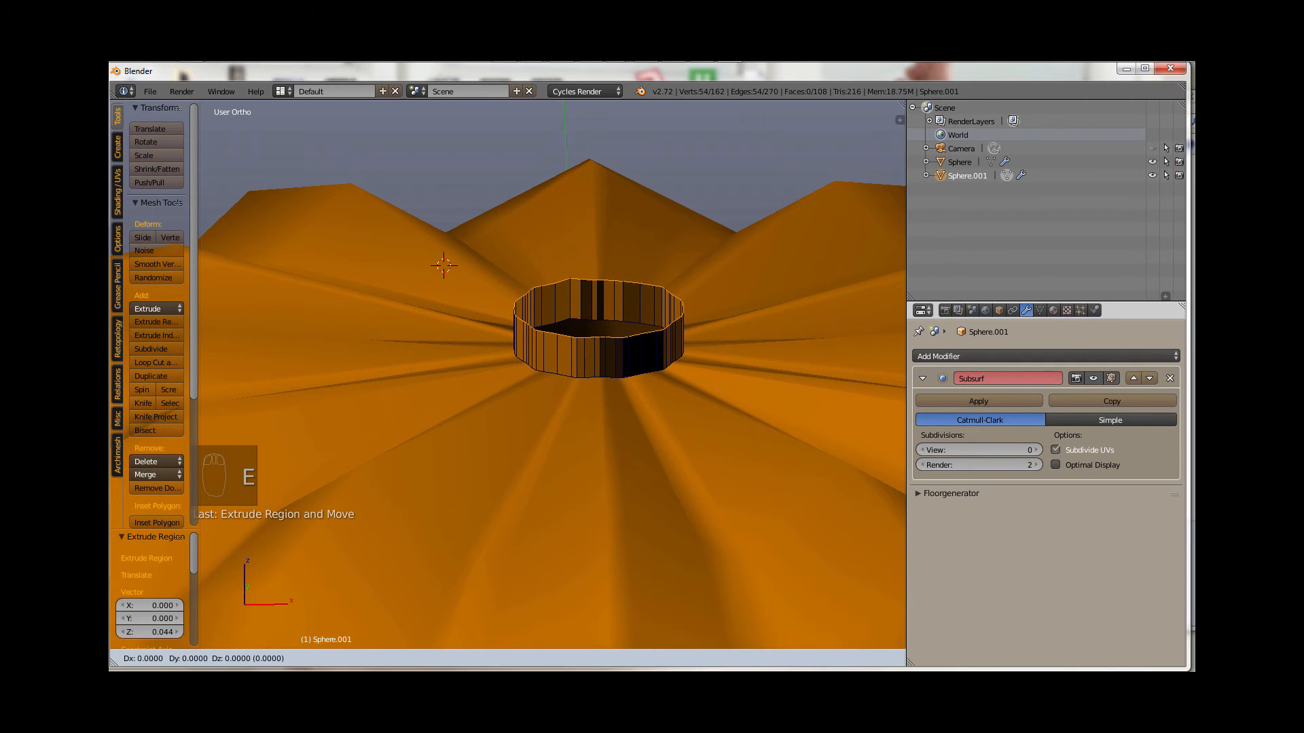
key("z")
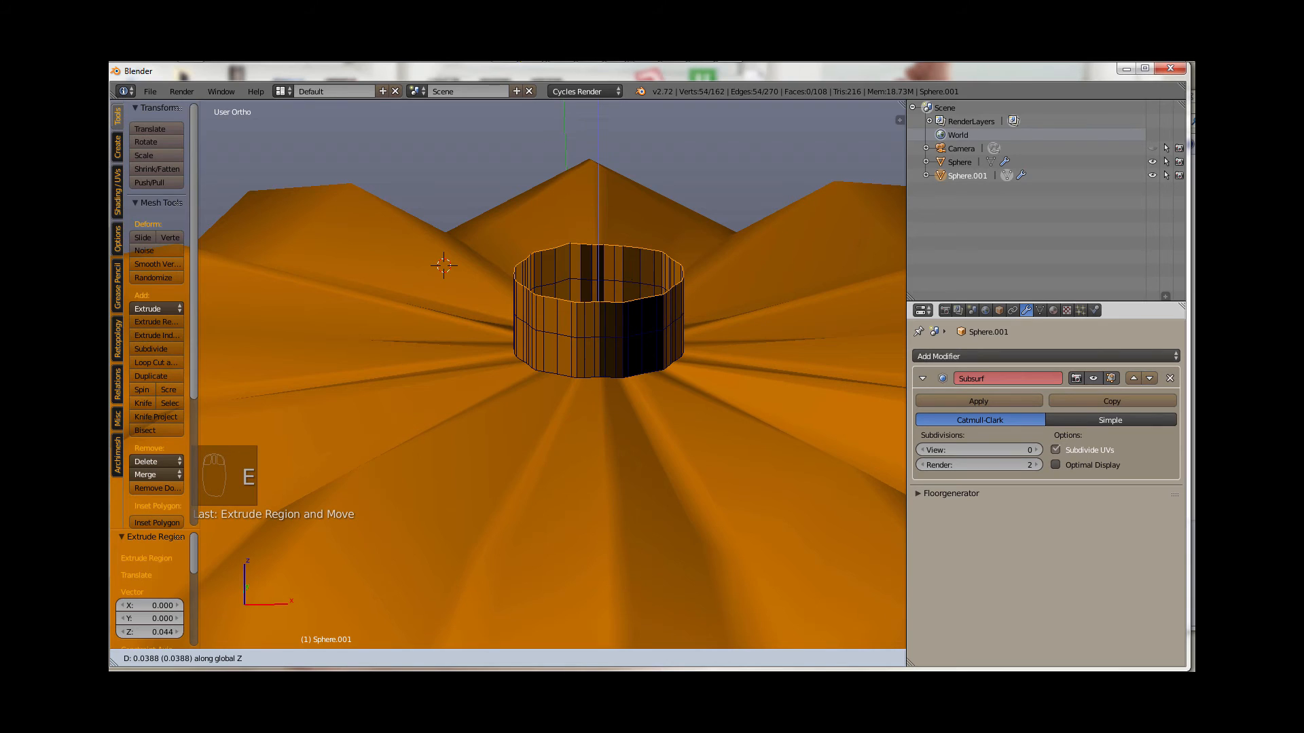
key("Return")
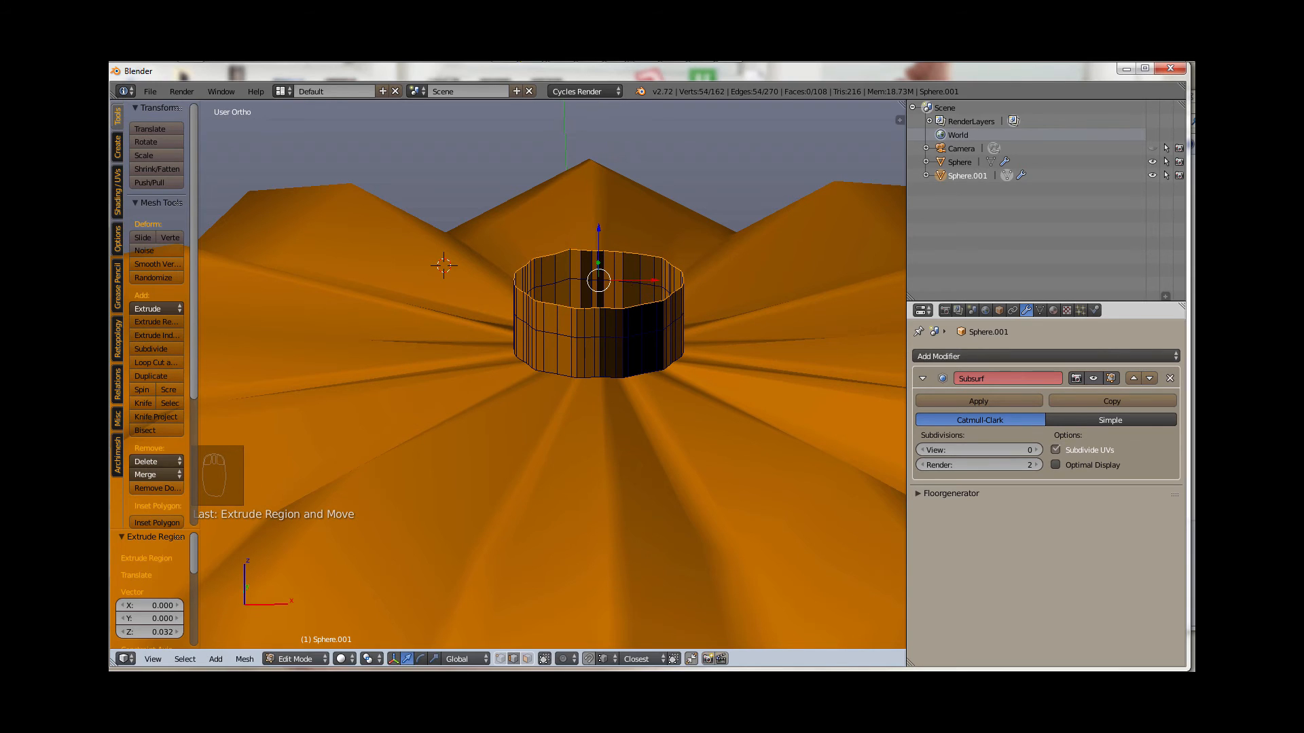
key("s")
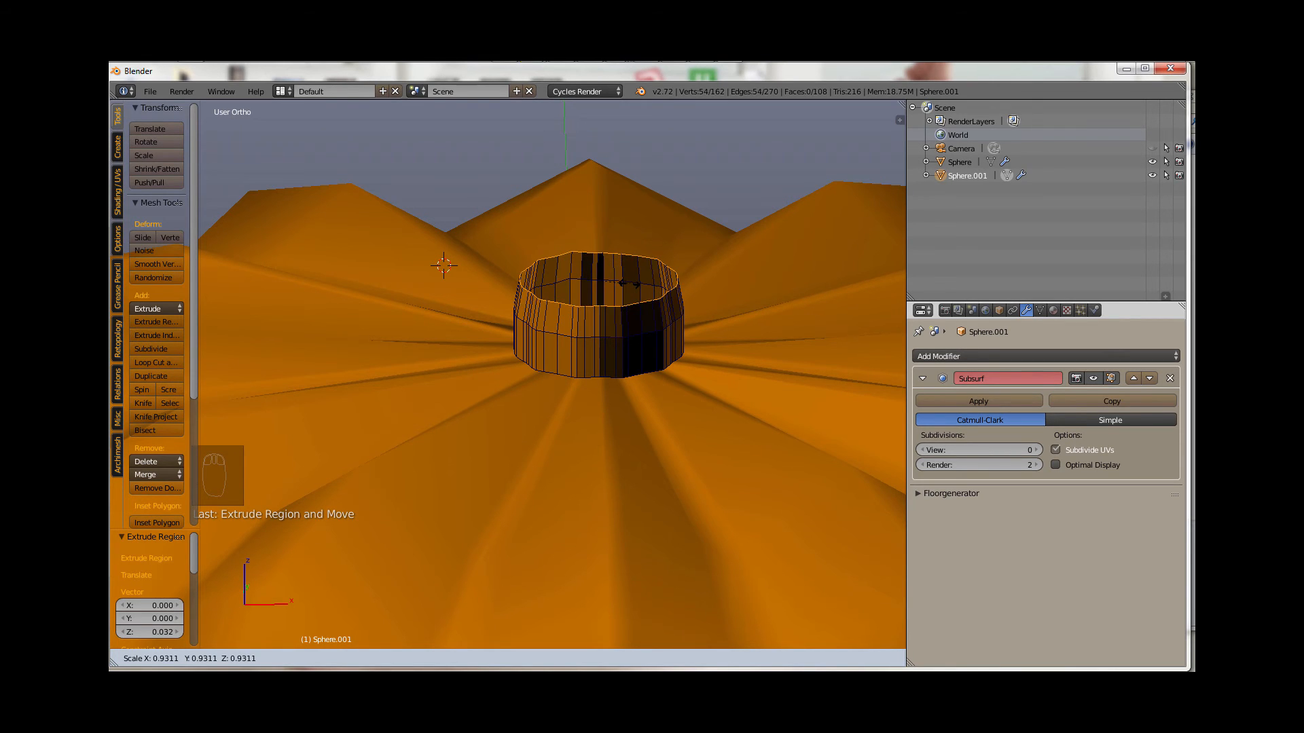
left_click(628, 287)
Step: Extrude the stem's upper loop by 0.033 along Z and narrow the new loop to a scale of 0.780
key("e")
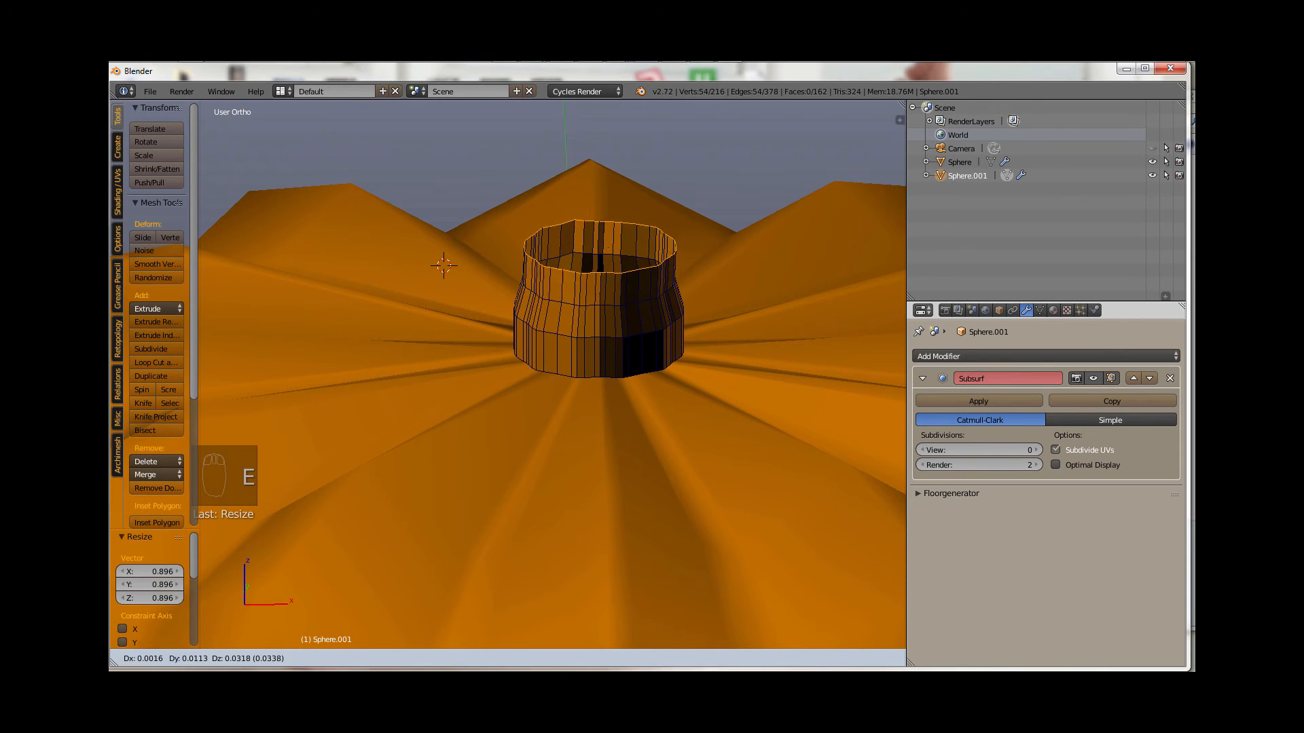
key("z")
left_click(628, 256)
key("s")
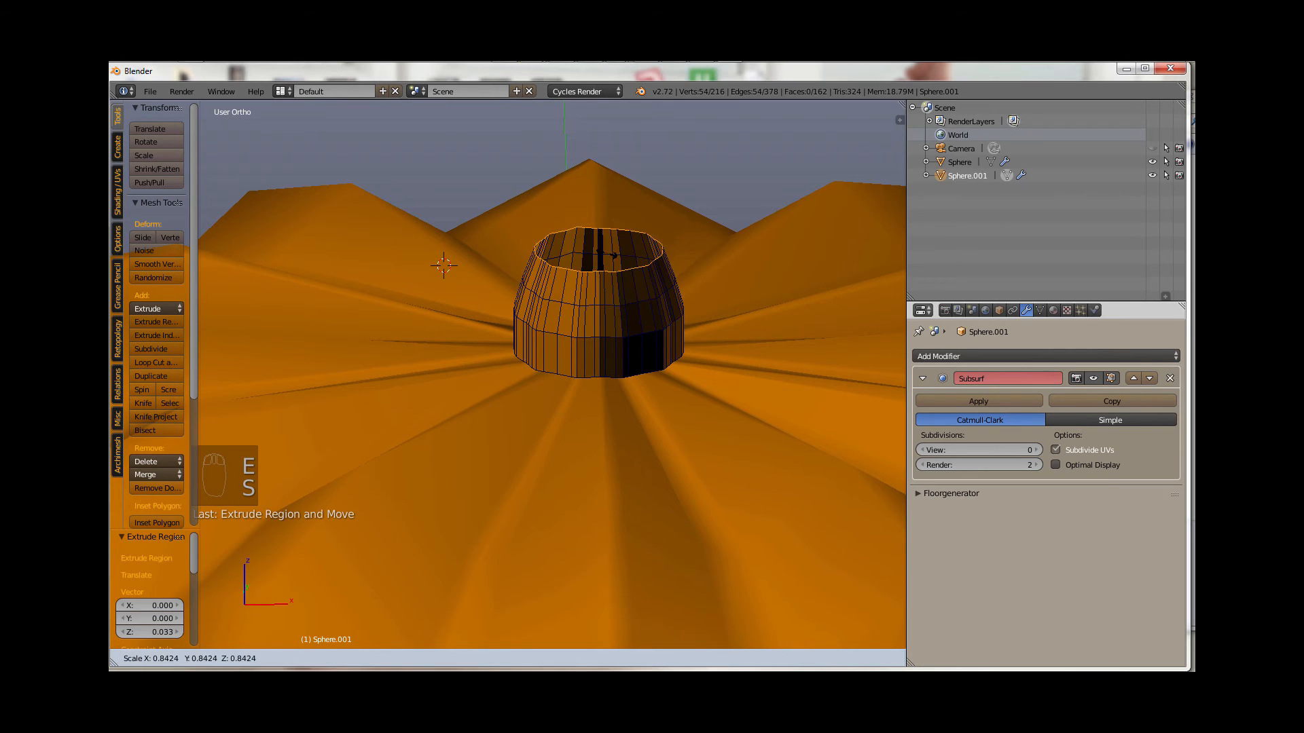
left_click(622, 254)
Step: Extrude the stem's upper loop by 0.031 along Z
key("e")
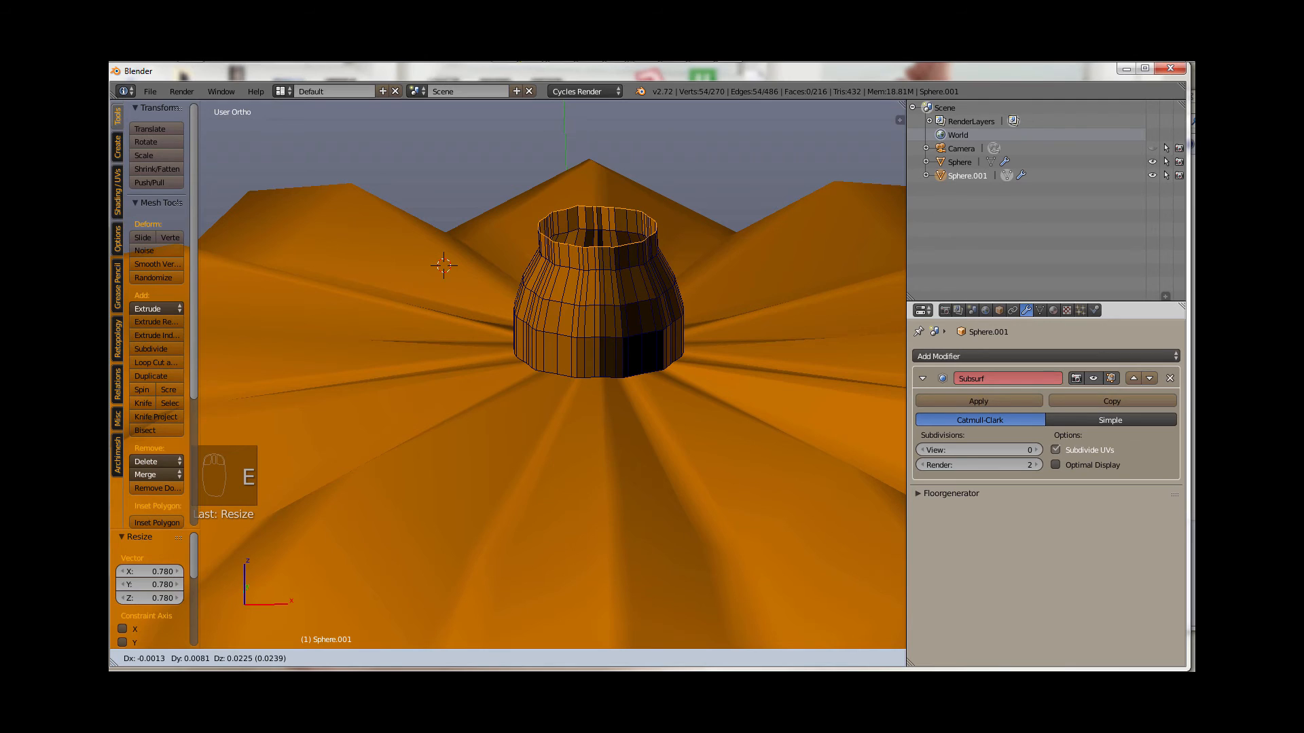
key("z")
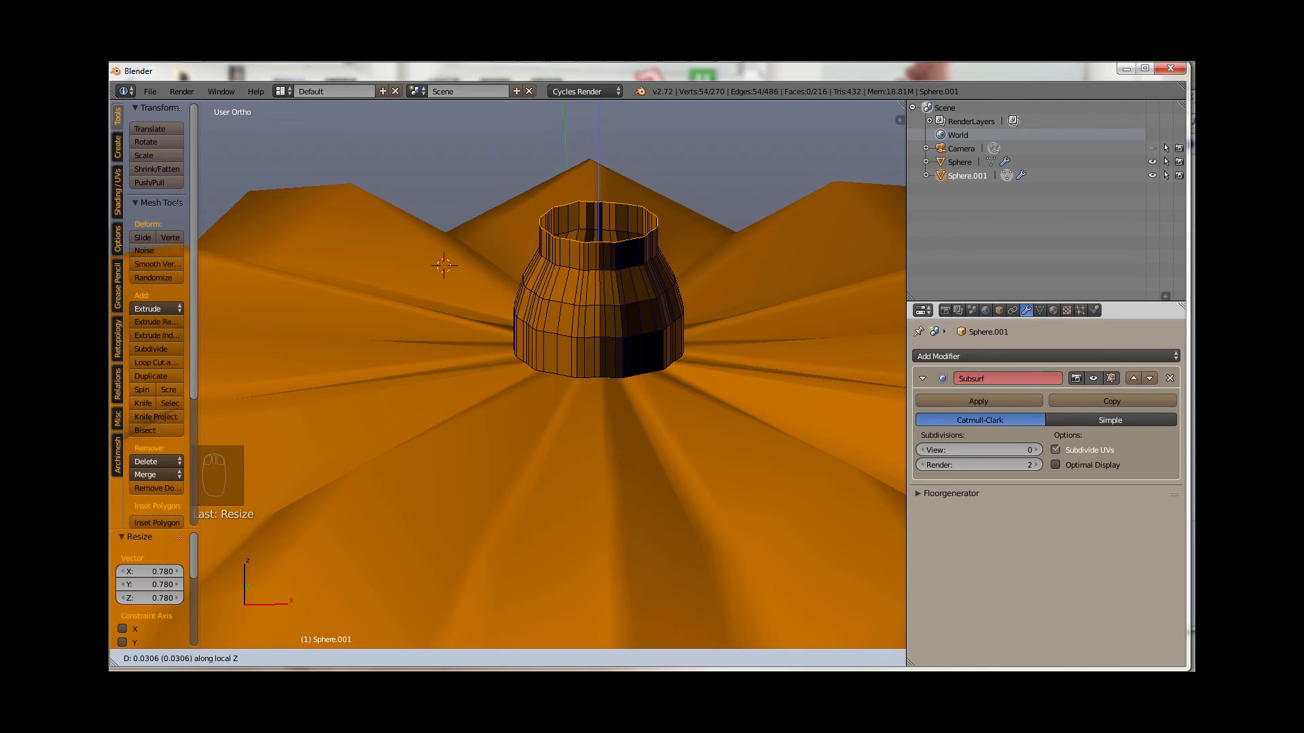
key("Return")
Step: Shift the stem's new top loop about 0.007 along X and scale it to 0.760 on all axes
key("g")
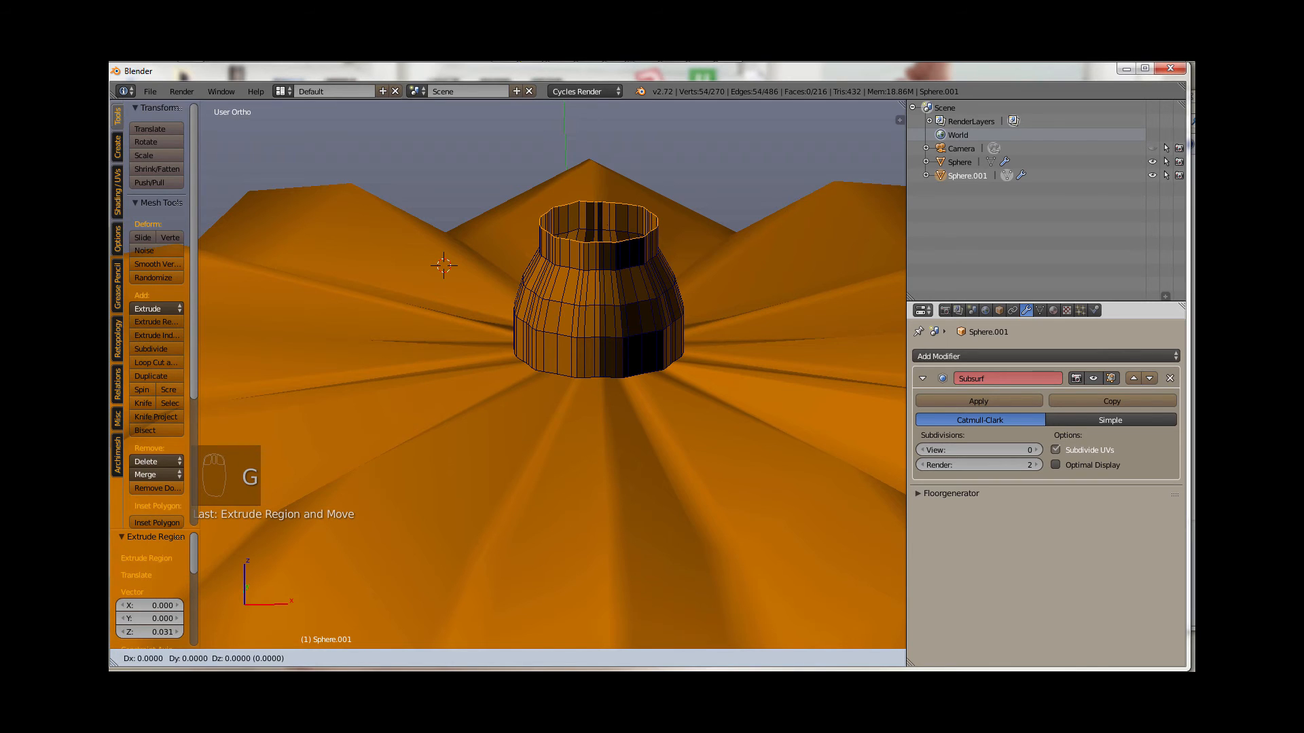
key("x")
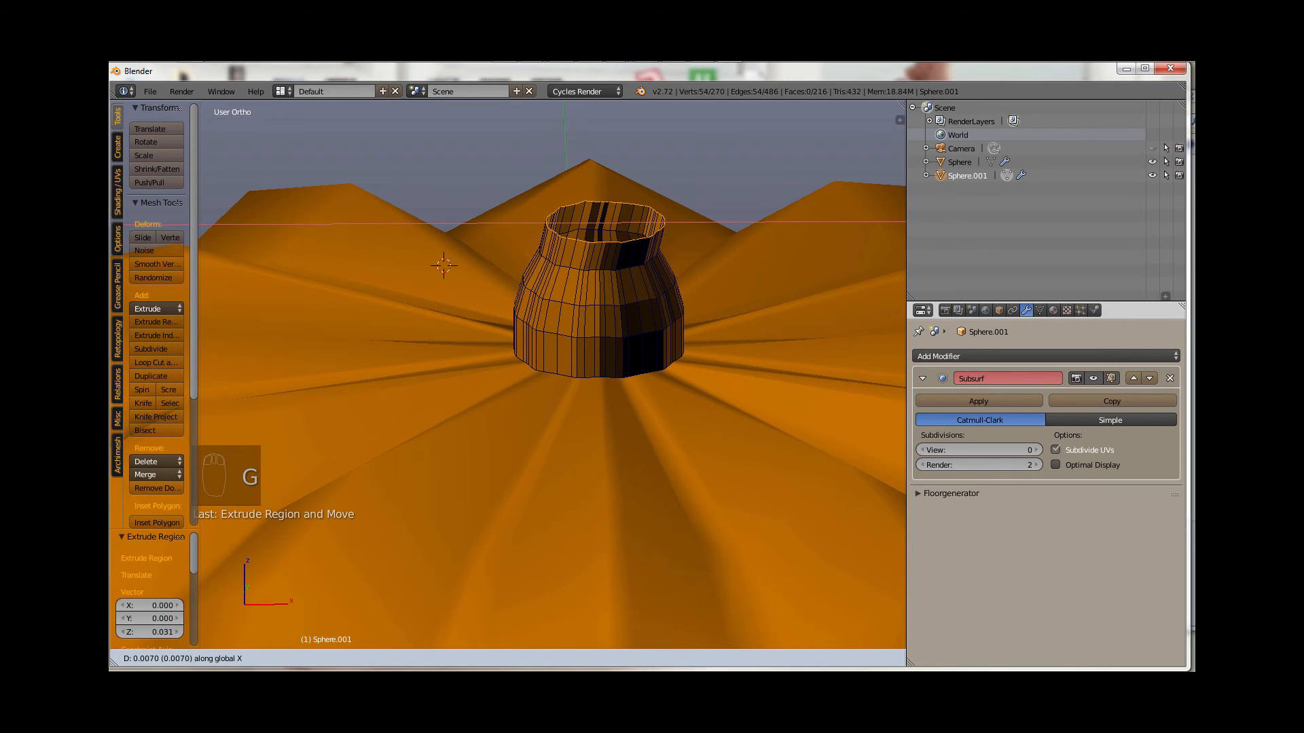
key("Return")
key("s")
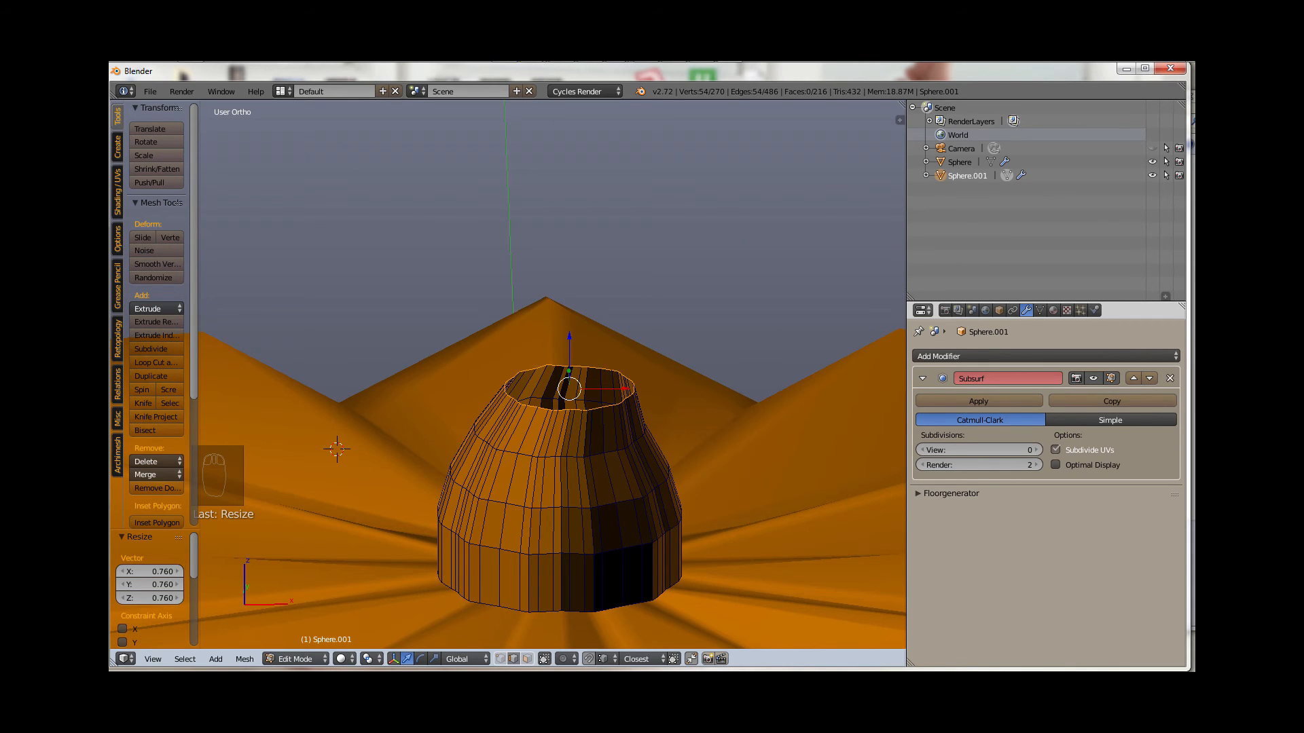
Step: Extrude the stem's upper loop by 0.018 along Z and narrow the new loop to a scale of 0.408
key("e")
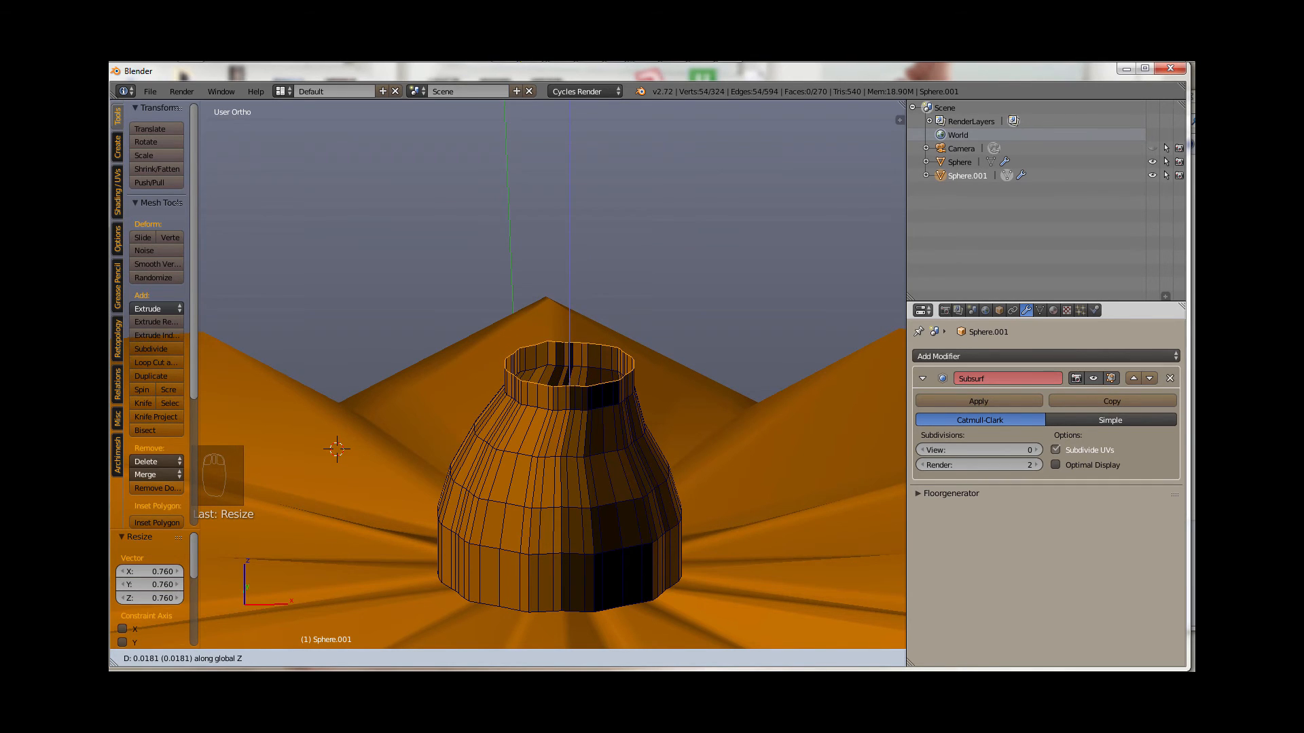
key("Return")
key("s")
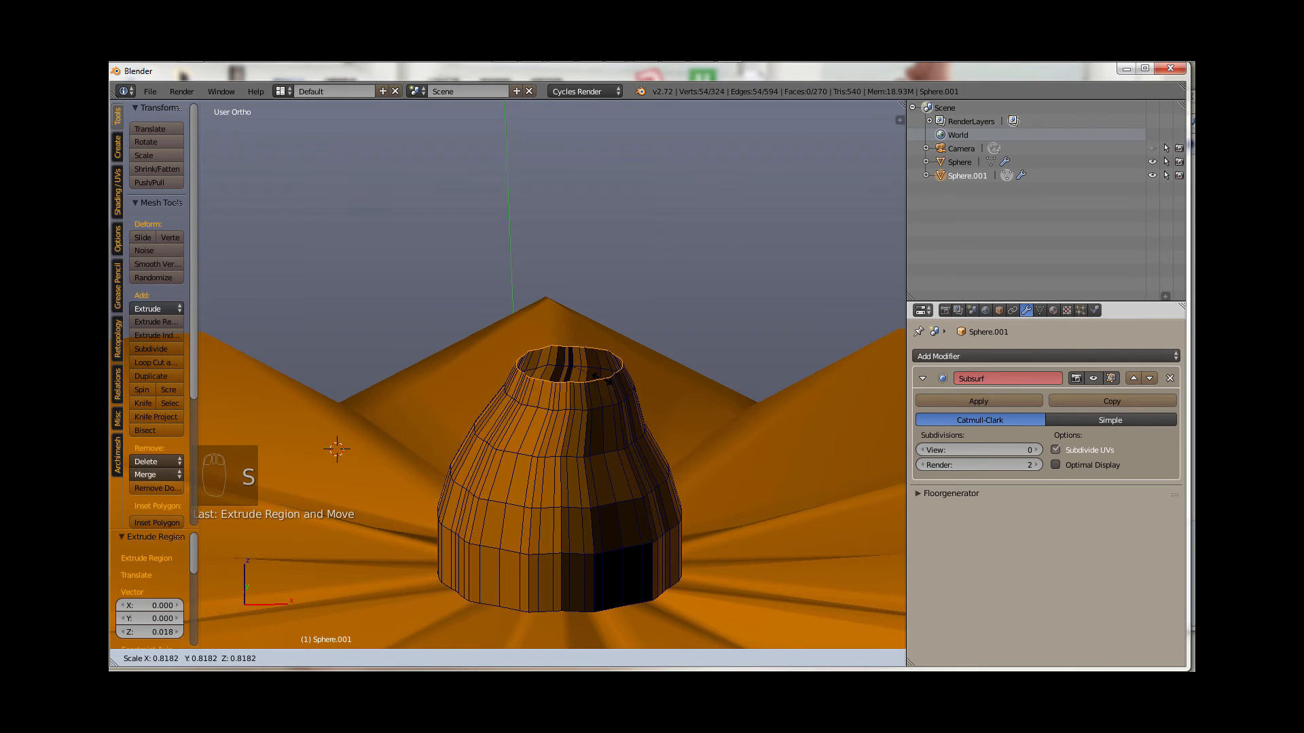
key("Return")
Step: Extrude the stem's small top loop up by about 0.005 and merge its vertices at center to close the tip
key("e")
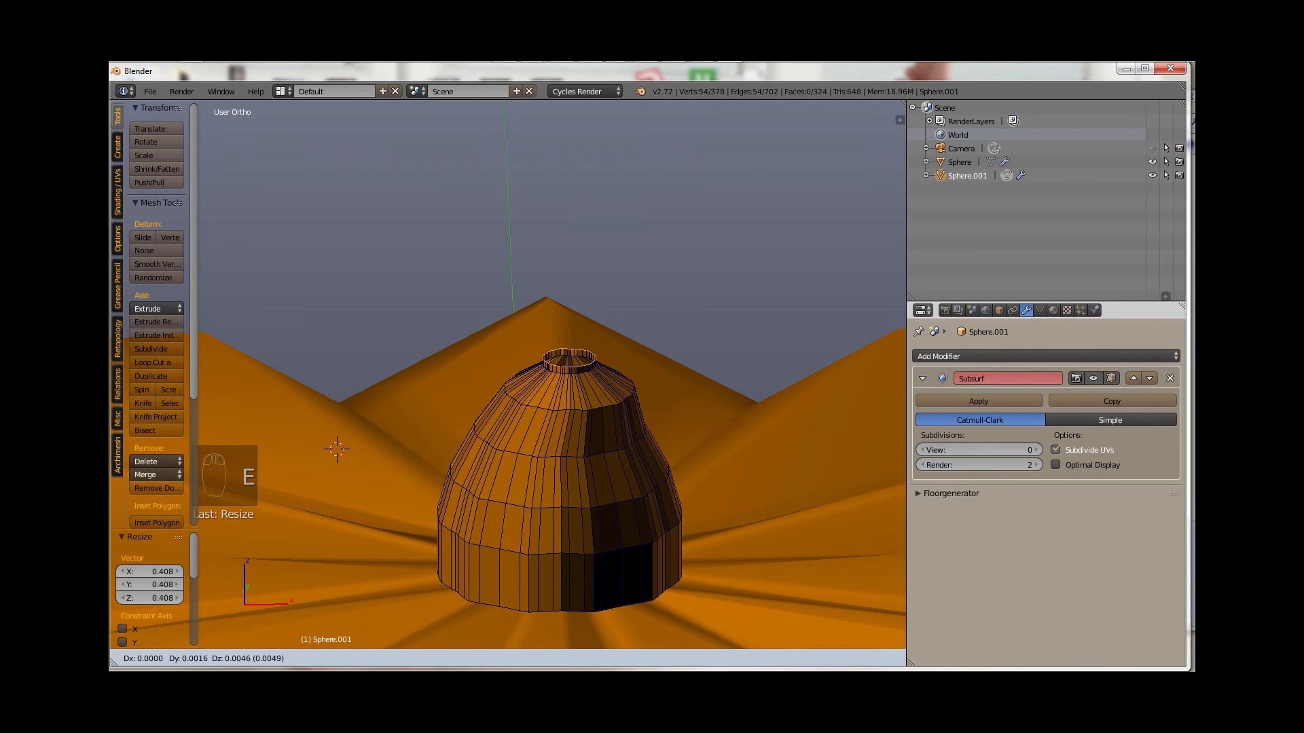
key("Return")
key("alt+m")
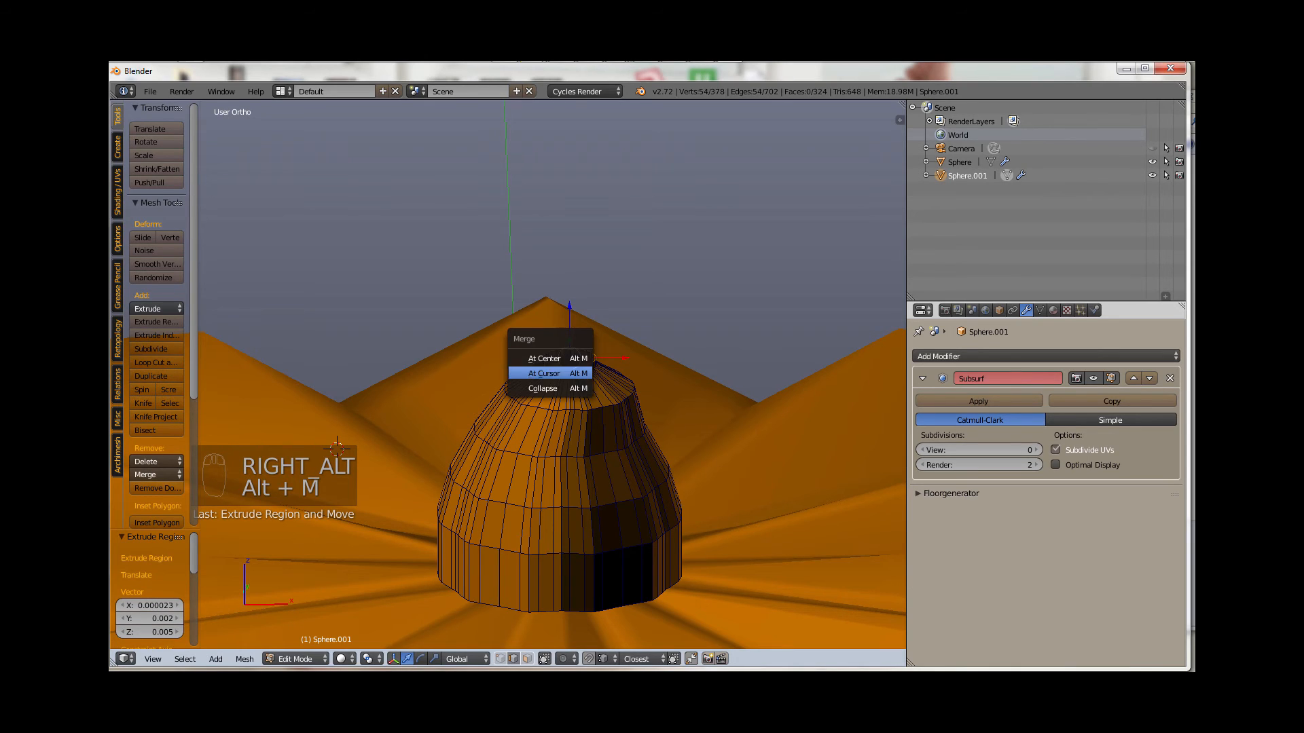
left_click(548, 359)
Step: Set the viewport subdivisions of the stem's Subsurf modifier to 3
scroll(548, 358, "up", 2)
middle_click_drag(549, 359, 501, 425)
scroll(530, 364, "down", 5)
scroll(529, 364, "down", 11)
scroll(511, 409, "up", 2)
scroll(508, 408, "up", 6)
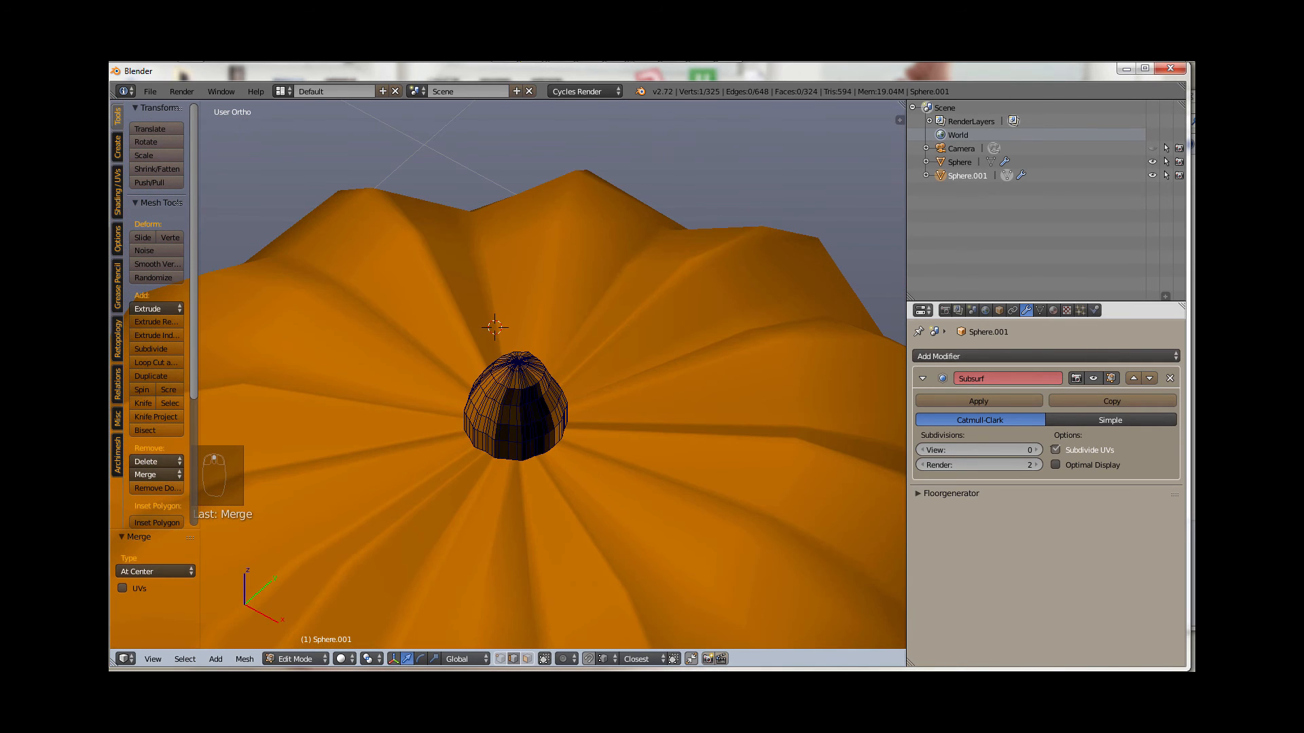
left_click(1038, 449)
left_click(1037, 450)
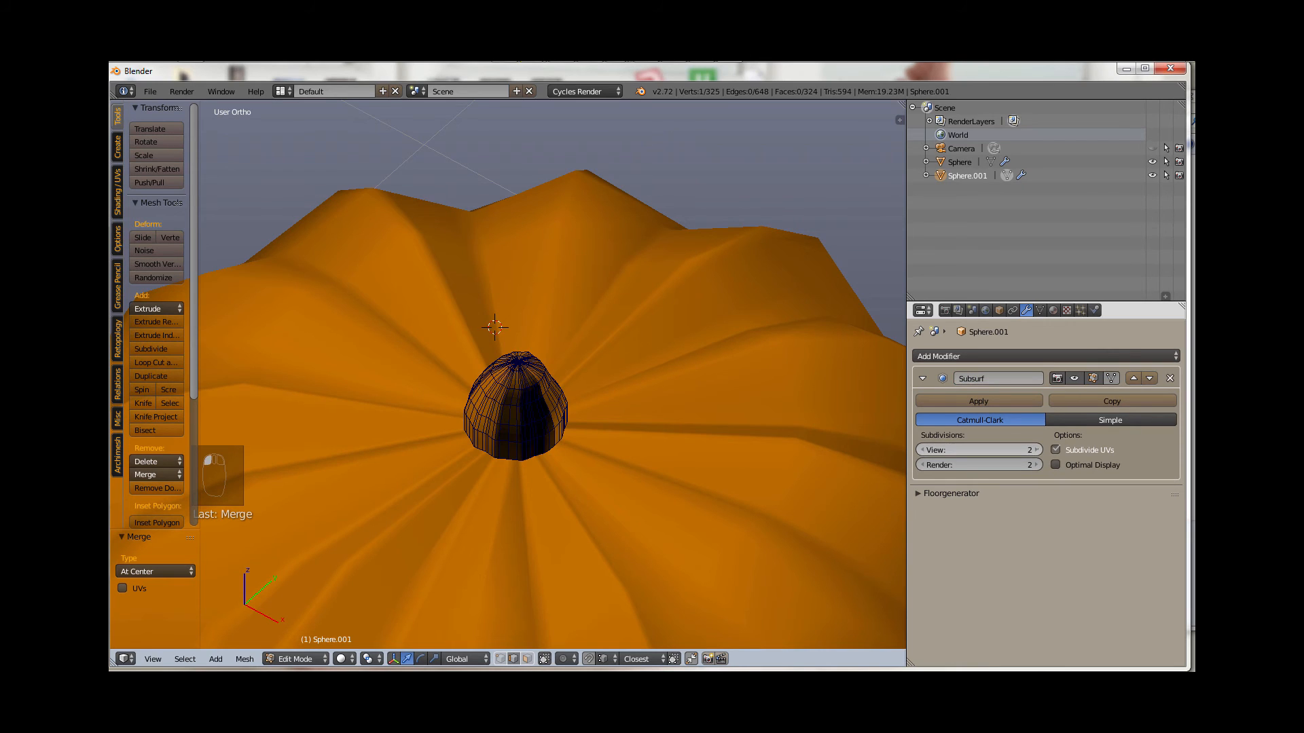
left_click(1038, 450)
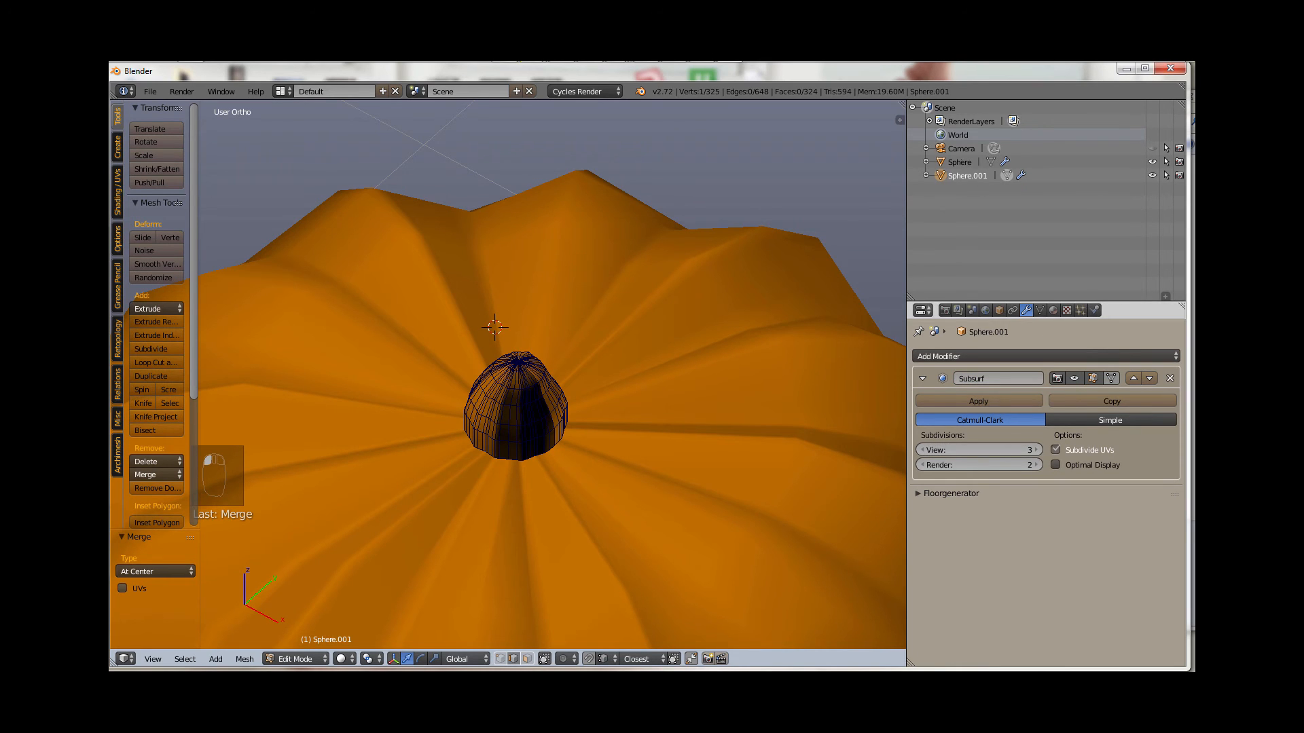
Step: Select the pumpkin body and set its Subsurf modifier's viewport subdivisions to 3
left_click(961, 162)
left_click(1038, 450)
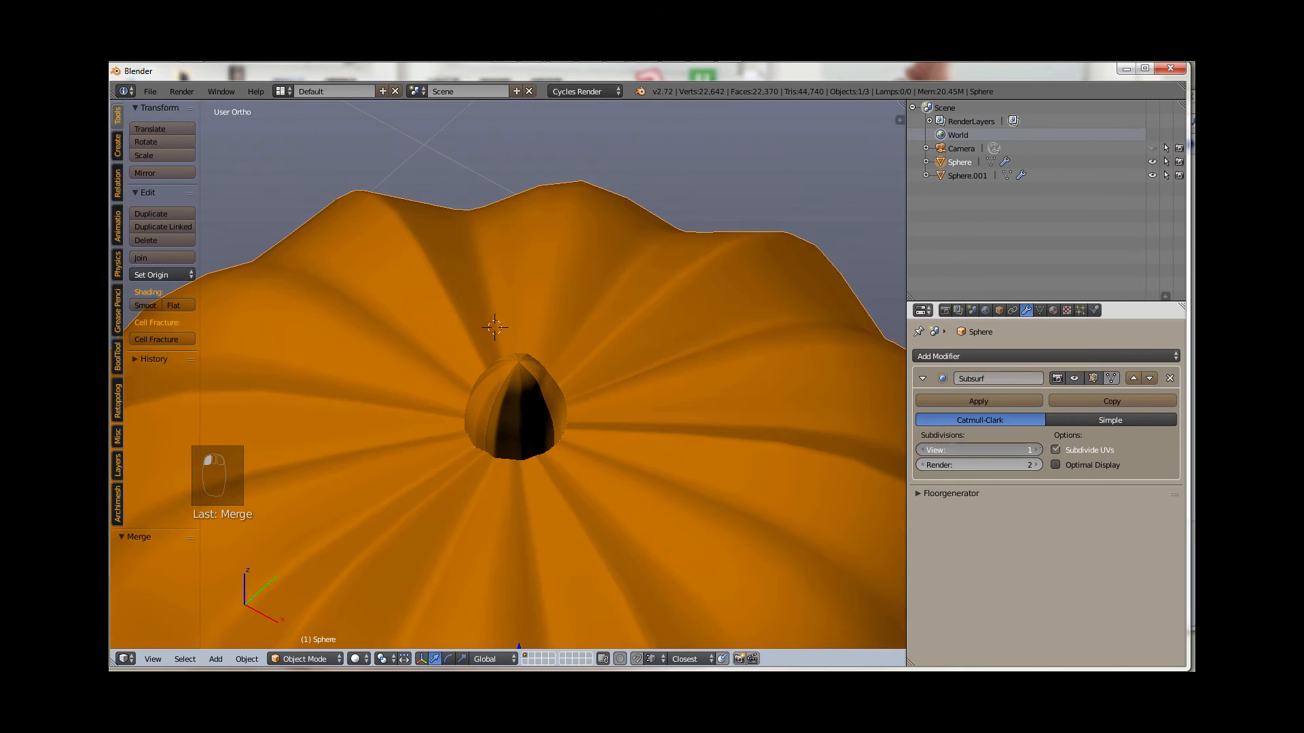
left_click(1037, 449)
left_click(1037, 449)
Step: Select the stem, make its orange material a separate single-user copy, and rename that copy Stem.Mat
scroll(561, 519, "down", 4)
middle_click_drag(557, 519, 508, 415, "shift")
scroll(669, 353, "up", 2)
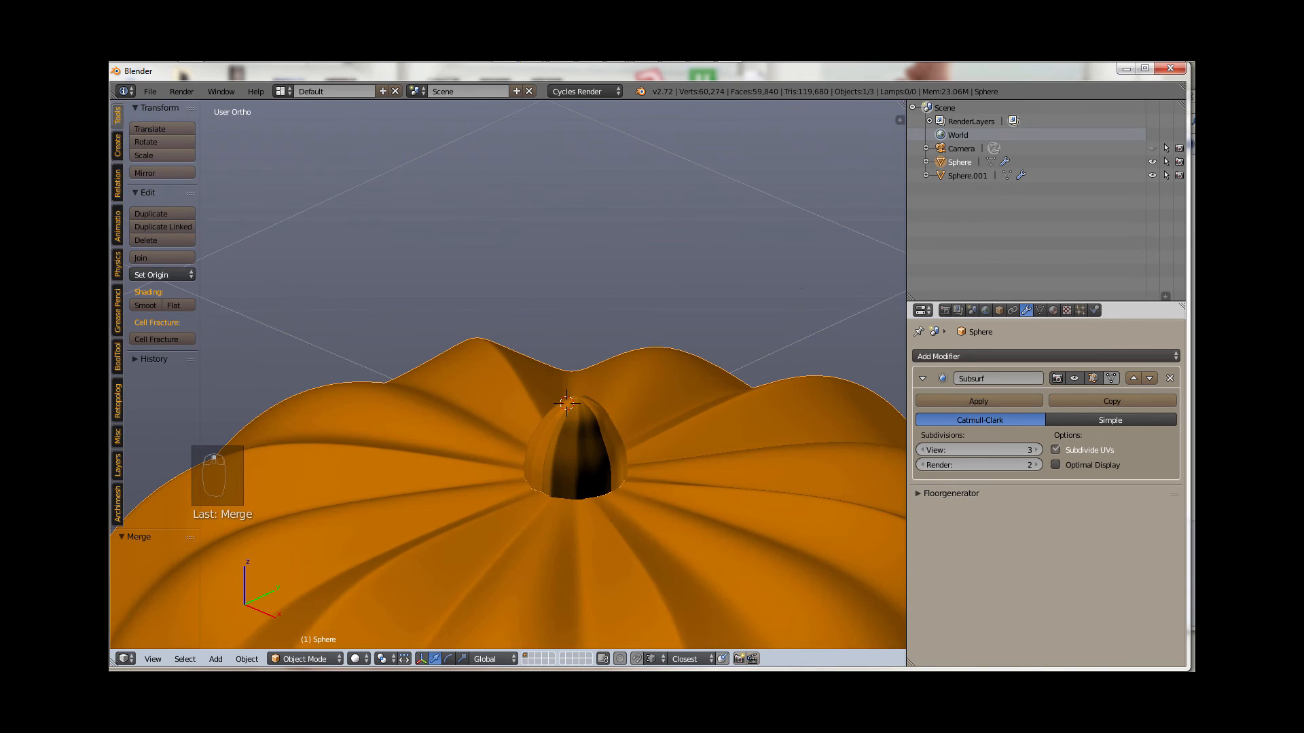
right_click(578, 449)
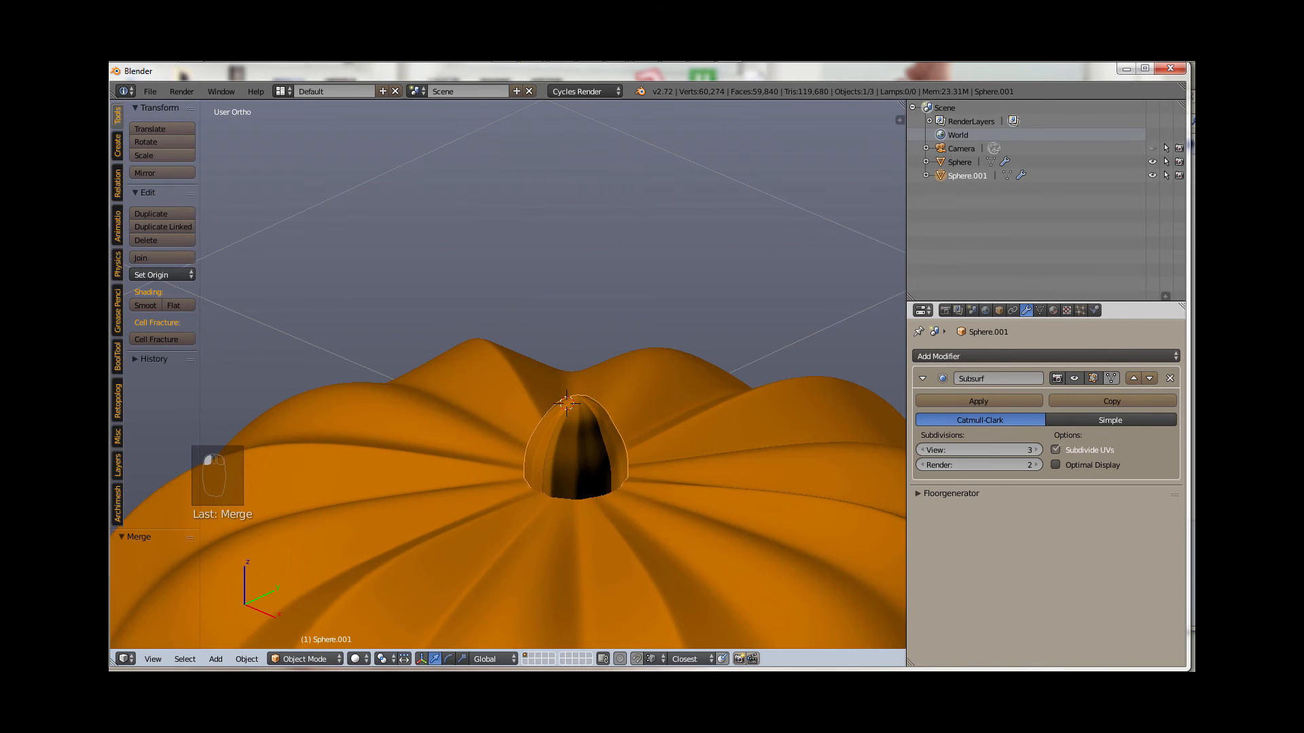
left_click(1054, 310)
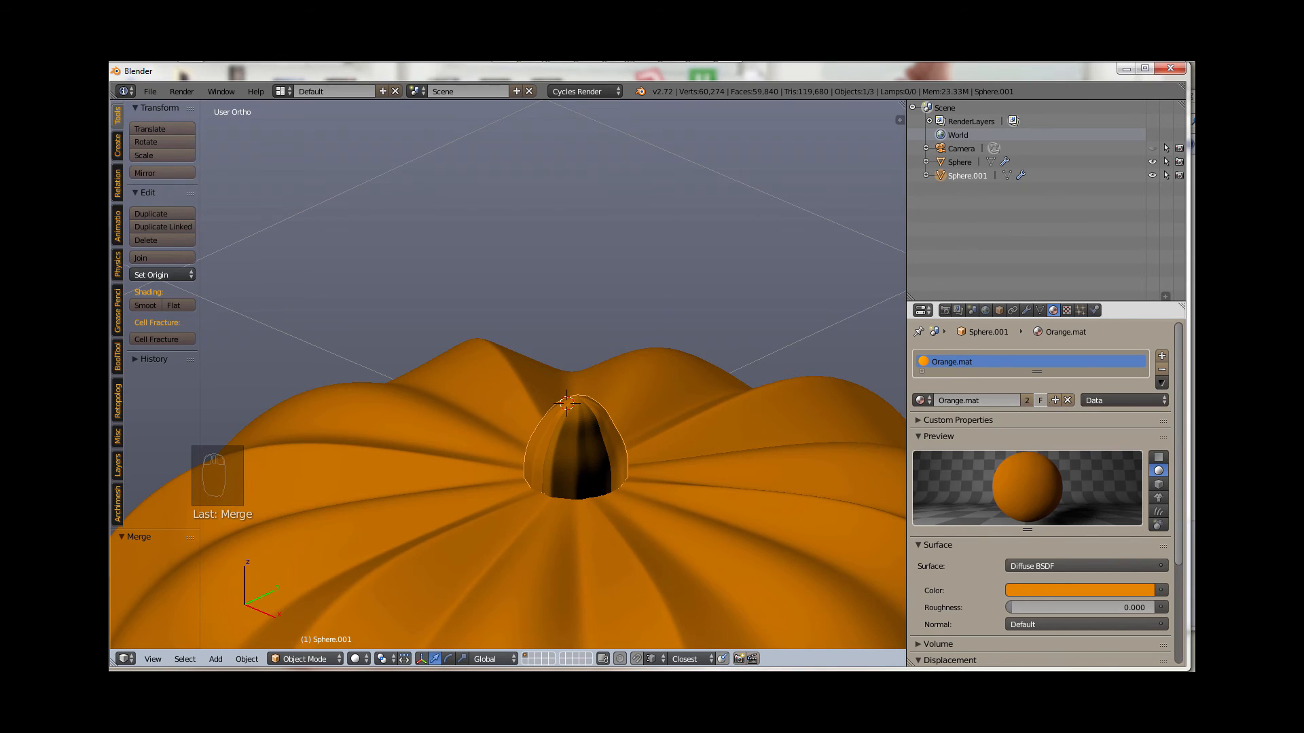
left_click(1027, 400)
left_click(998, 400)
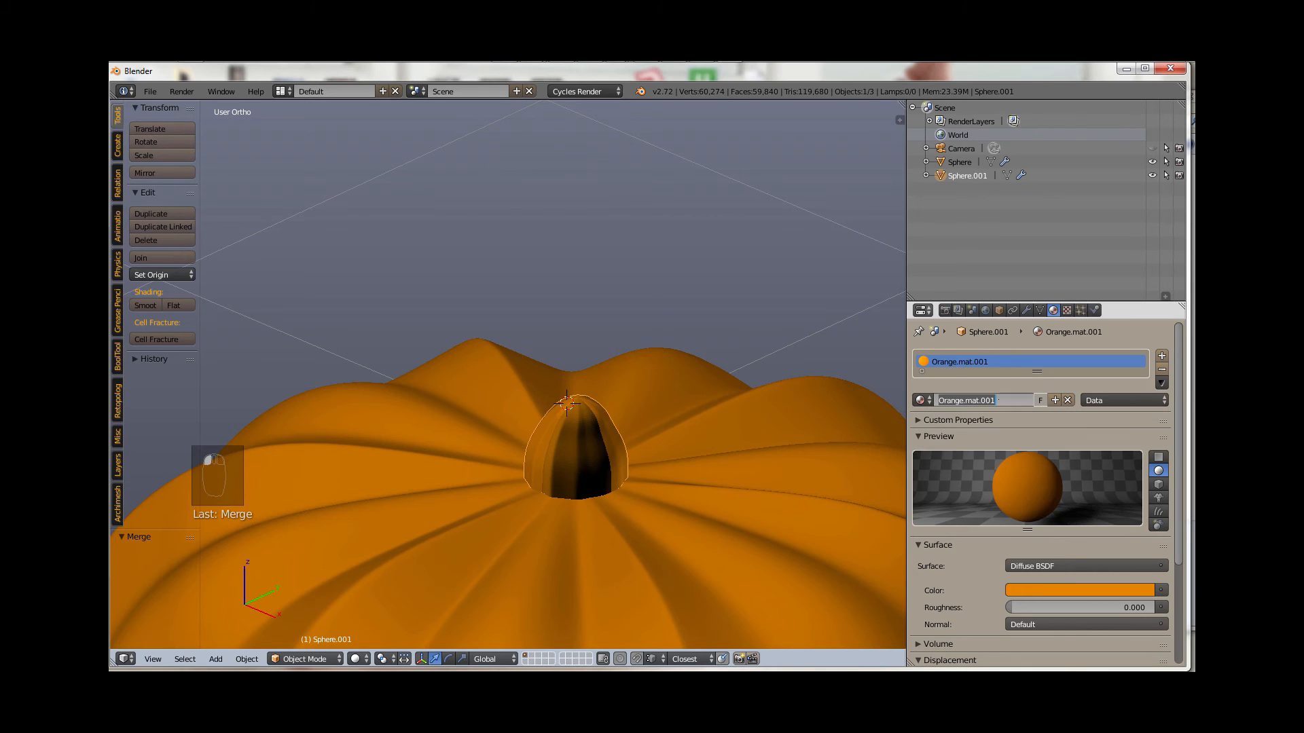
type("Stem.Mat")
key("Return")
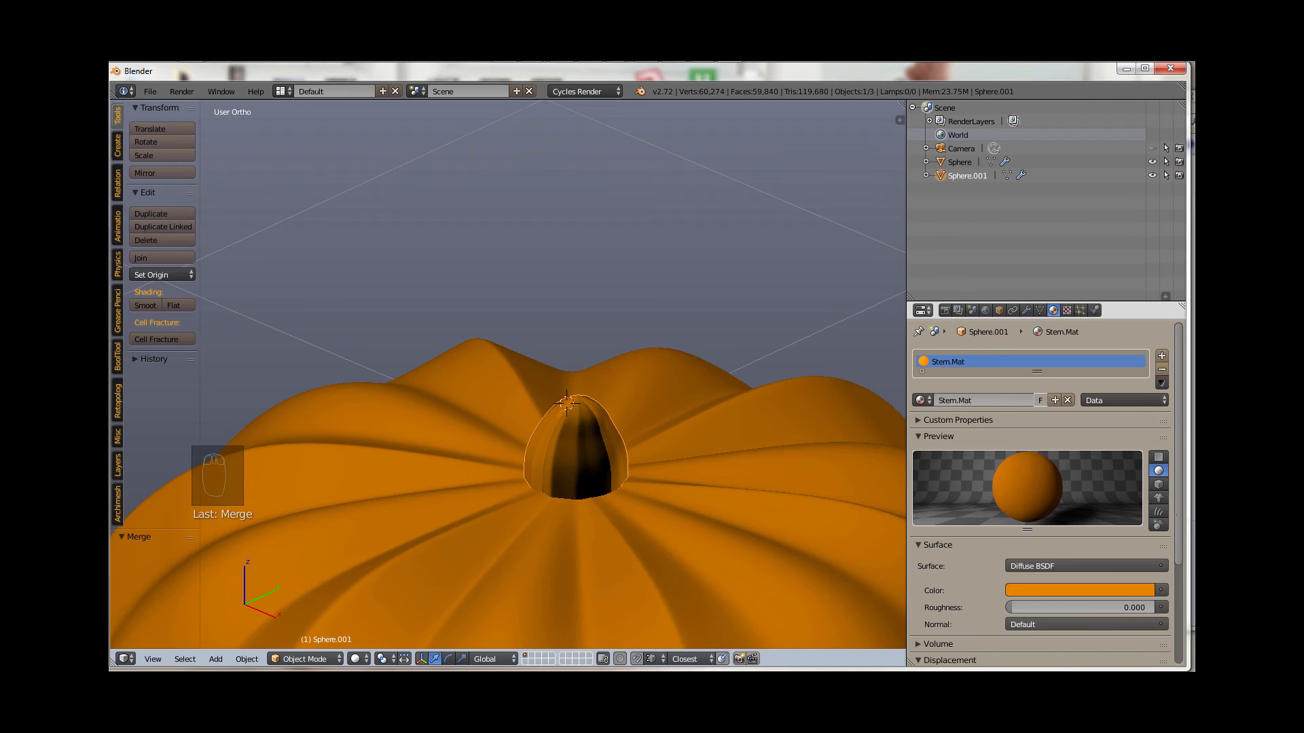
Step: Set the stem material's diffuse color to dark brown and copy that color to its viewport color
scroll(1087, 496, "down", 4)
left_click(1082, 479)
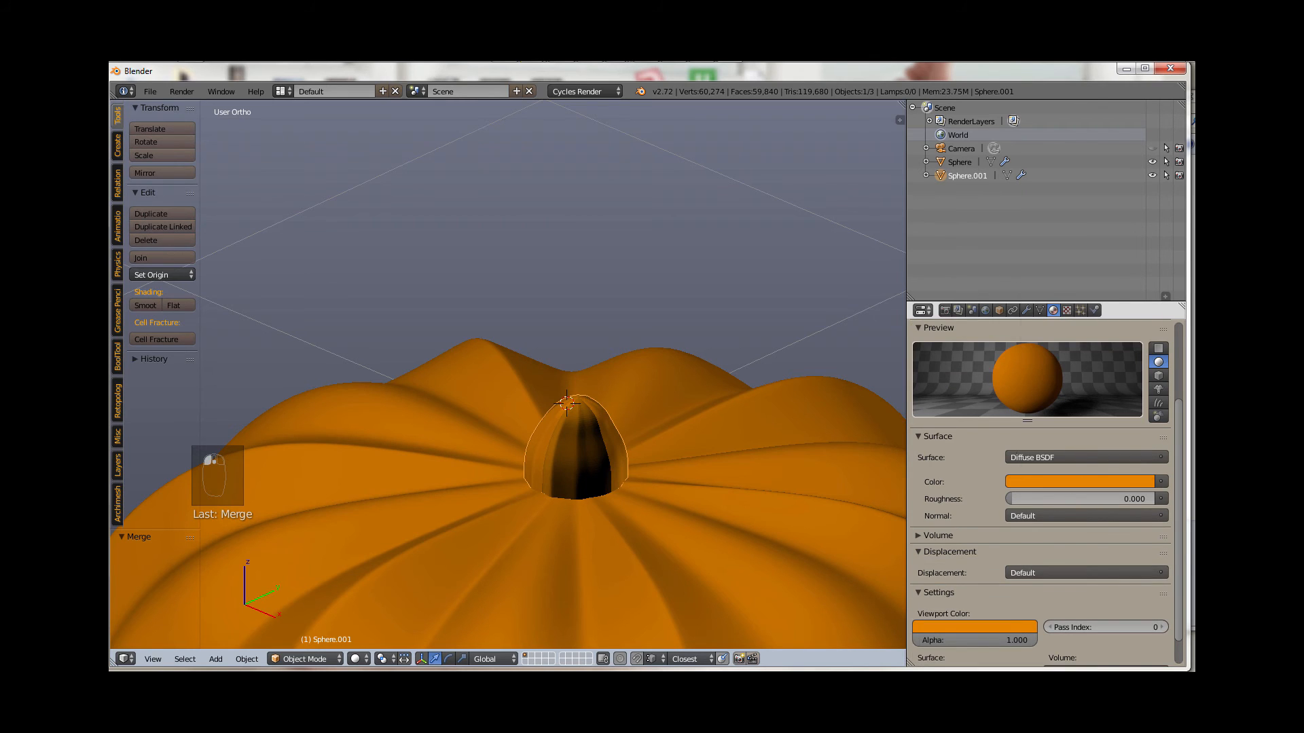
left_click(1082, 481)
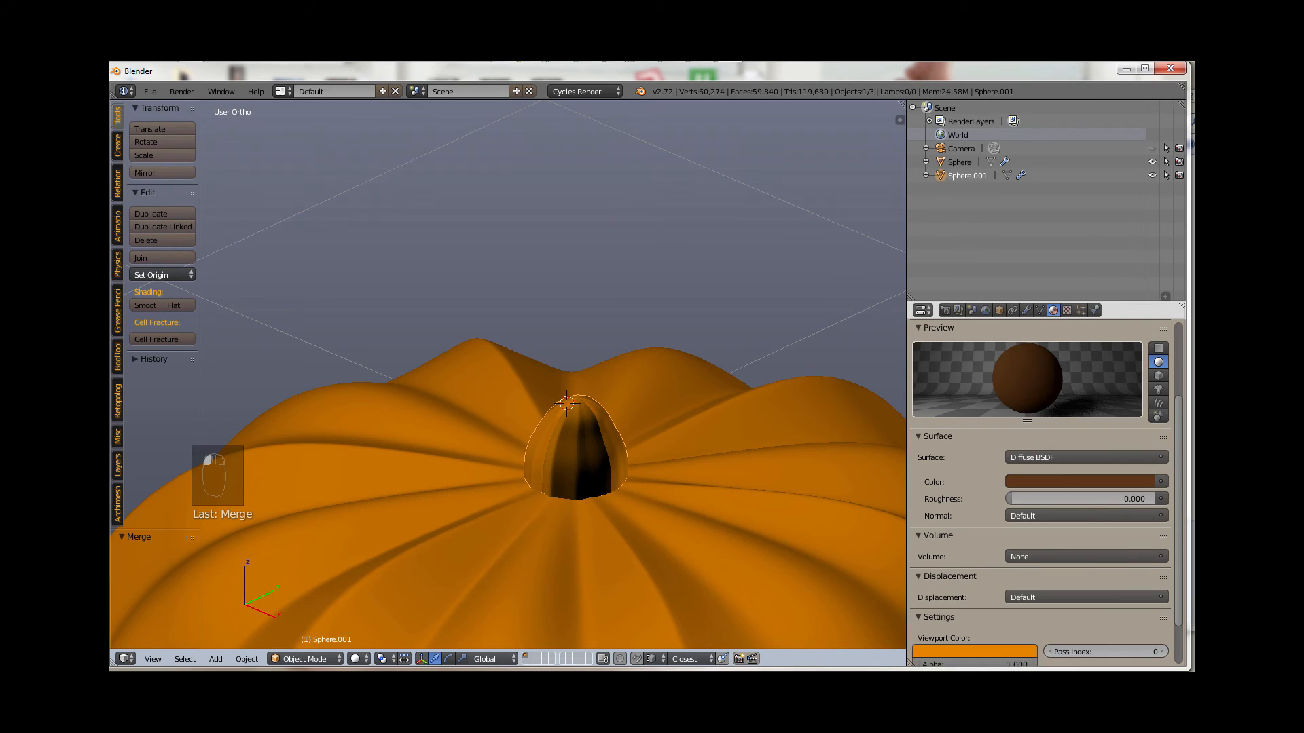
left_click_drag(1041, 500, 954, 645)
Step: Enter Edit Mode on the stem, select its whole mesh, and stretch it along Z to a scale of 1.986
scroll(635, 513, "down", 4)
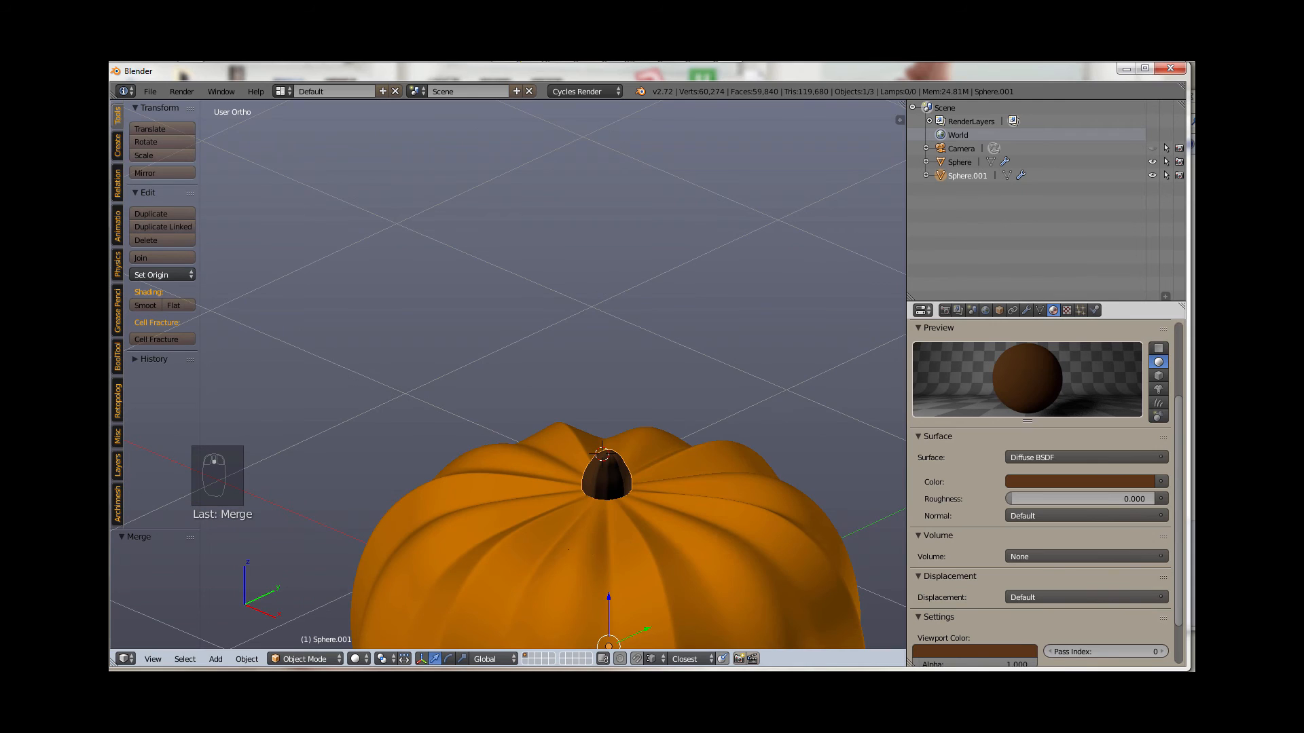
middle_click_drag(544, 408, 611, 393)
scroll(746, 559, "down", 2)
middle_click_drag(745, 559, 704, 551, "shift")
scroll(707, 417, "up", 5)
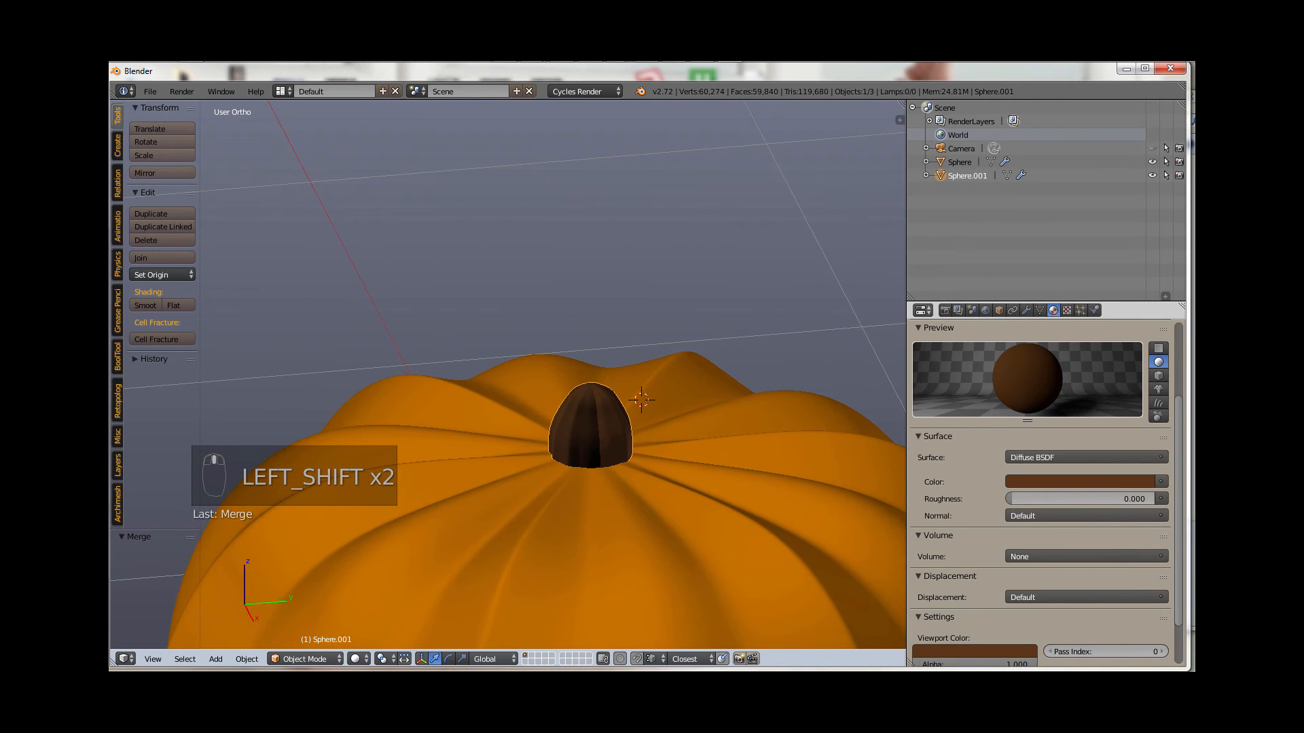
key("Tab")
key("a")
key("a")
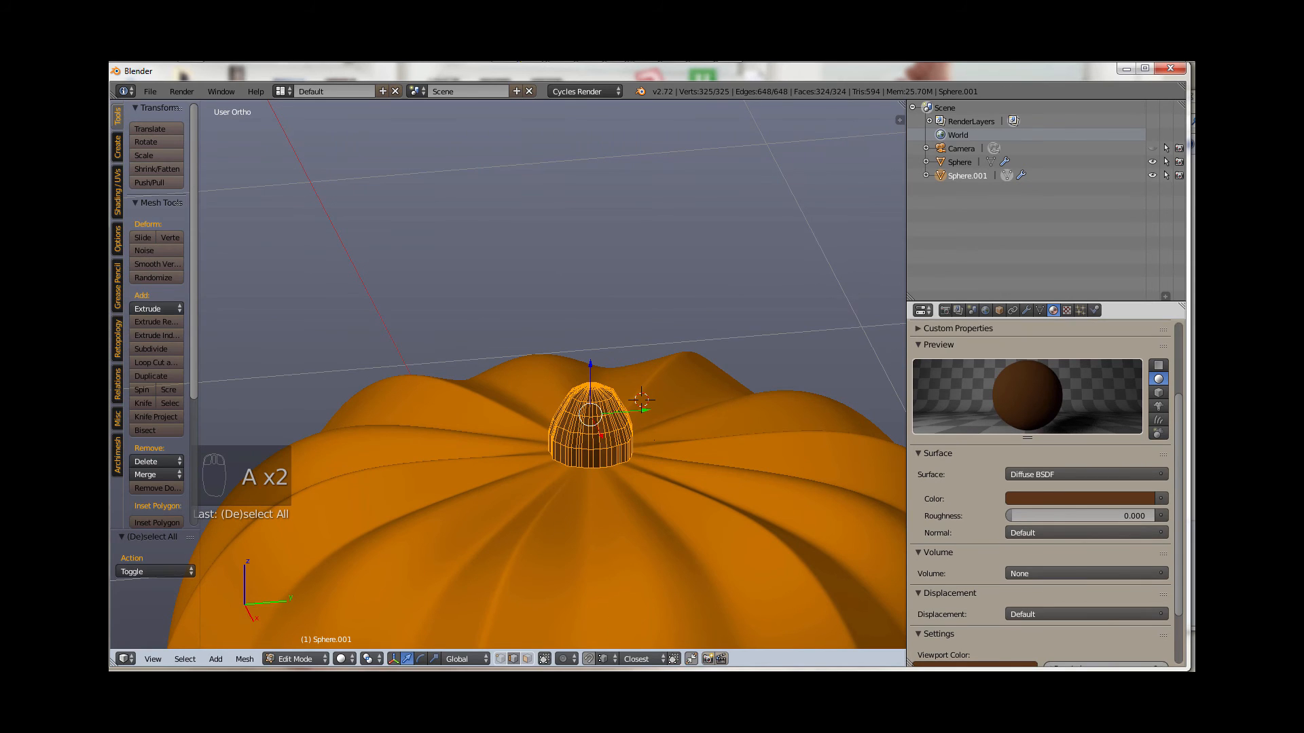
key("s")
key("z")
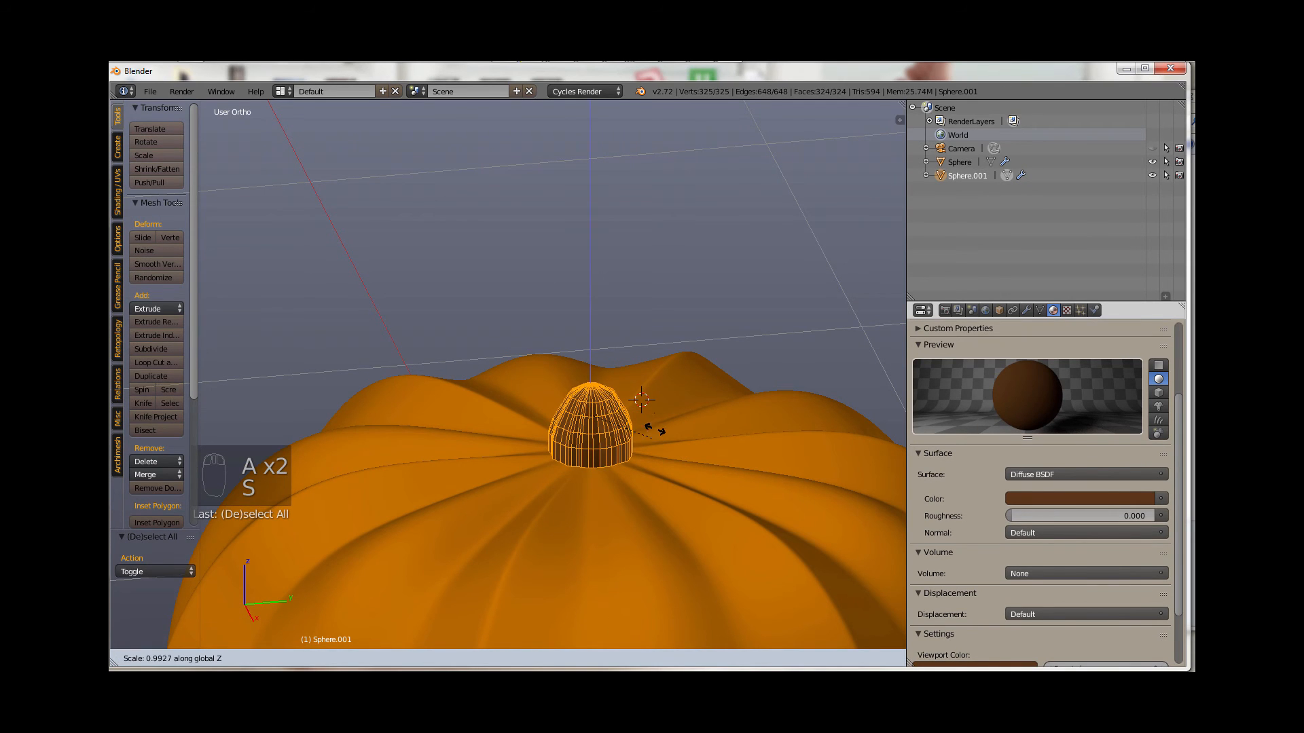
left_click(648, 293)
Step: Move the stretched stem mesh up by 0.076 along Z so its base sits on the pumpkin
key("g")
key("z")
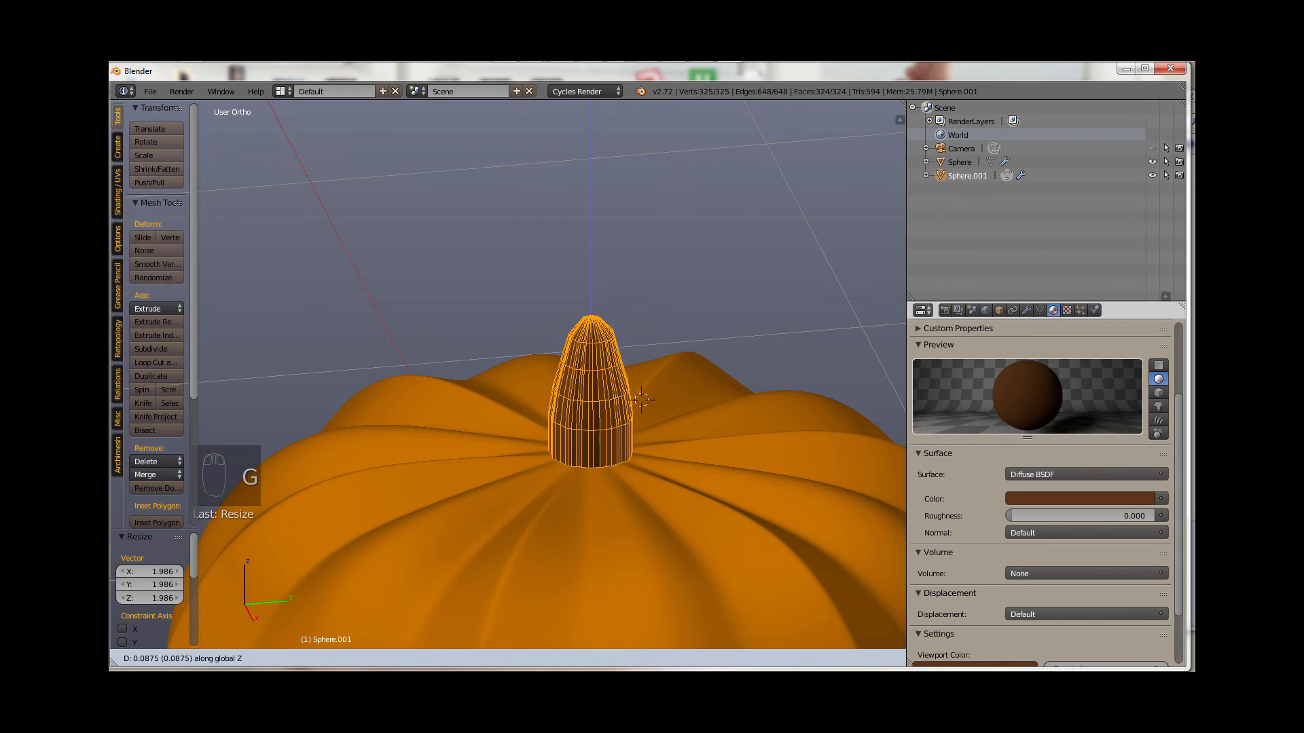
left_click(641, 405)
mouse_move(641, 405)
middle_mouse_down()
mouse_move(667, 331)
mouse_move(645, 403)
middle_mouse_up()
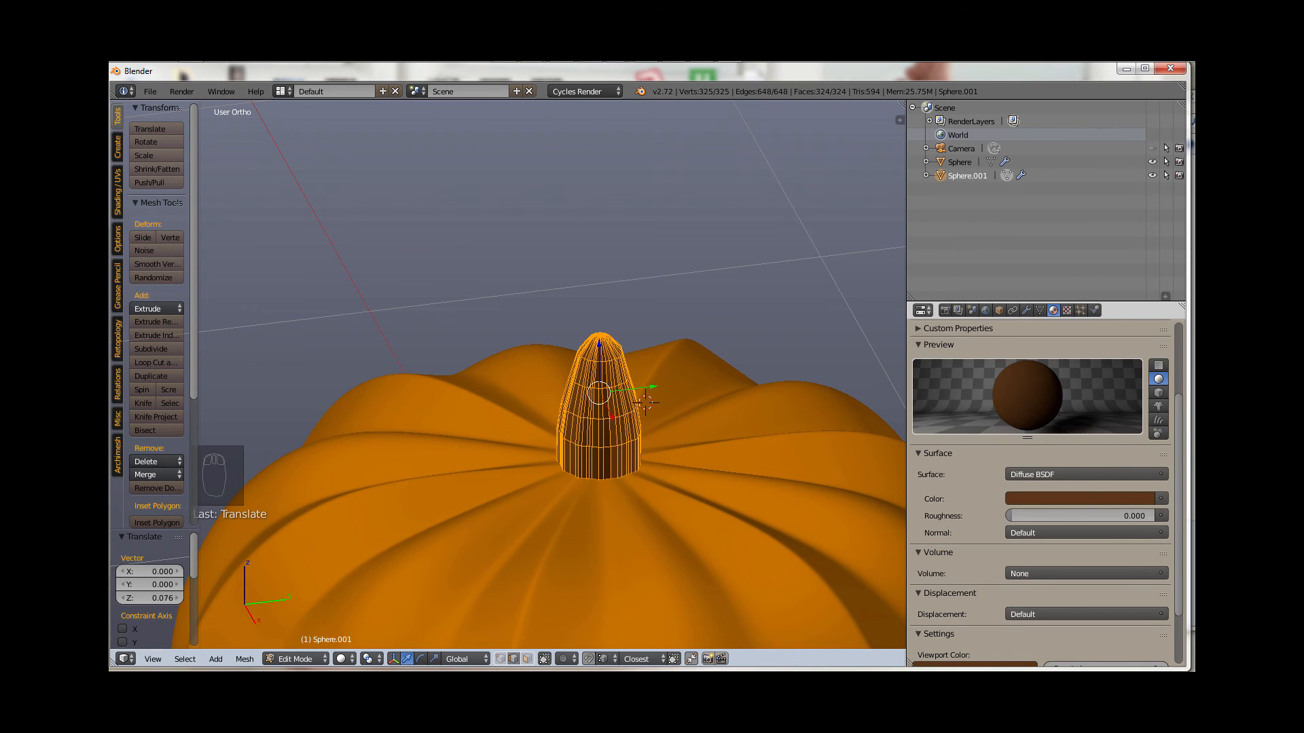
scroll(693, 265, "up", 3)
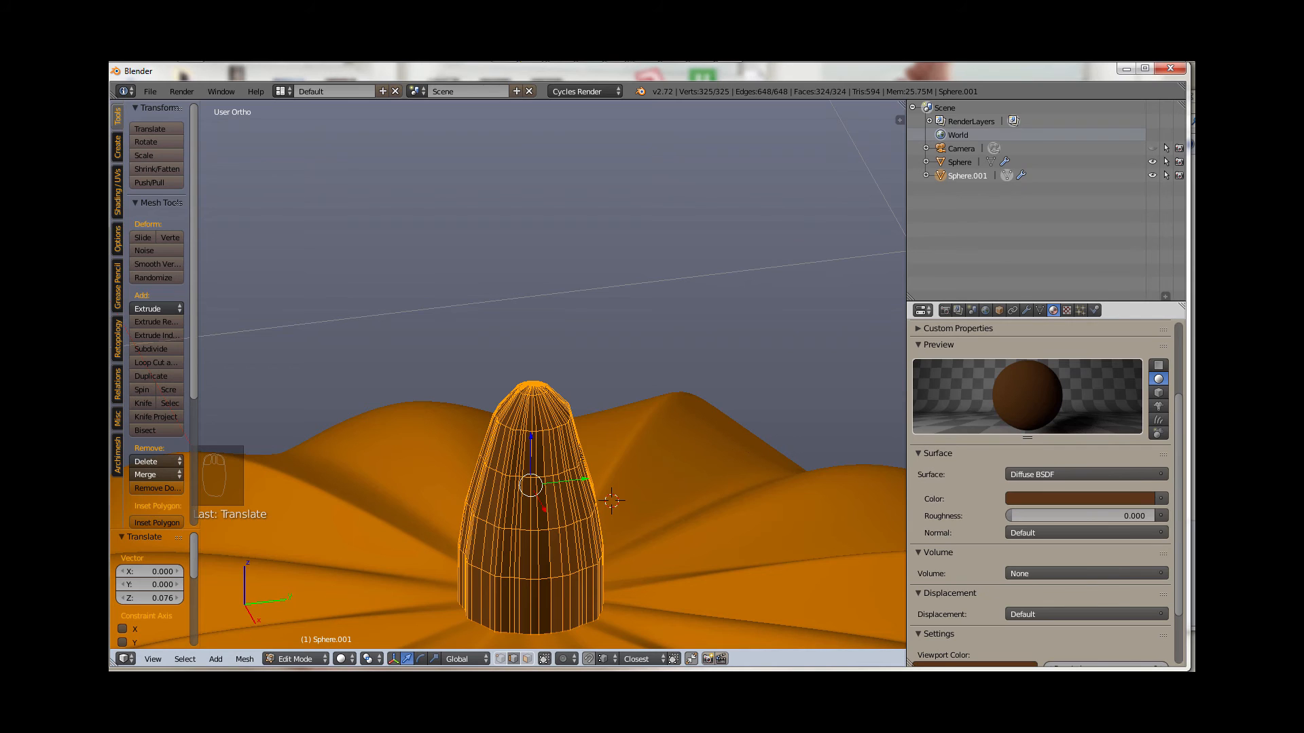
key("a")
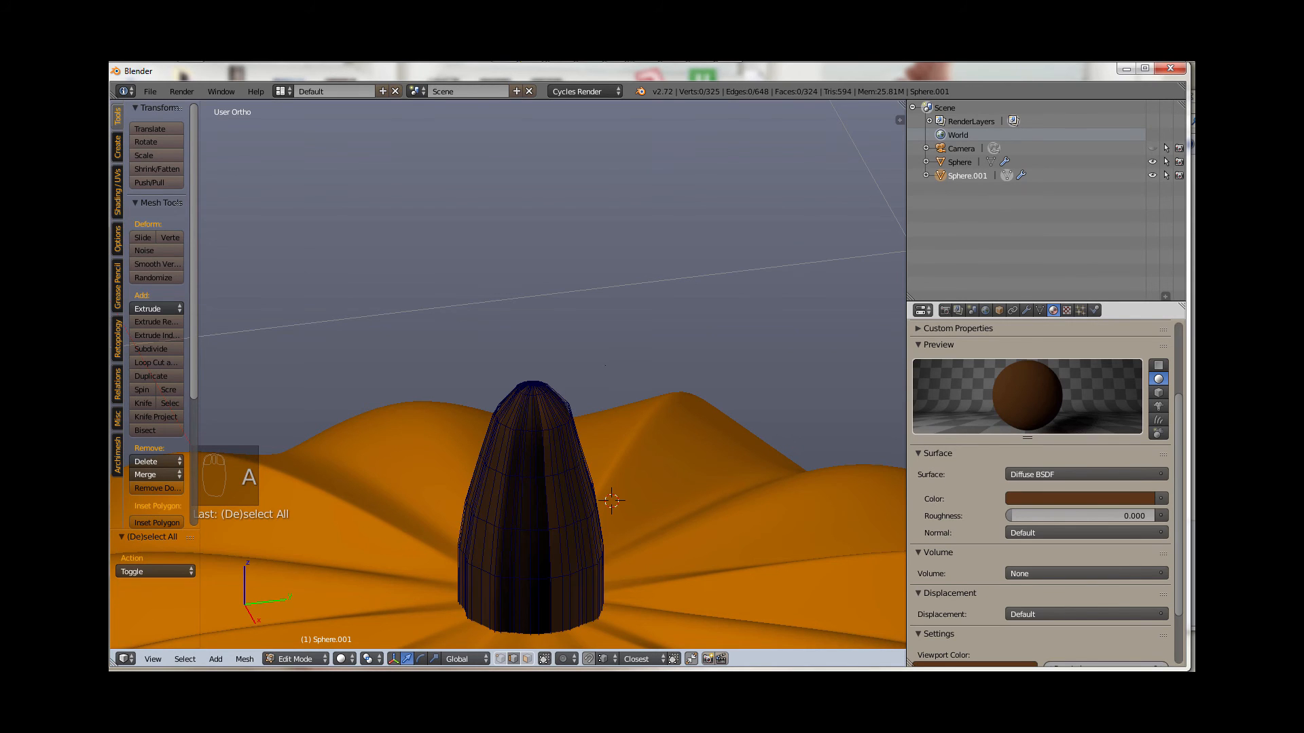
key("b")
left_click_drag(629, 300, 442, 434)
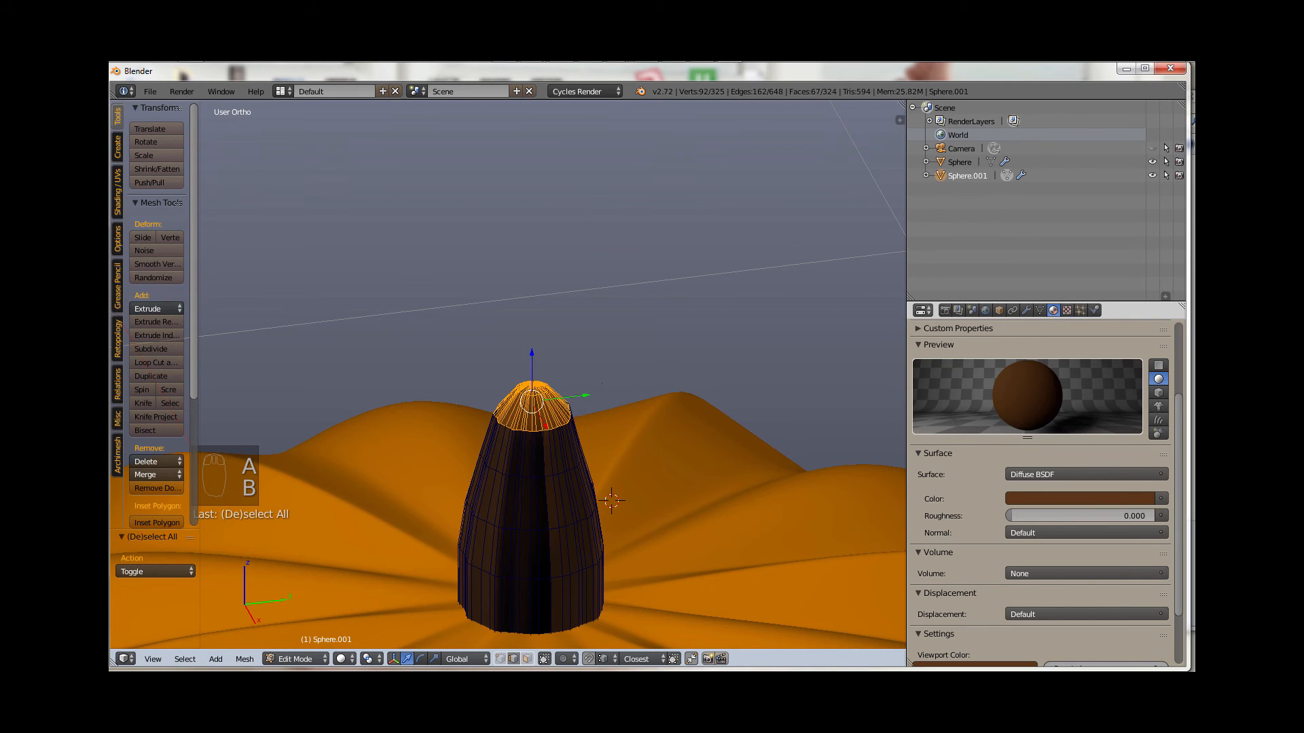
key("r")
right_click(618, 381)
Step: Turn off limiting the selection to visible geometry and box-select the vertices of the stem's tip on all sides
left_click(544, 659)
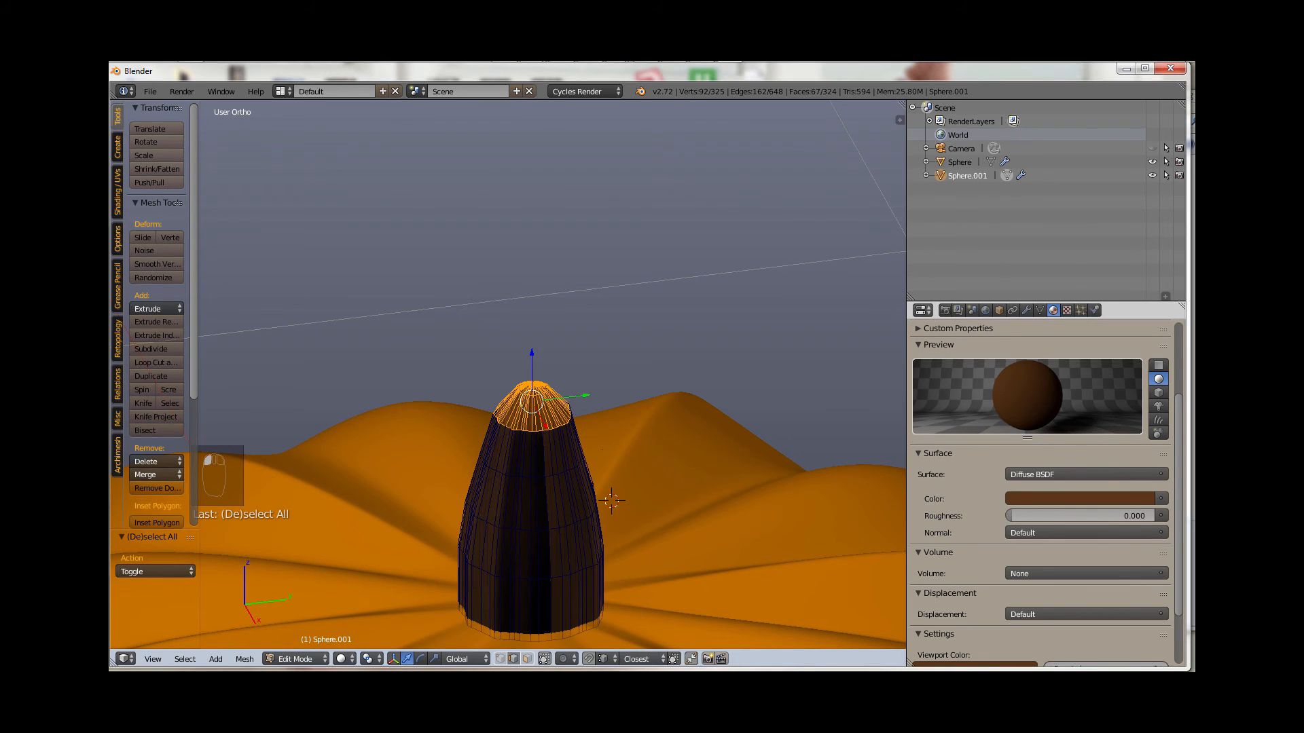
key("a")
key("b")
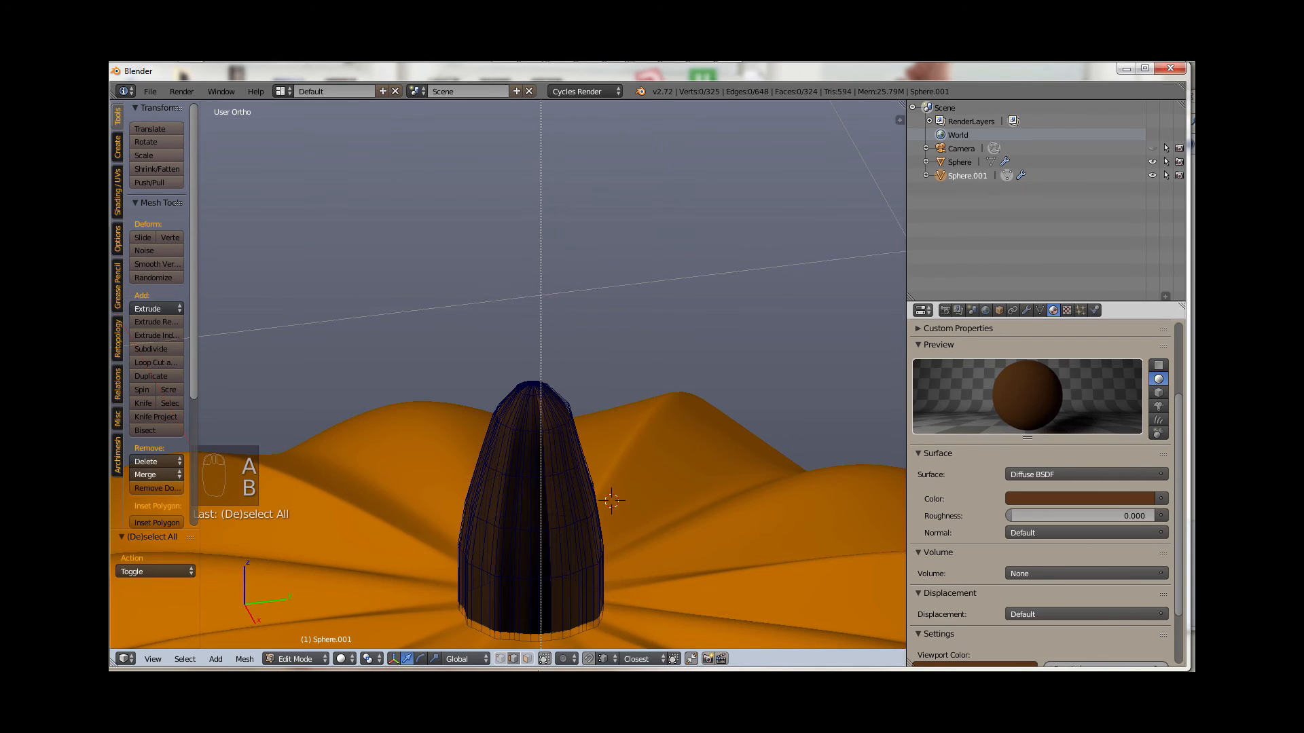
left_click_drag(686, 311, 466, 408)
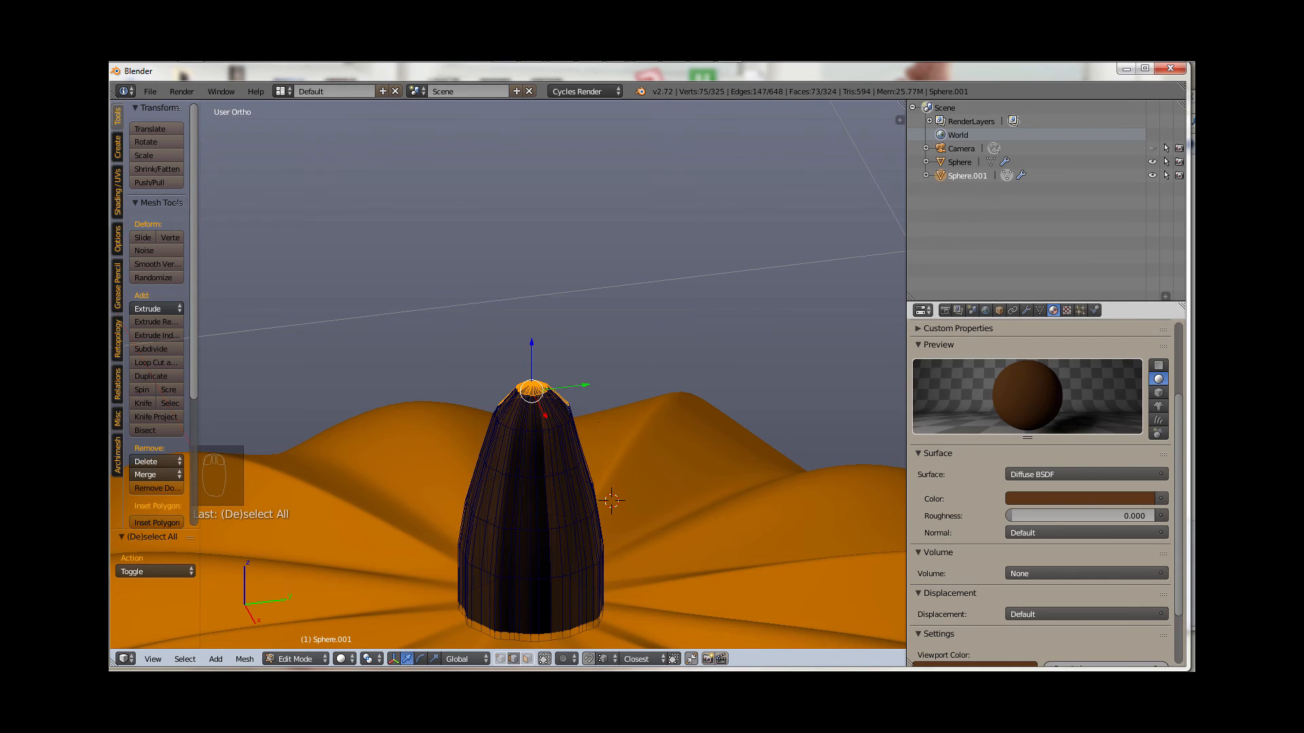
Step: Rotate the selected vertices of the stem's tip about the global Z axis to twist the tip
key("r")
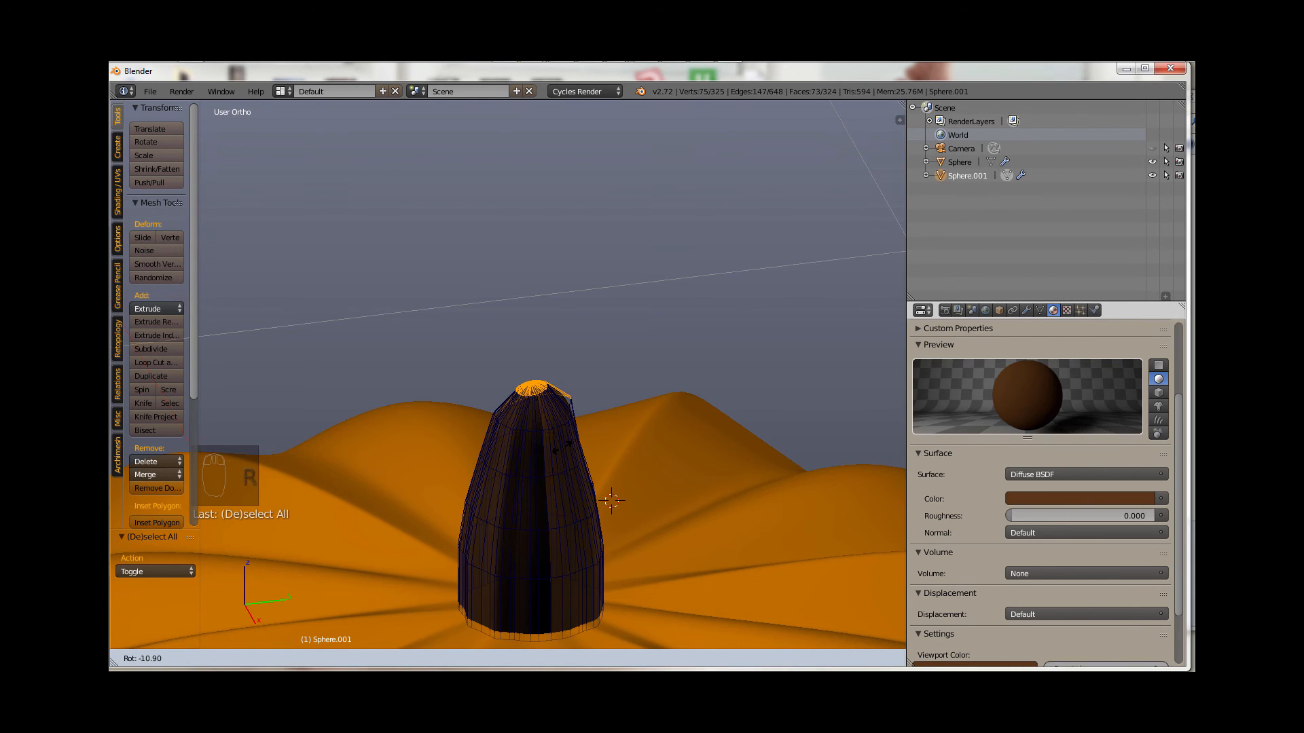
key("y")
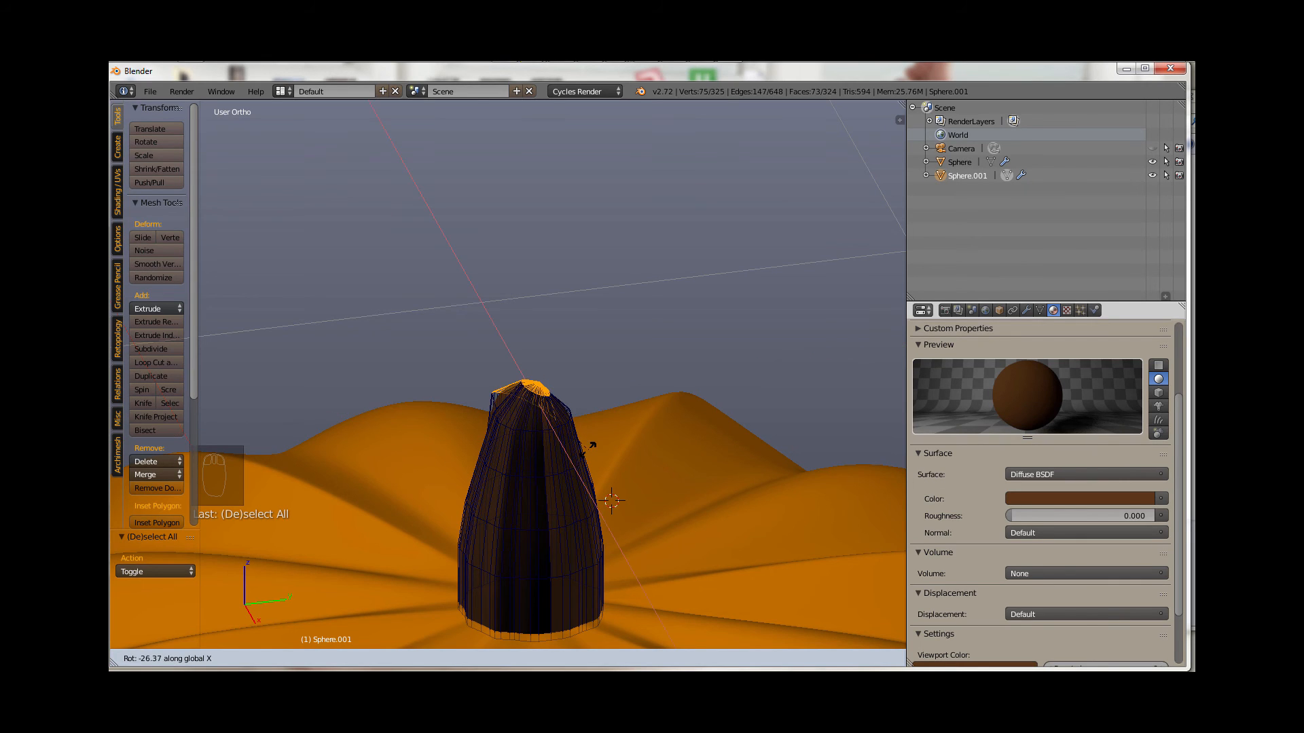
key("z")
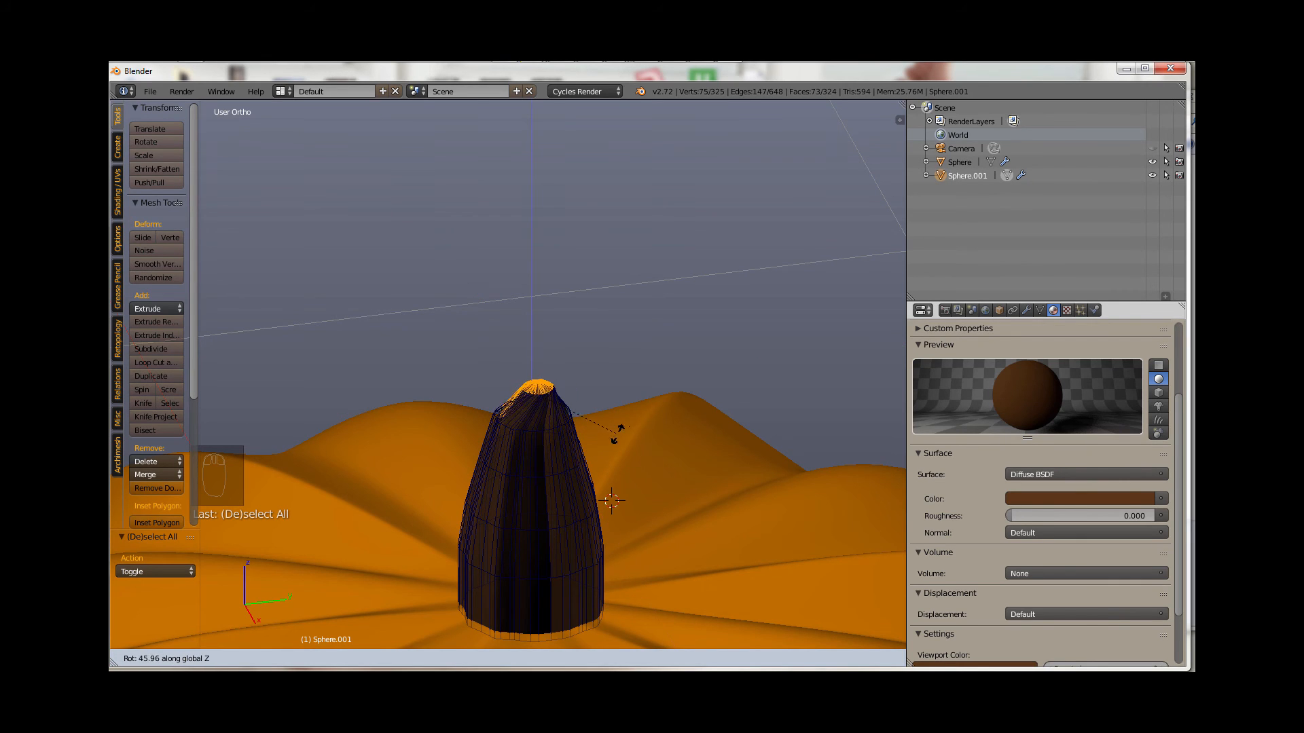
left_click(438, 549)
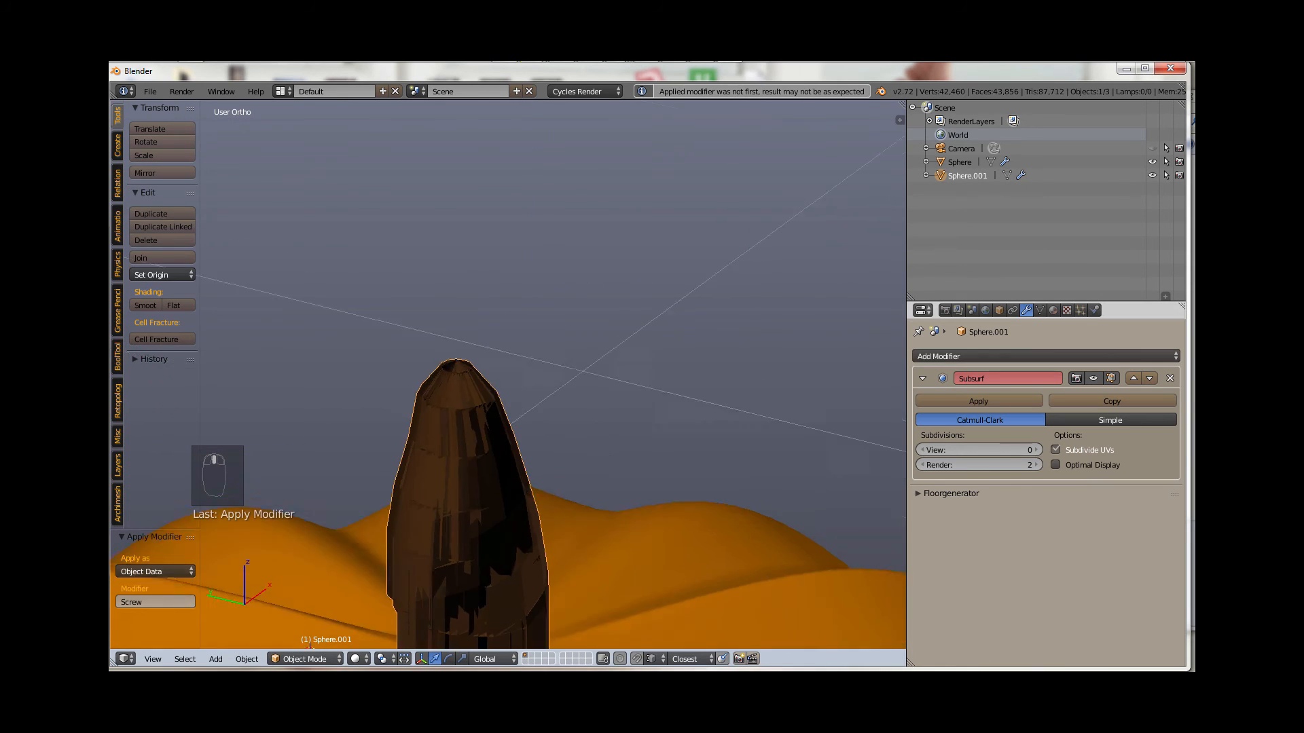
Step: Inspect the stem and the whole pumpkin from several angles and distances
middle_click_drag(508, 408, 530, 434)
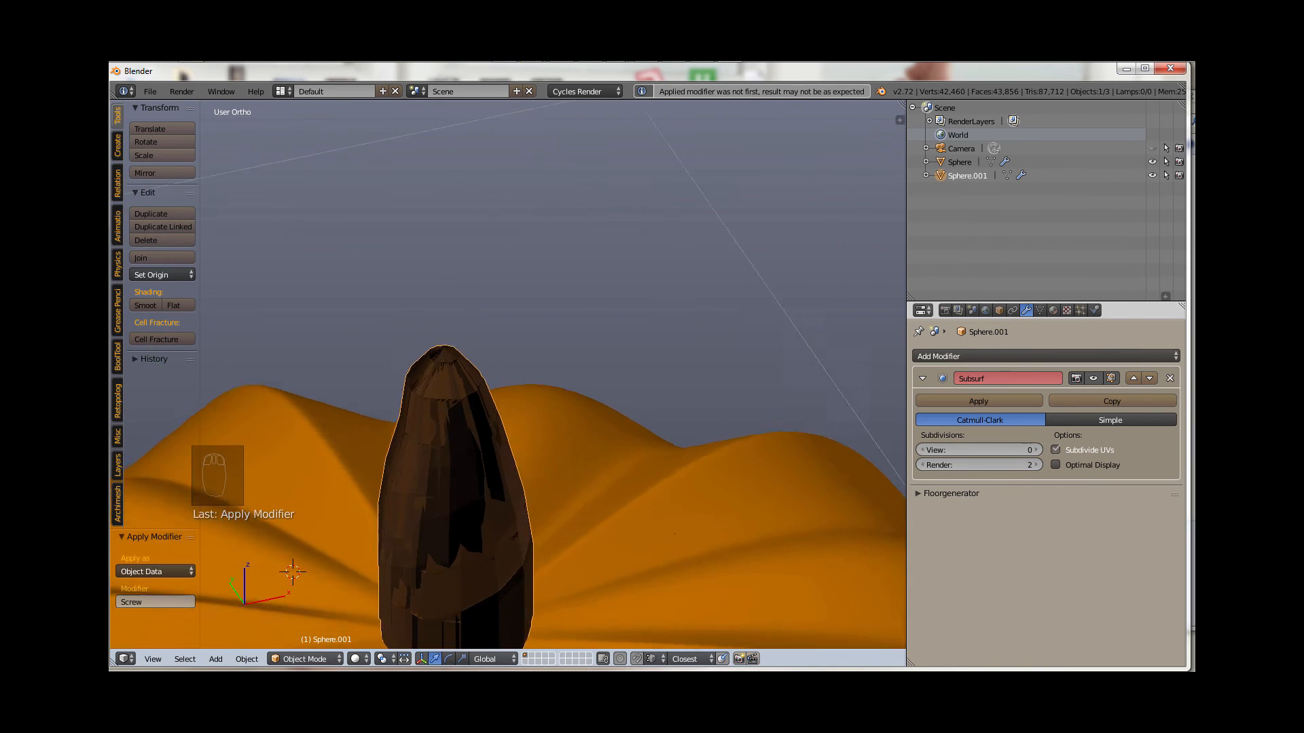
scroll(674, 534, "down", 6)
middle_click_drag(674, 533, 690, 517)
scroll(690, 517, "up", 3)
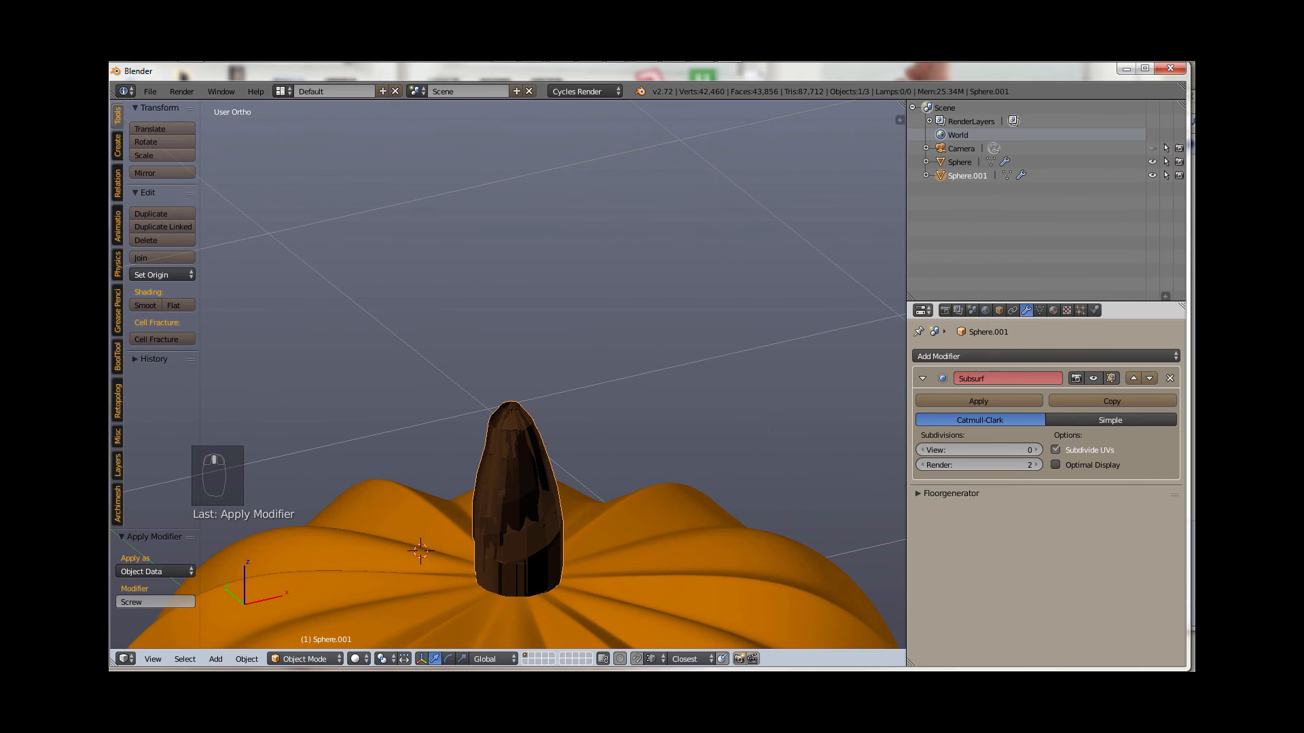
middle_click_drag(408, 306, 549, 301, "shift")
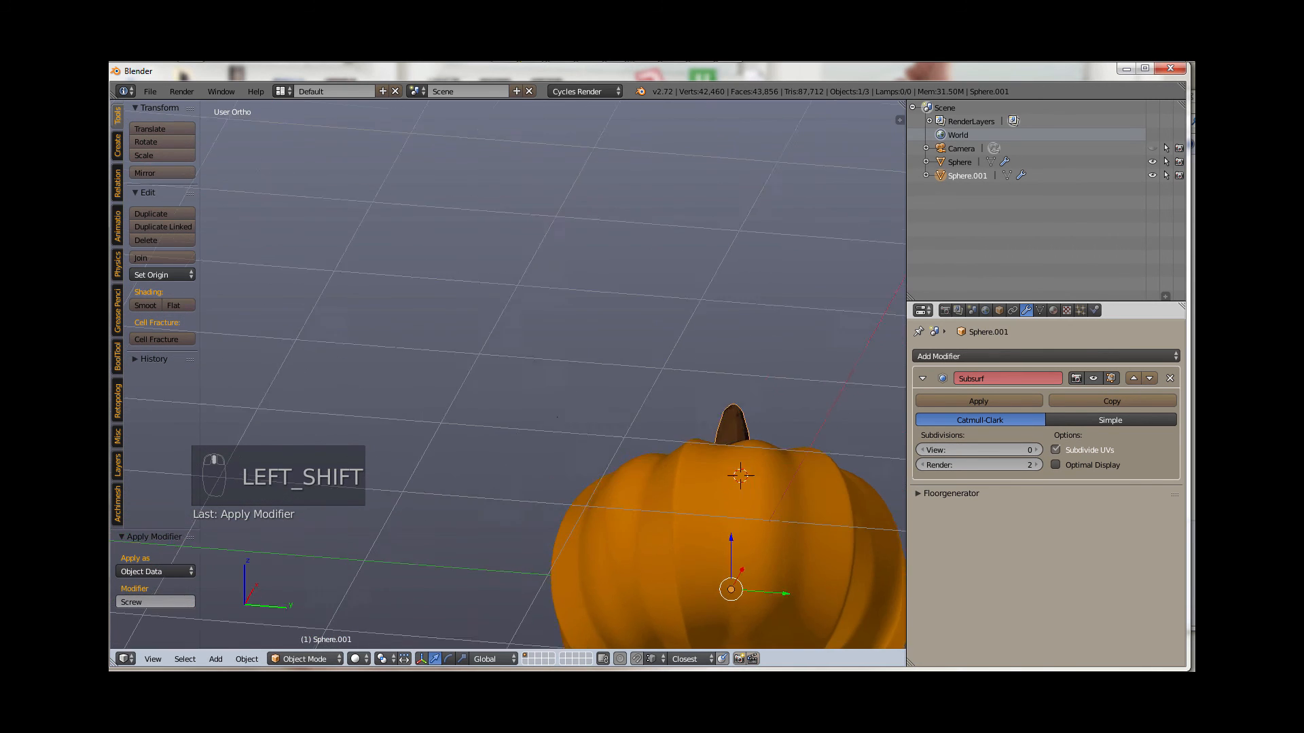
middle_click_drag(754, 468, 804, 546)
middle_click_drag(804, 546, 793, 612, "shift")
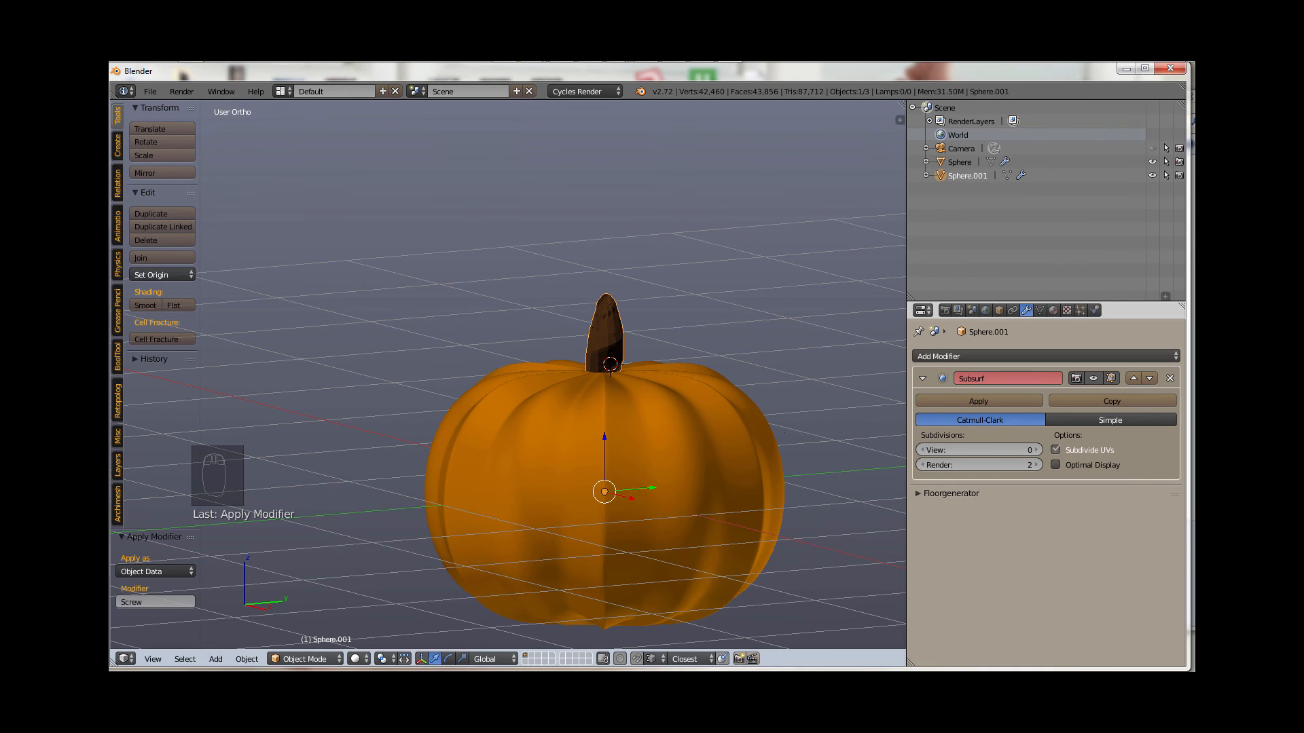
Step: Add a plane mesh over the pumpkin in the front orthographic view and enter Edit Mode on it
key("KP_1")
middle_click_drag(598, 473, 720, 371, "shift")
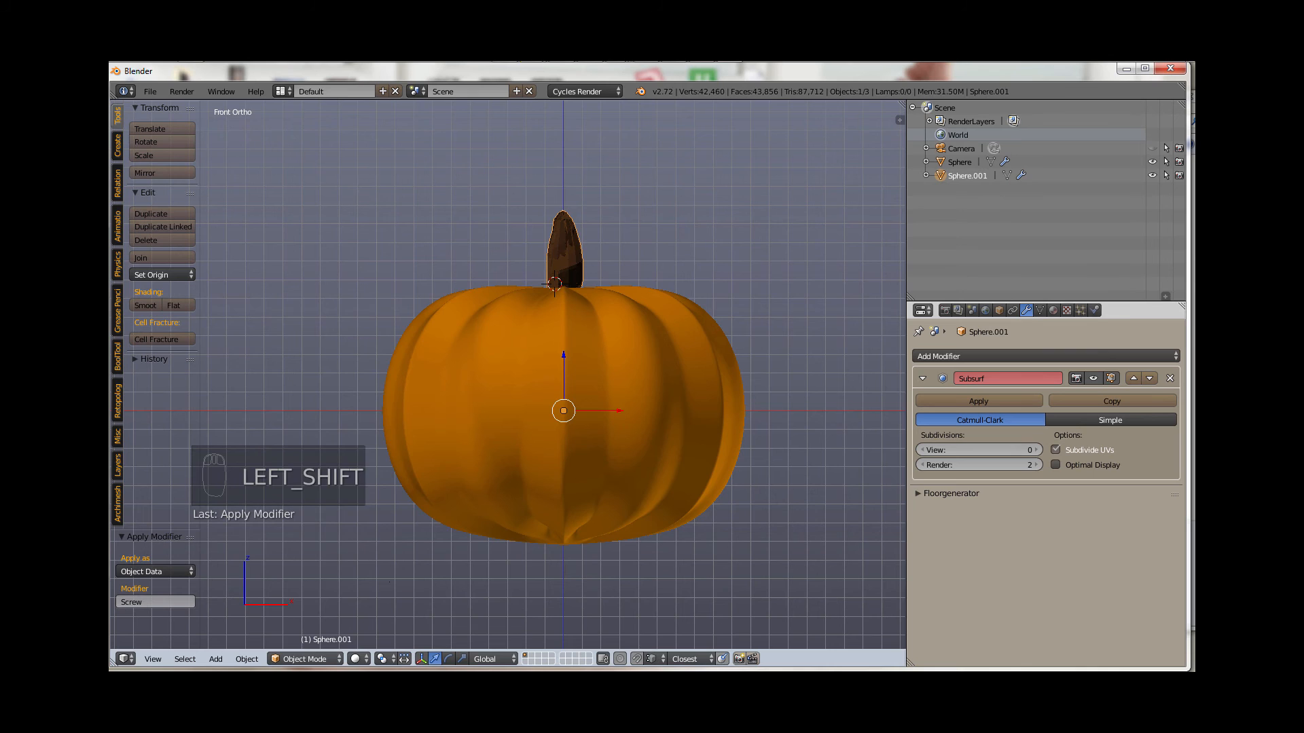
key("shift+a")
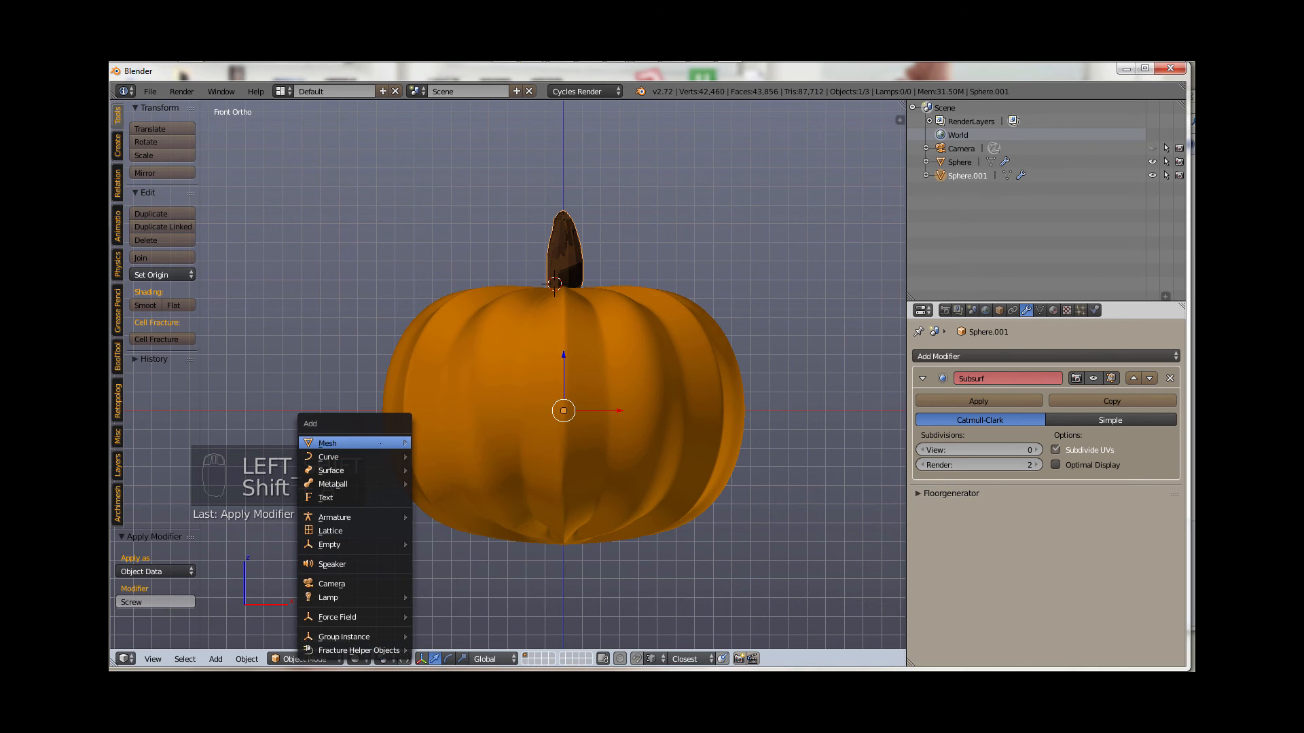
mouse_move(339, 442)
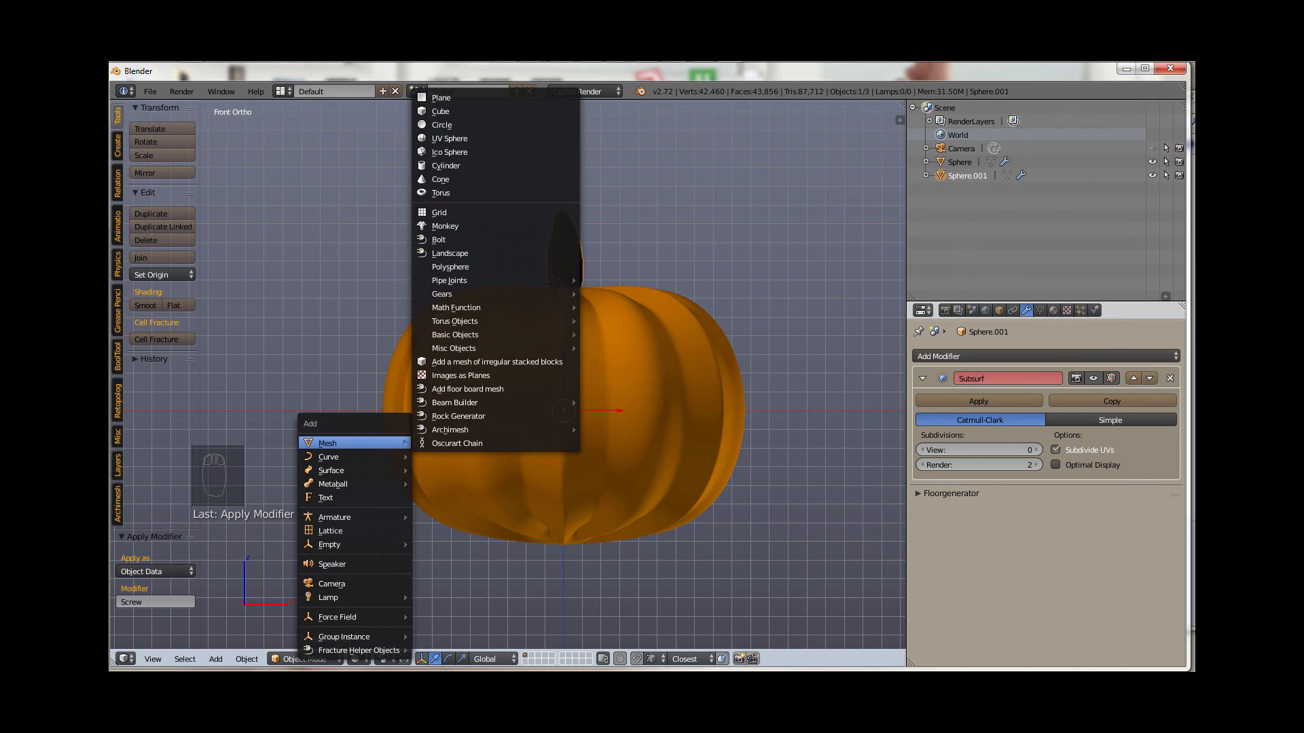
left_click(441, 97)
key("Tab")
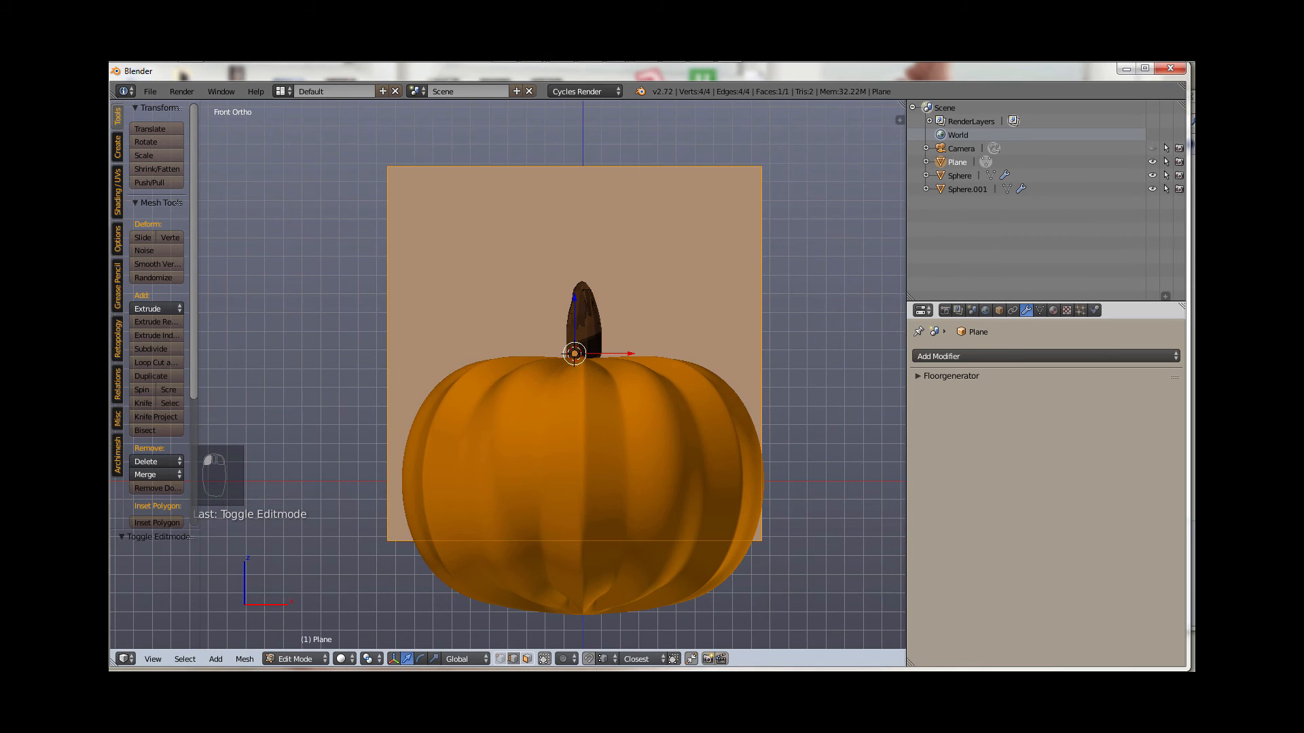
Step: Merge the plane's two upper vertices at their center to turn the plane into a triangle
left_click(500, 659)
key("a")
right_click(388, 167)
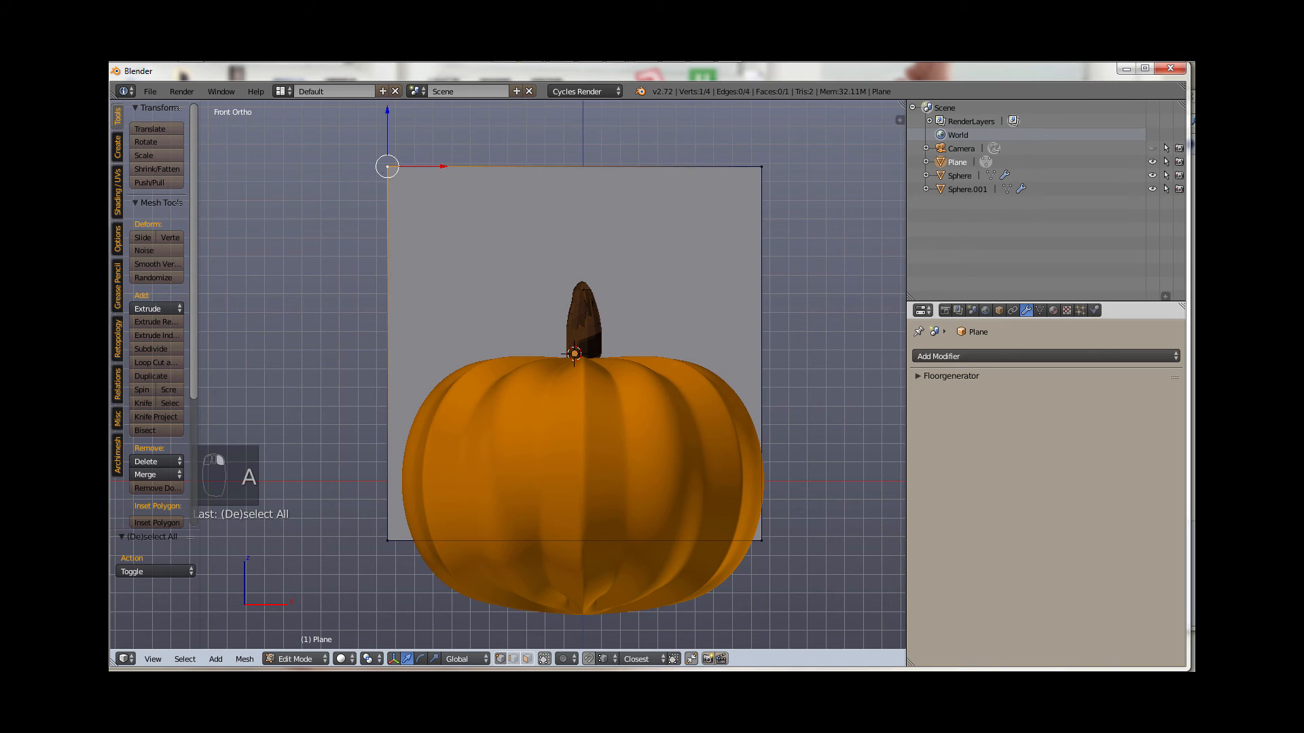
right_click(761, 166, "shift")
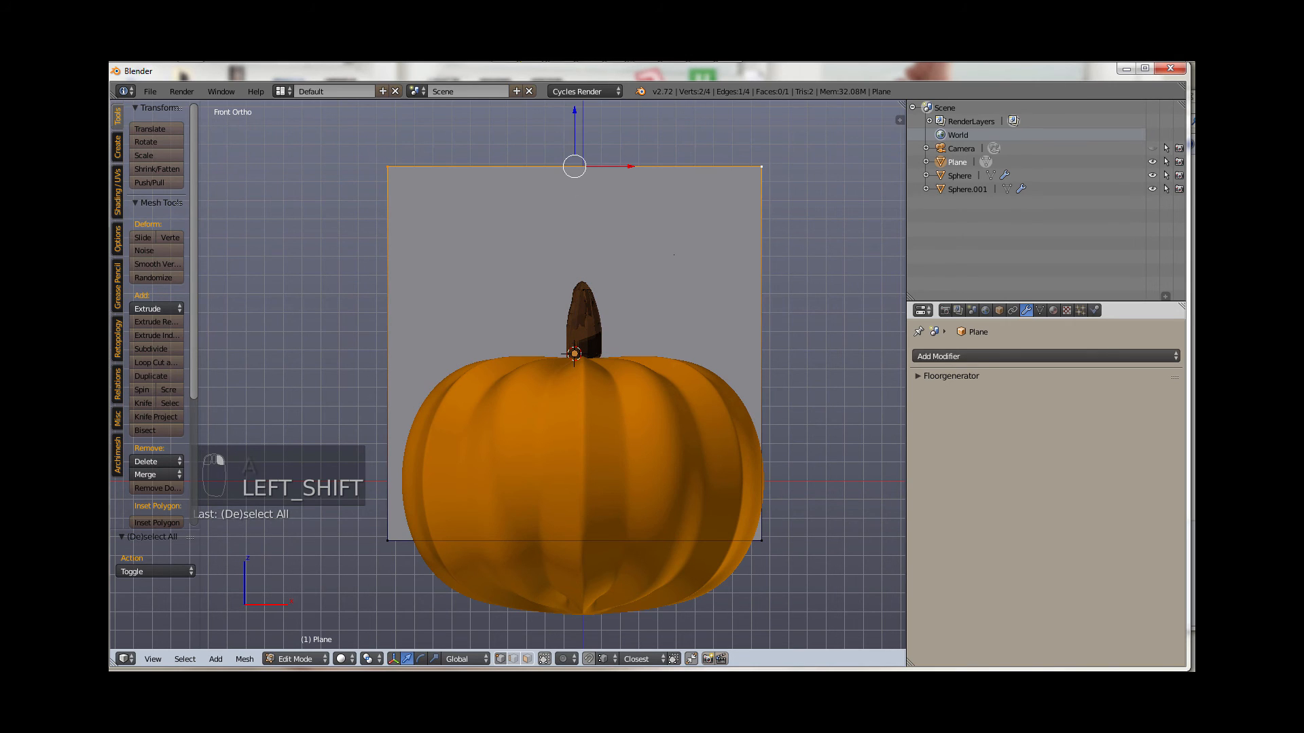
key("alt+m")
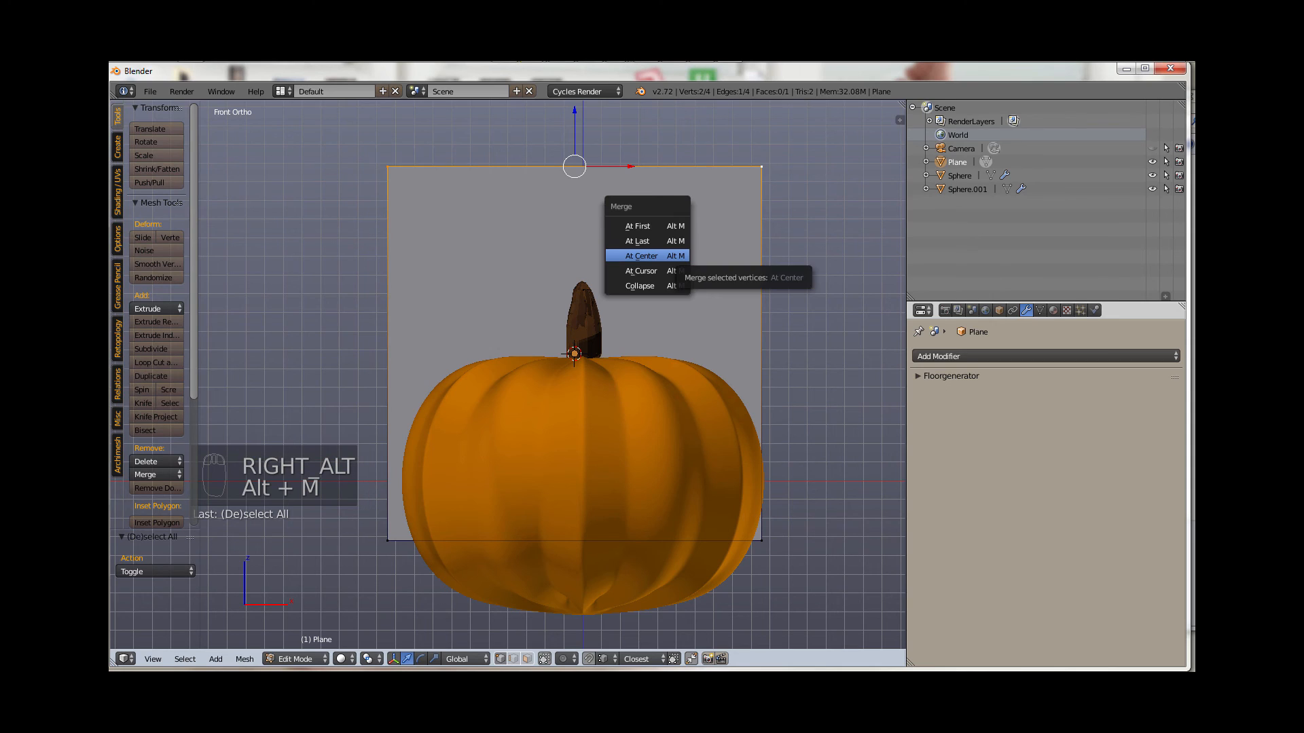
left_click(673, 256)
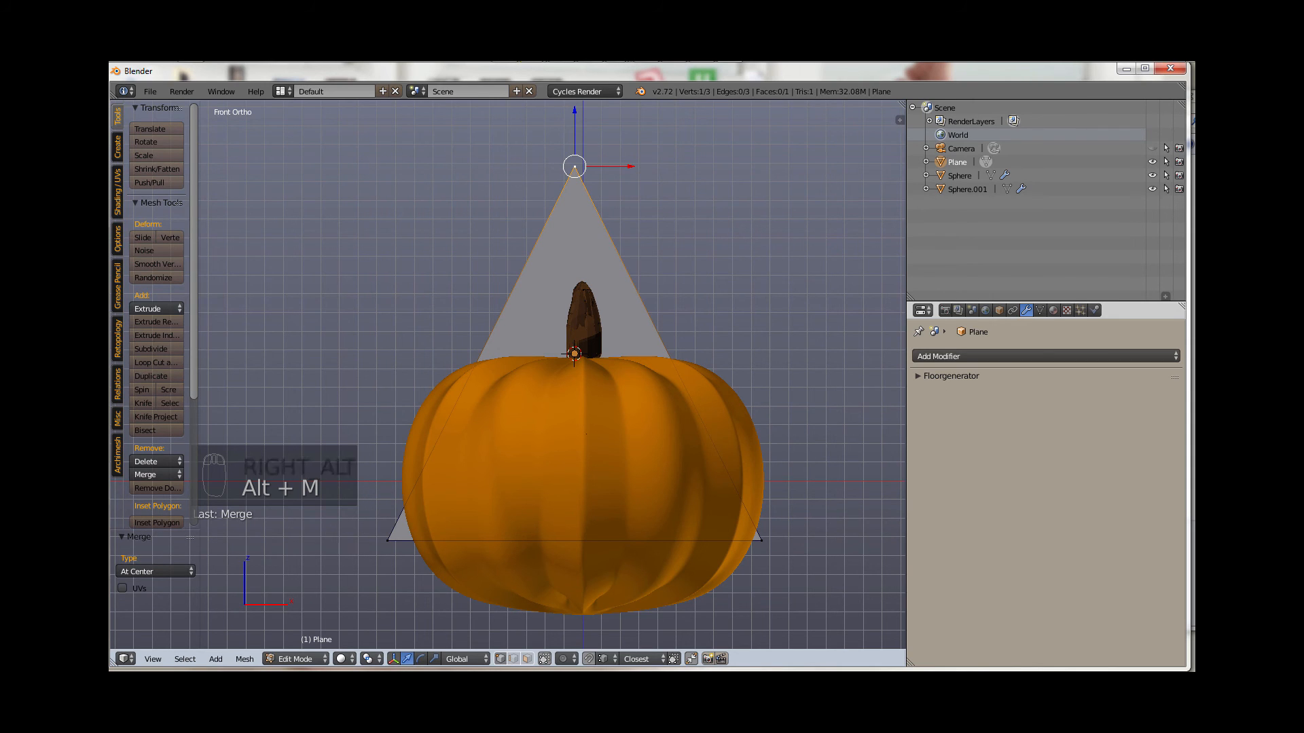
Step: Scale the whole triangle to 0.146 and move it -1.212 along Y, out in front of the pumpkin
key("a")
key("a")
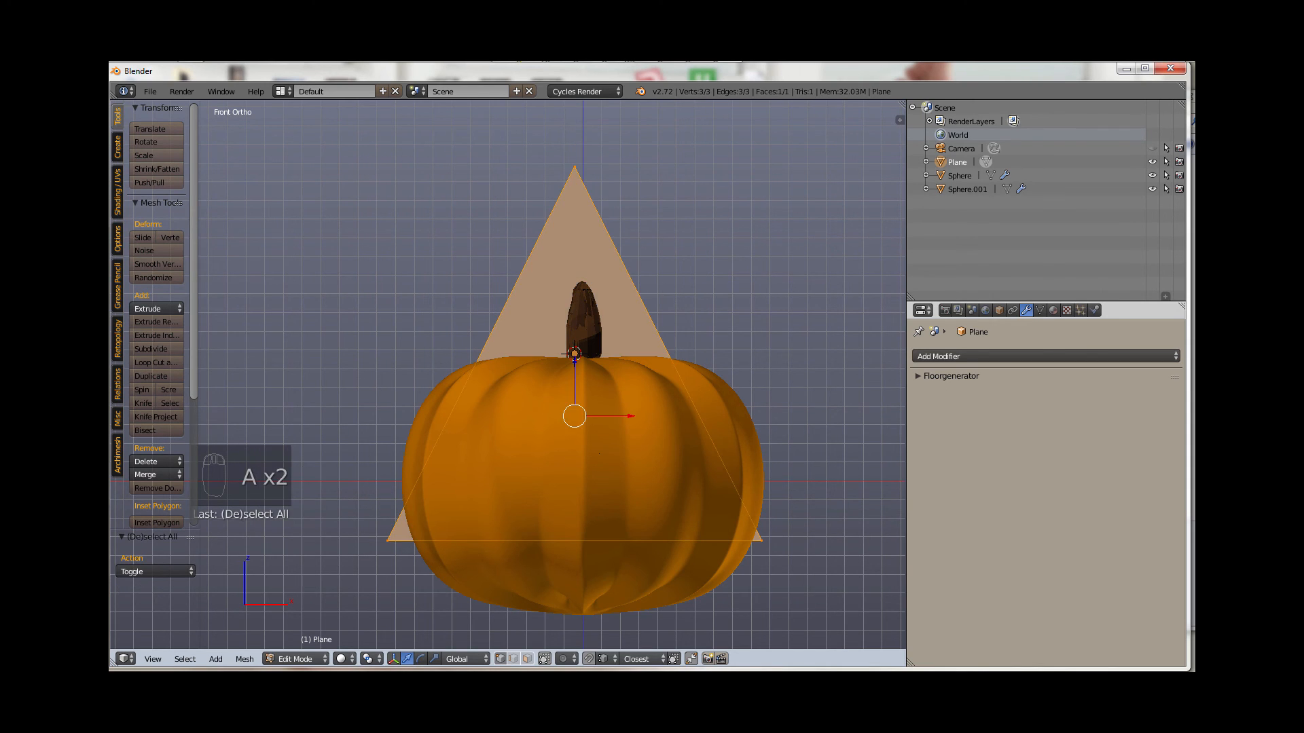
key("s")
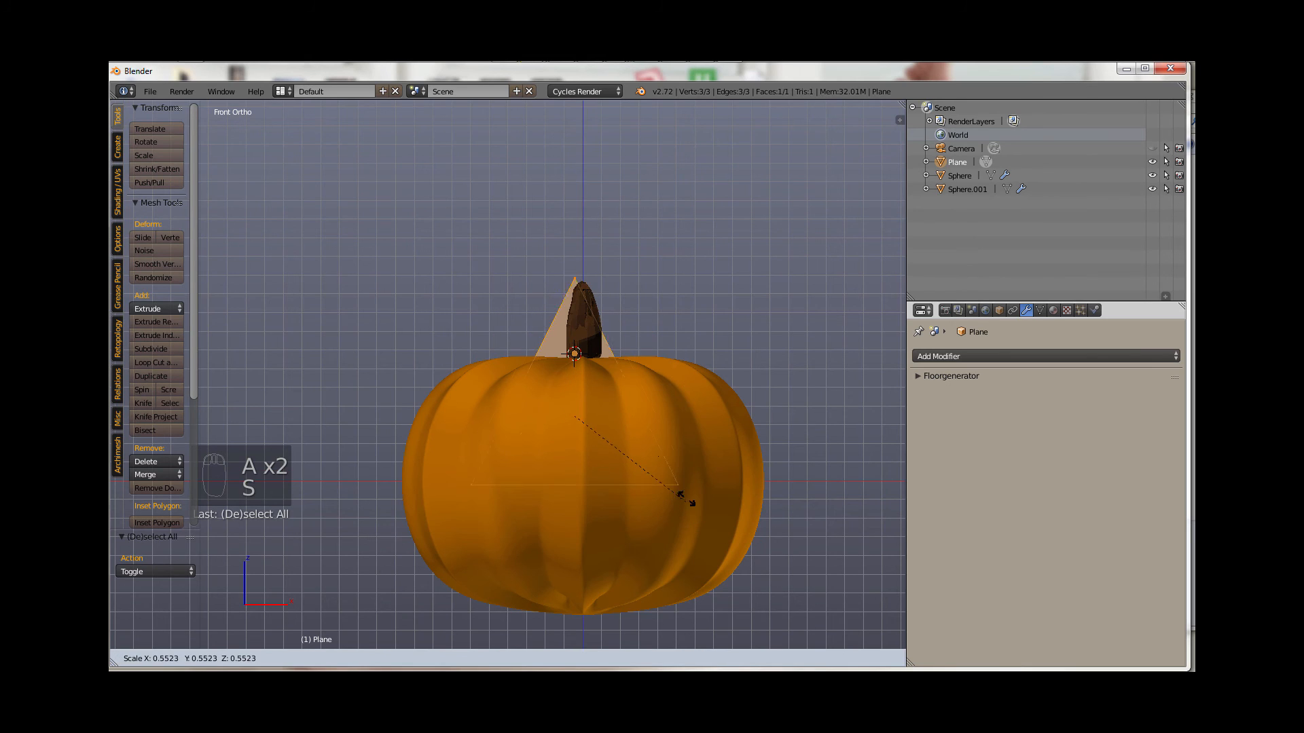
left_click(614, 423)
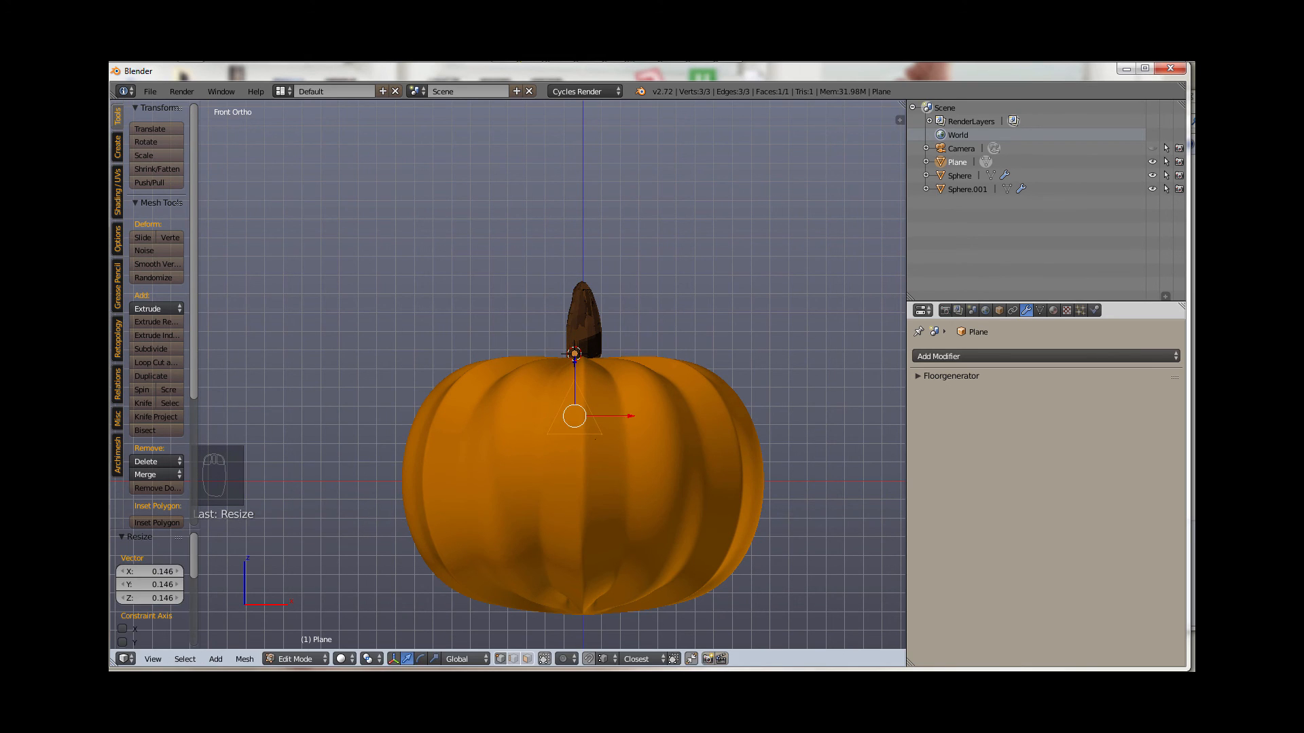
middle_click_drag(539, 437, 651, 488)
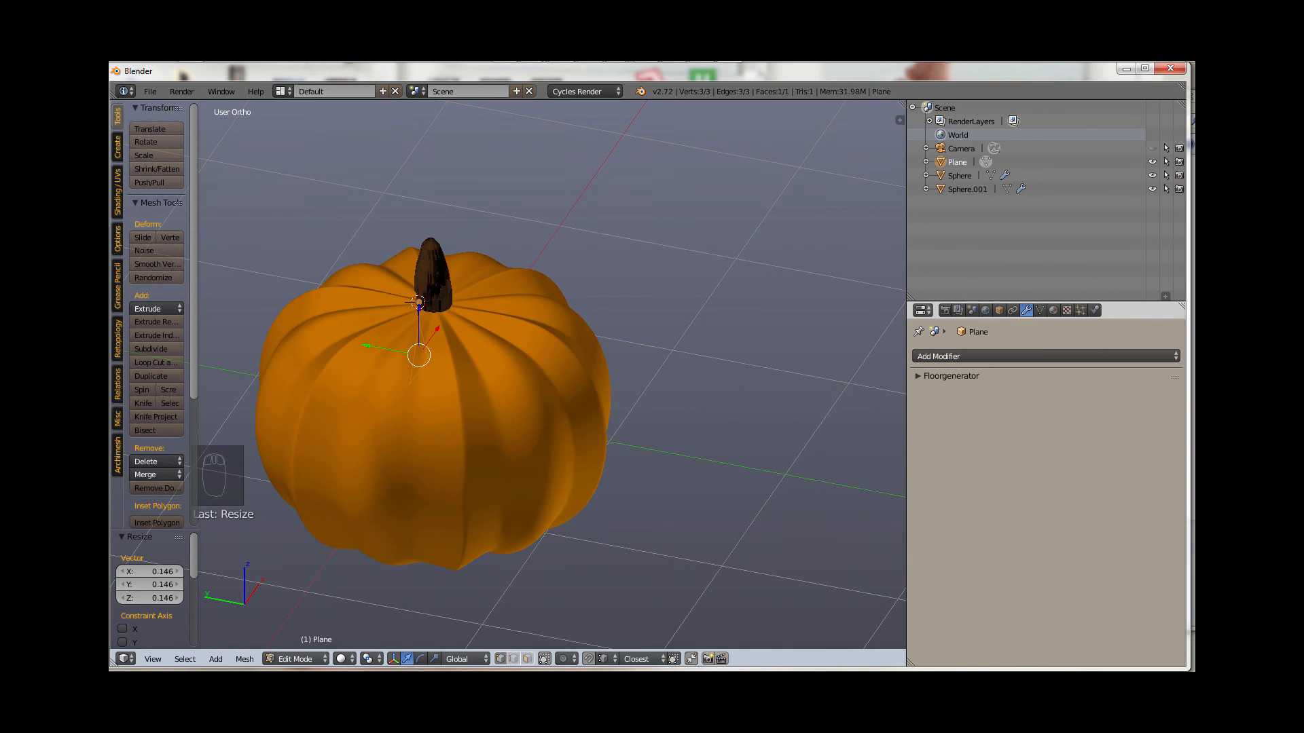
left_click_drag(366, 345, 580, 385)
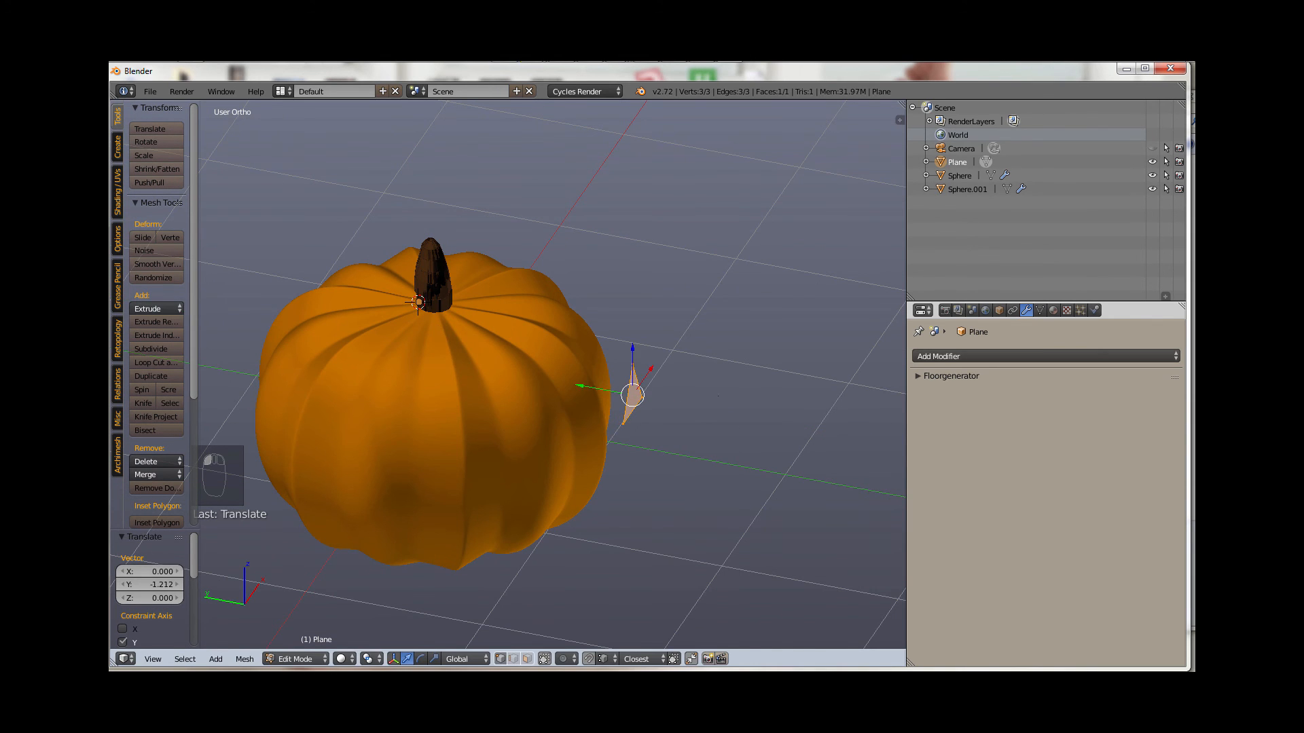
Step: Extrude the triangle 0.216 along Y toward the pumpkin to form a triangular prism
middle_click_drag(802, 390, 724, 373)
scroll(740, 367, "up", 4)
middle_click_drag(702, 451, 463, 553)
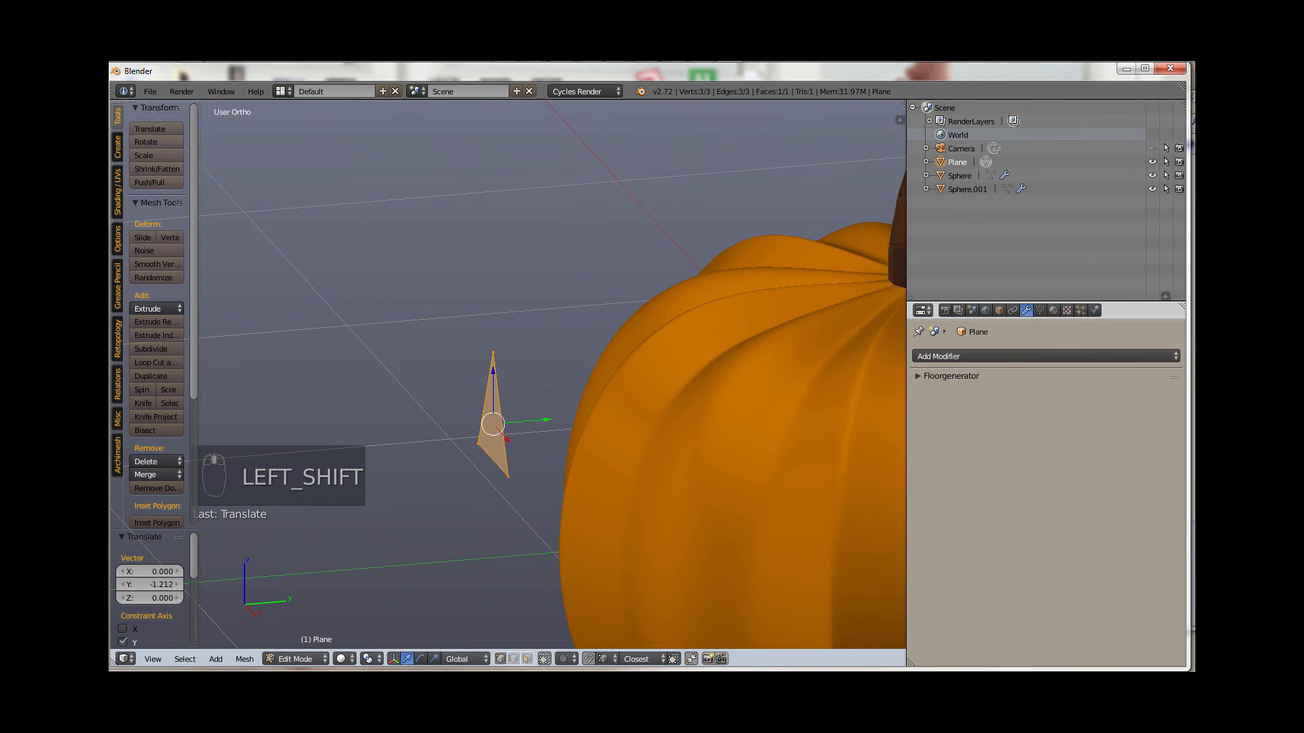
scroll(508, 377, "up", 3)
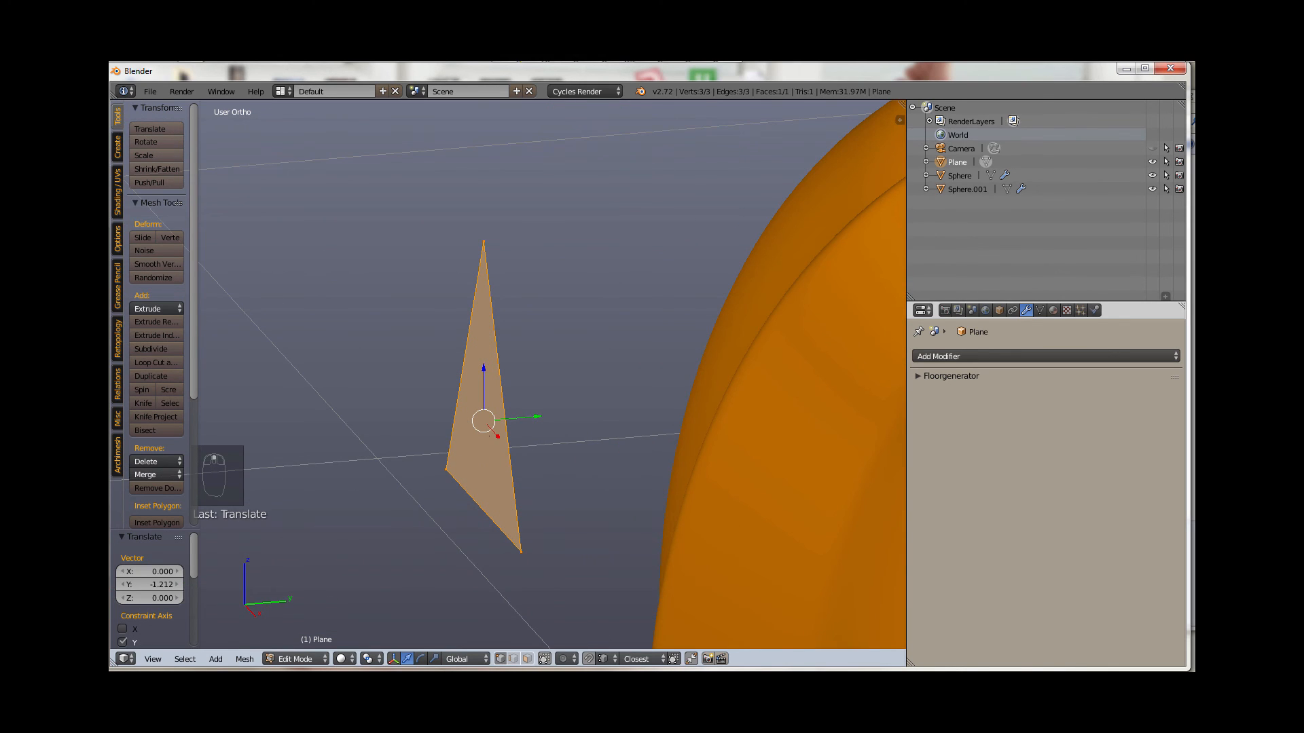
key("e")
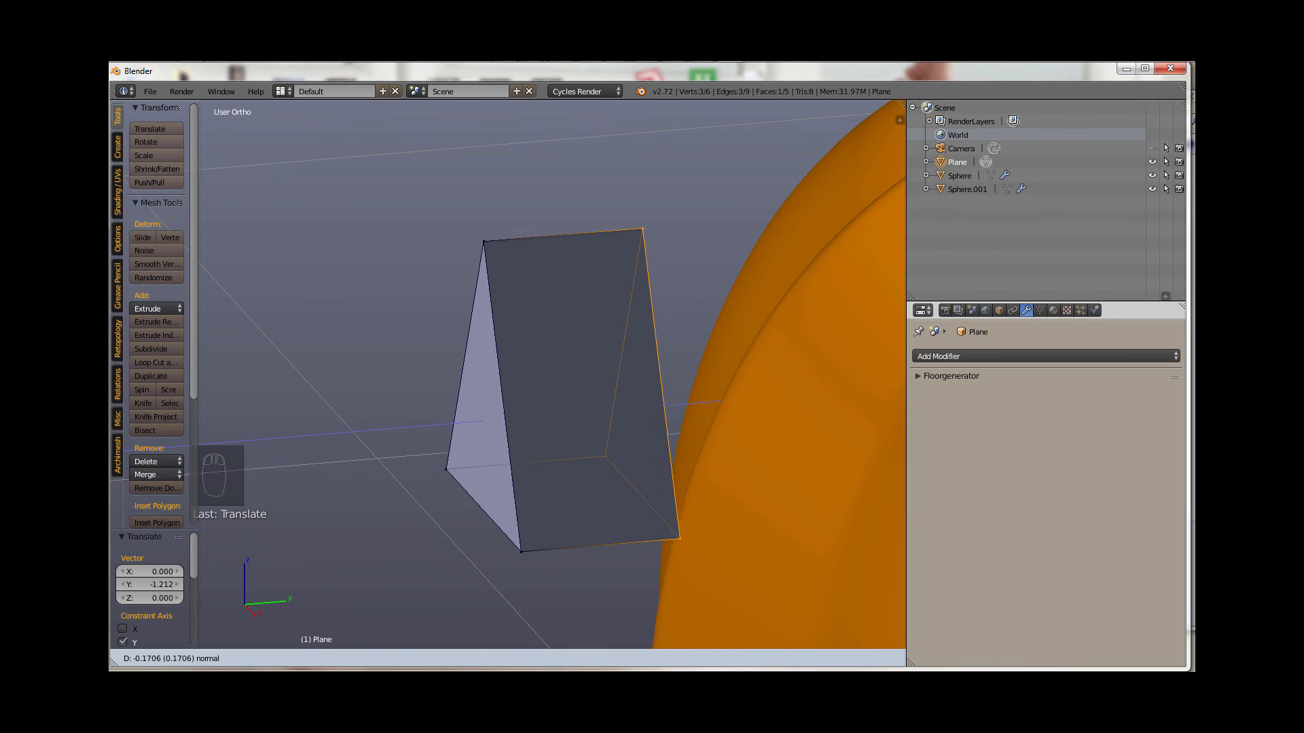
left_click(688, 465)
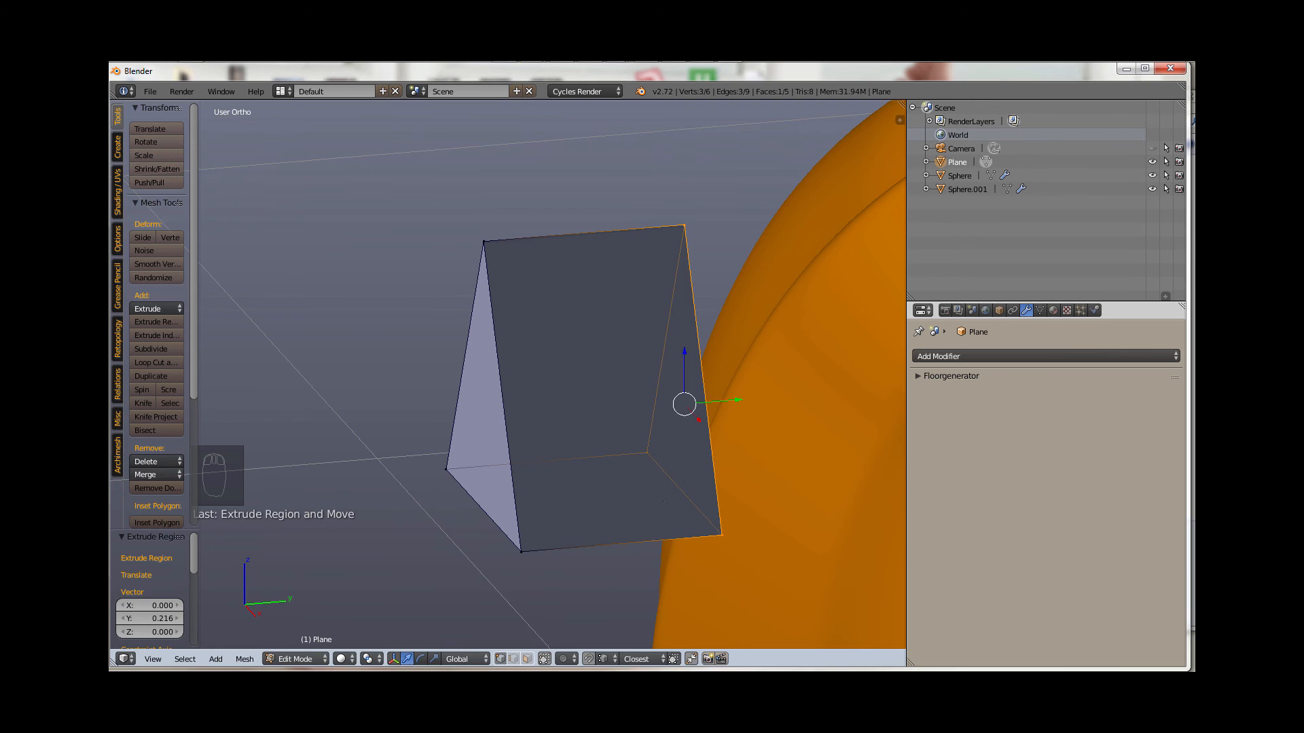
Step: Select the whole prism and, in front view, move it -0.177 along X and -0.087 along Z to an eye position
scroll(688, 467, "down", 4)
middle_click_drag(656, 497, 693, 503)
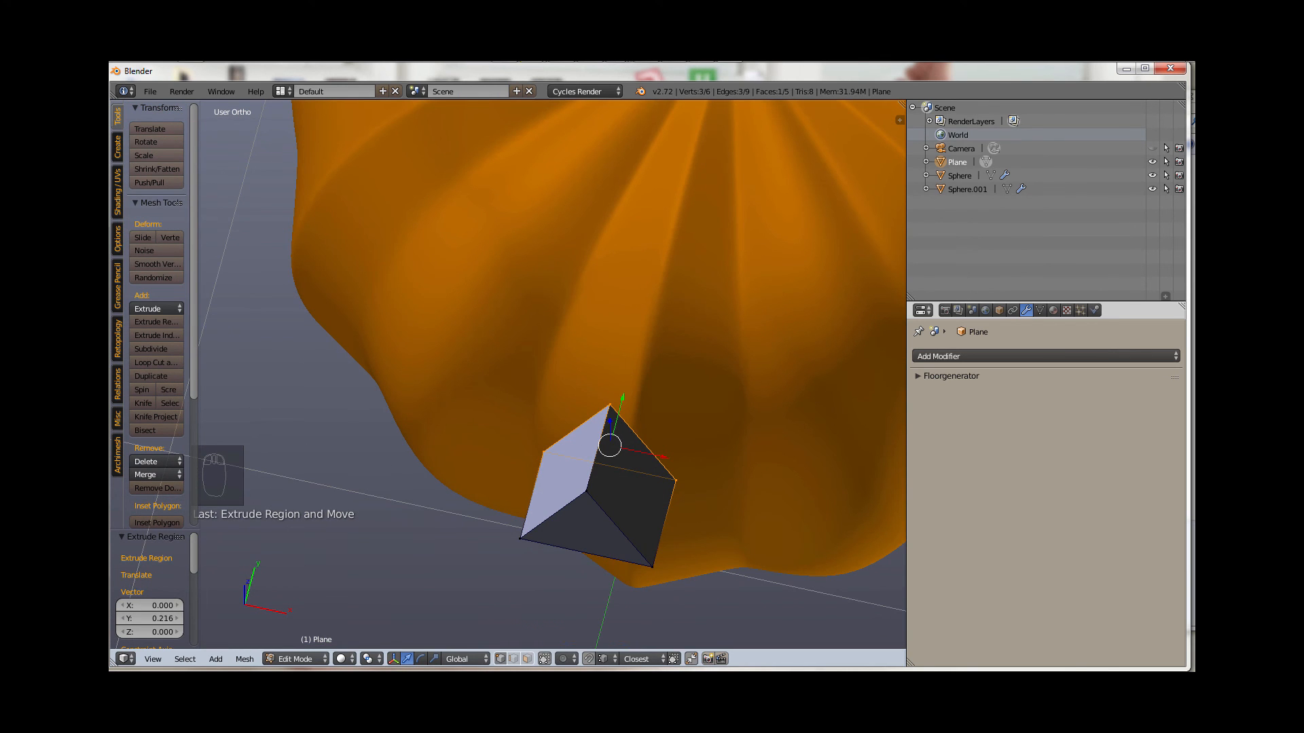
key("shift+KP_1")
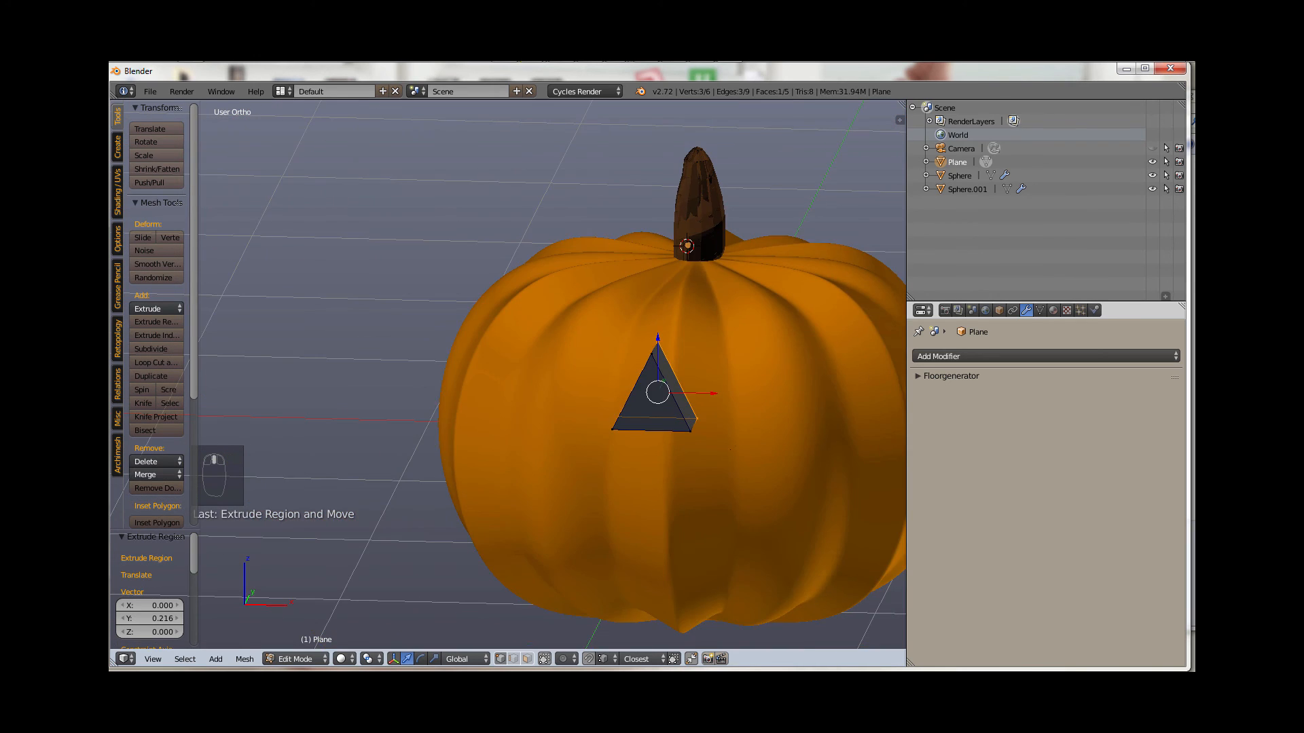
key("KP_1")
key("a")
key("a")
key("a")
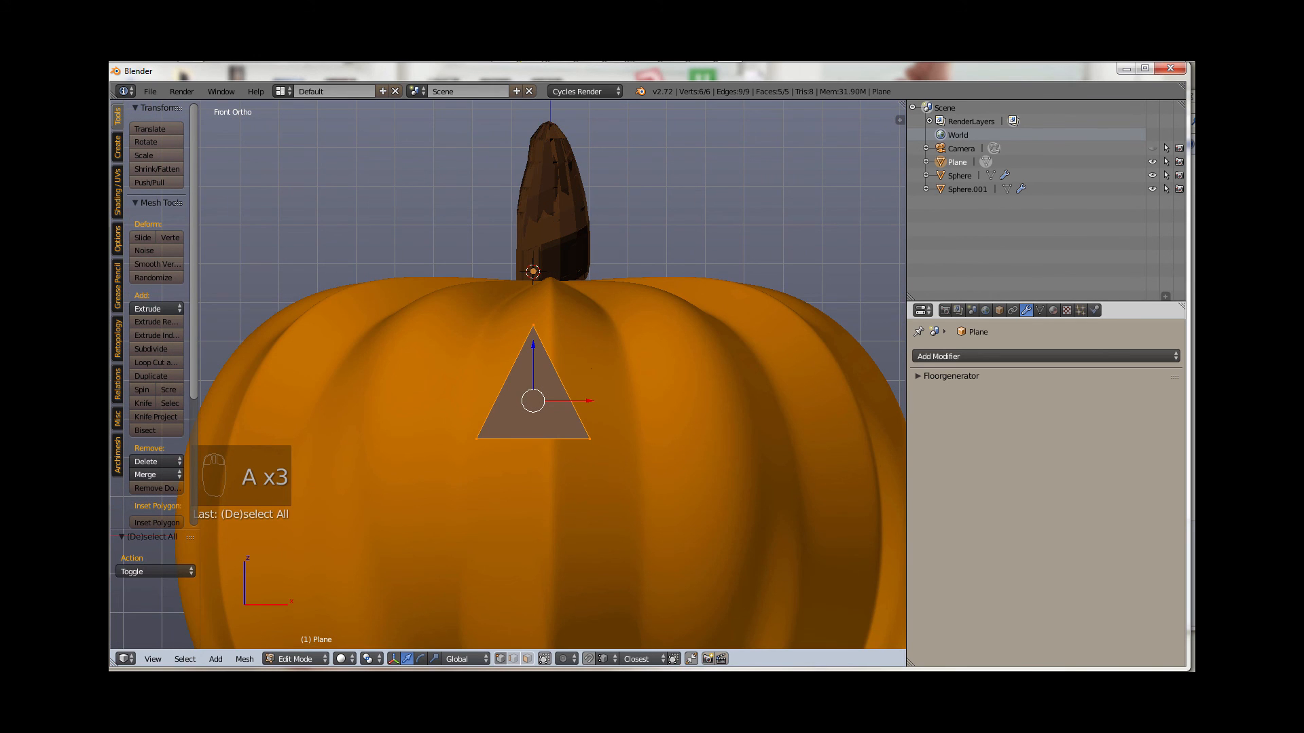
key("g")
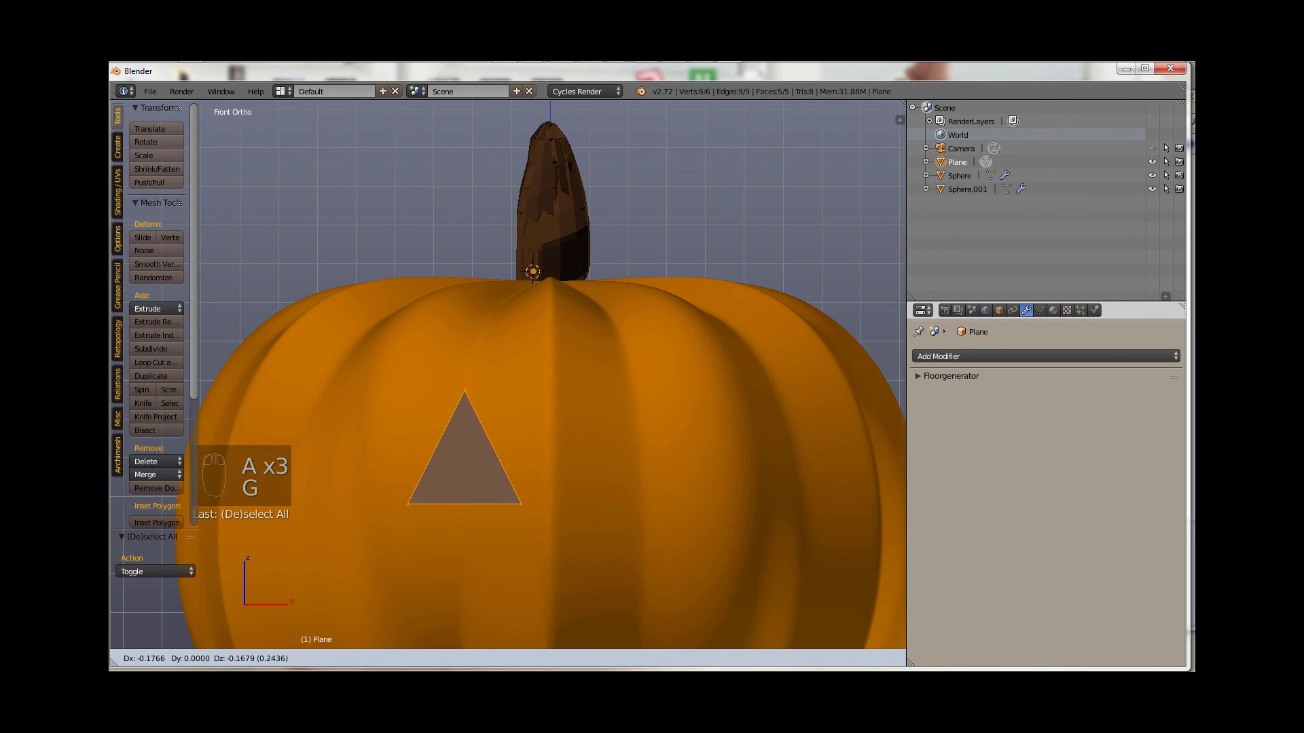
left_click(476, 429)
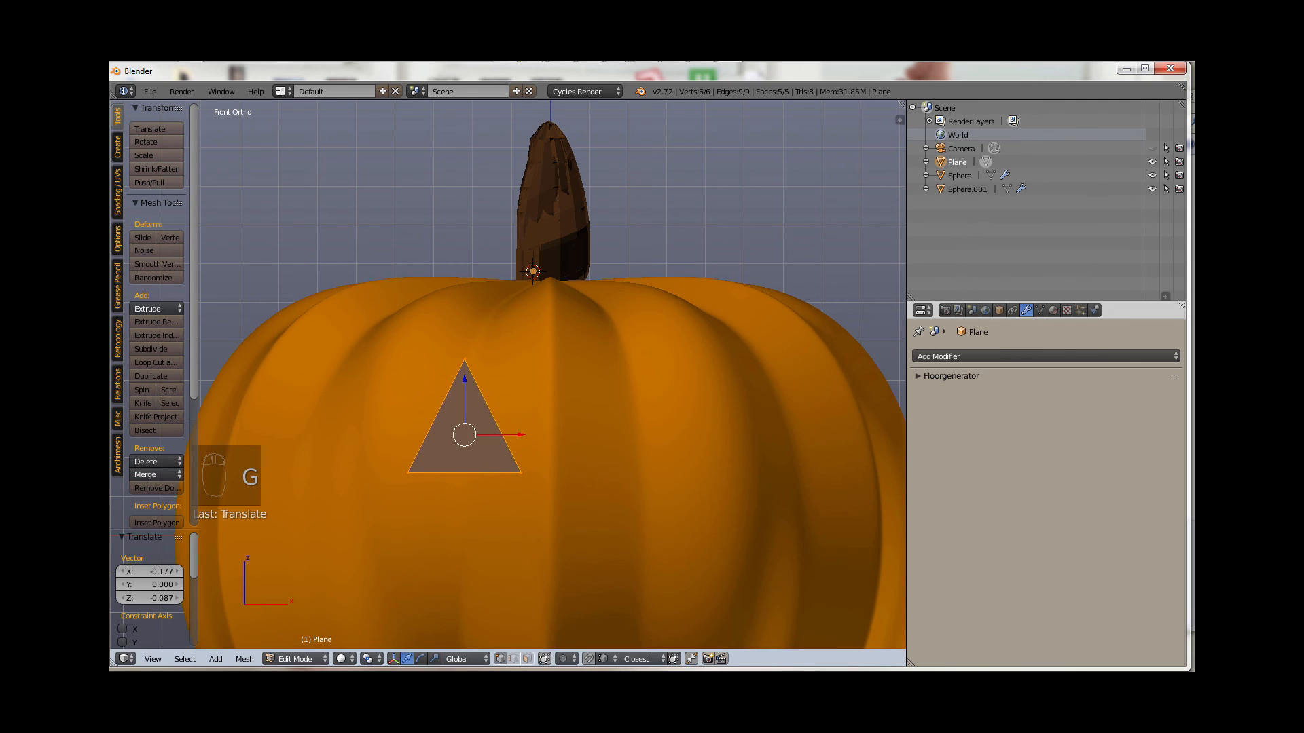
Step: Scale the triangular prism to 0.680 and place it at the eye position on the pumpkin's front
scroll(492, 467, "down", 3)
scroll(496, 474, "up", 4)
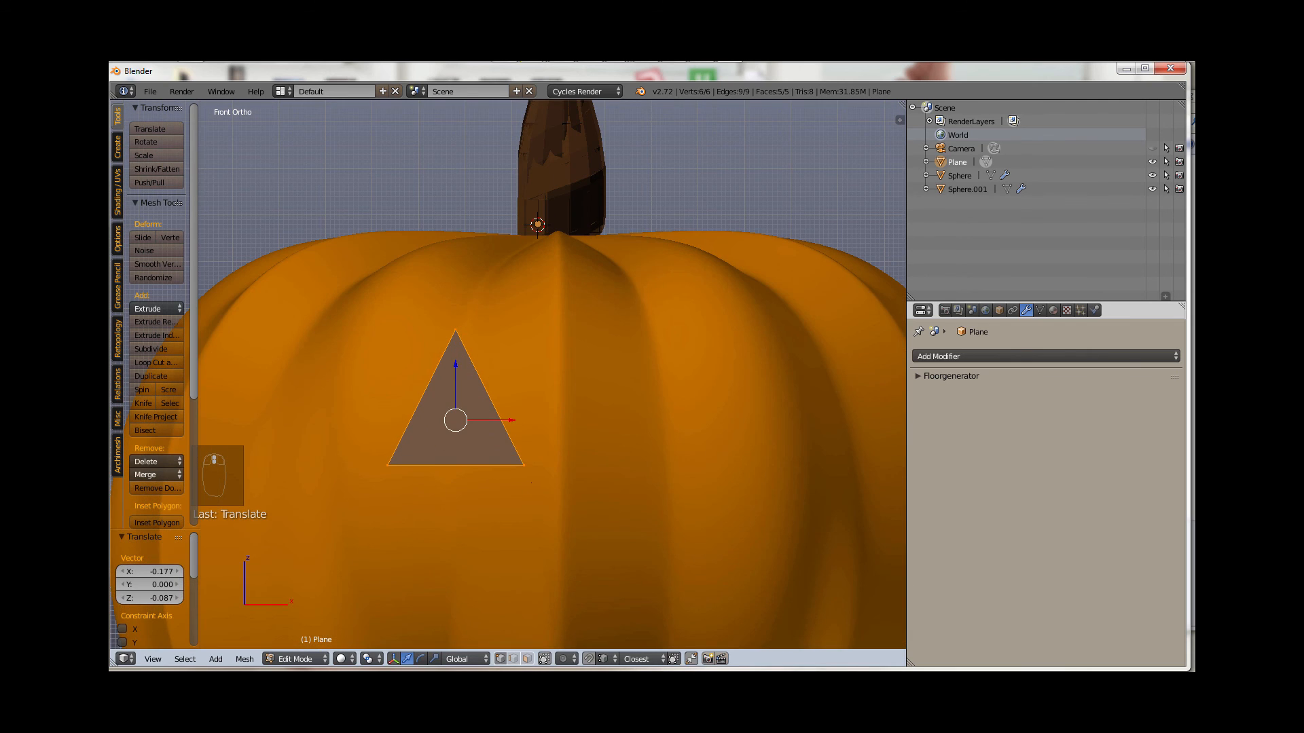
key("s")
left_click(509, 487)
key("g")
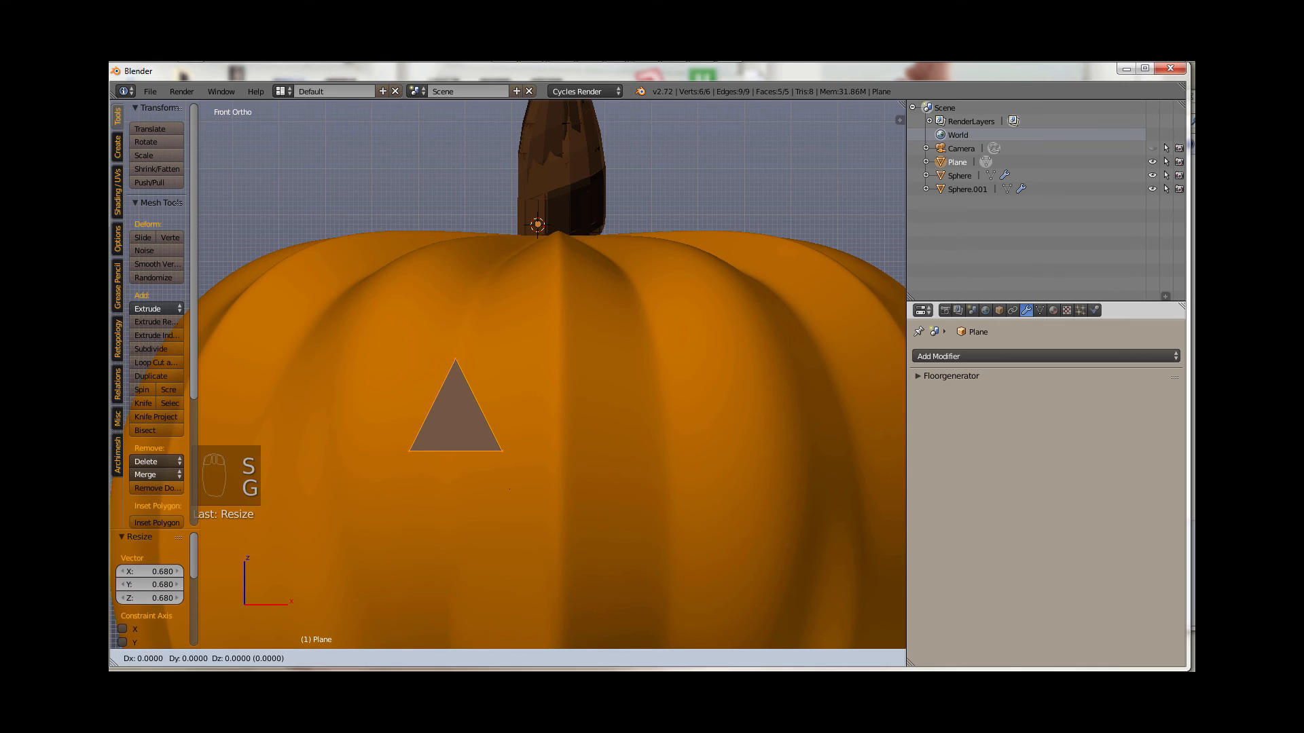
left_click(506, 477)
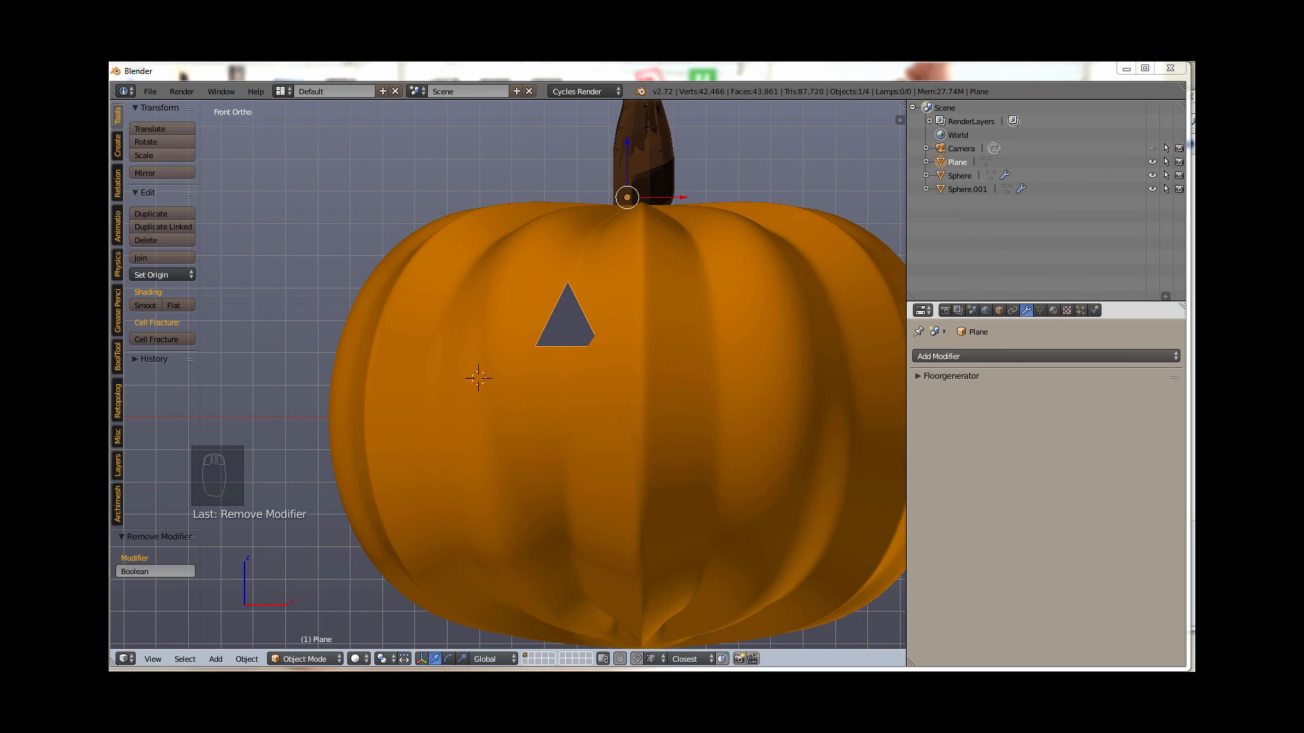
Step: Add a Boolean modifier to the triangular prism object
left_click(916, 356)
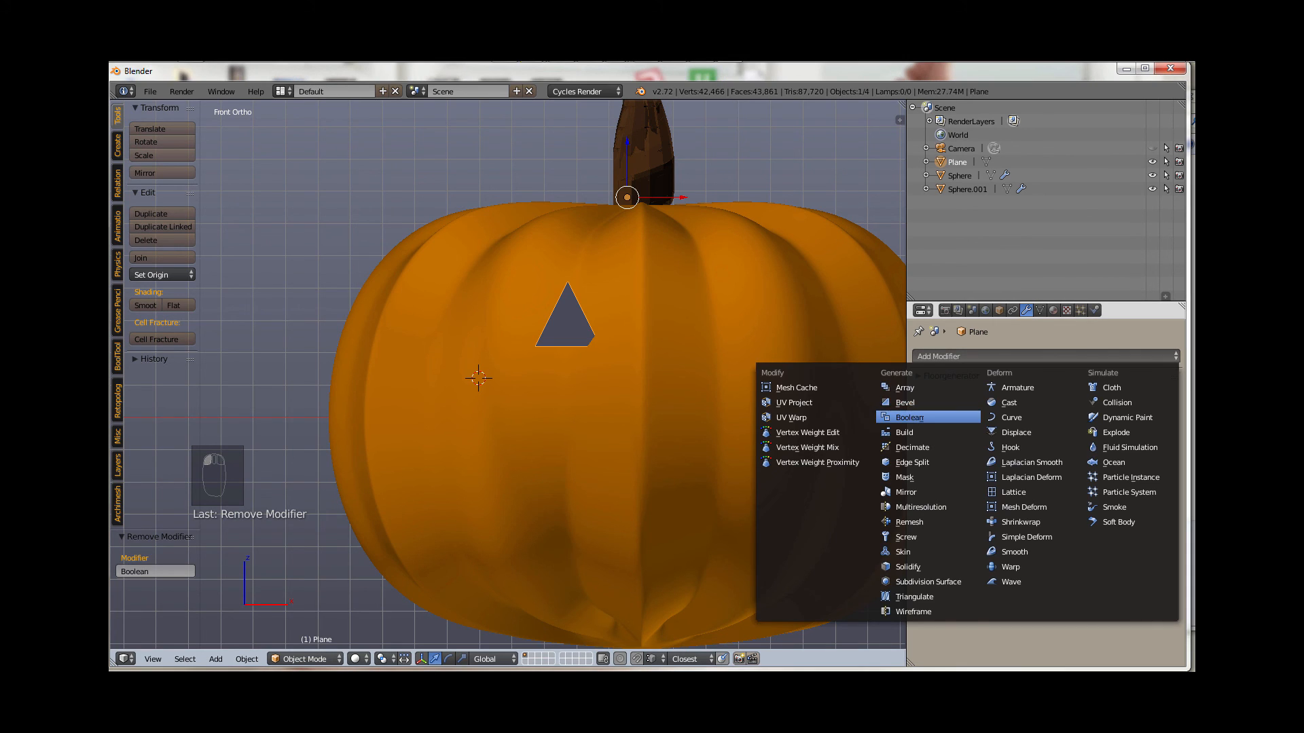
left_click(909, 417)
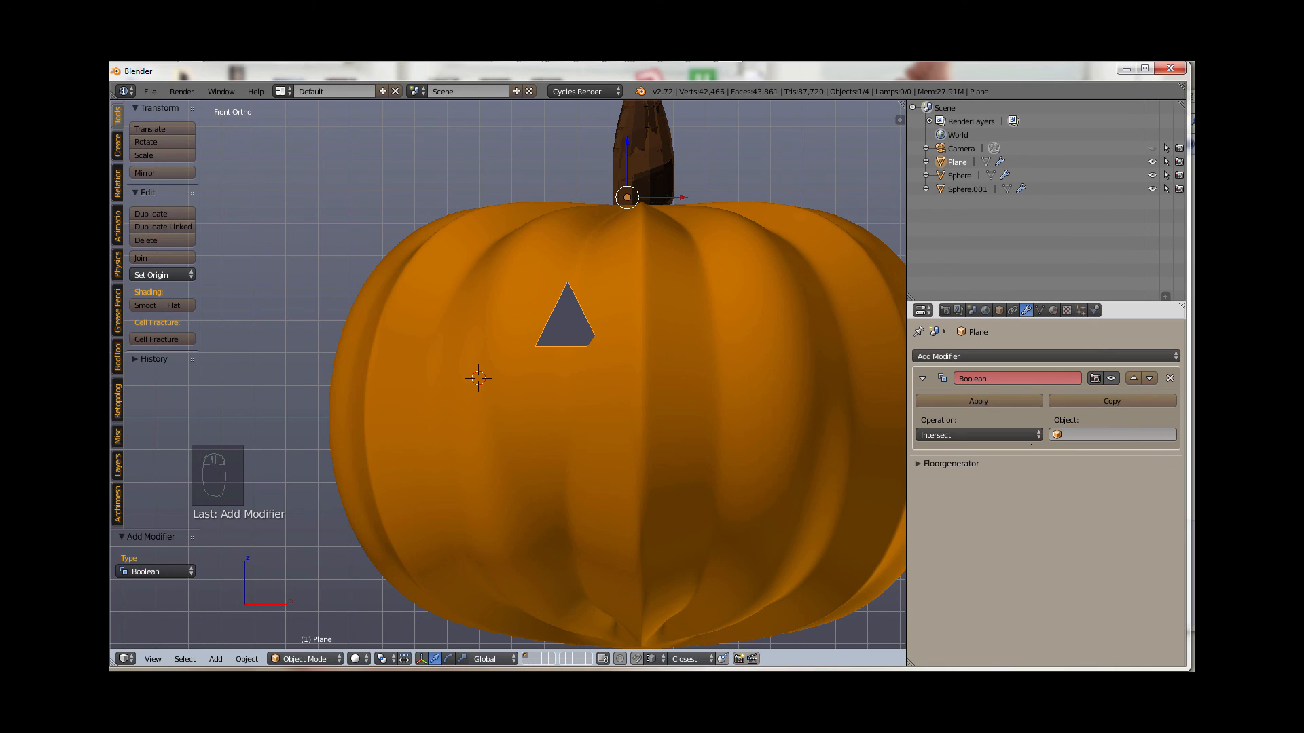
Step: Set the prism's Boolean modifier to Intersect with Sphere as its object and apply it
left_click(979, 435)
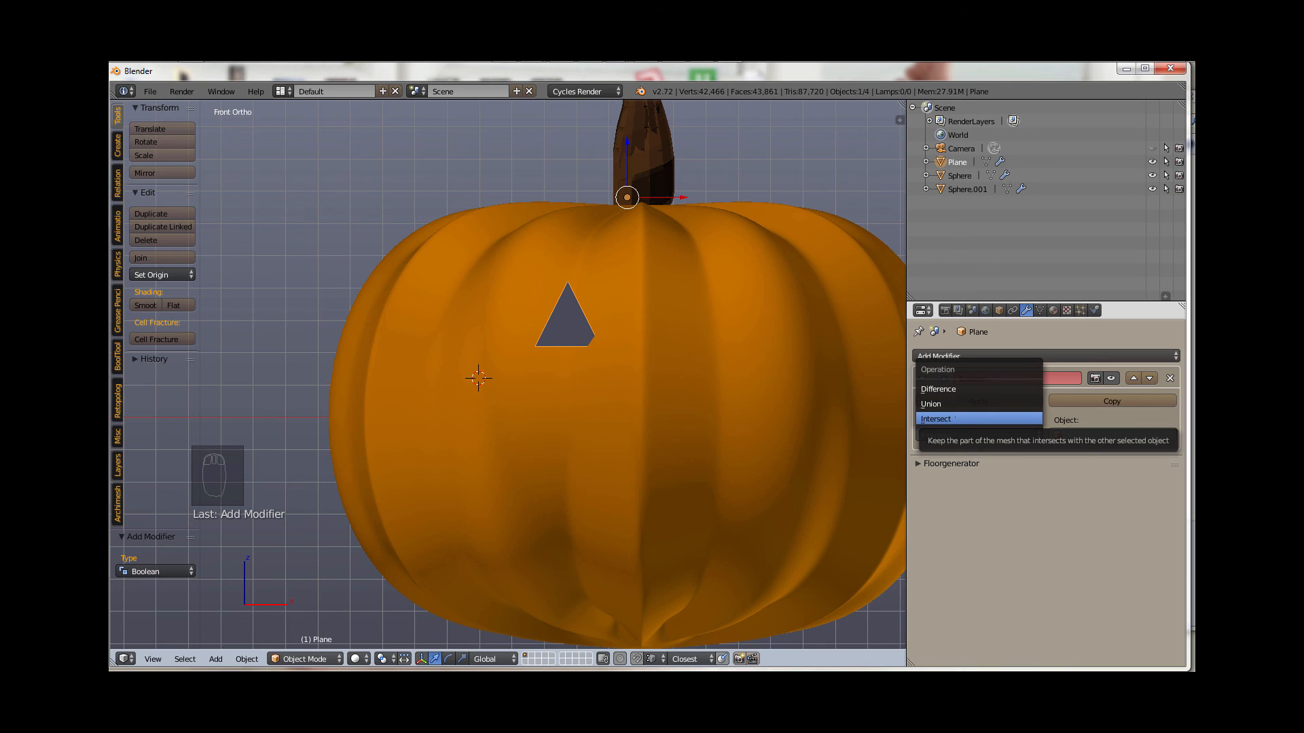
left_click(950, 419)
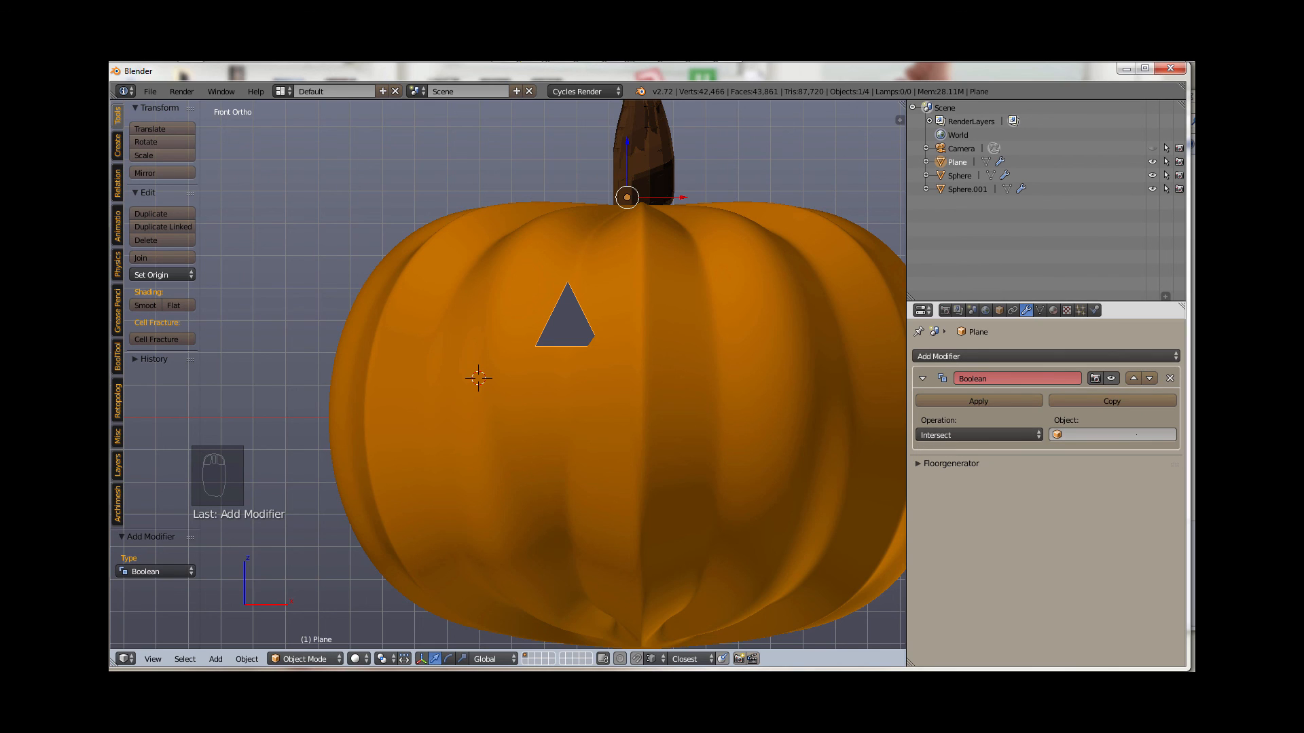
left_click(1136, 435)
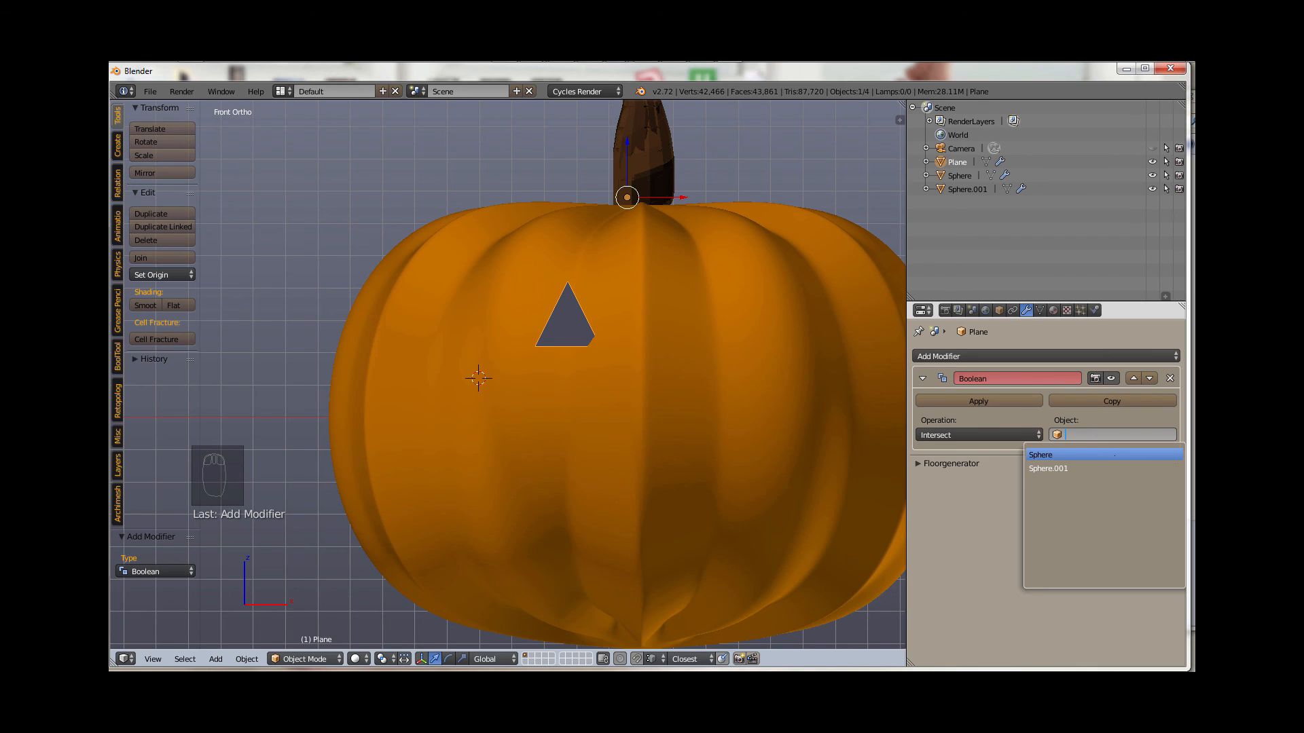
left_click(1115, 455)
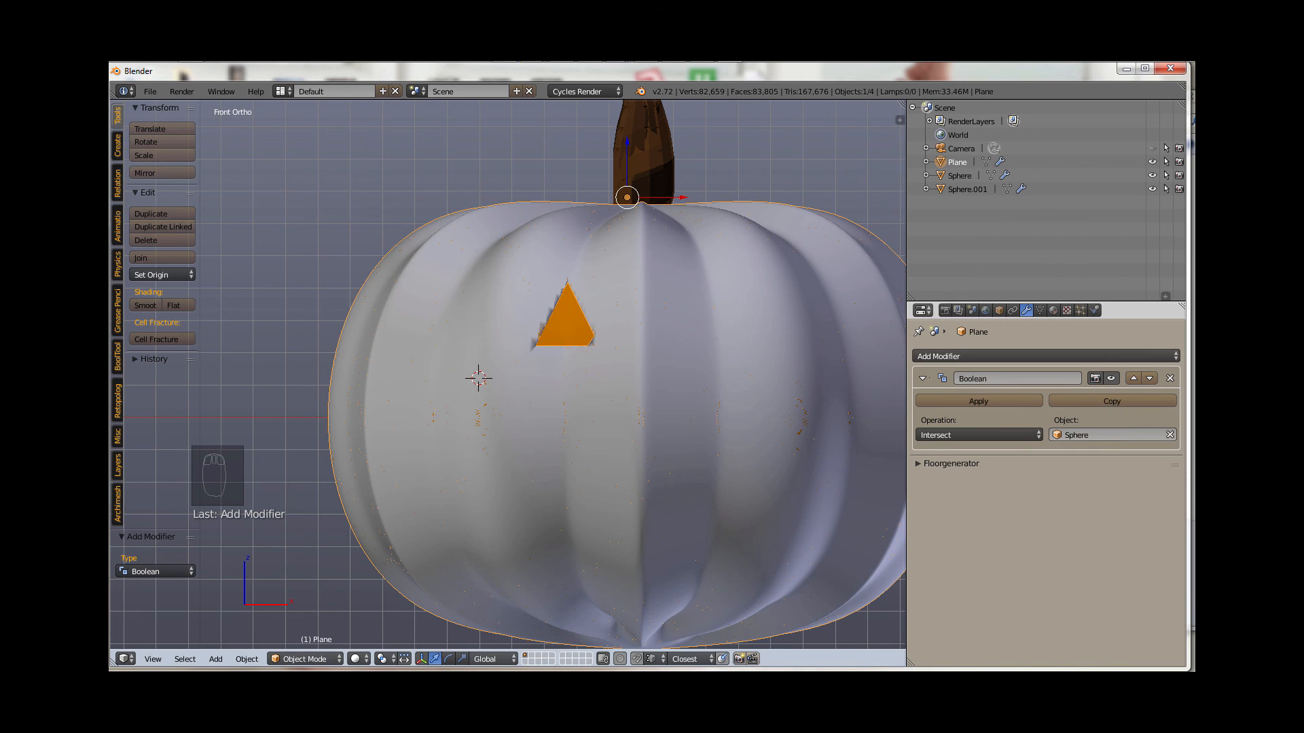
left_click(978, 400)
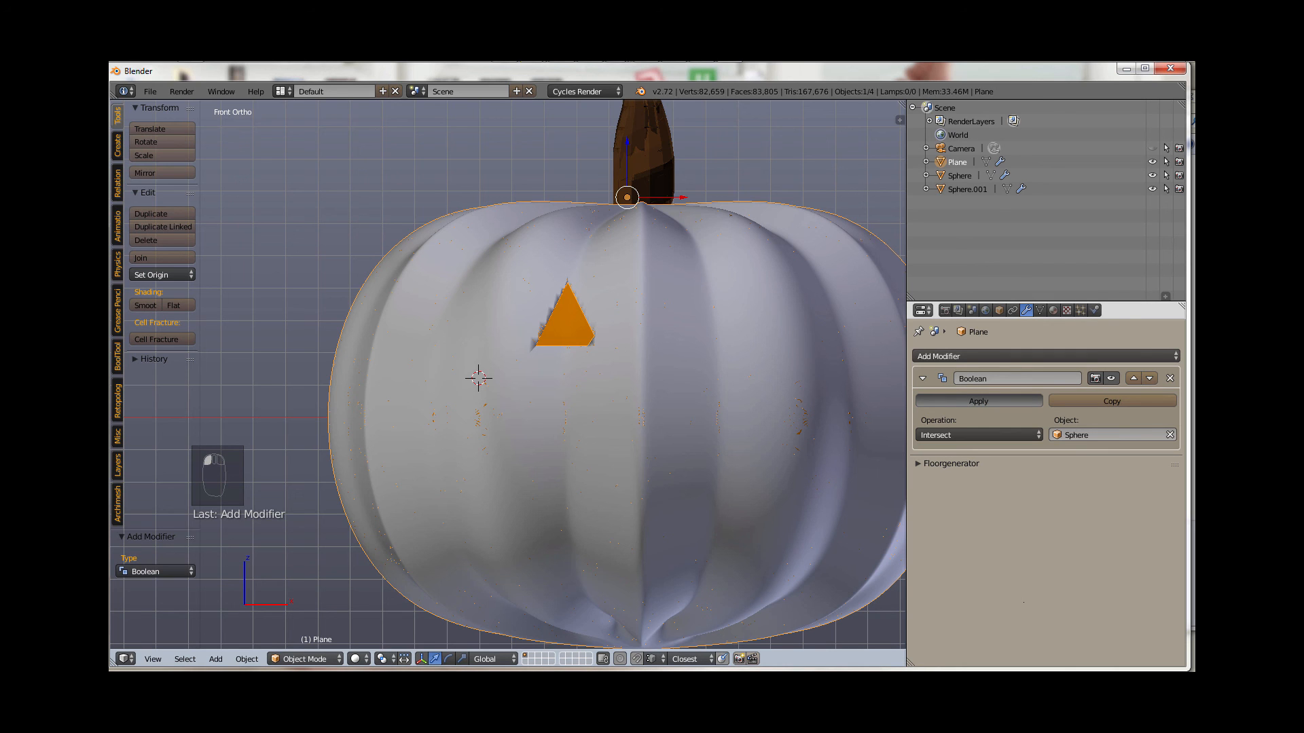
middle_click_drag(663, 305, 628, 331)
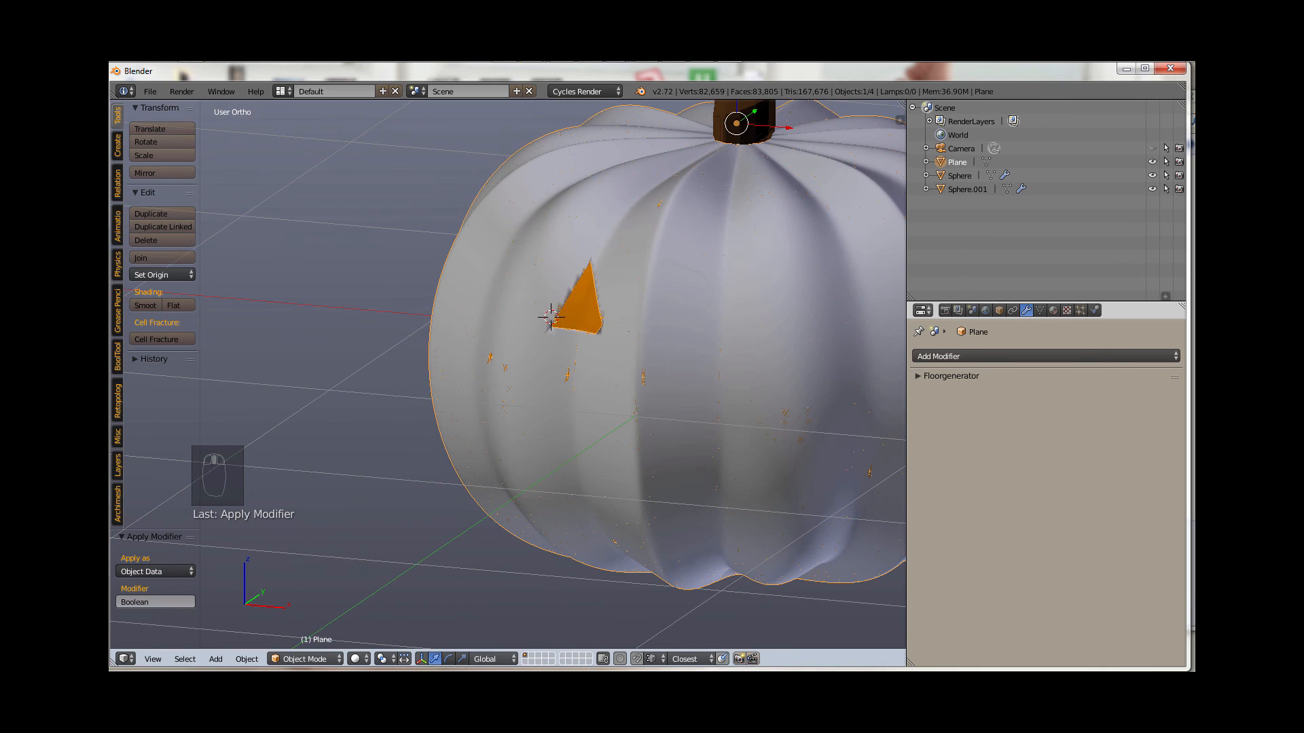
key("g")
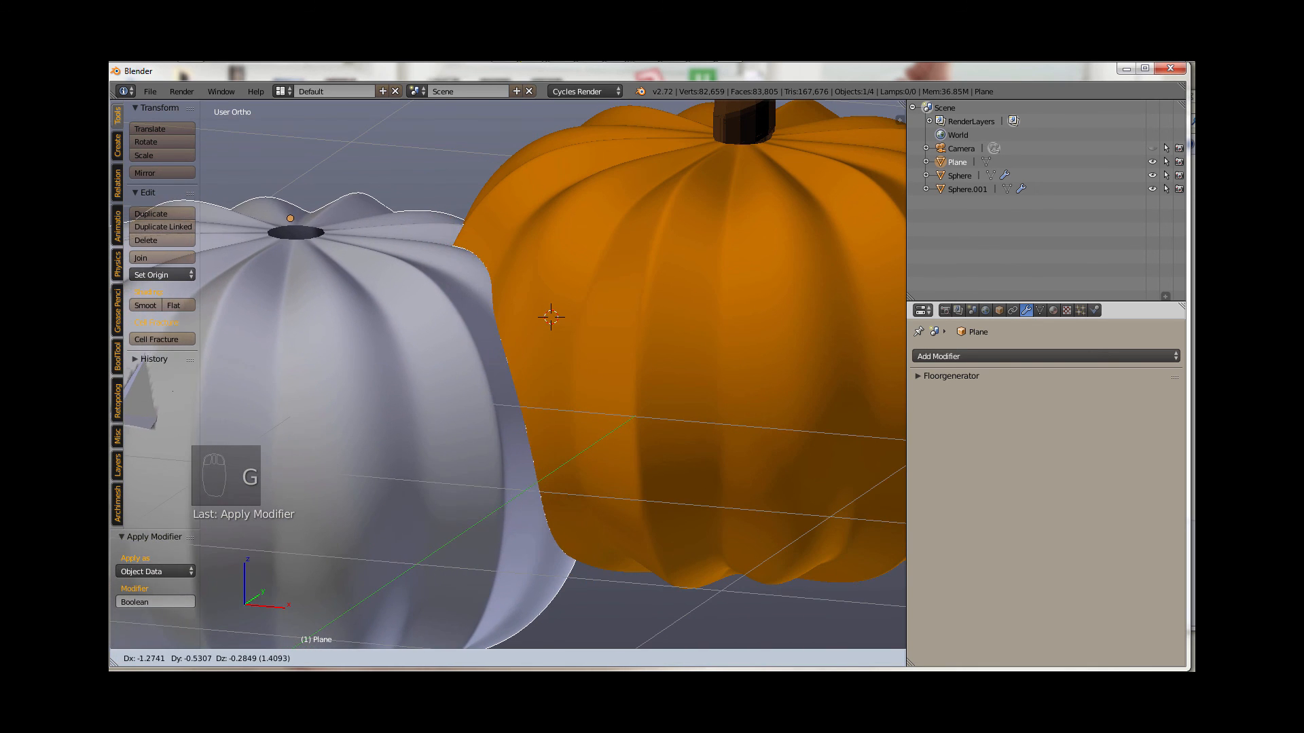
key("Escape")
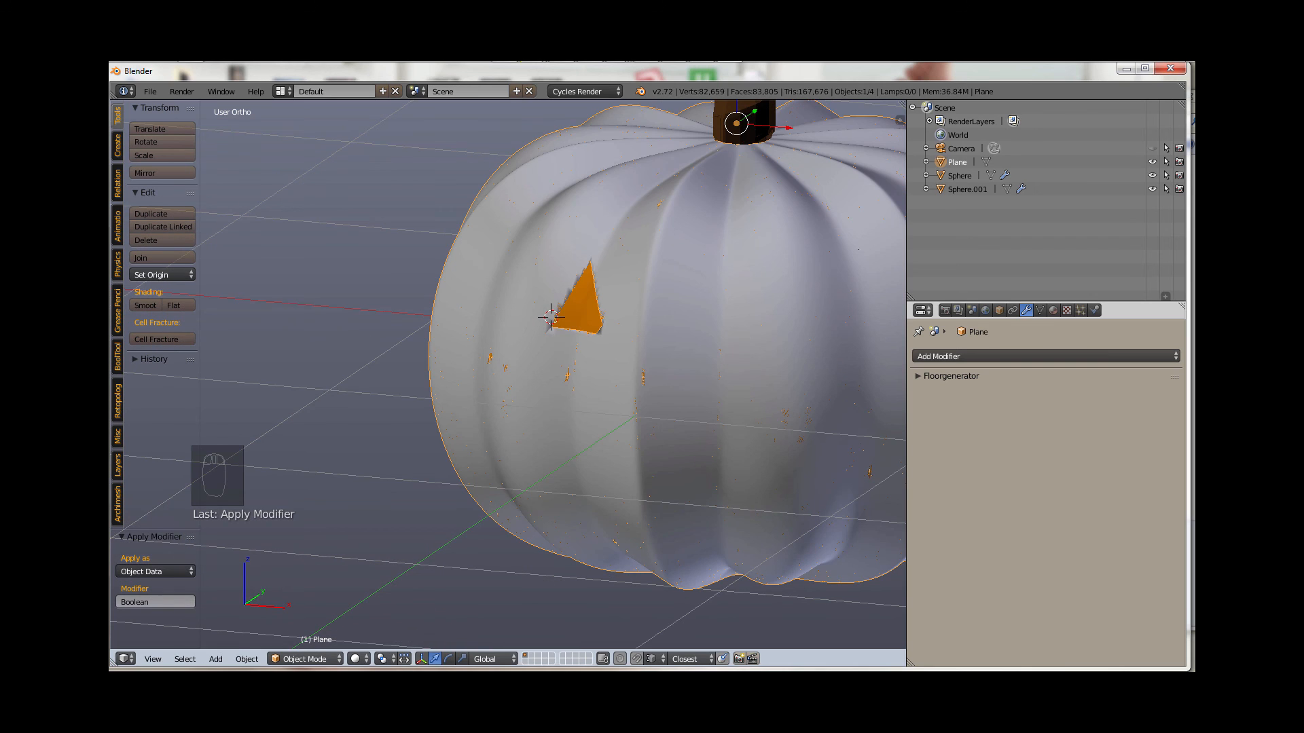
Step: Delete the original orange Sphere object, keeping the carved pumpkin mesh and the stem
left_click(960, 176)
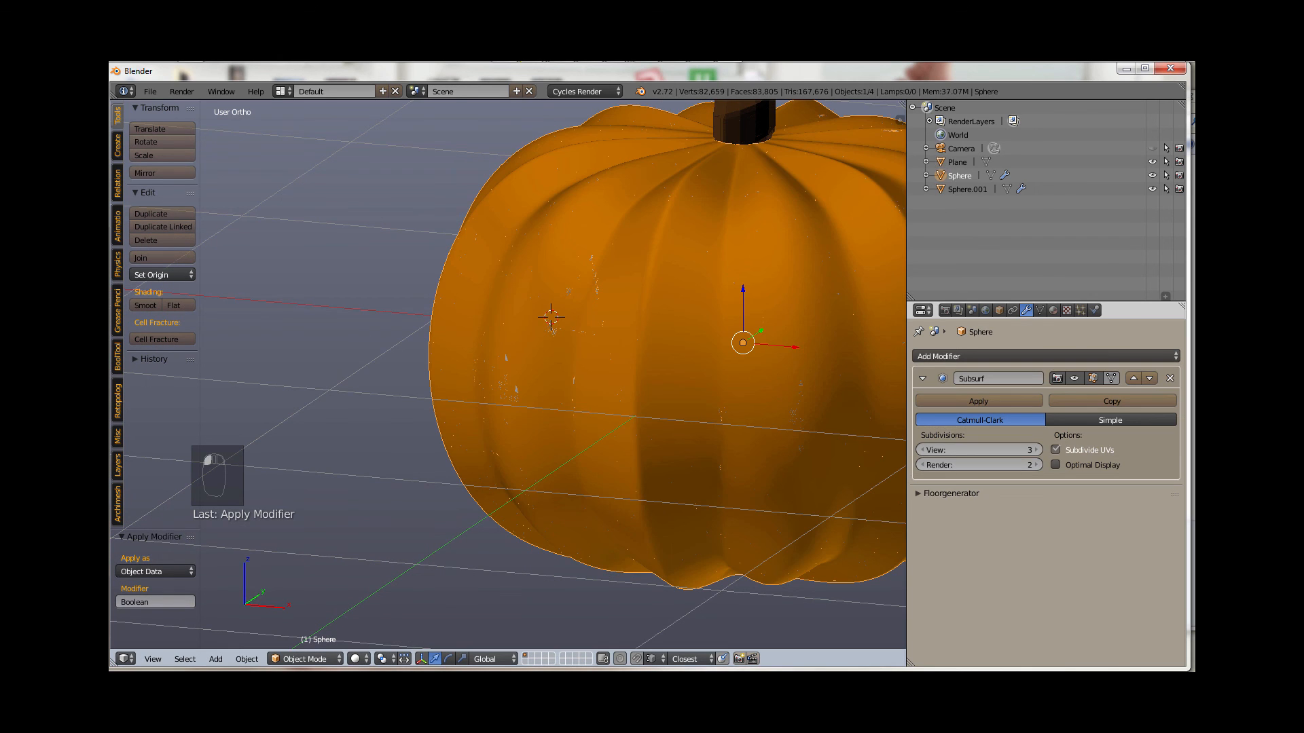
right_click(960, 175)
left_click(934, 180)
middle_click_drag(669, 248, 632, 370)
scroll(613, 341, "up", 2)
scroll(747, 305, "down", 3)
middle_click_drag(825, 245, 807, 296, "shift")
scroll(508, 374, "up", 2)
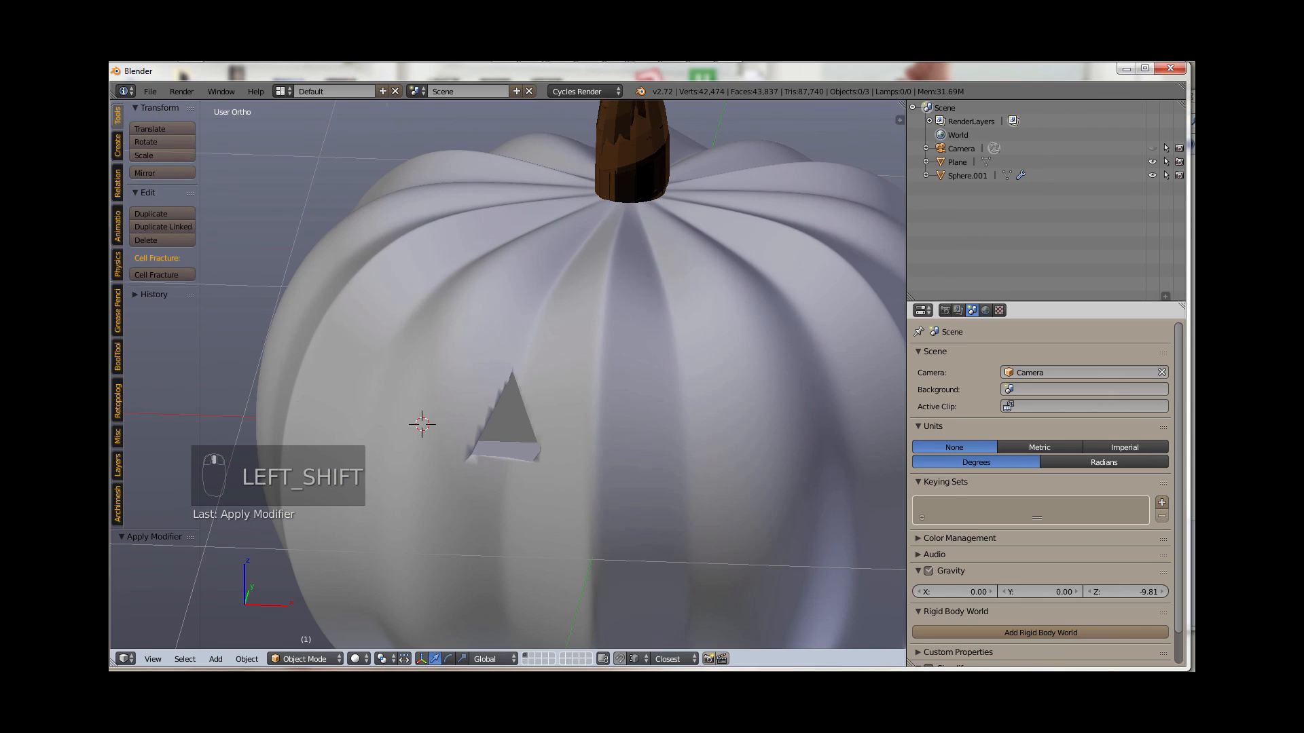
Step: Assign the existing Orange.mat material to the carved pumpkin object Plane
left_click(985, 311)
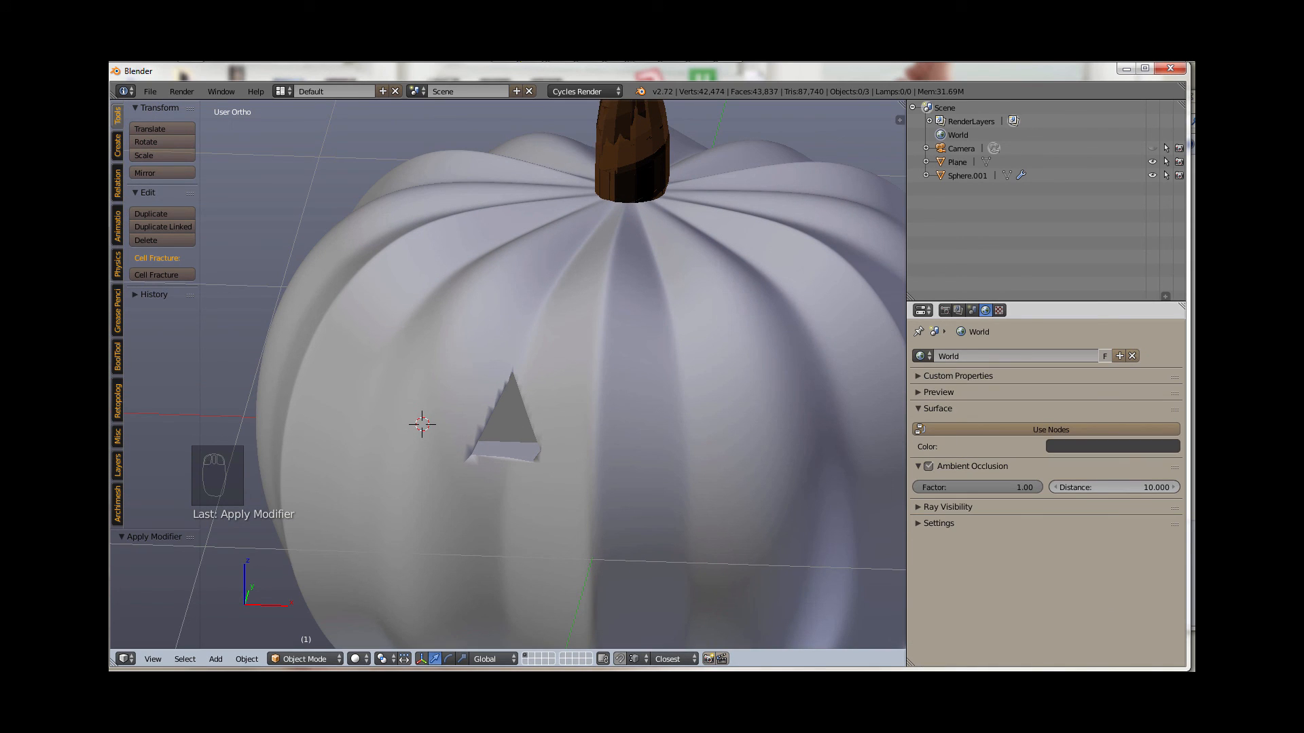
left_click(957, 162)
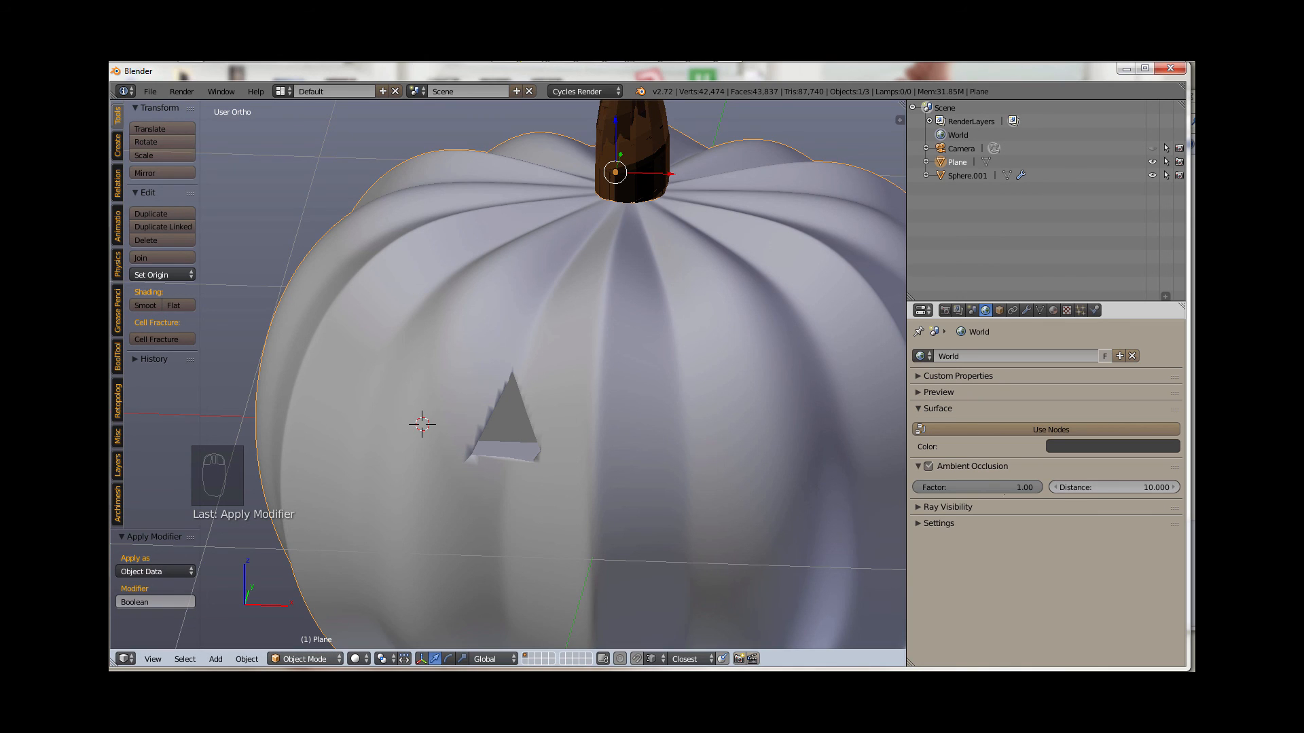
left_click(1054, 311)
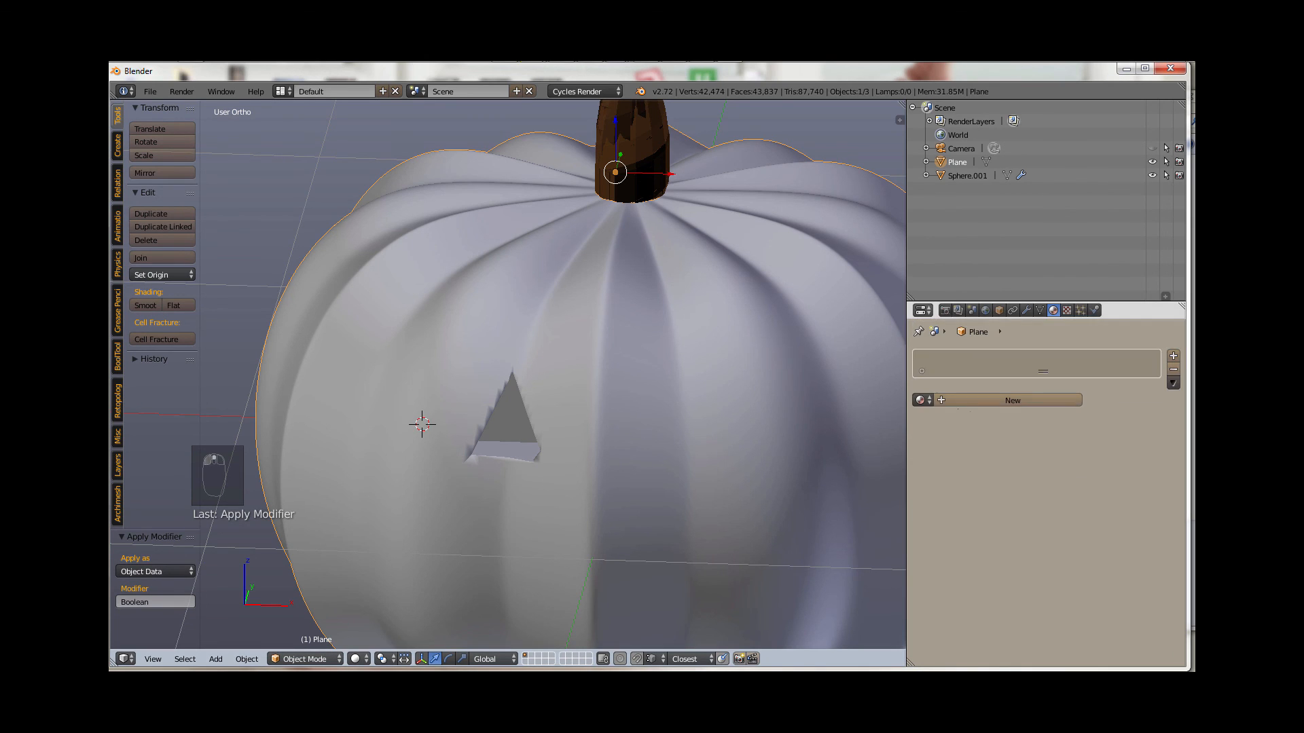
left_click(922, 399)
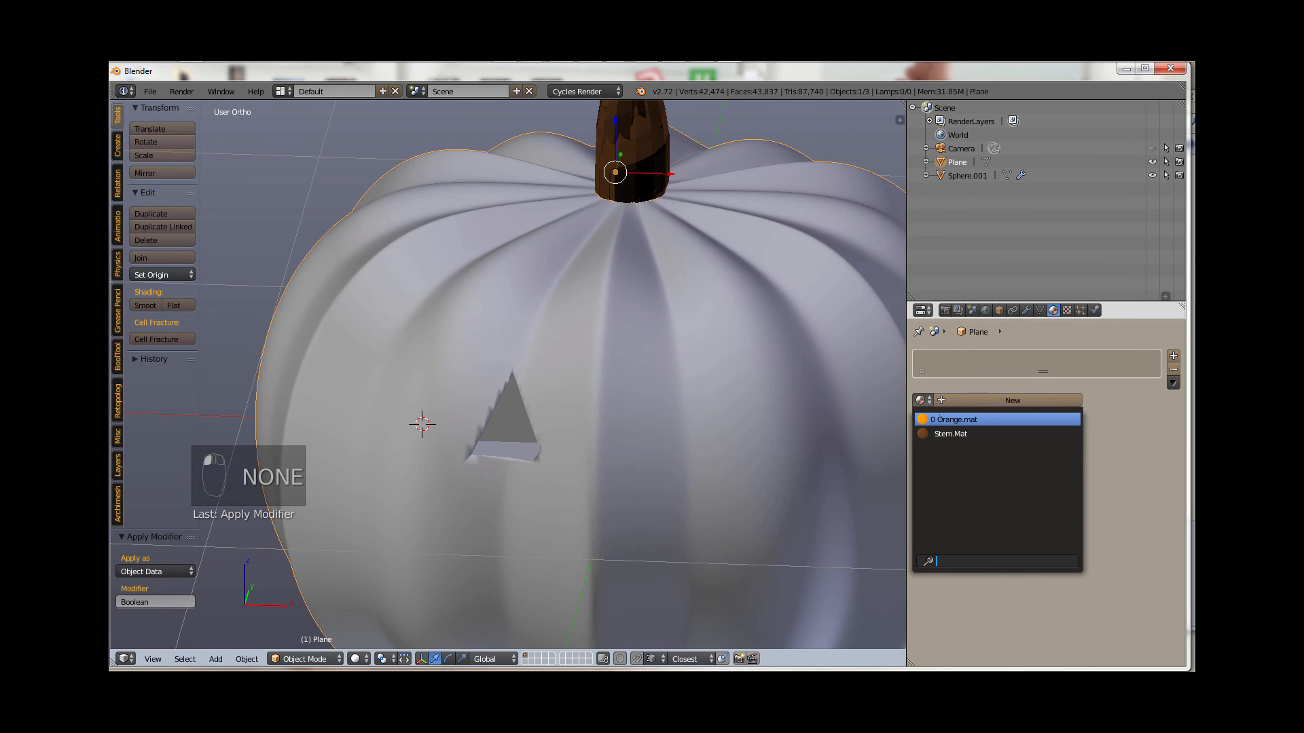
left_click(940, 417)
scroll(686, 419, "down", 2)
middle_click_drag(666, 499, 672, 459)
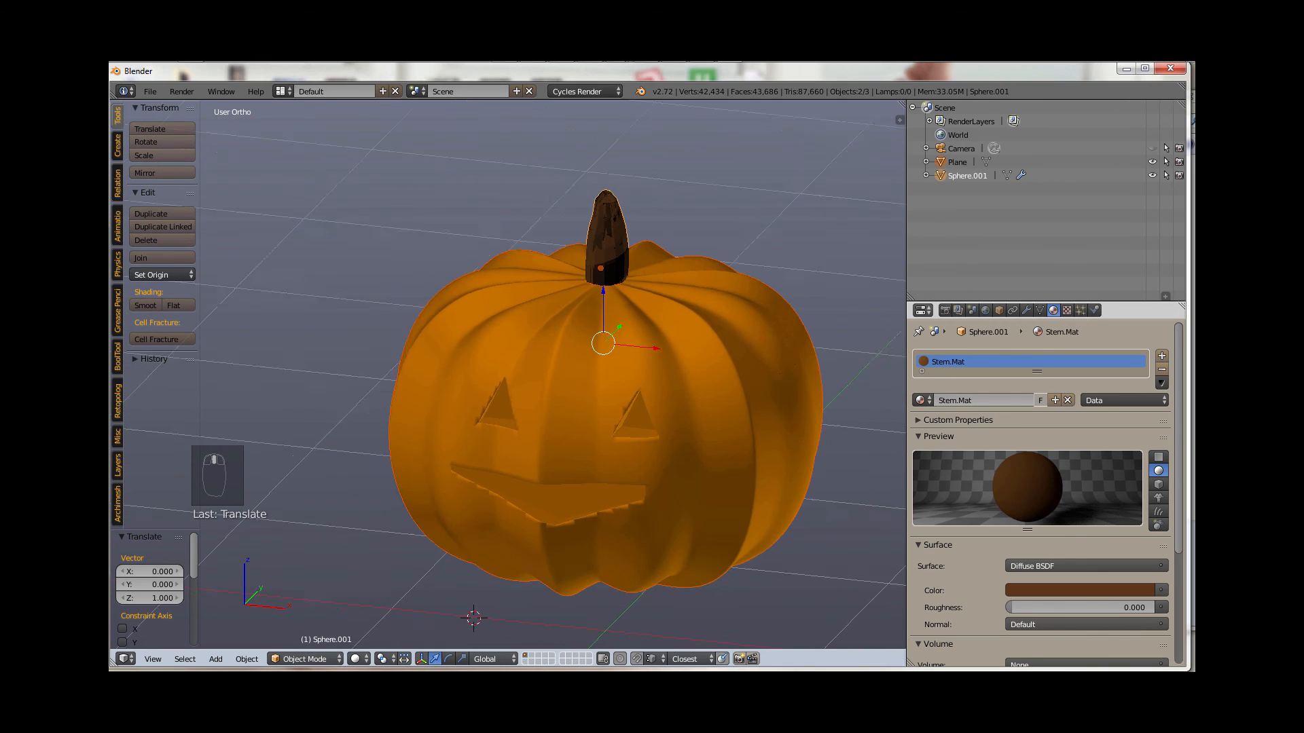
mouse_move(779, 374)
middle_mouse_down()
mouse_move(702, 377)
mouse_move(671, 349)
mouse_move(768, 353)
mouse_move(788, 381)
mouse_move(815, 350)
mouse_move(809, 394)
mouse_move(784, 370)
middle_mouse_up()
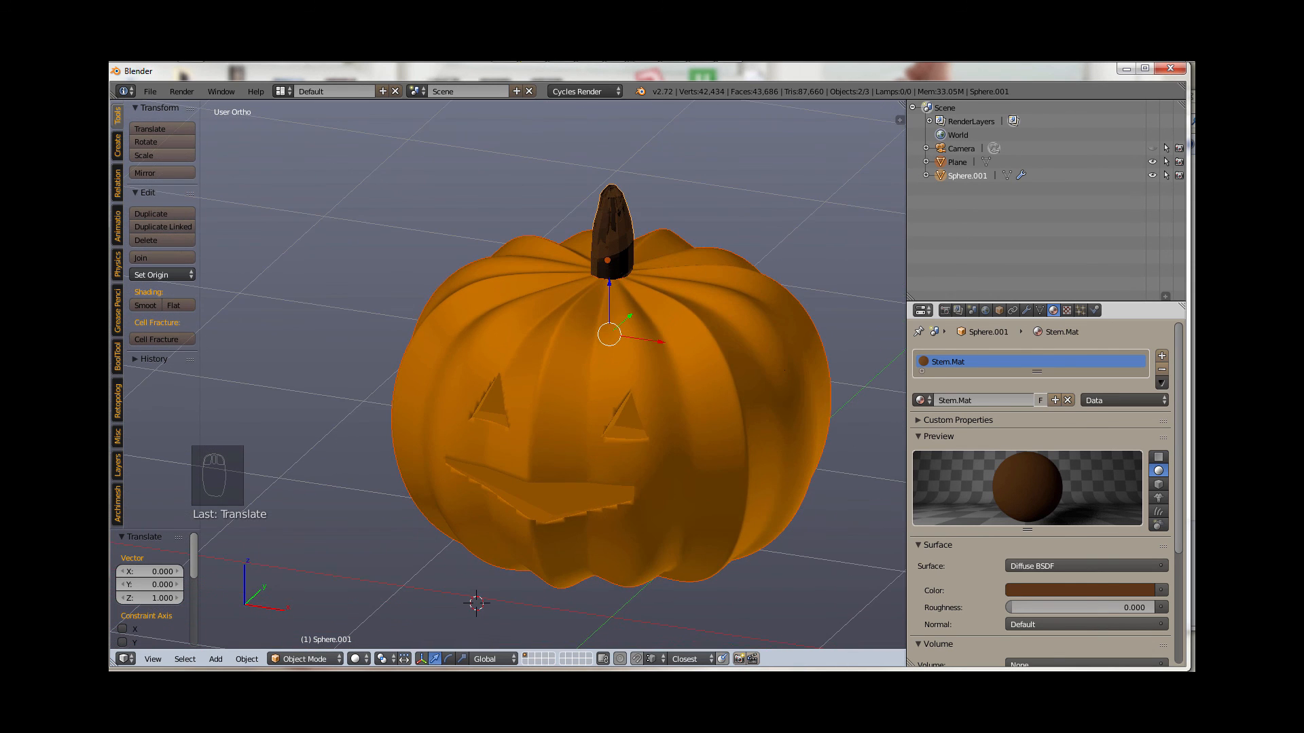